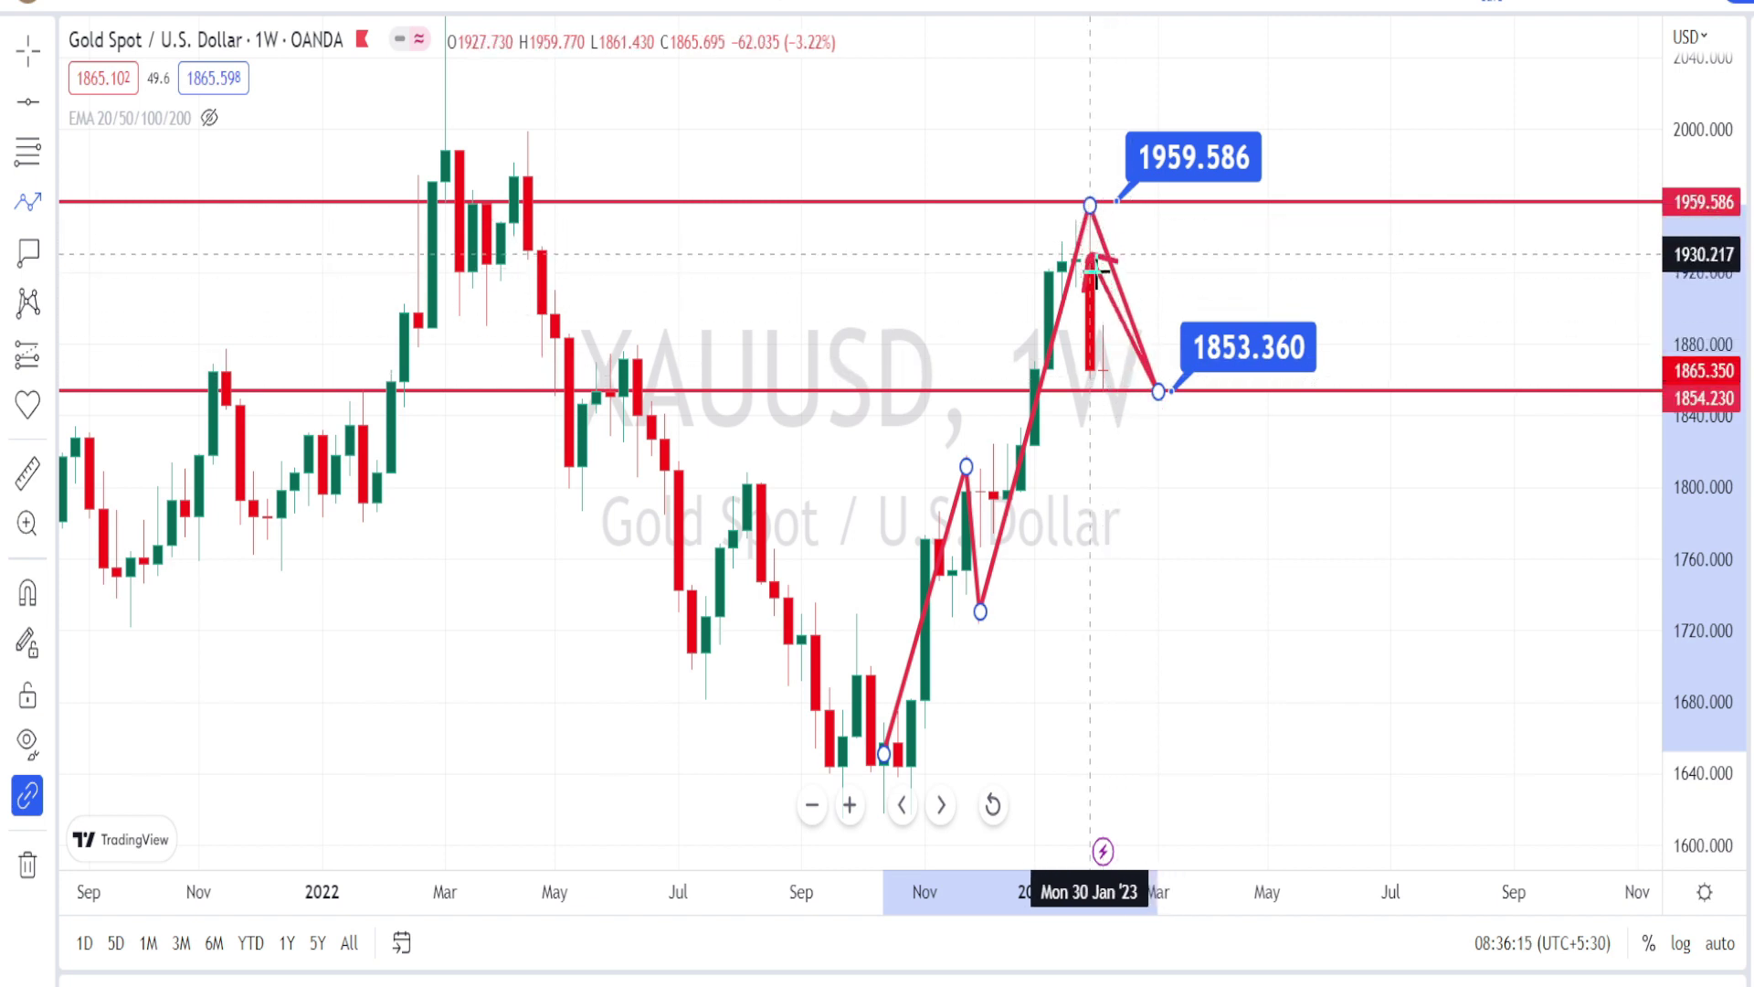
Label the latest weekly candle with the price note 1865.815, and mark the label and recent candles with the brush
left_click(1108, 369)
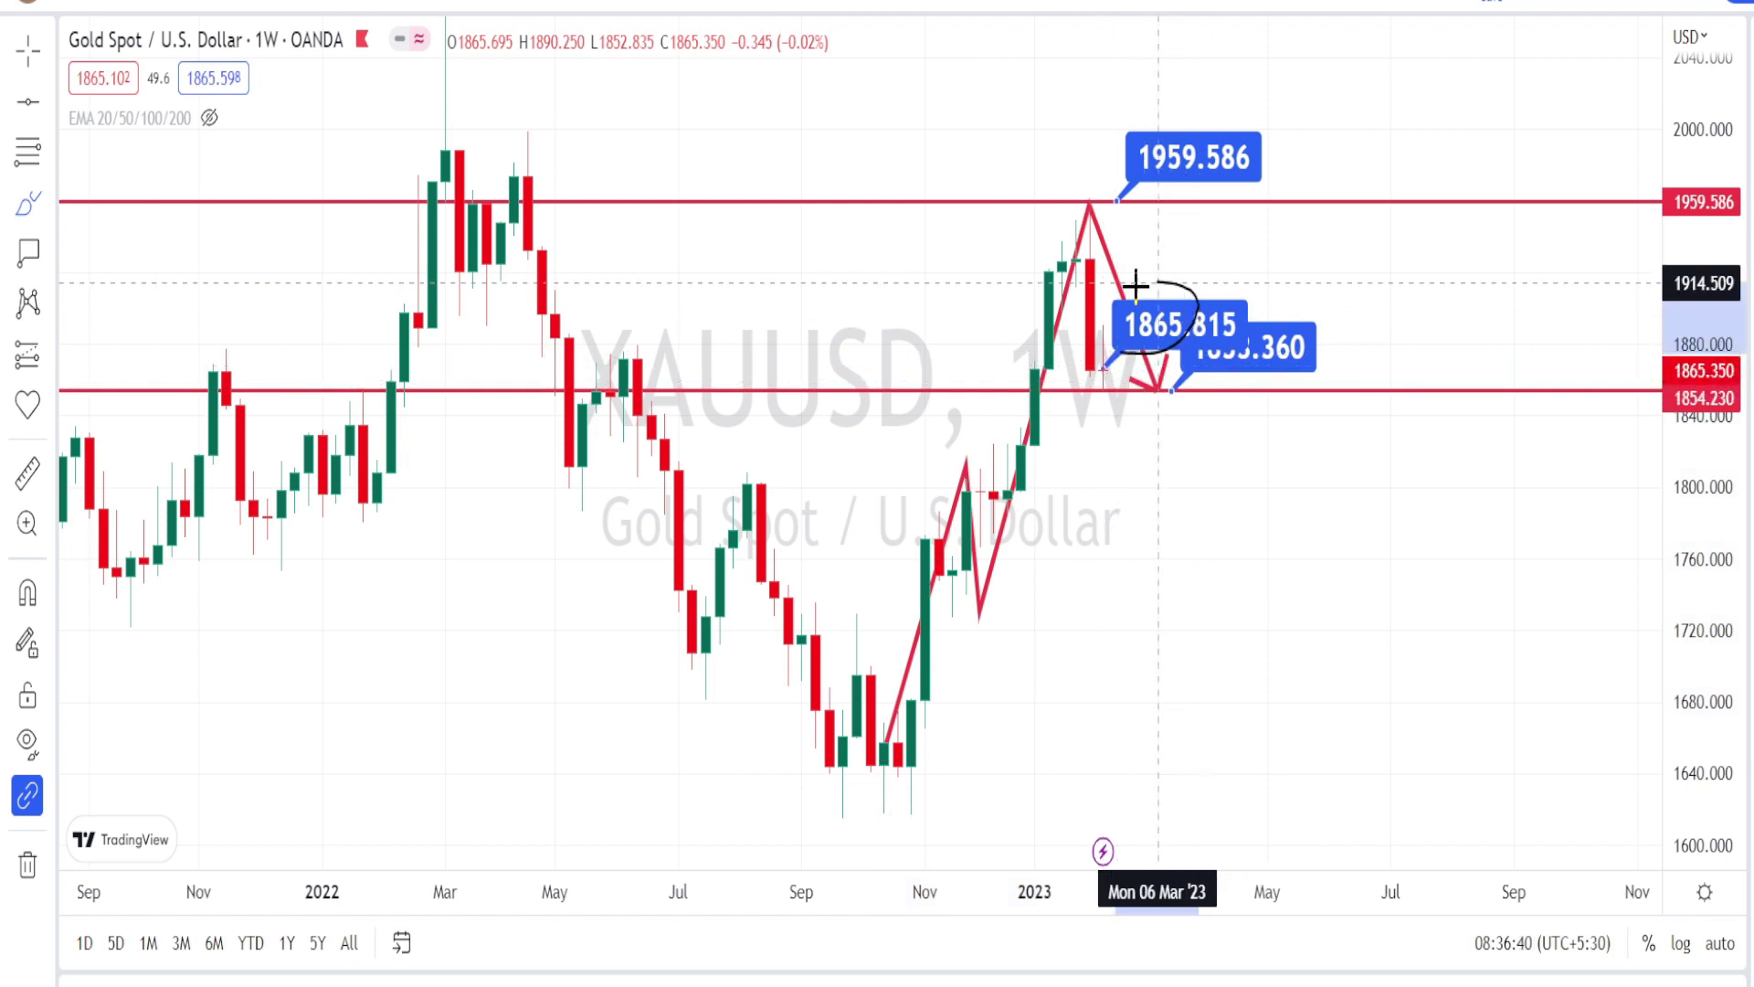
left_click_drag(1135, 286, 1116, 336)
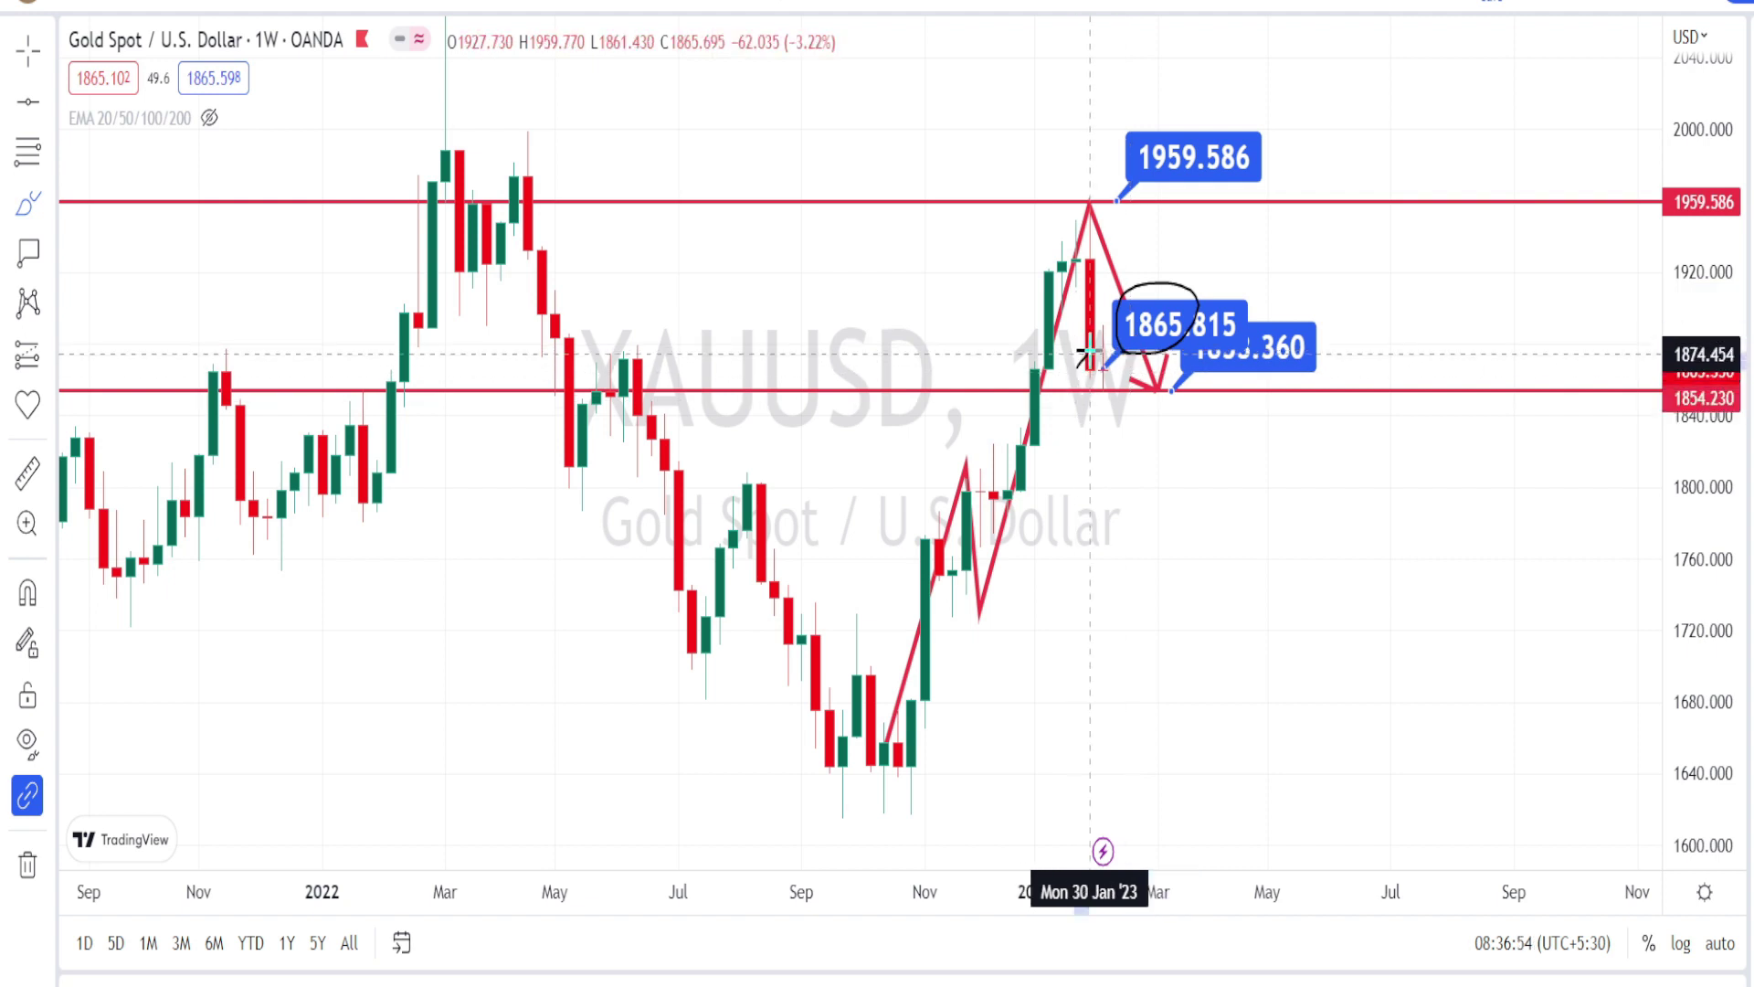
mouse_move(1080, 370)
left_mouse_down()
mouse_move(1103, 347)
mouse_move(1077, 383)
left_mouse_up()
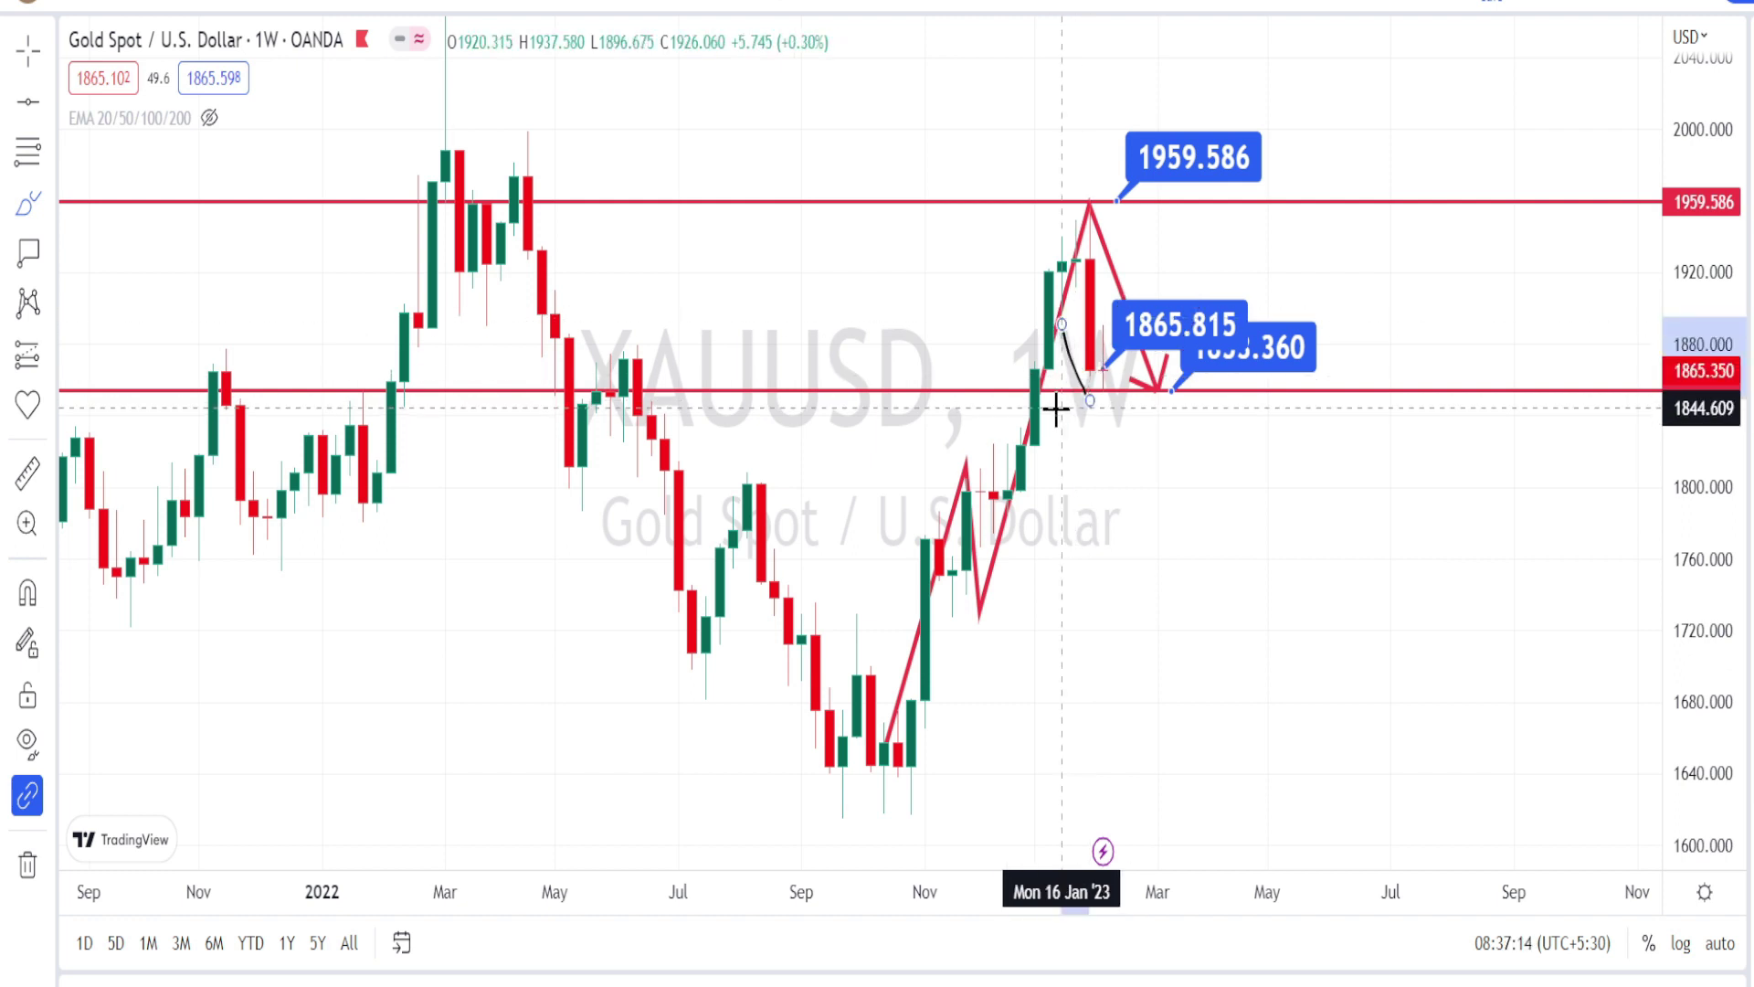
mouse_move(1060, 411)
left_mouse_down()
mouse_move(1096, 431)
mouse_move(1104, 388)
left_mouse_up()
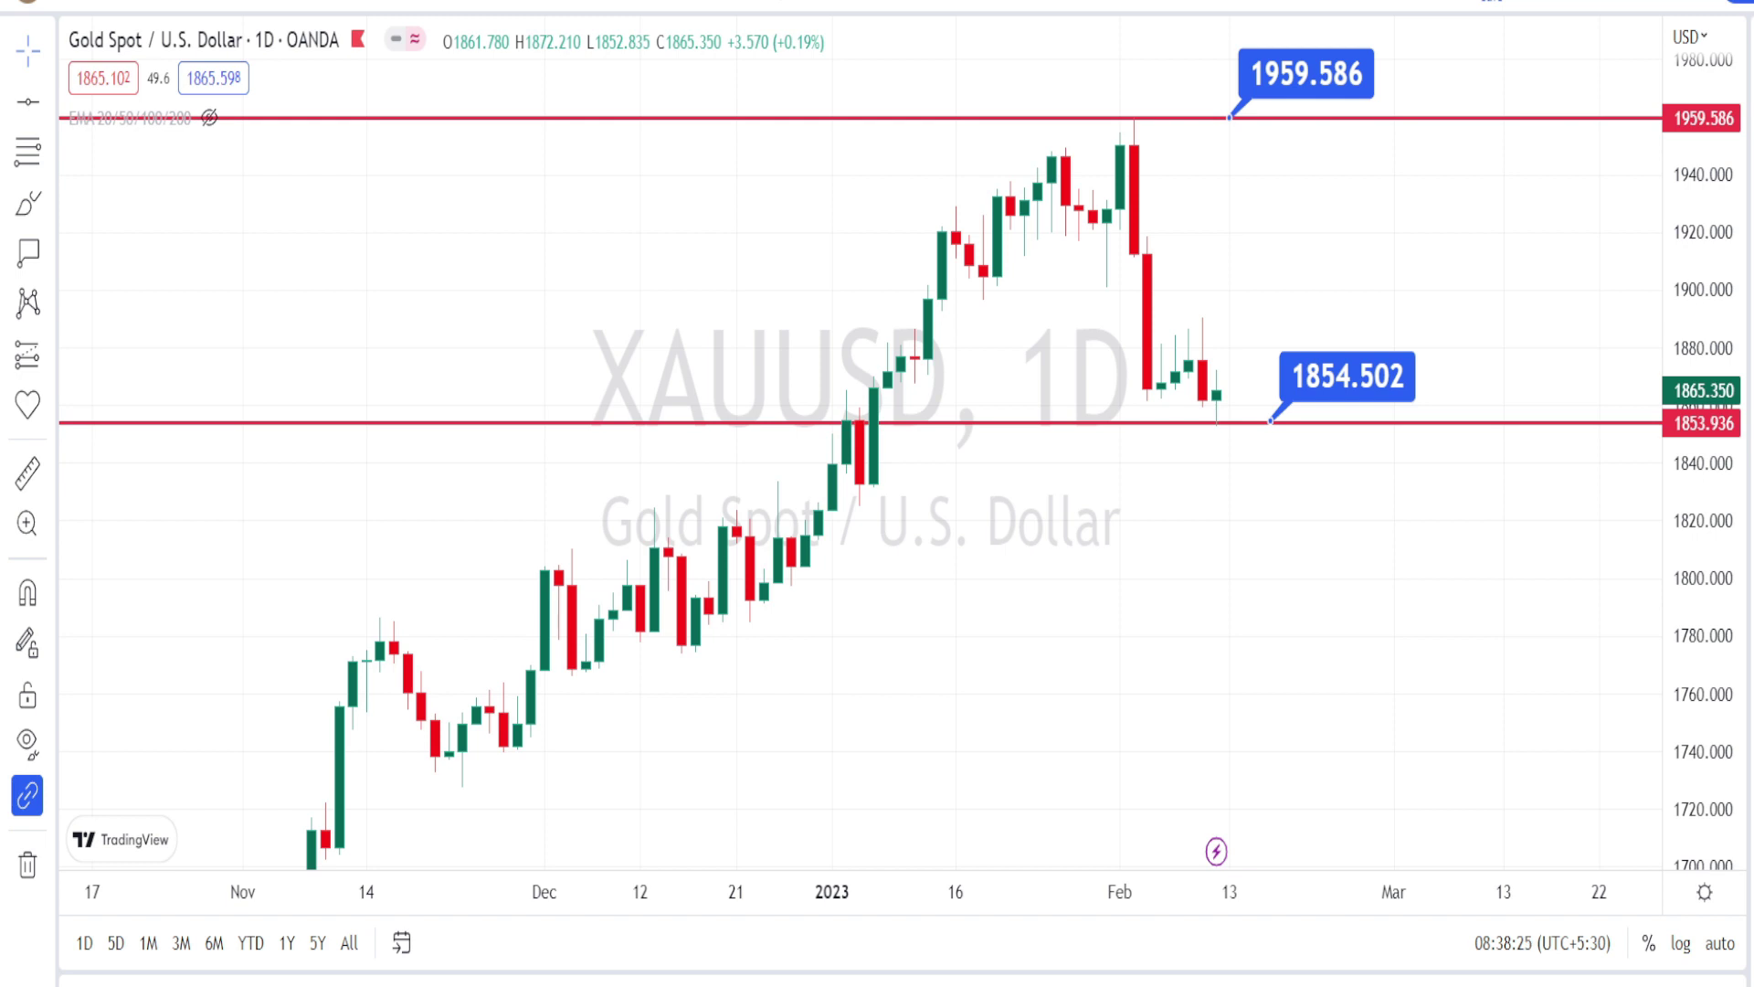
Draw a rising trend line from the late-November 2022 low near 1728 and brush circles around the four lows touching it
key("alt+t")
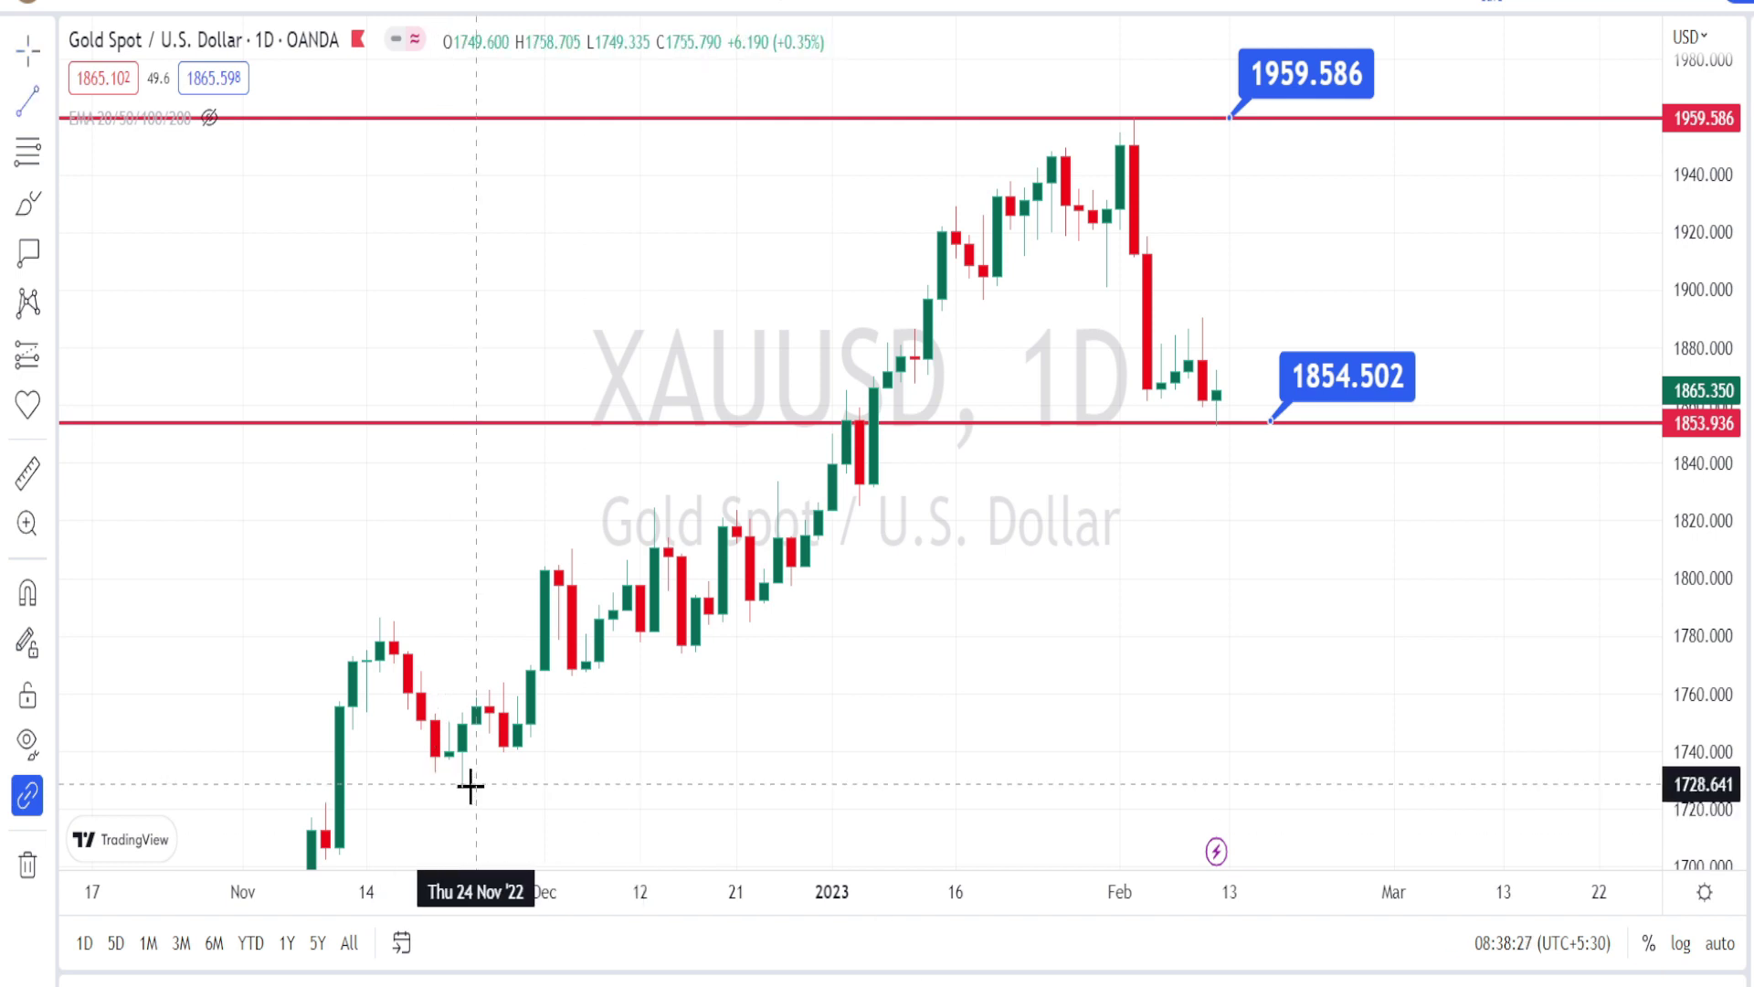
left_click(470, 786)
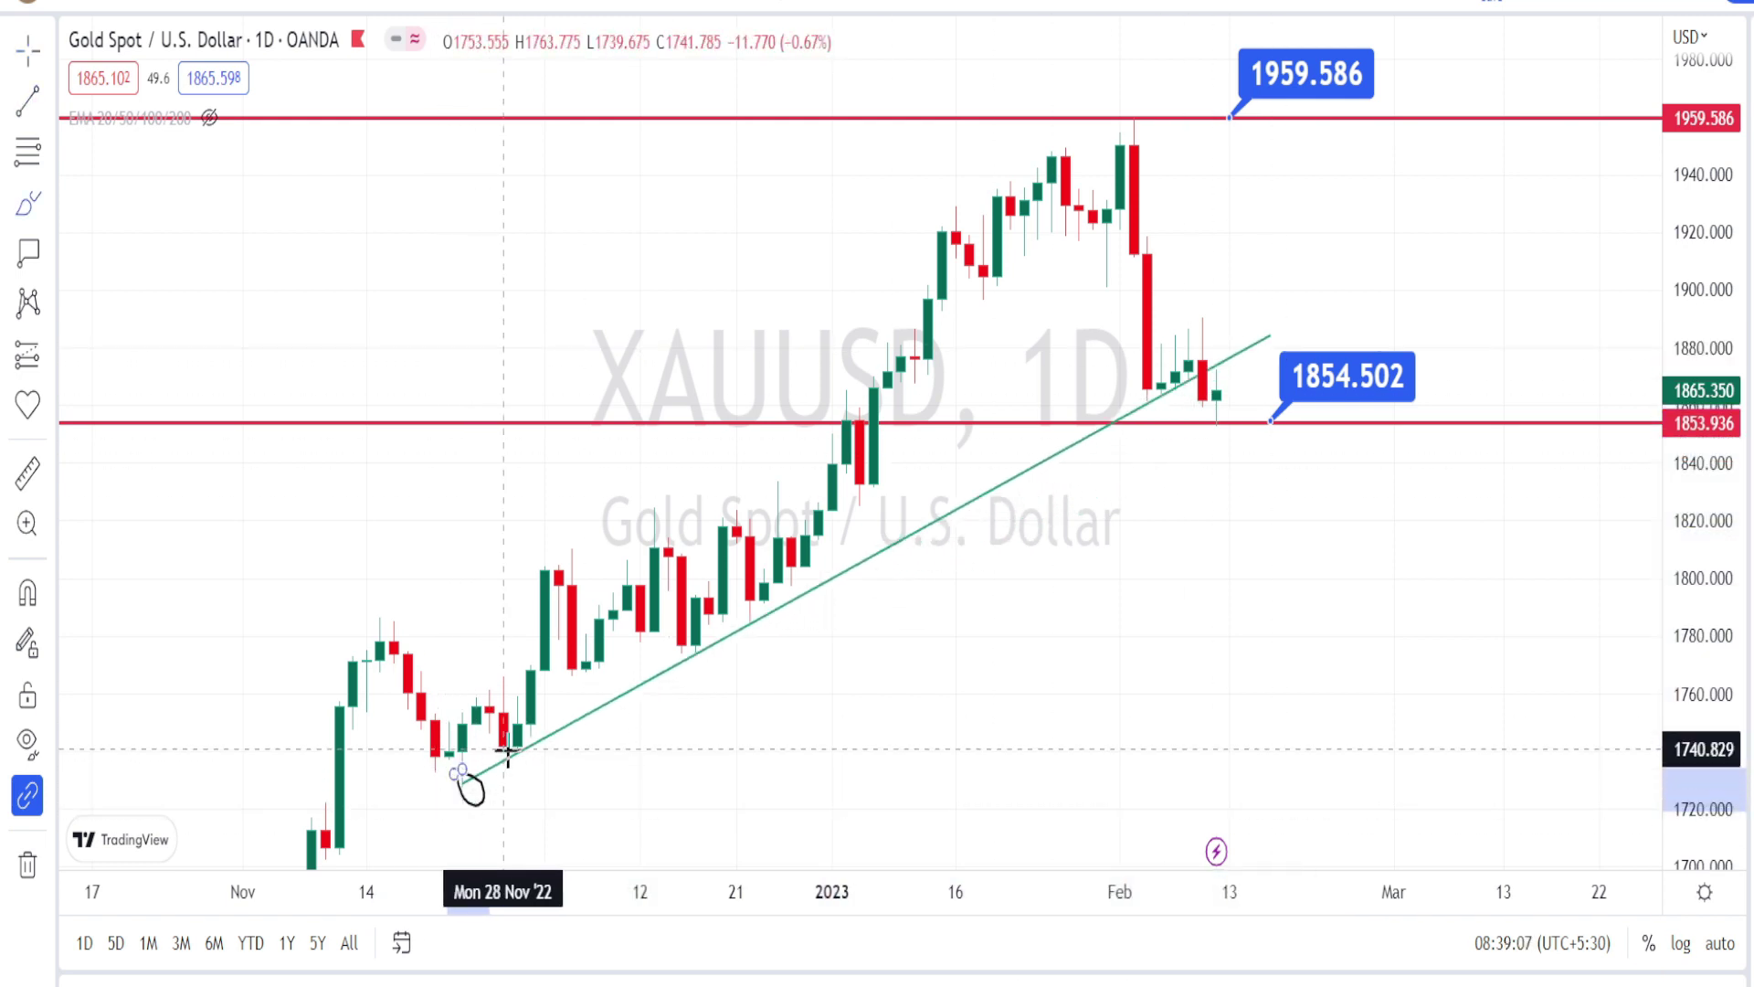
mouse_move(508, 747)
left_mouse_down()
mouse_move(532, 768)
mouse_move(512, 738)
left_mouse_up()
mouse_move(693, 642)
left_mouse_down()
mouse_move(688, 670)
mouse_move(681, 637)
left_mouse_up()
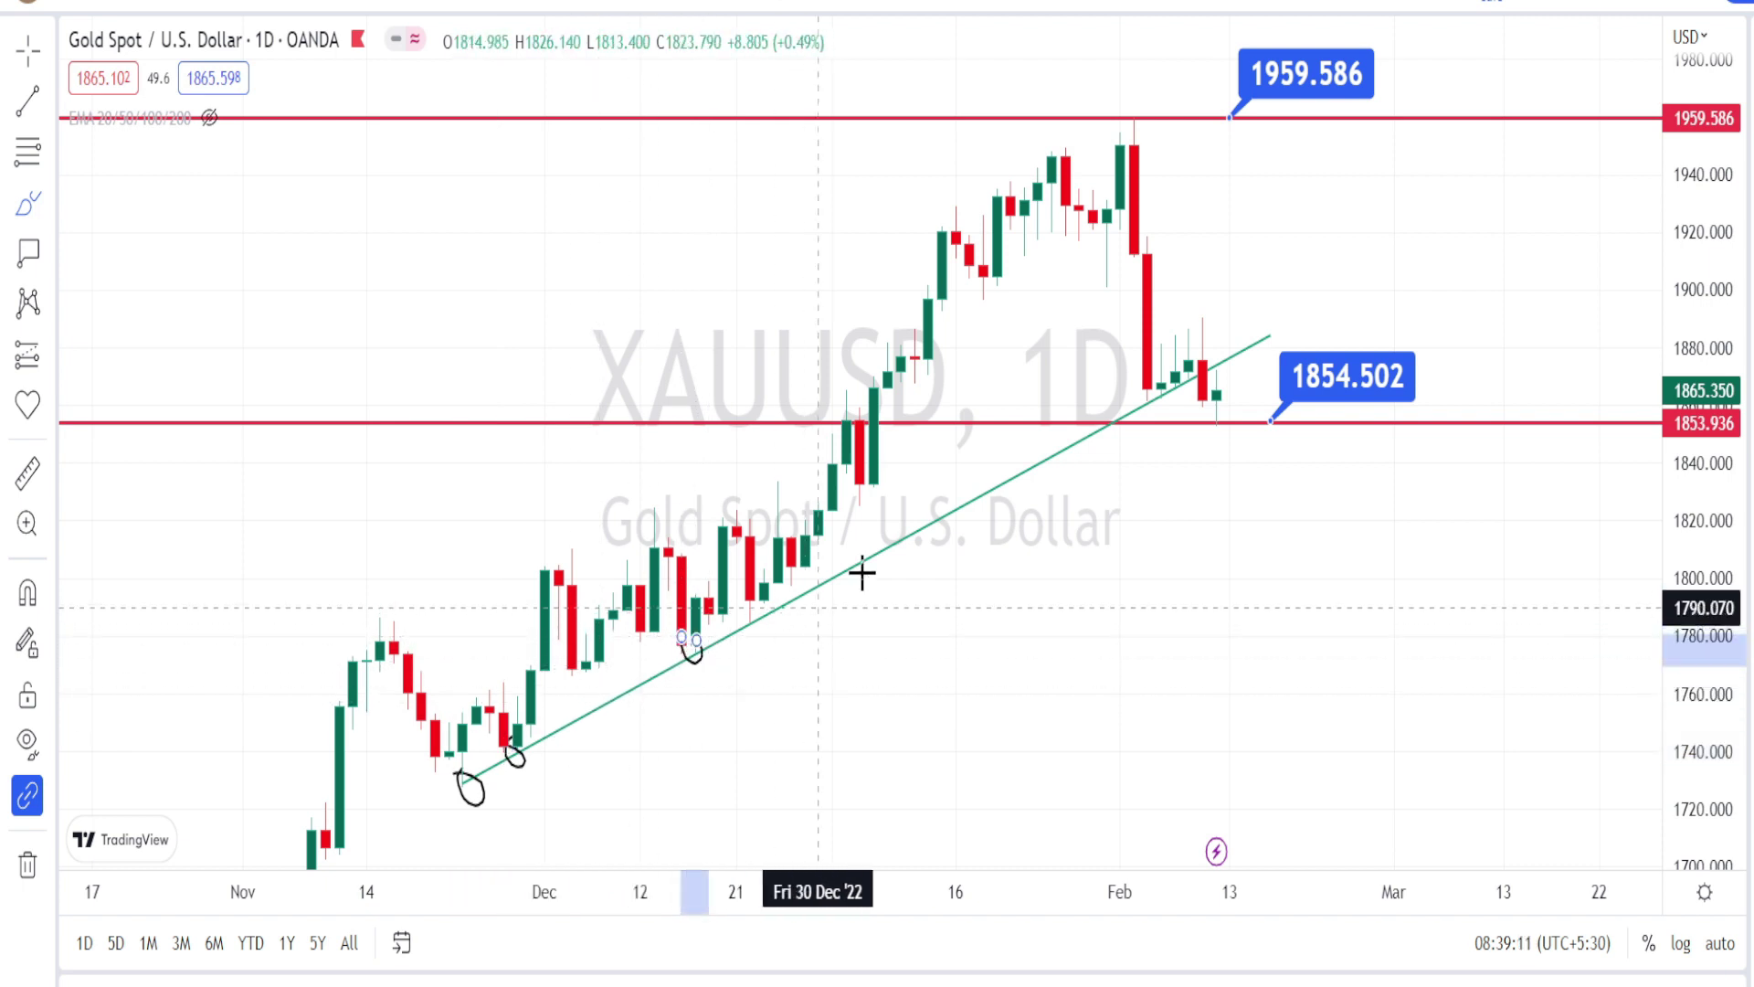
left_click(1148, 395)
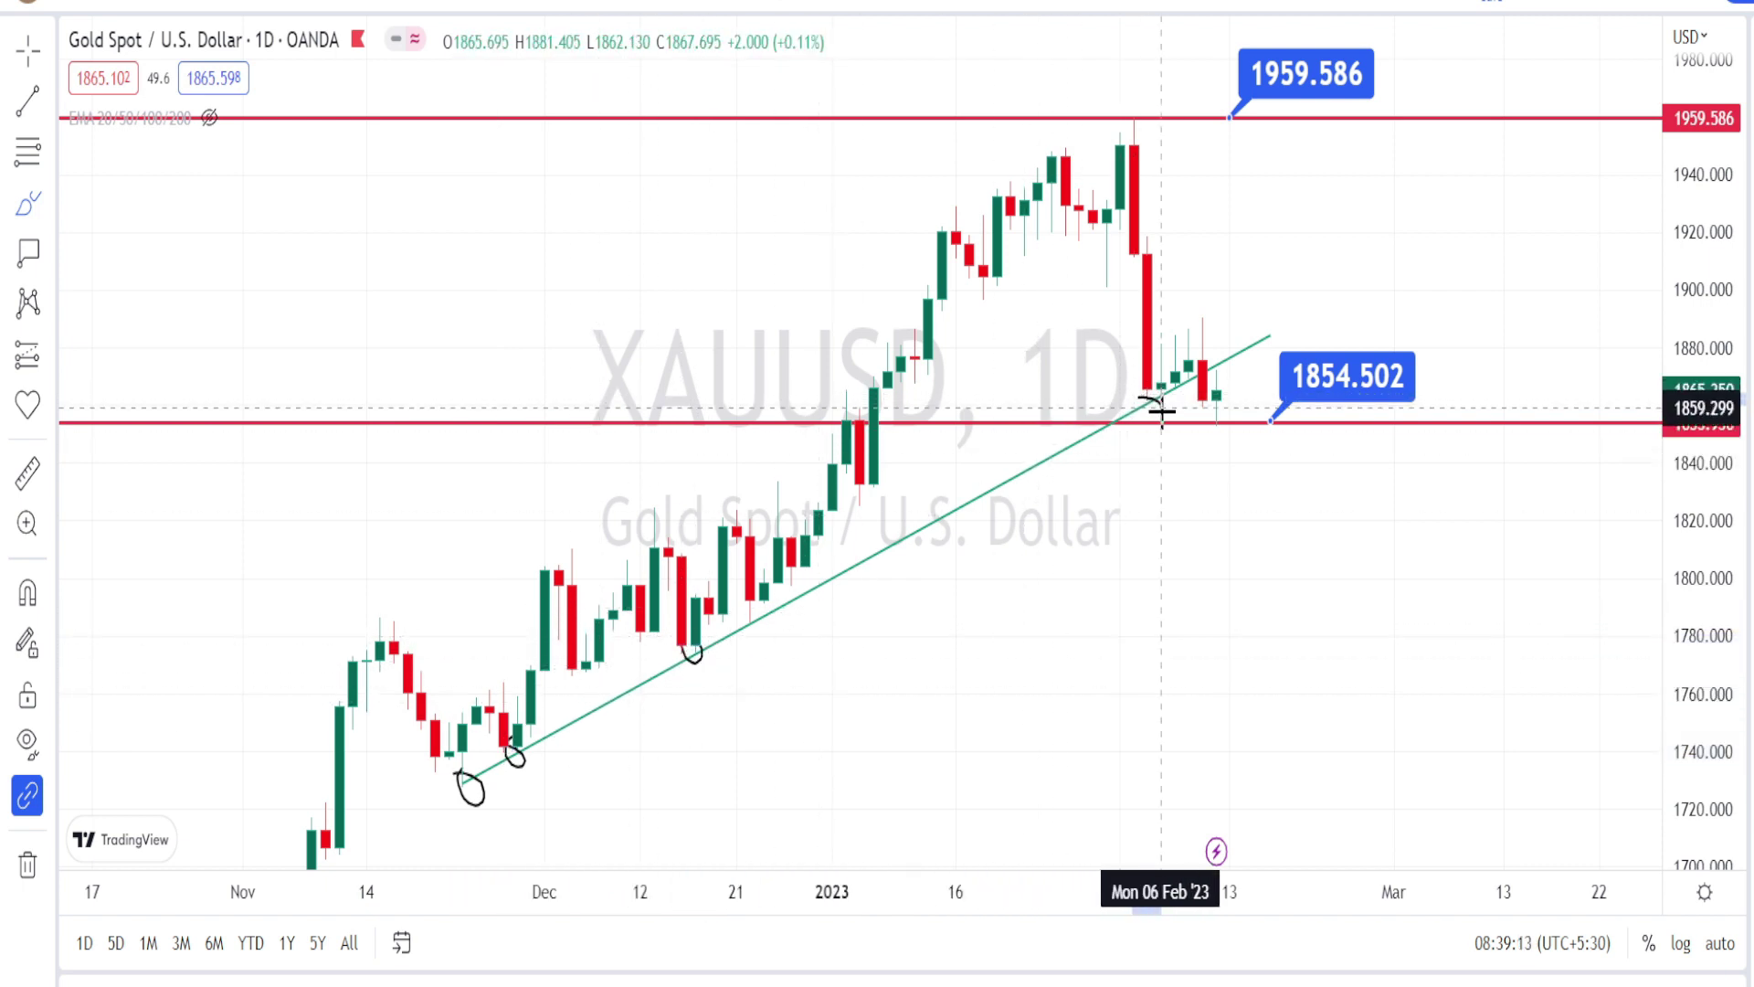
left_click_drag(1161, 412, 1129, 407)
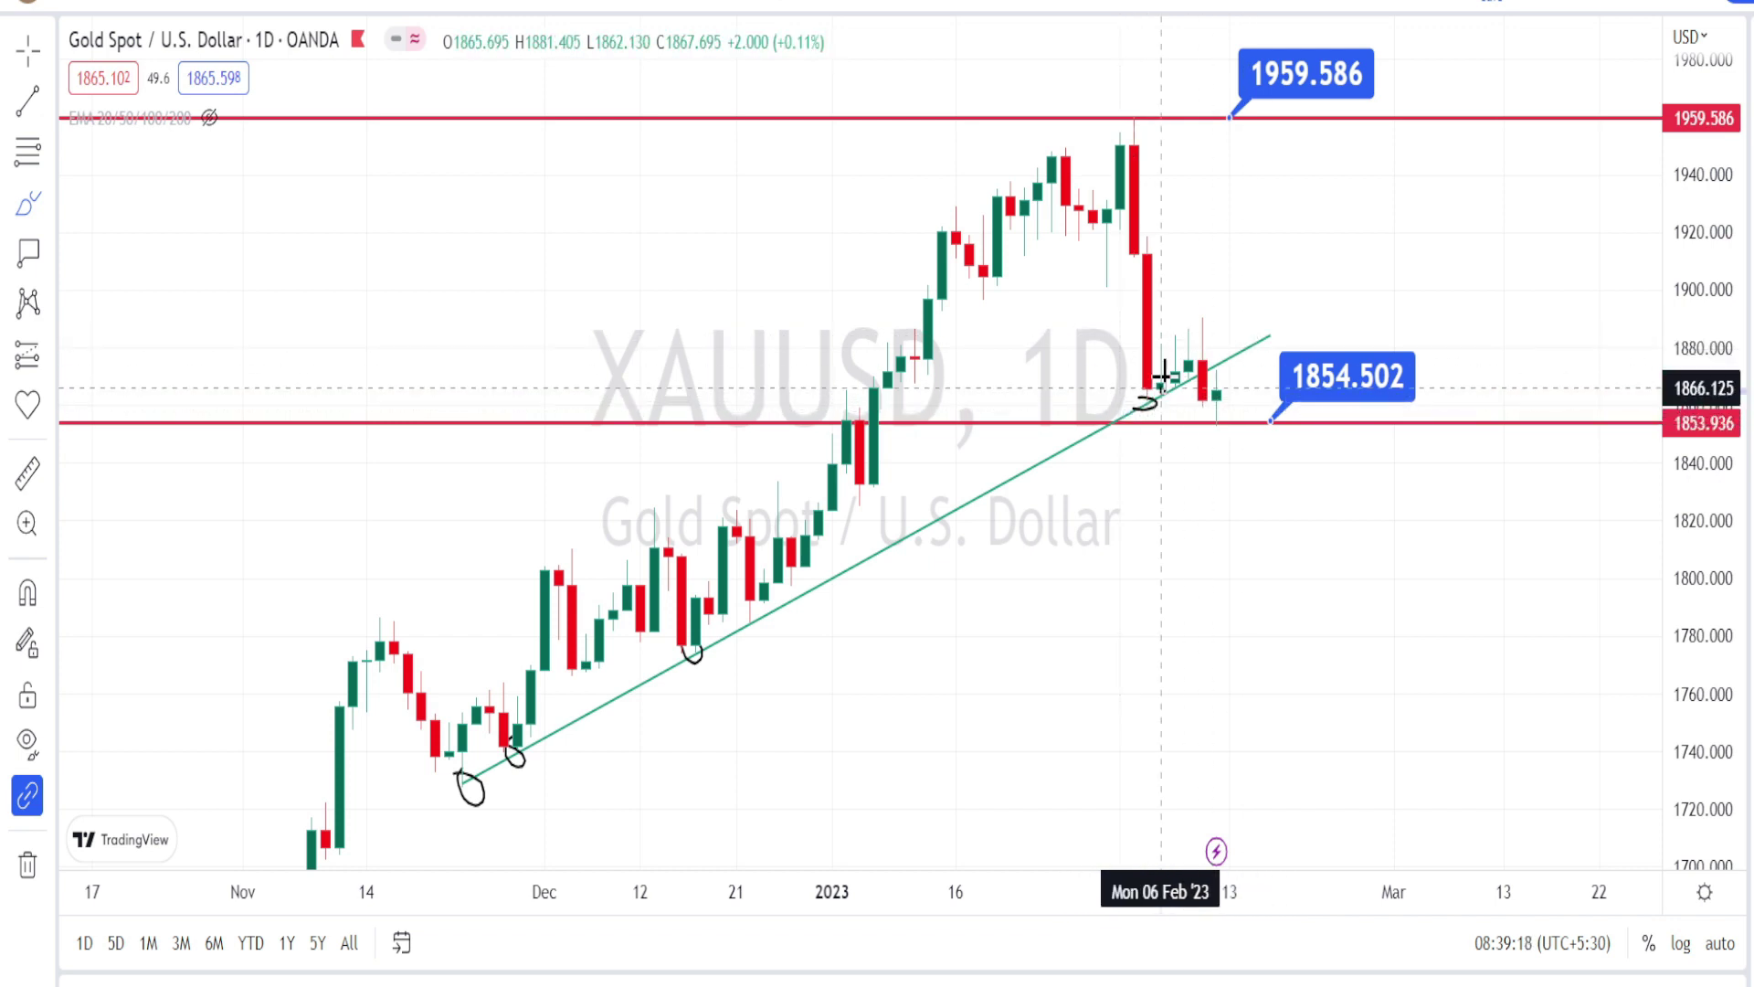
Brush marks over the February candles around the trend line, circle points near the support crossing, and trace the long 9 February candle
mouse_move(1164, 373)
left_mouse_down()
mouse_move(1188, 330)
mouse_move(1203, 363)
mouse_move(1204, 320)
left_mouse_up()
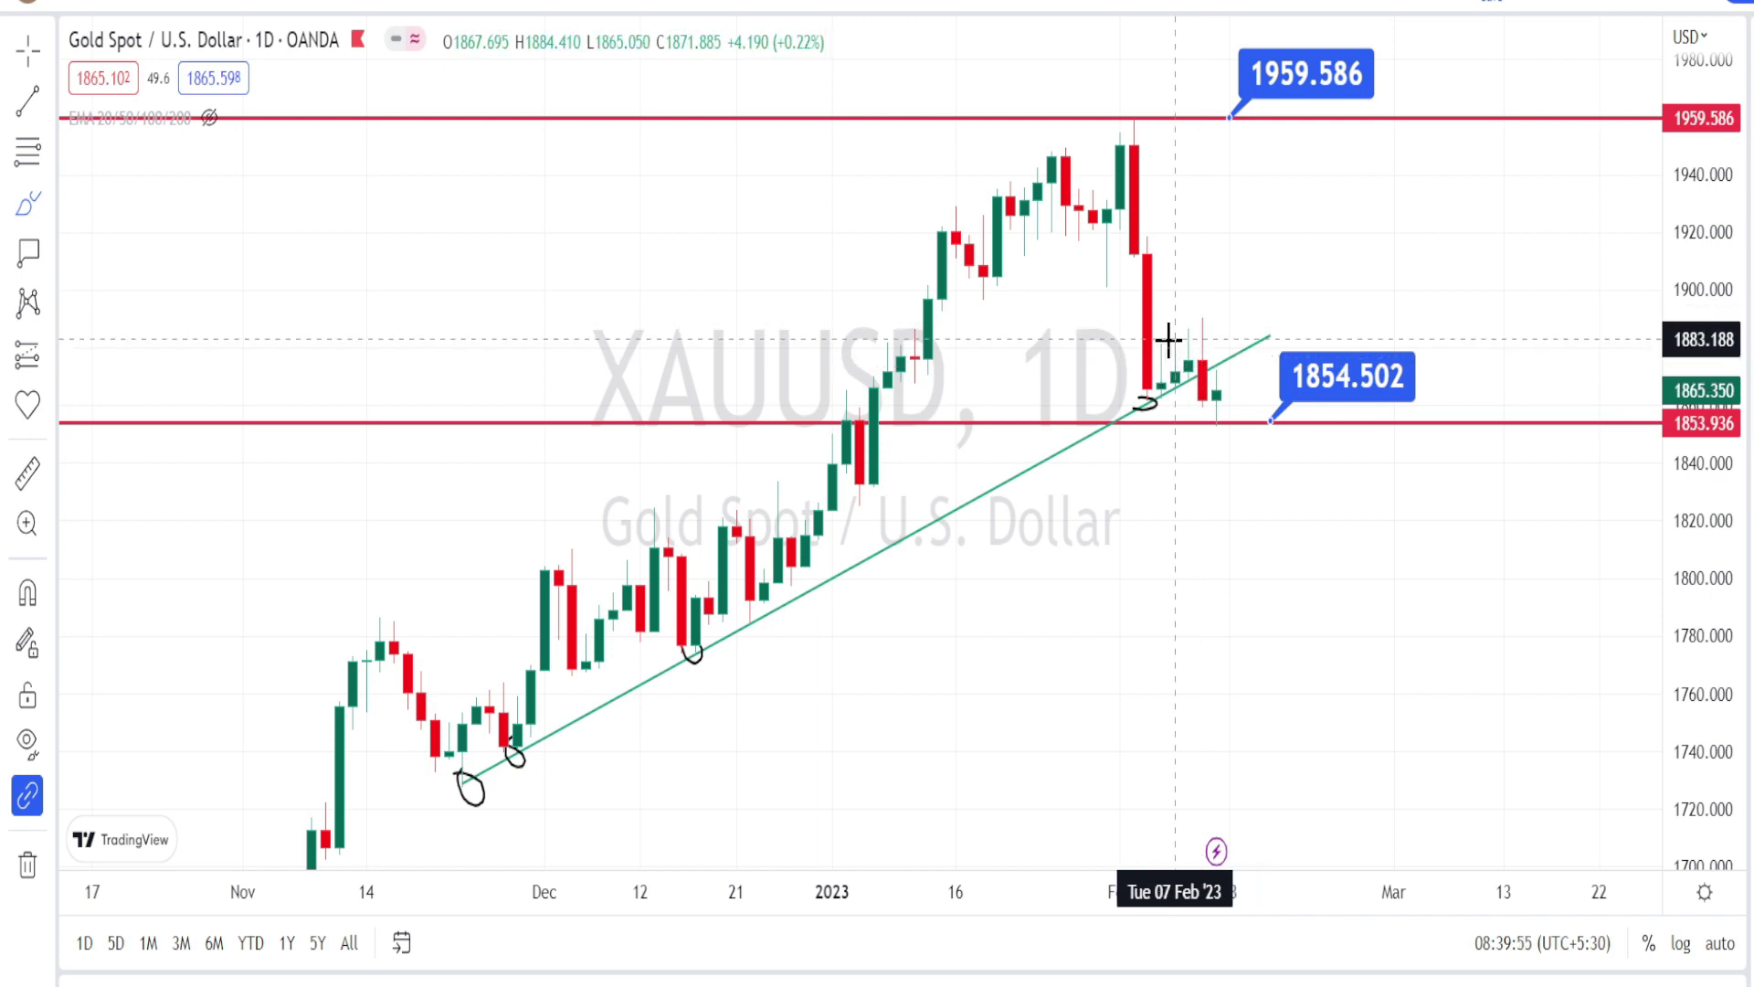
mouse_move(1175, 331)
left_mouse_down()
mouse_move(1193, 312)
mouse_move(1230, 358)
mouse_move(1201, 431)
mouse_move(1170, 352)
left_mouse_up()
mouse_move(1026, 458)
left_mouse_down()
mouse_move(1107, 457)
mouse_move(1110, 420)
left_mouse_up()
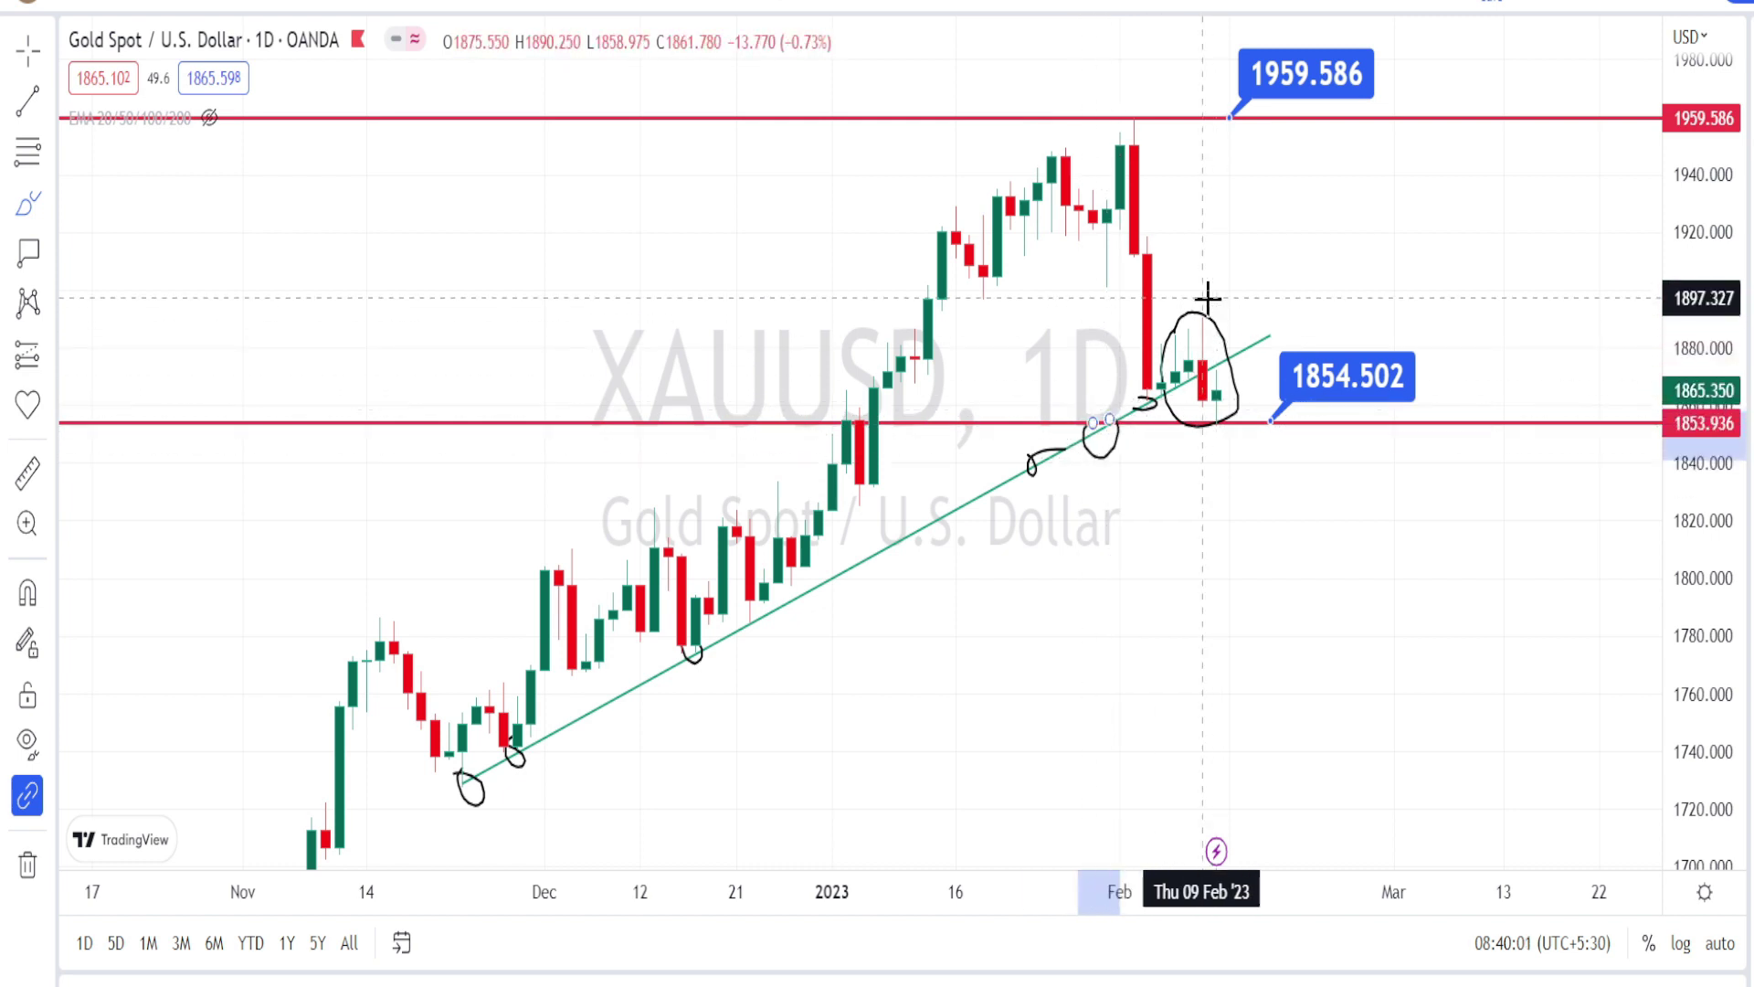
left_click_drag(1206, 312, 1197, 420)
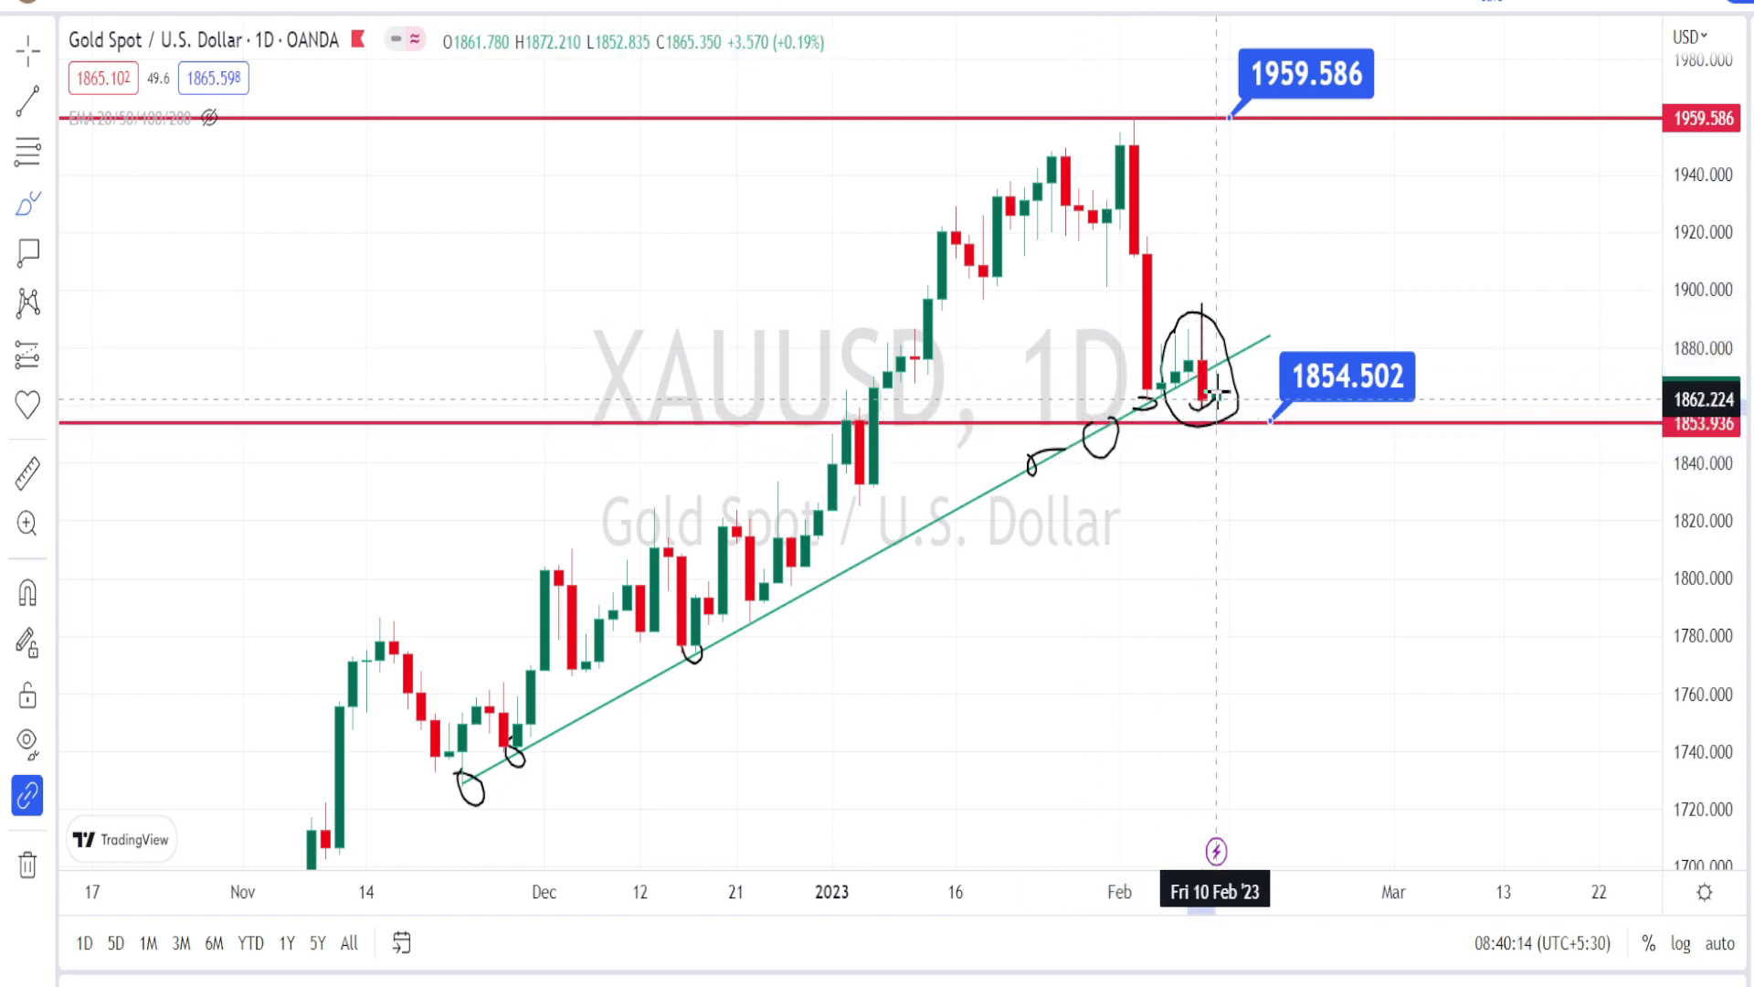
Underline and circle the 1854.502 support label with the brush, and sketch a downward arrow below the support line
scroll(1215, 462, "up", 2)
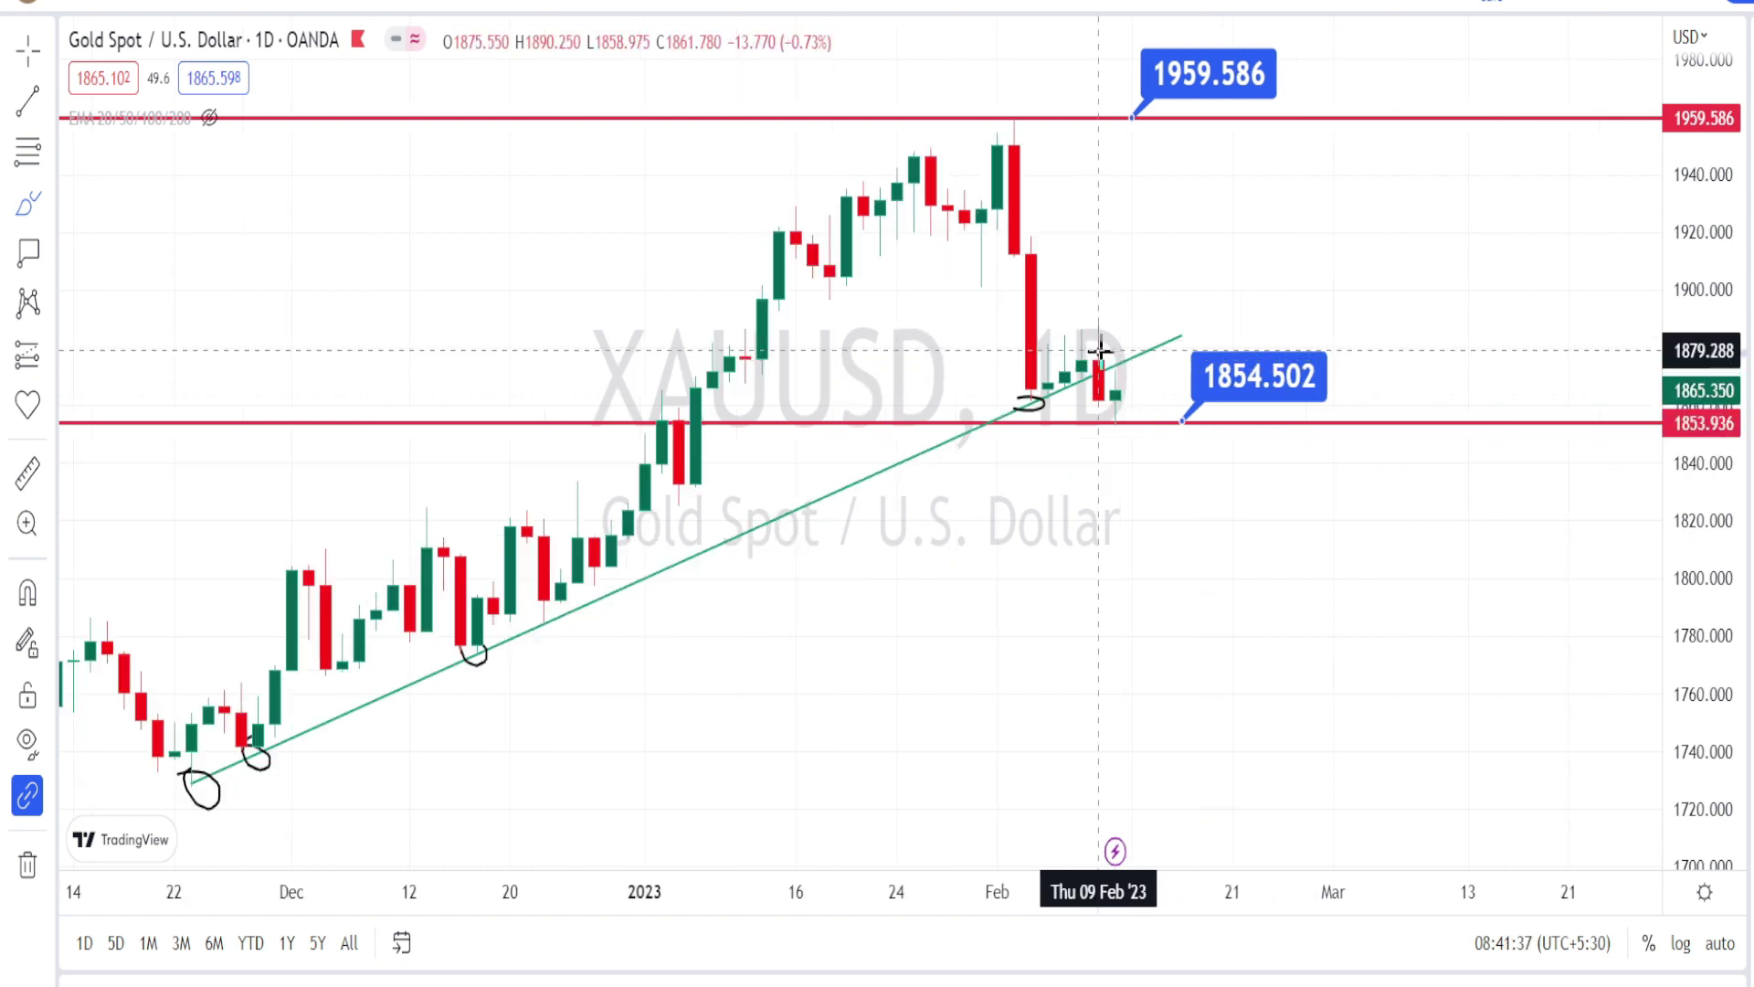
left_click_drag(1127, 428, 1083, 358)
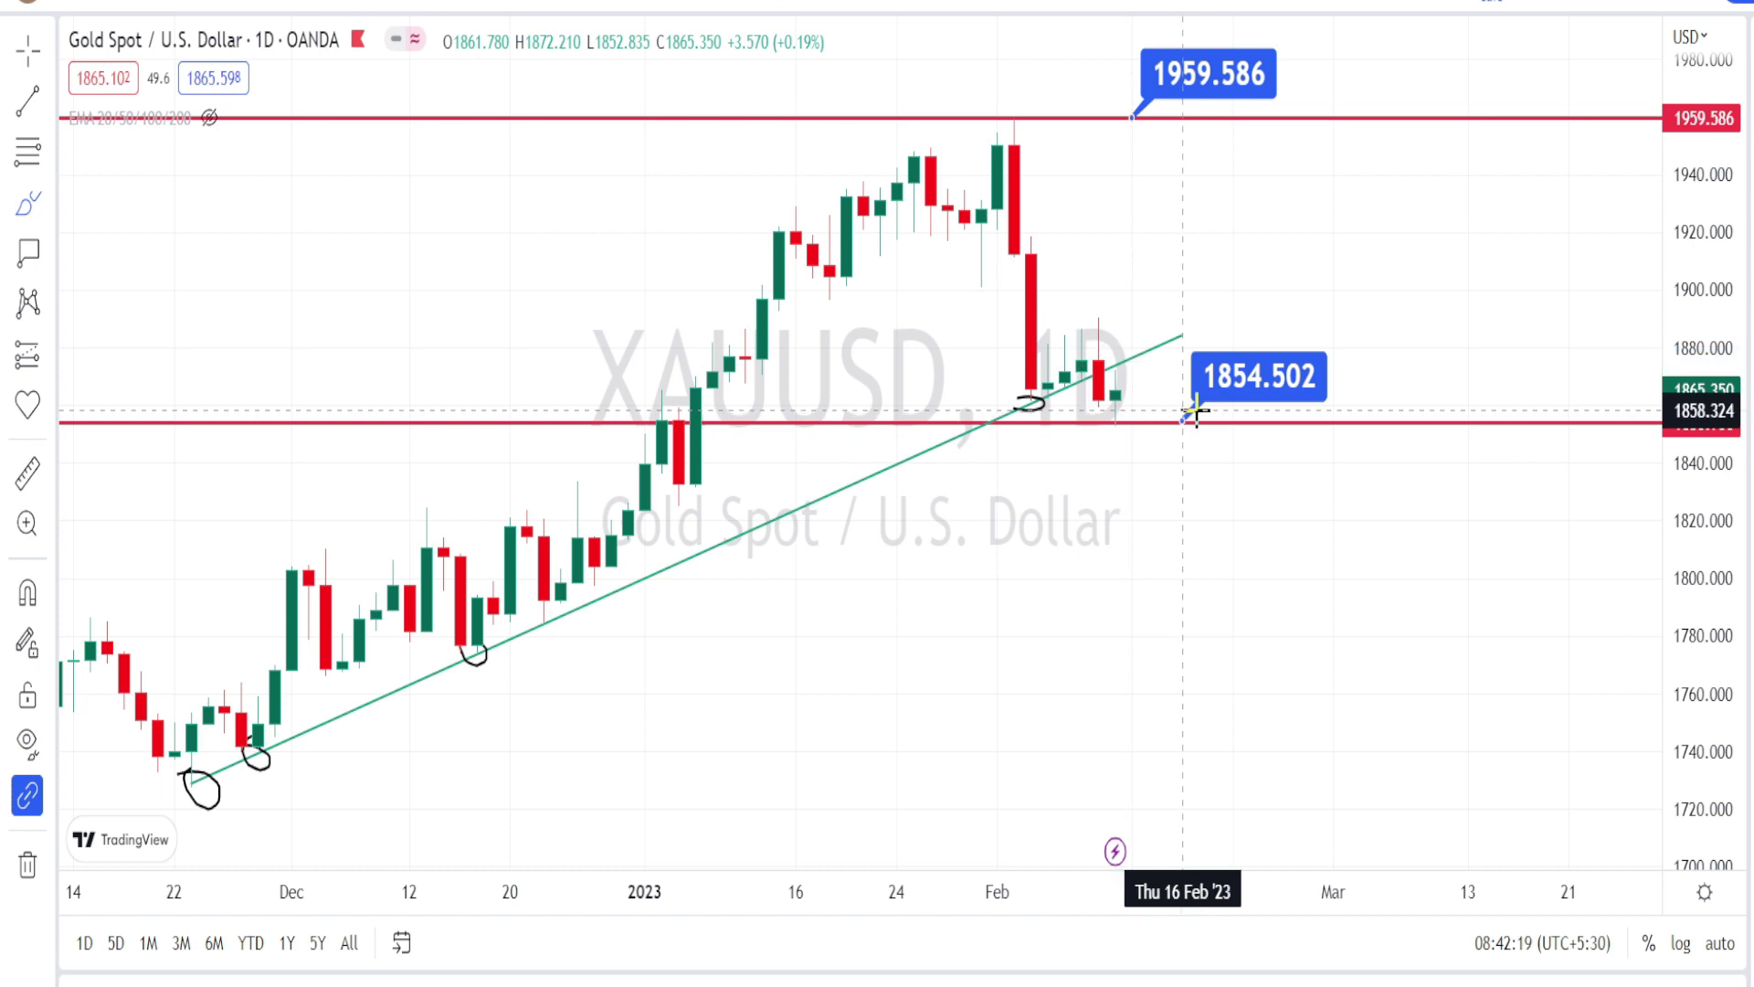
mouse_move(1196, 413)
left_mouse_down()
mouse_move(1260, 409)
mouse_move(1273, 345)
mouse_move(1196, 366)
mouse_move(1251, 396)
left_mouse_up()
mouse_move(1131, 427)
left_mouse_down()
mouse_move(1182, 583)
mouse_move(1199, 497)
left_mouse_up()
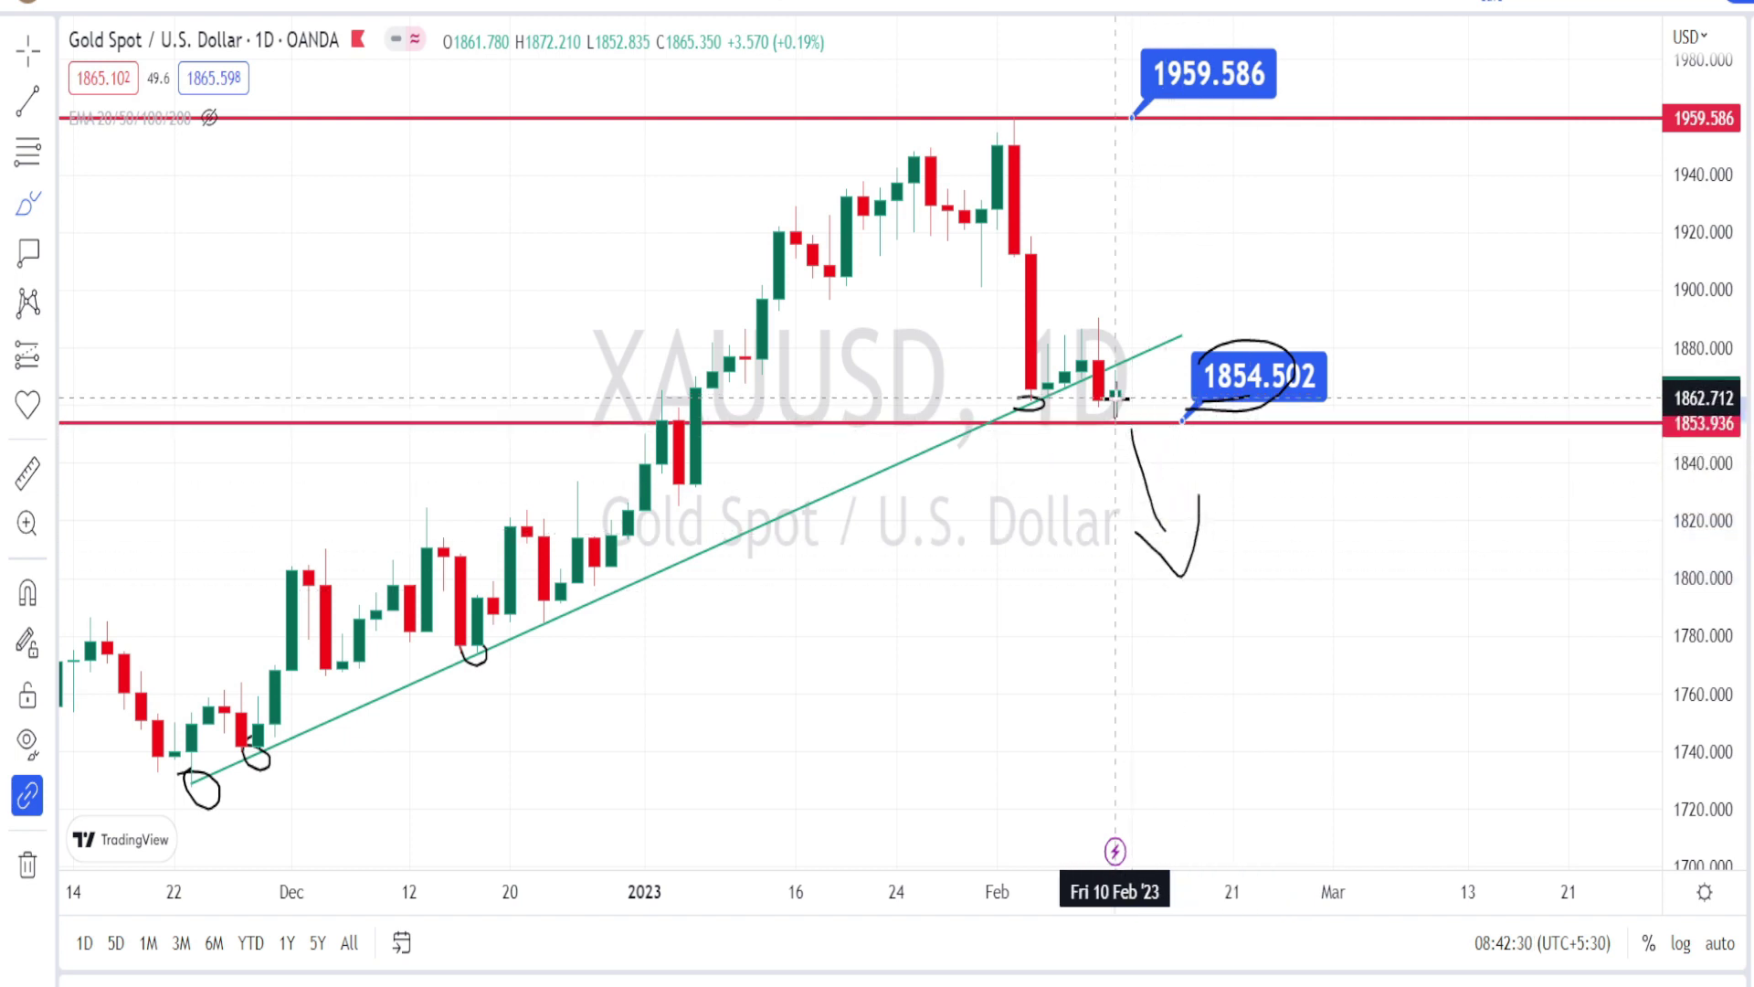
Brush a vertical stroke over the latest daily candle and retrace the rising trend line from early January up to that candle
left_click_drag(1115, 366, 1115, 366)
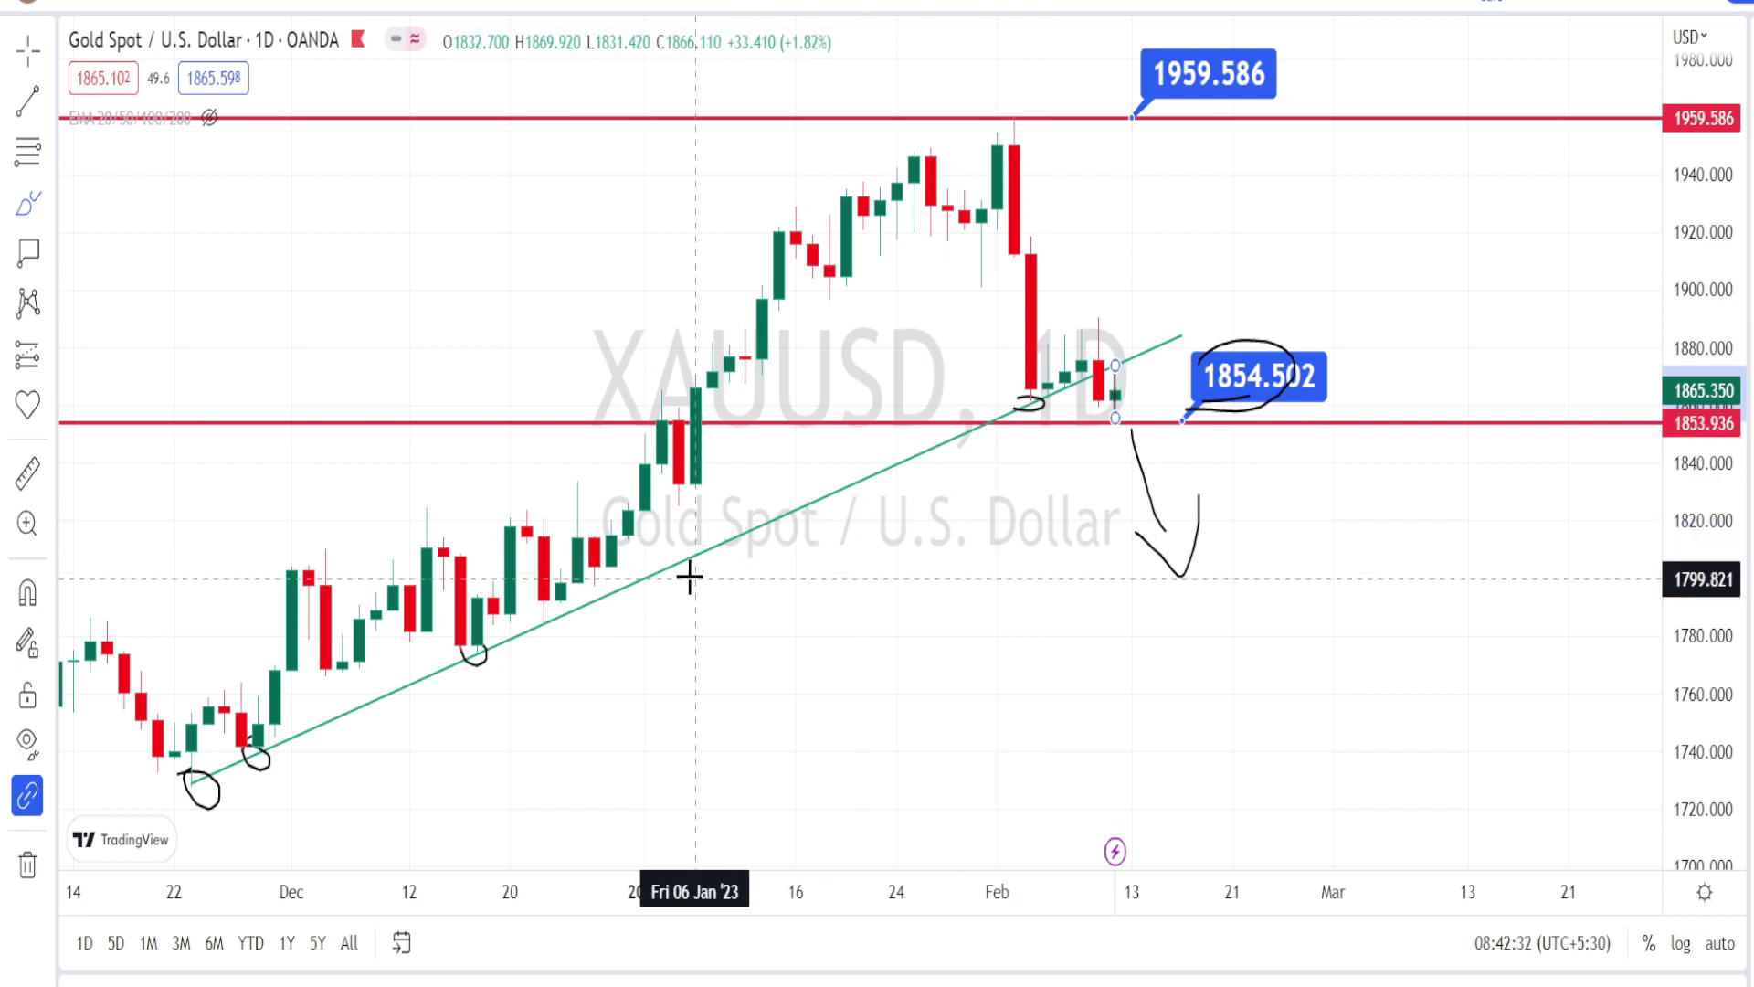
left_click_drag(695, 545, 879, 467)
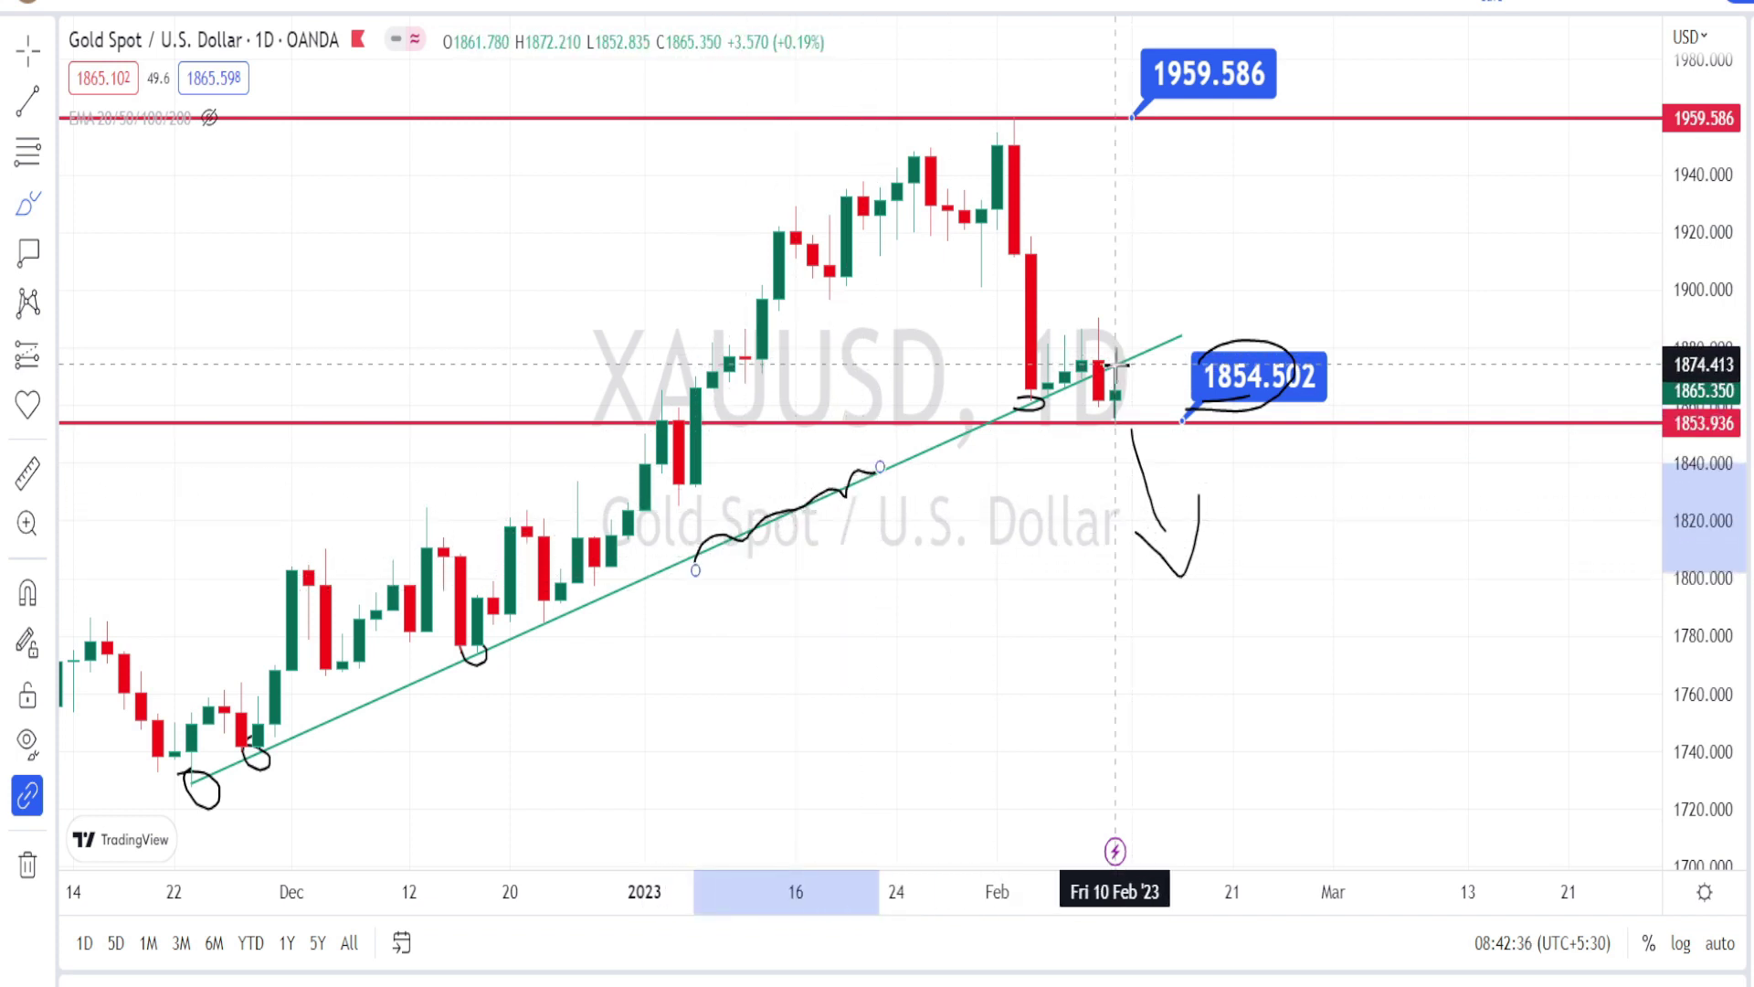
mouse_move(1116, 366)
left_mouse_down()
mouse_move(1127, 274)
mouse_move(1082, 311)
mouse_move(1165, 339)
left_mouse_up()
left_click_drag(1208, 418, 1276, 412)
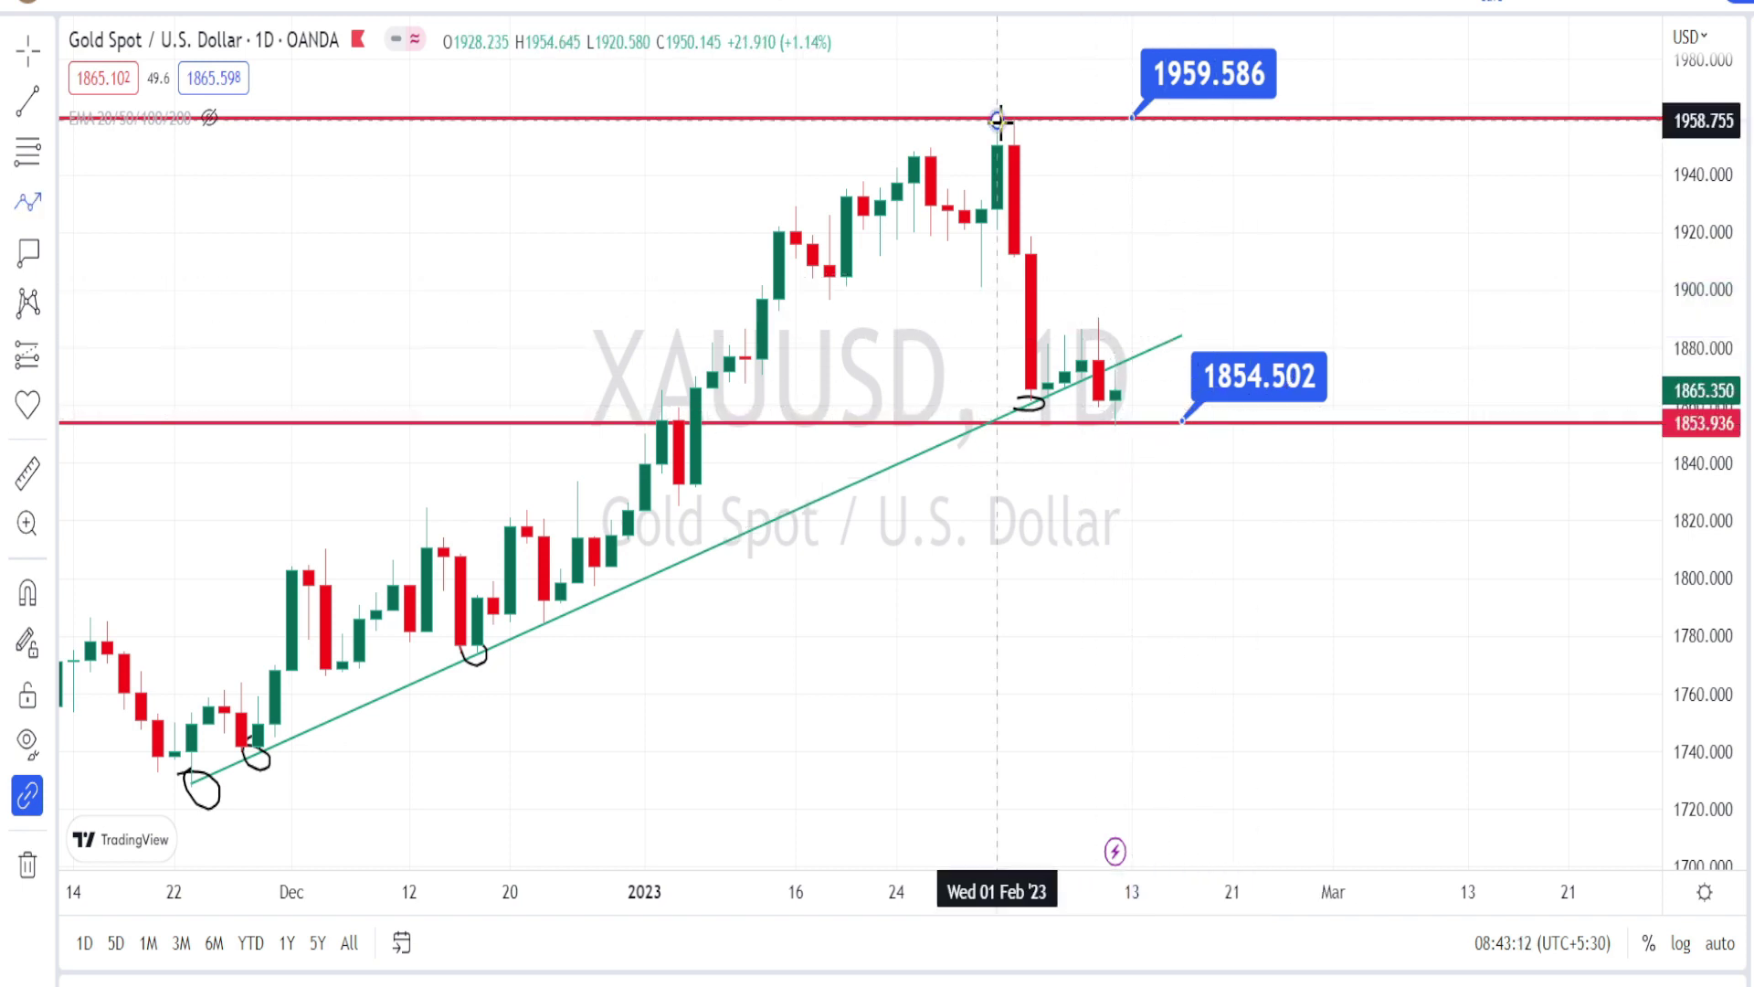
Draw a down-up-down path arrow from the 1 February high near 1959 to about 1791.5, and brush a circle around the 1854.502 label
left_click_drag(998, 120, 1052, 436)
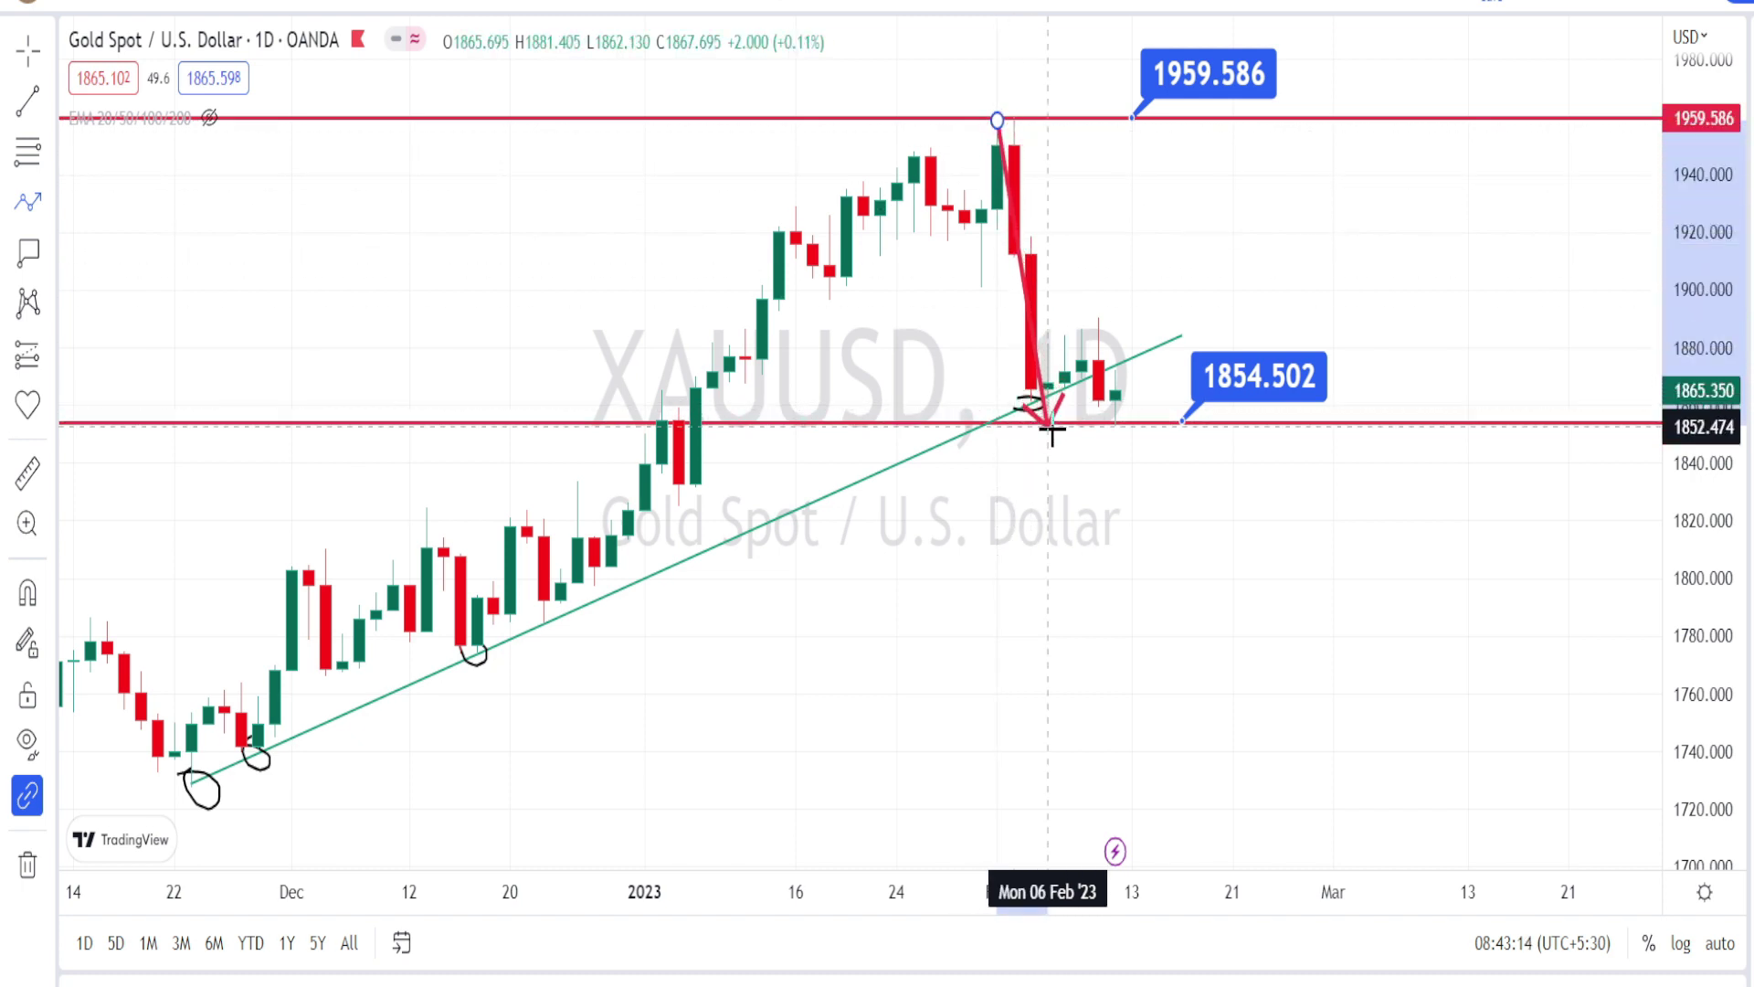
left_click(1098, 324)
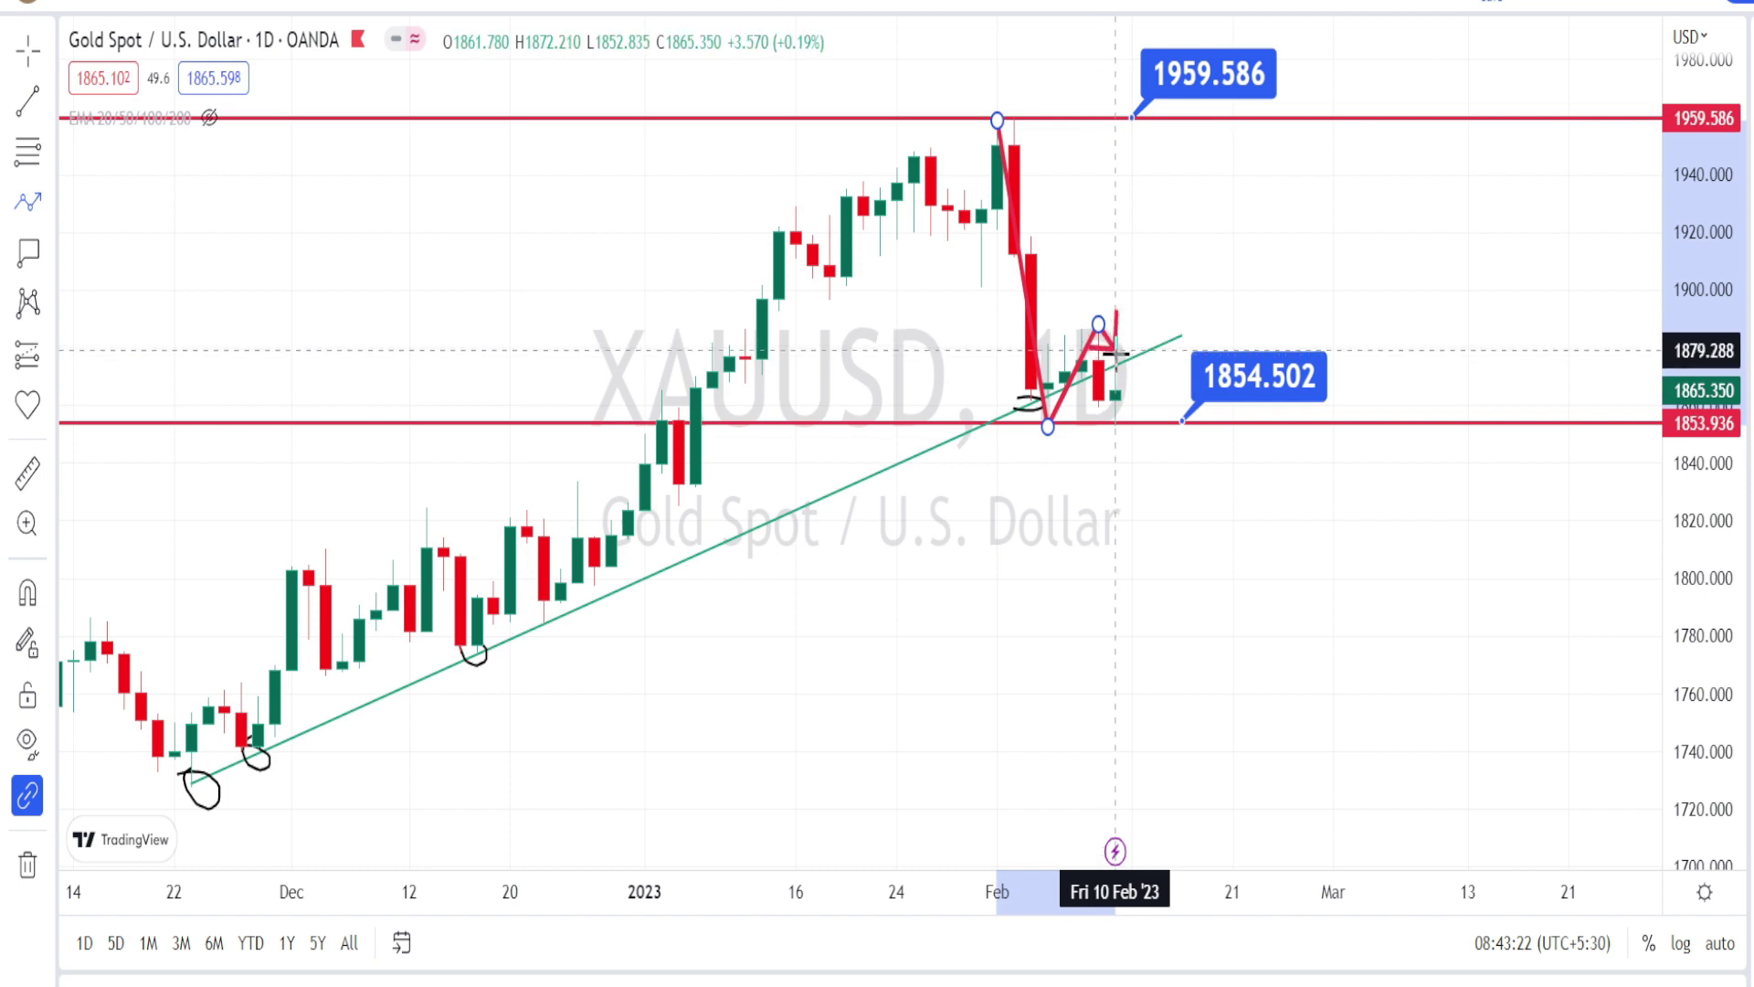
left_click(1118, 393)
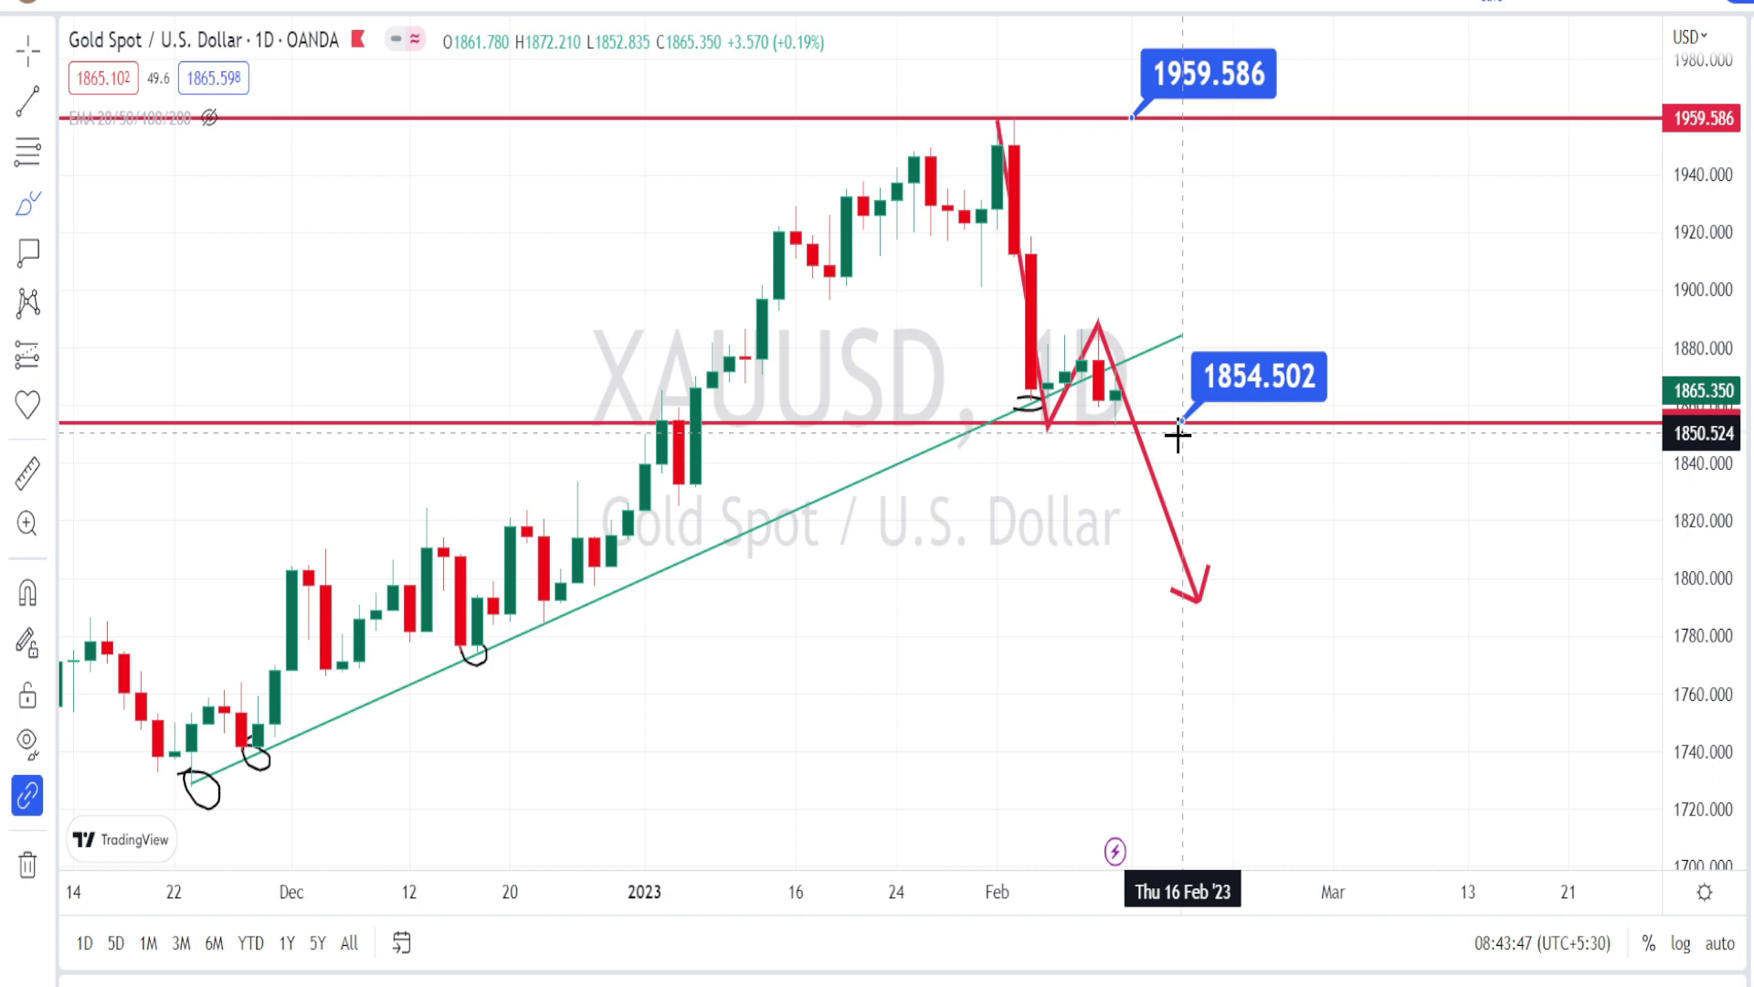
mouse_move(1186, 431)
left_mouse_down()
mouse_move(1279, 400)
mouse_move(1195, 332)
mouse_move(1219, 405)
left_mouse_up()
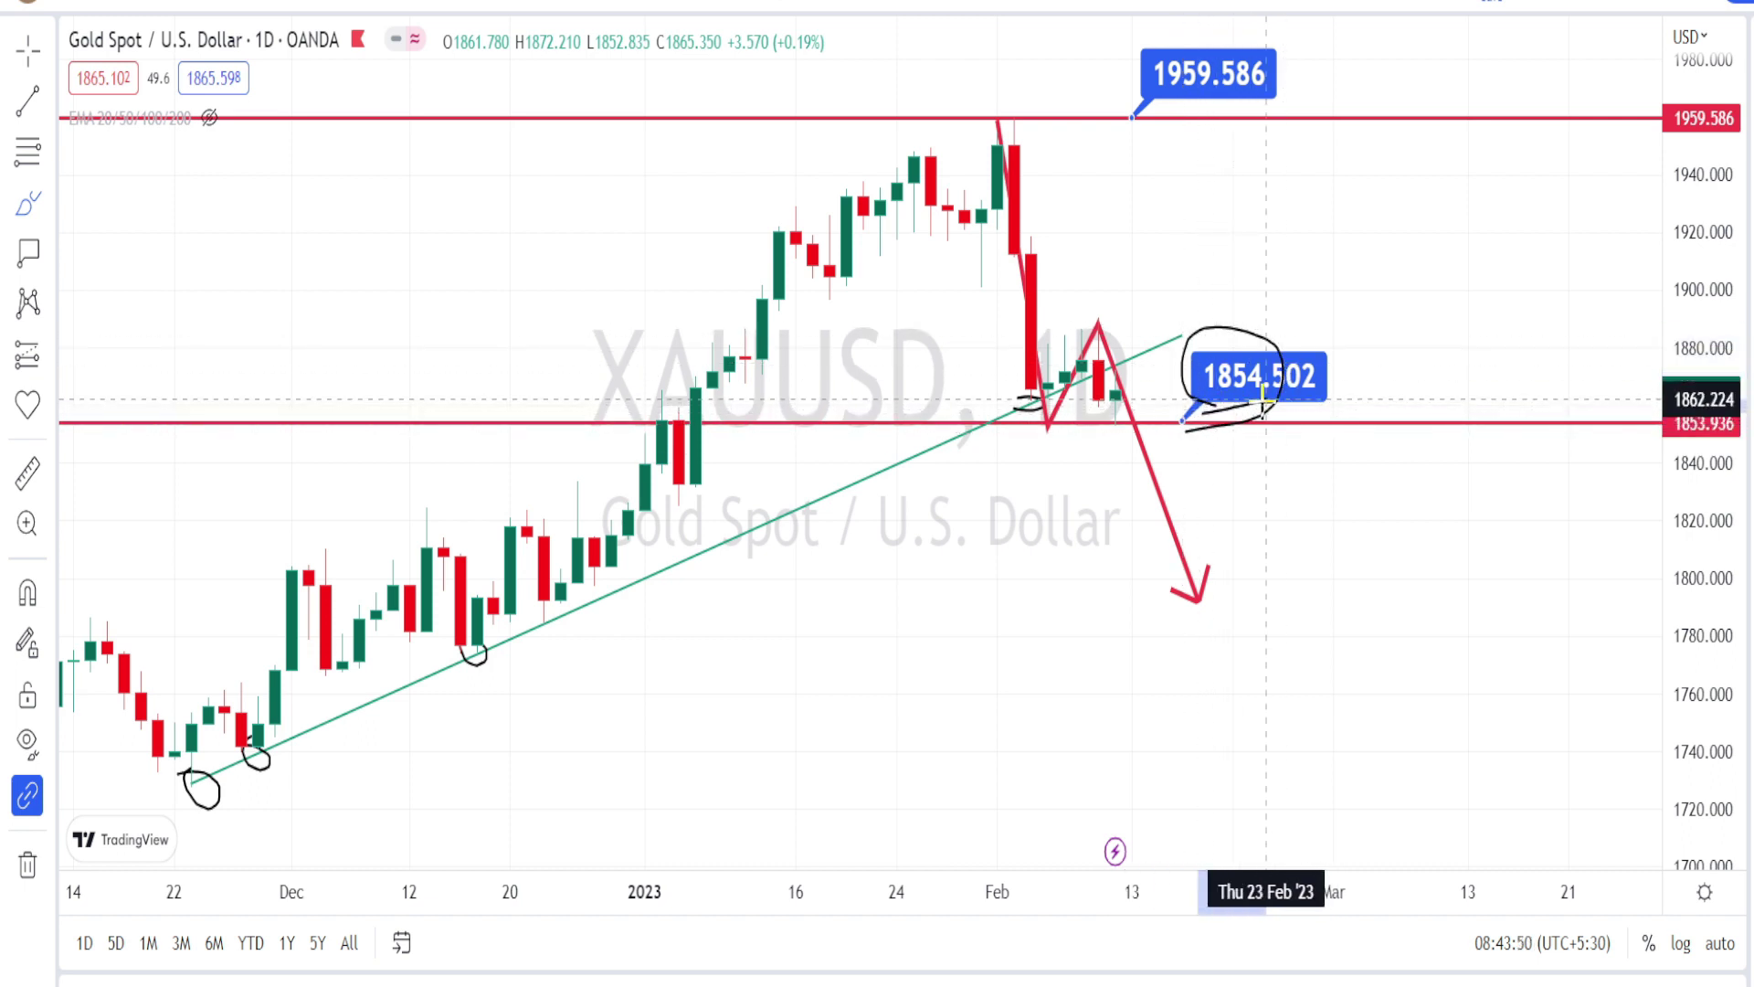
mouse_move(1085, 429)
left_mouse_down()
mouse_move(1138, 568)
mouse_move(1133, 619)
mouse_move(1148, 525)
left_mouse_up()
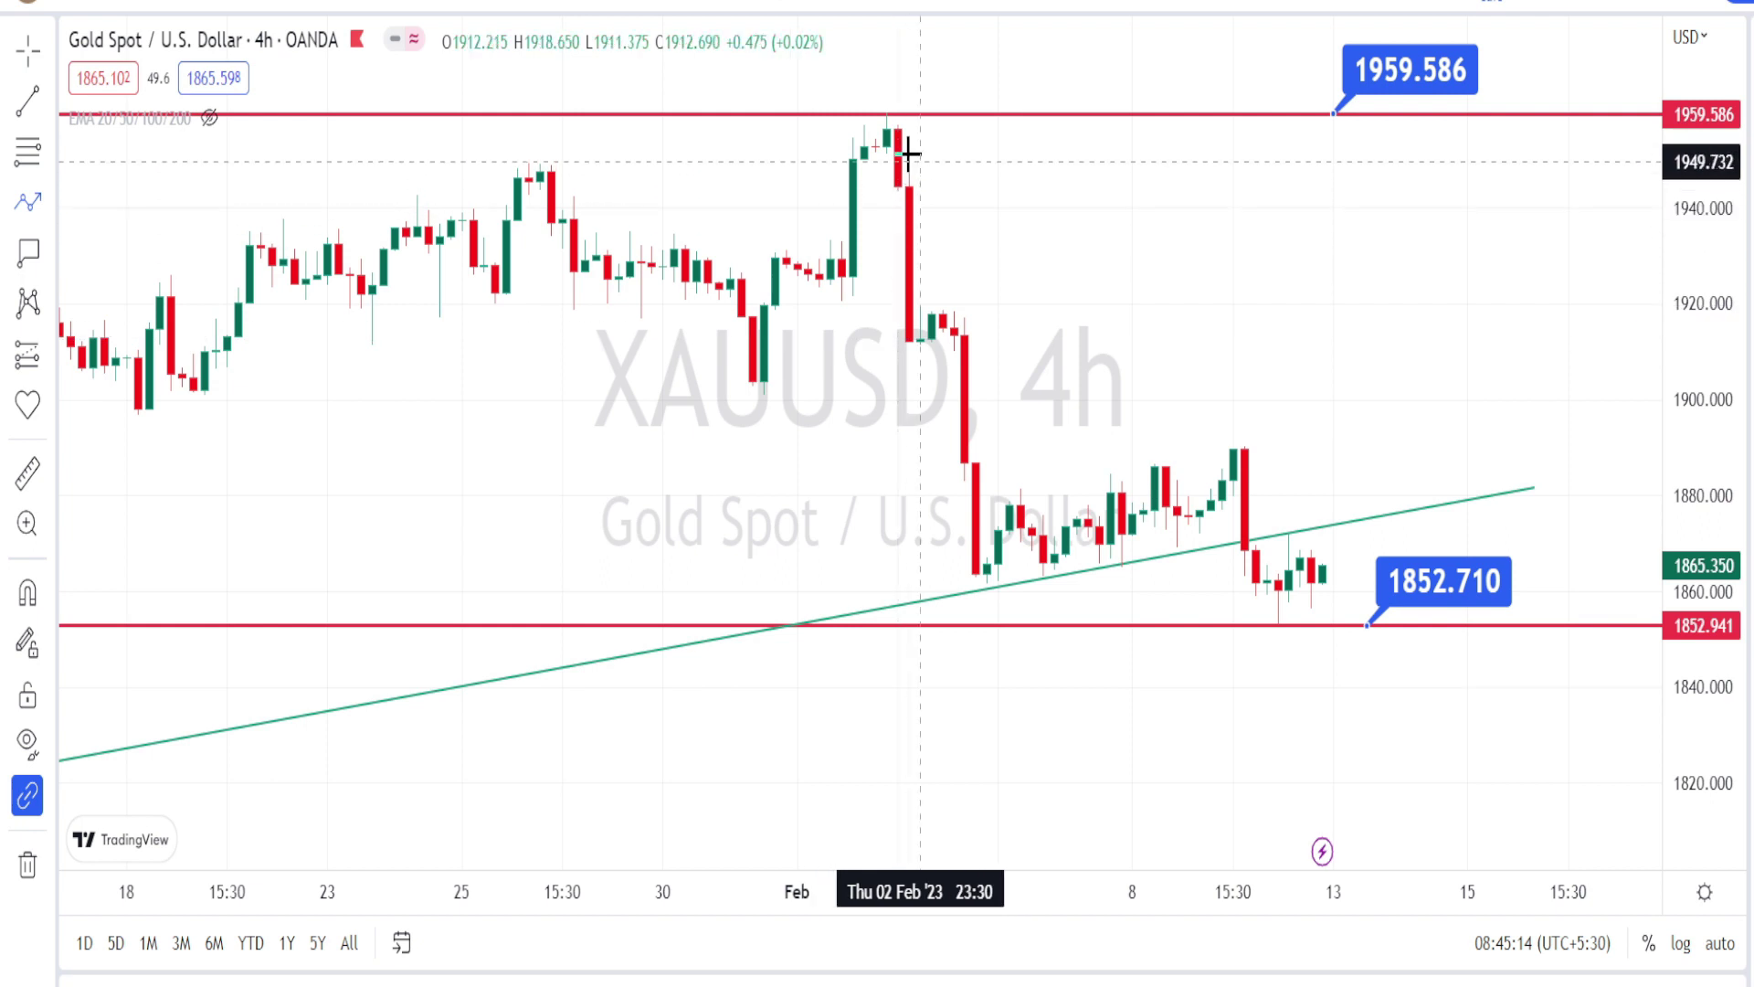
Draw a path arrow on the 4-hour chart from the 1959.586 resistance to the 3 February low, up to about 1891, and down to the 1852.941 support
left_click(898, 115)
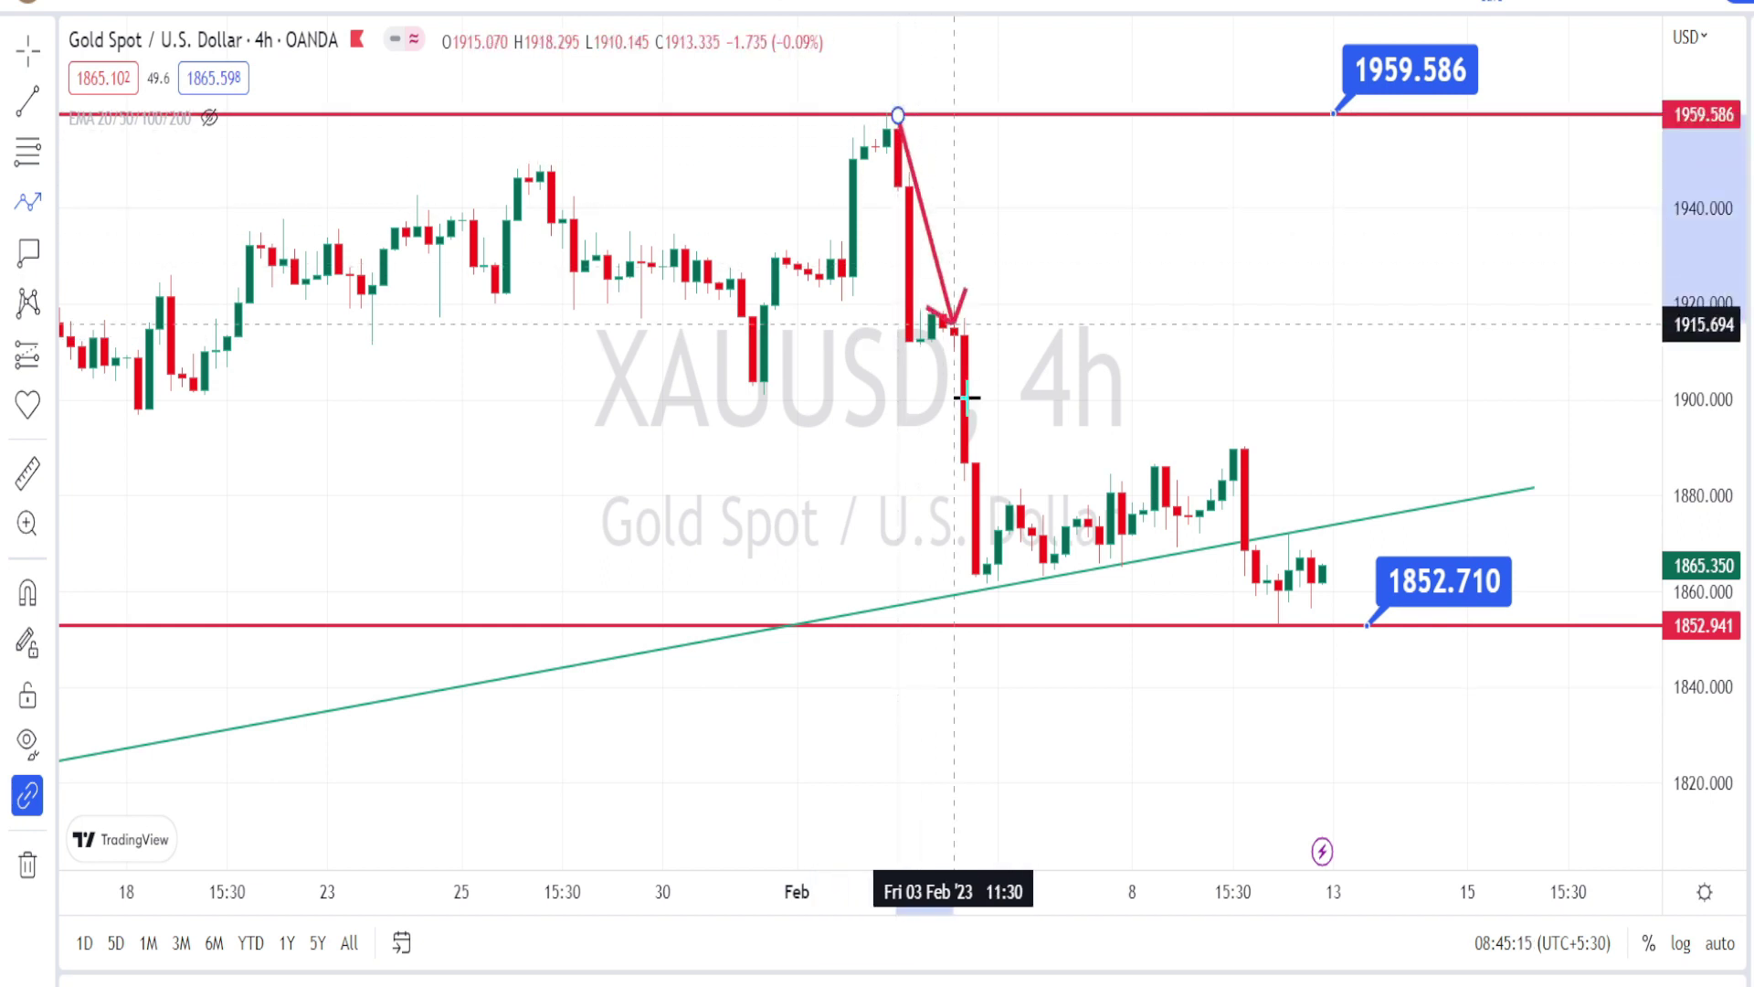
left_click(966, 596)
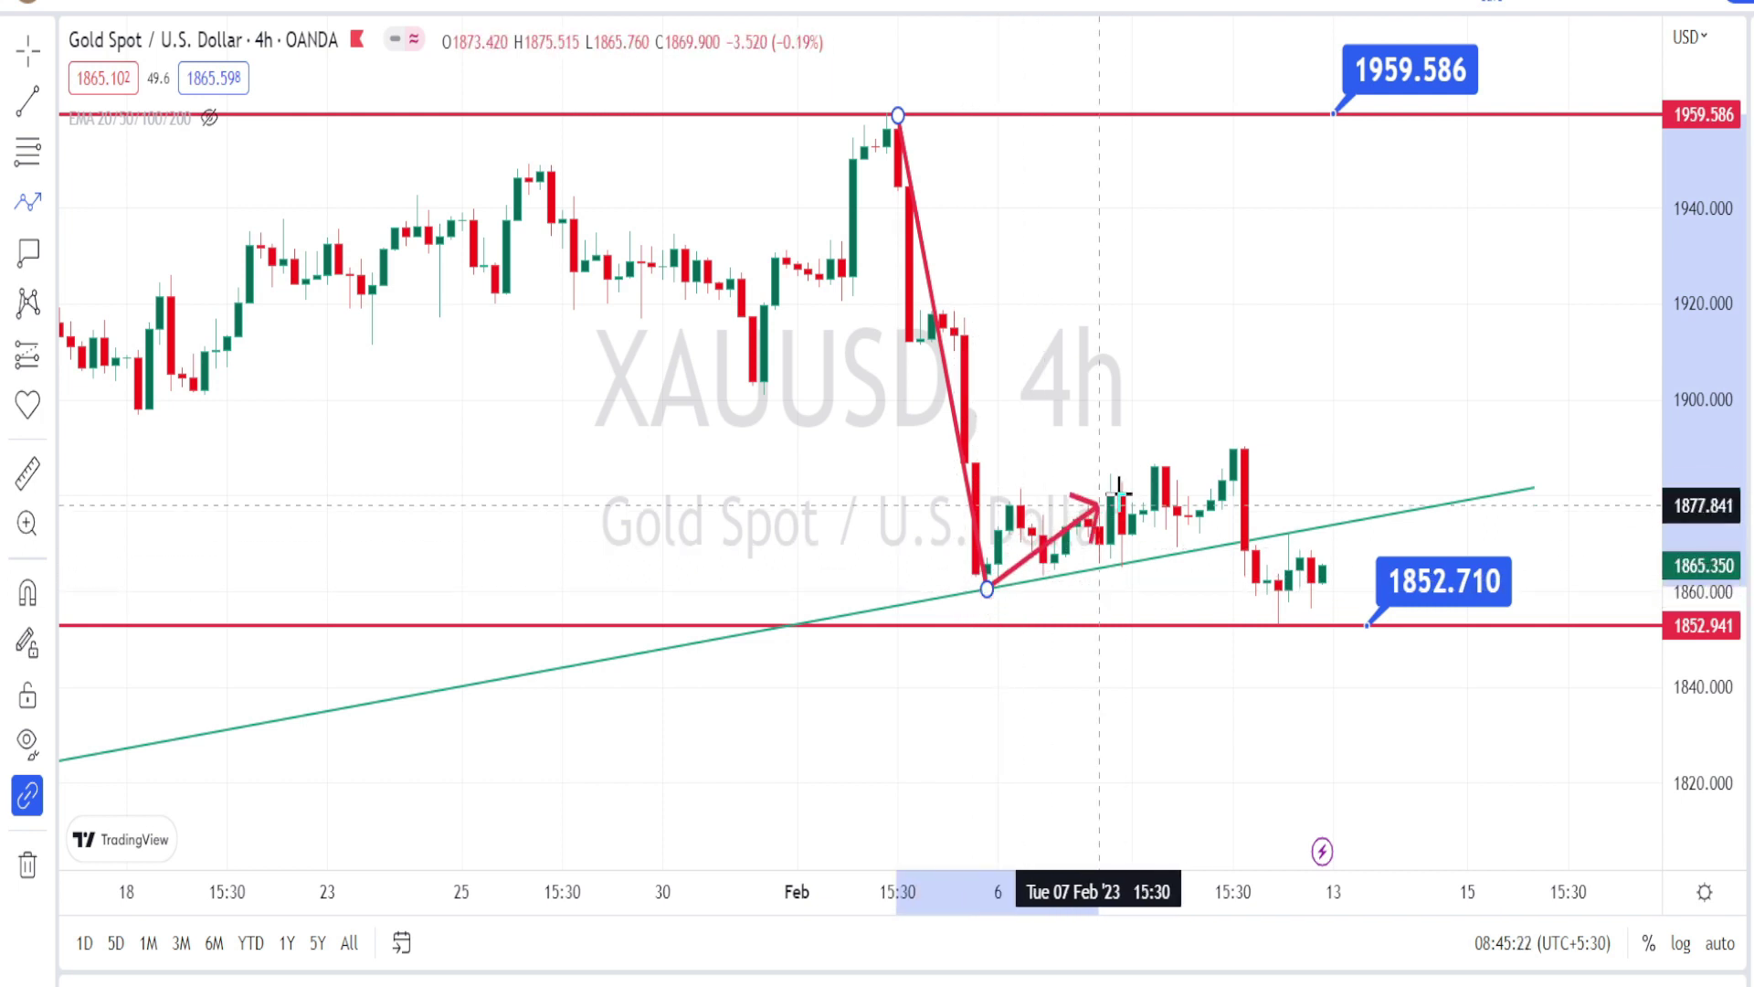
left_click(1246, 443)
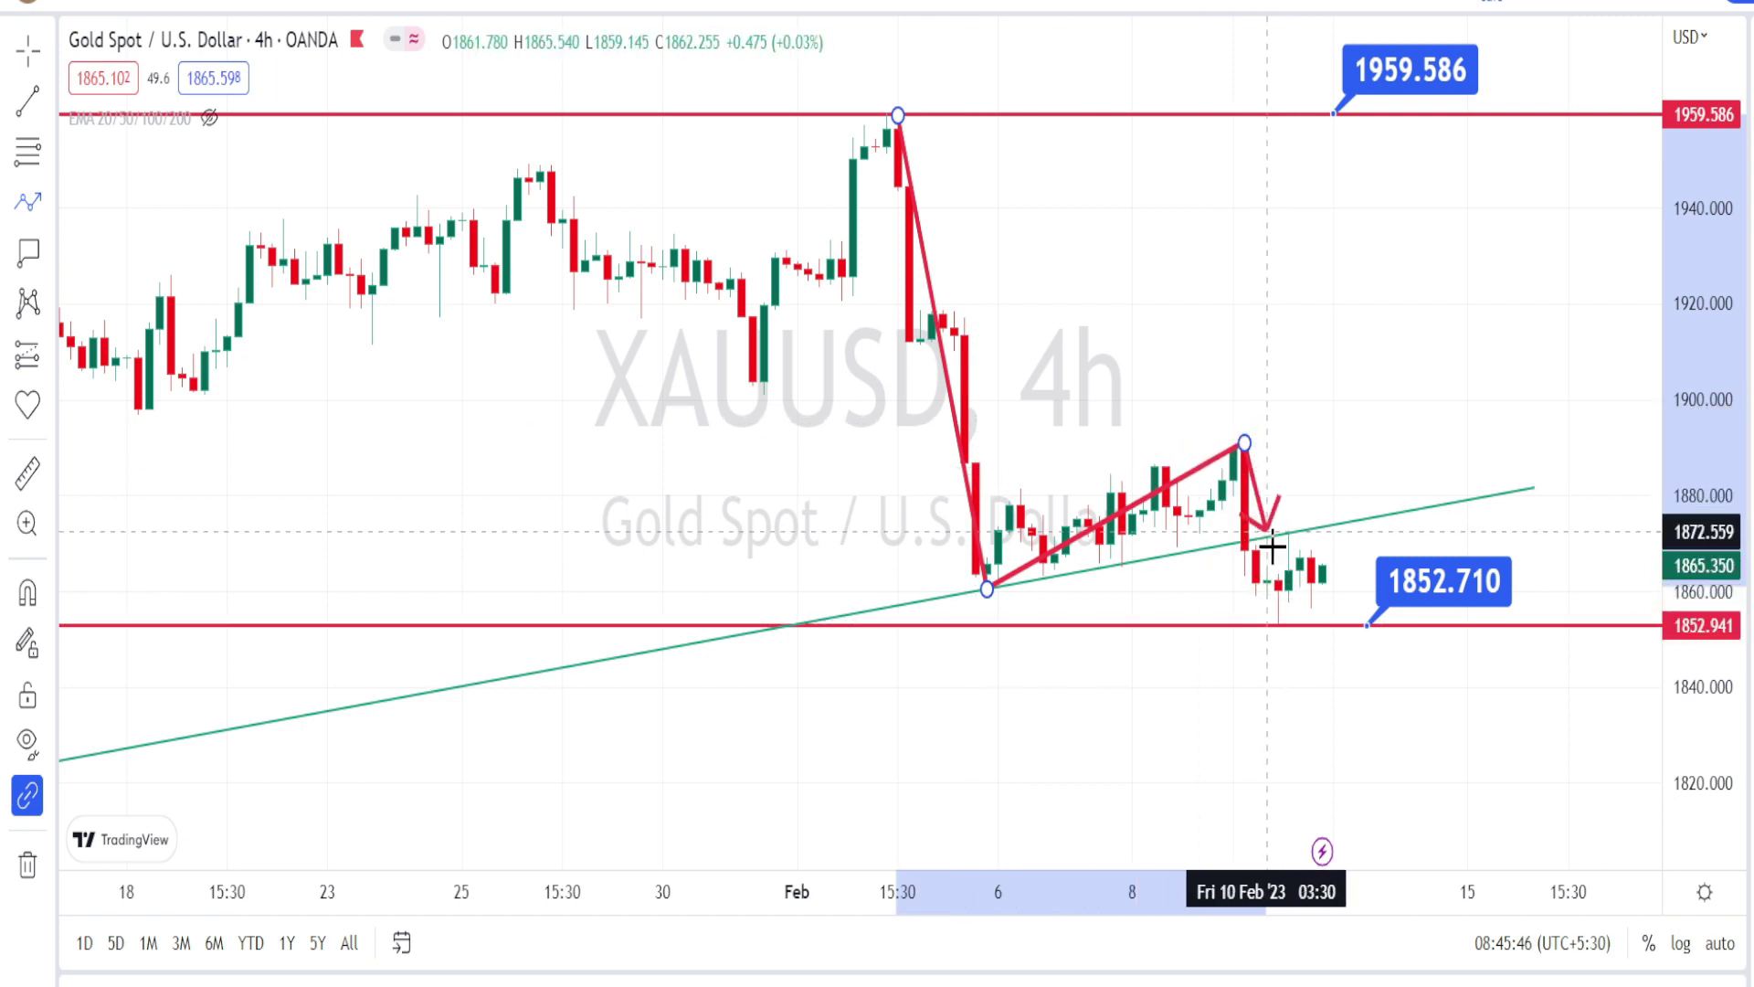
left_click(1278, 630)
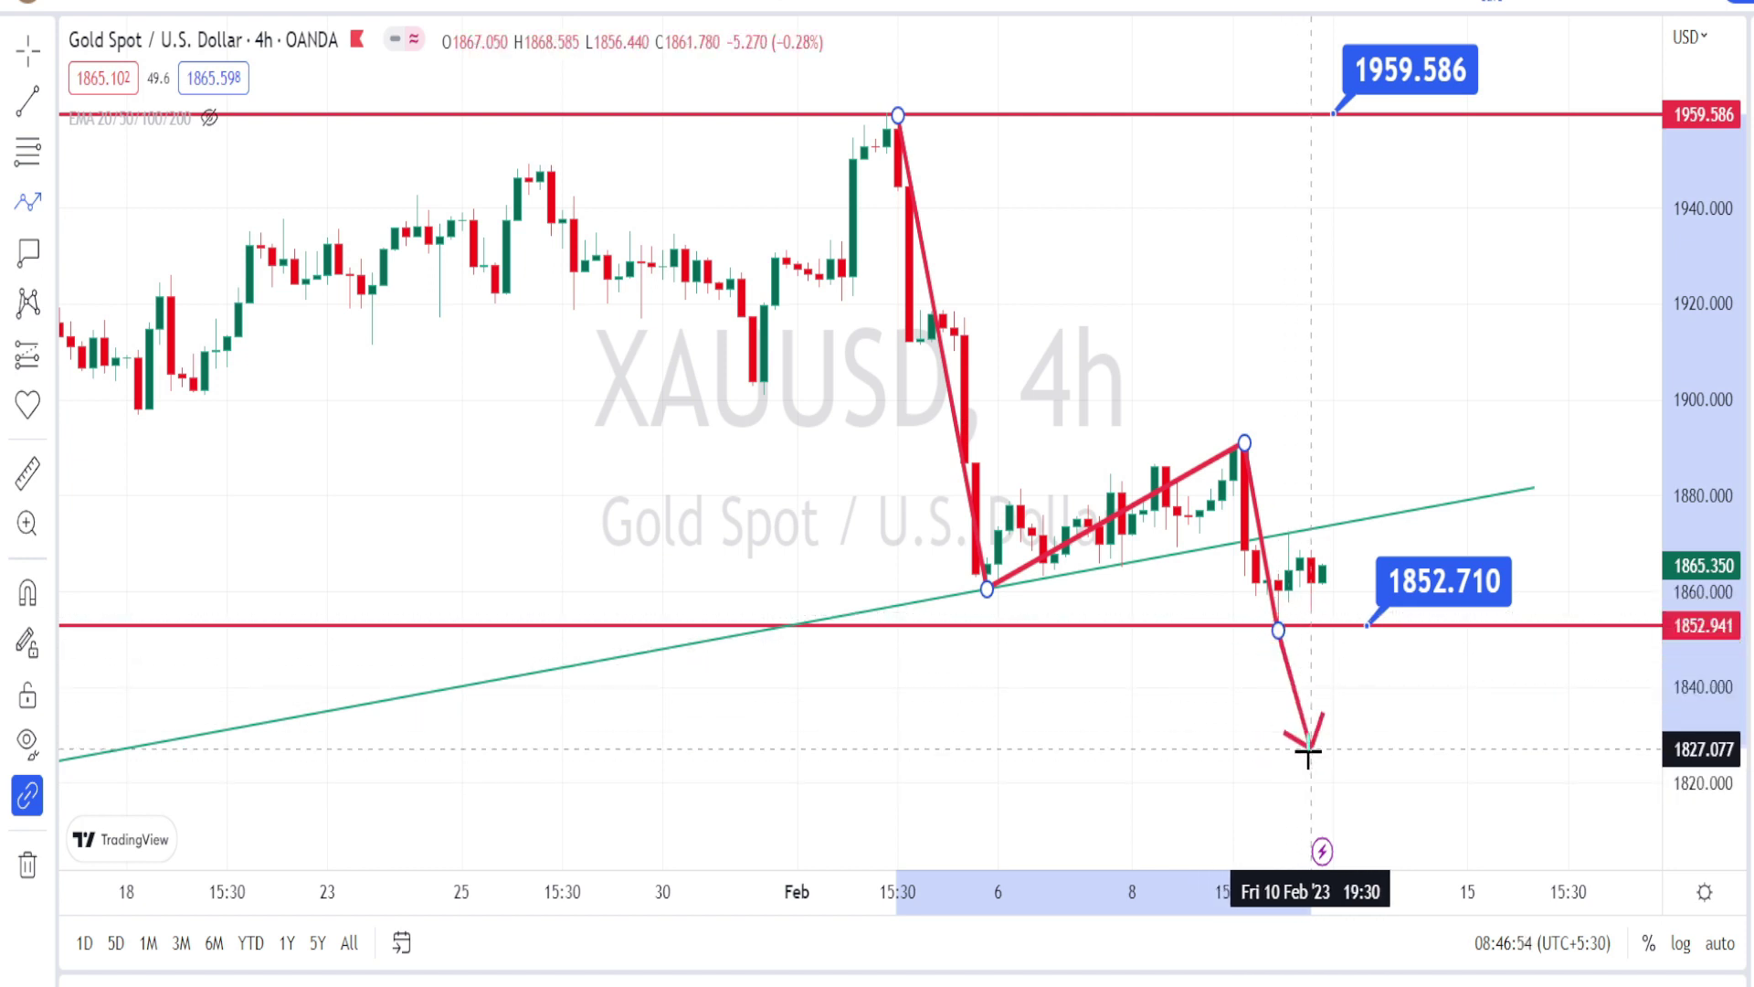
key("Escape")
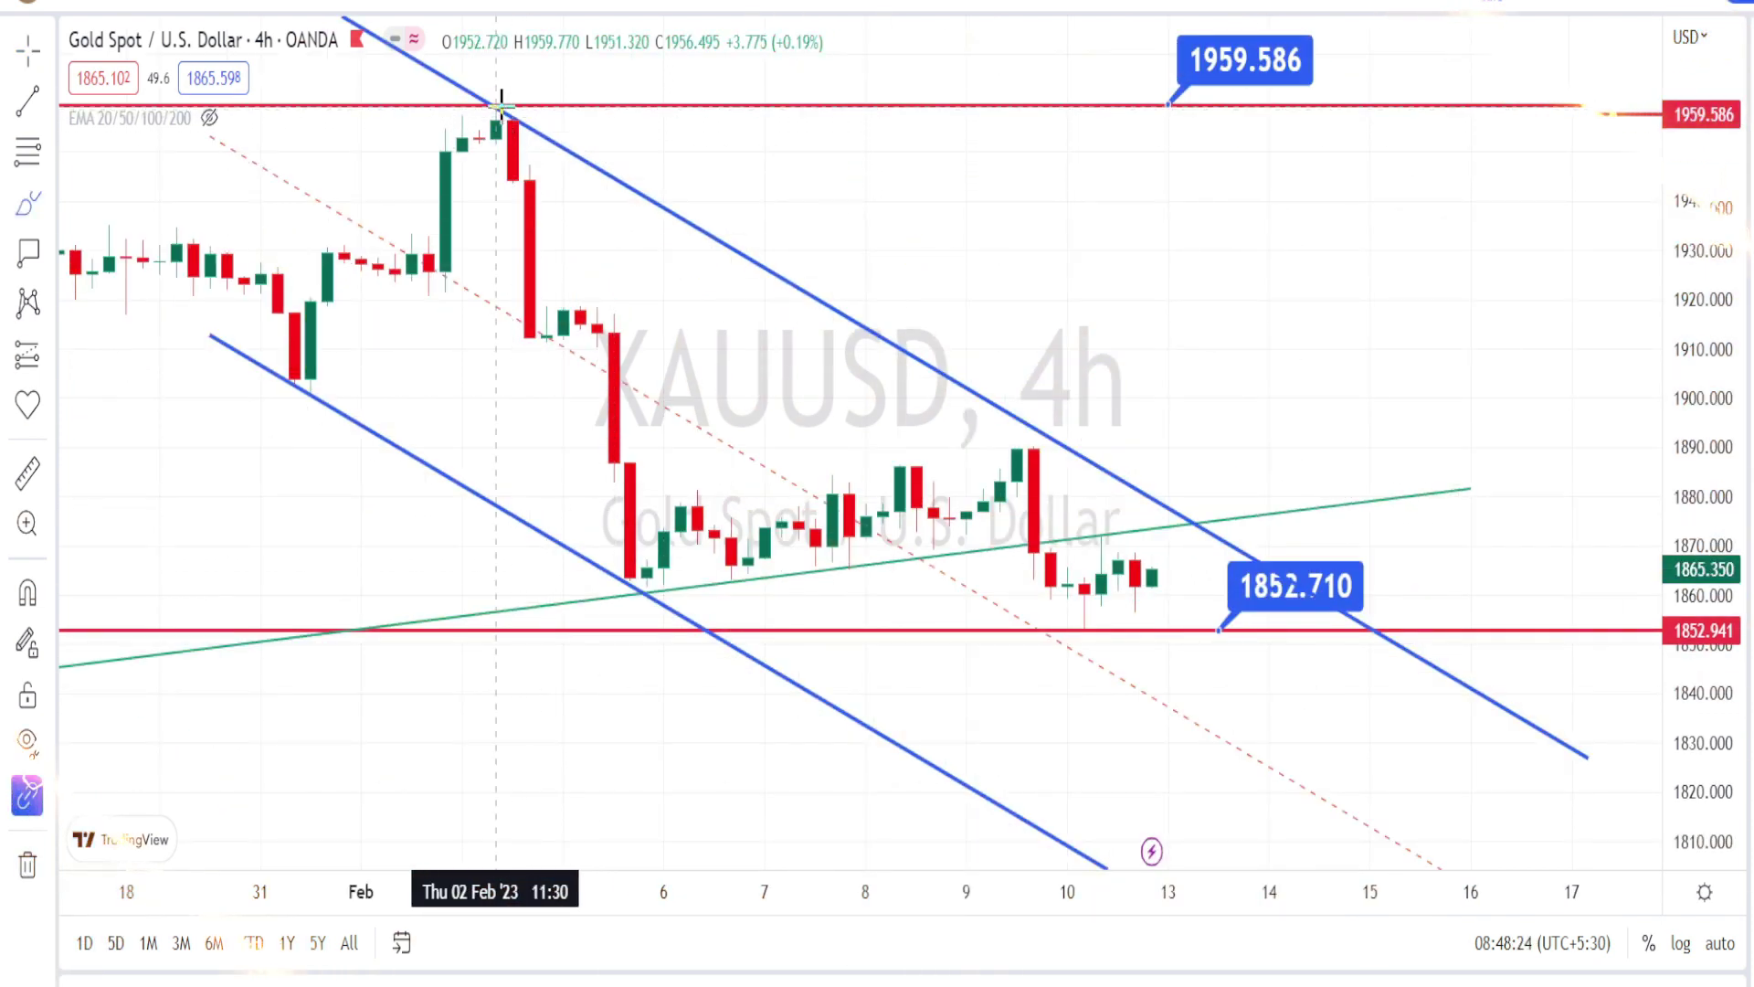
Brush a circle around the 2 February high at the channel's upper line and another on the channel's lower line
mouse_move(501, 108)
left_mouse_down()
mouse_move(494, 187)
mouse_move(578, 114)
left_mouse_up()
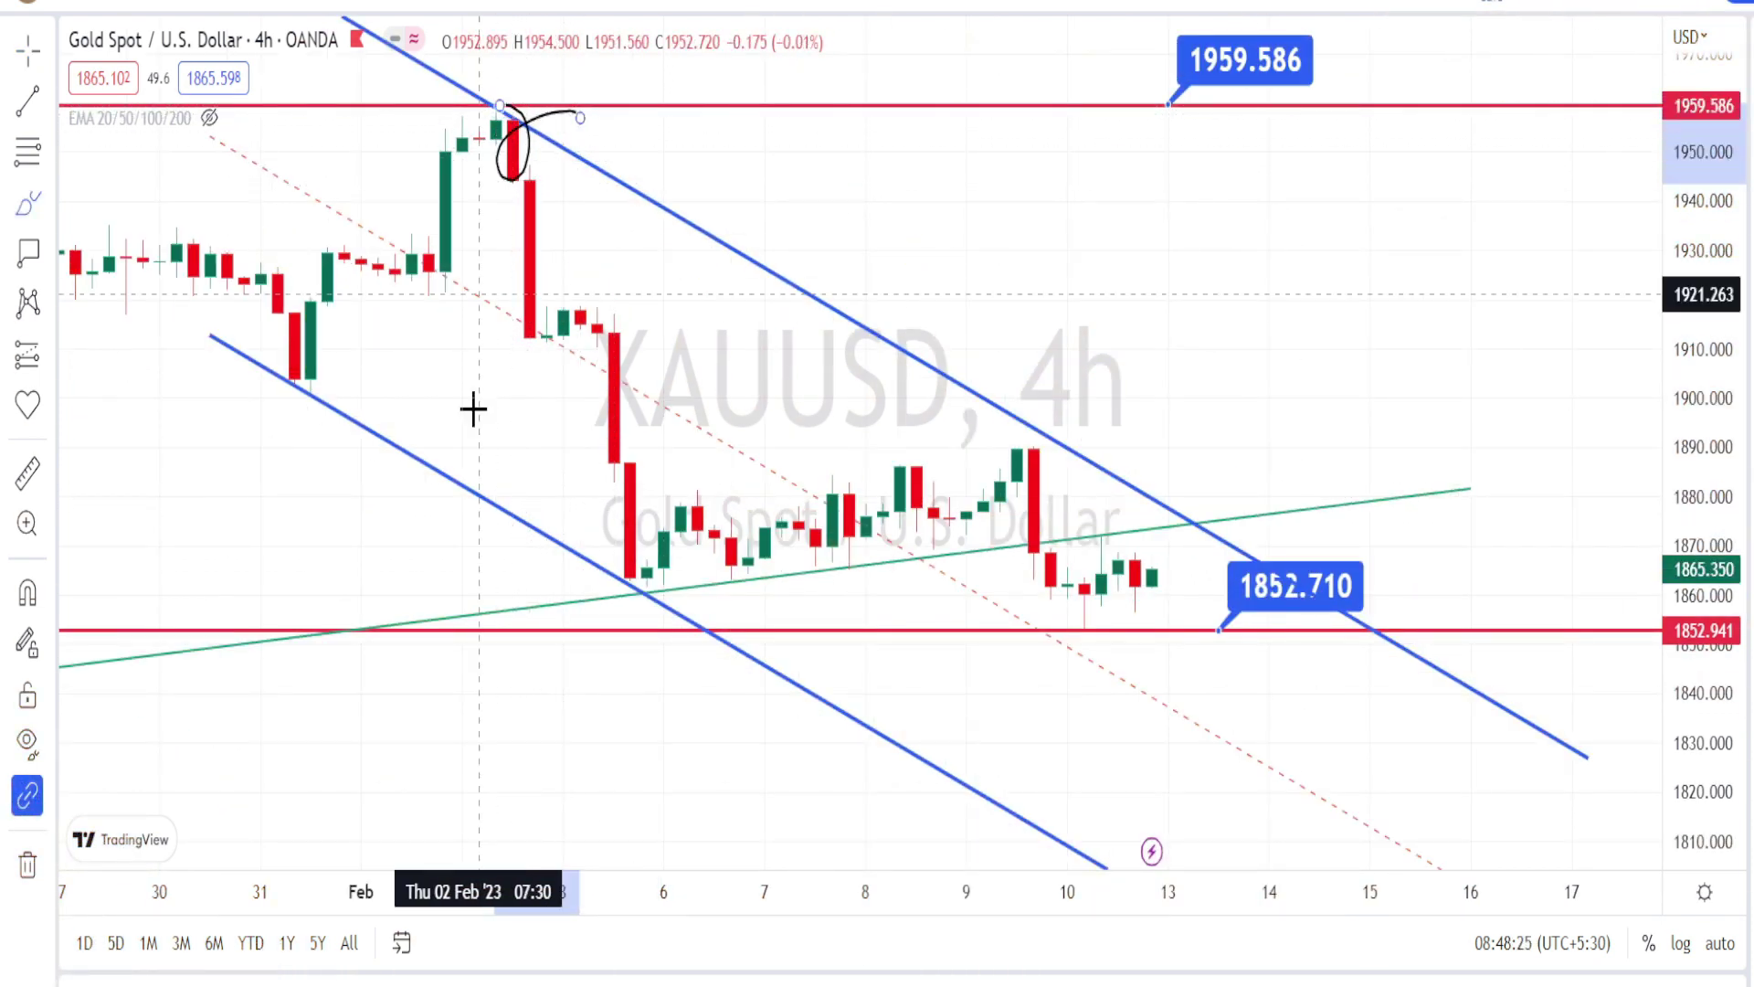
mouse_move(447, 470)
left_mouse_down()
mouse_move(474, 529)
mouse_move(462, 481)
left_mouse_up()
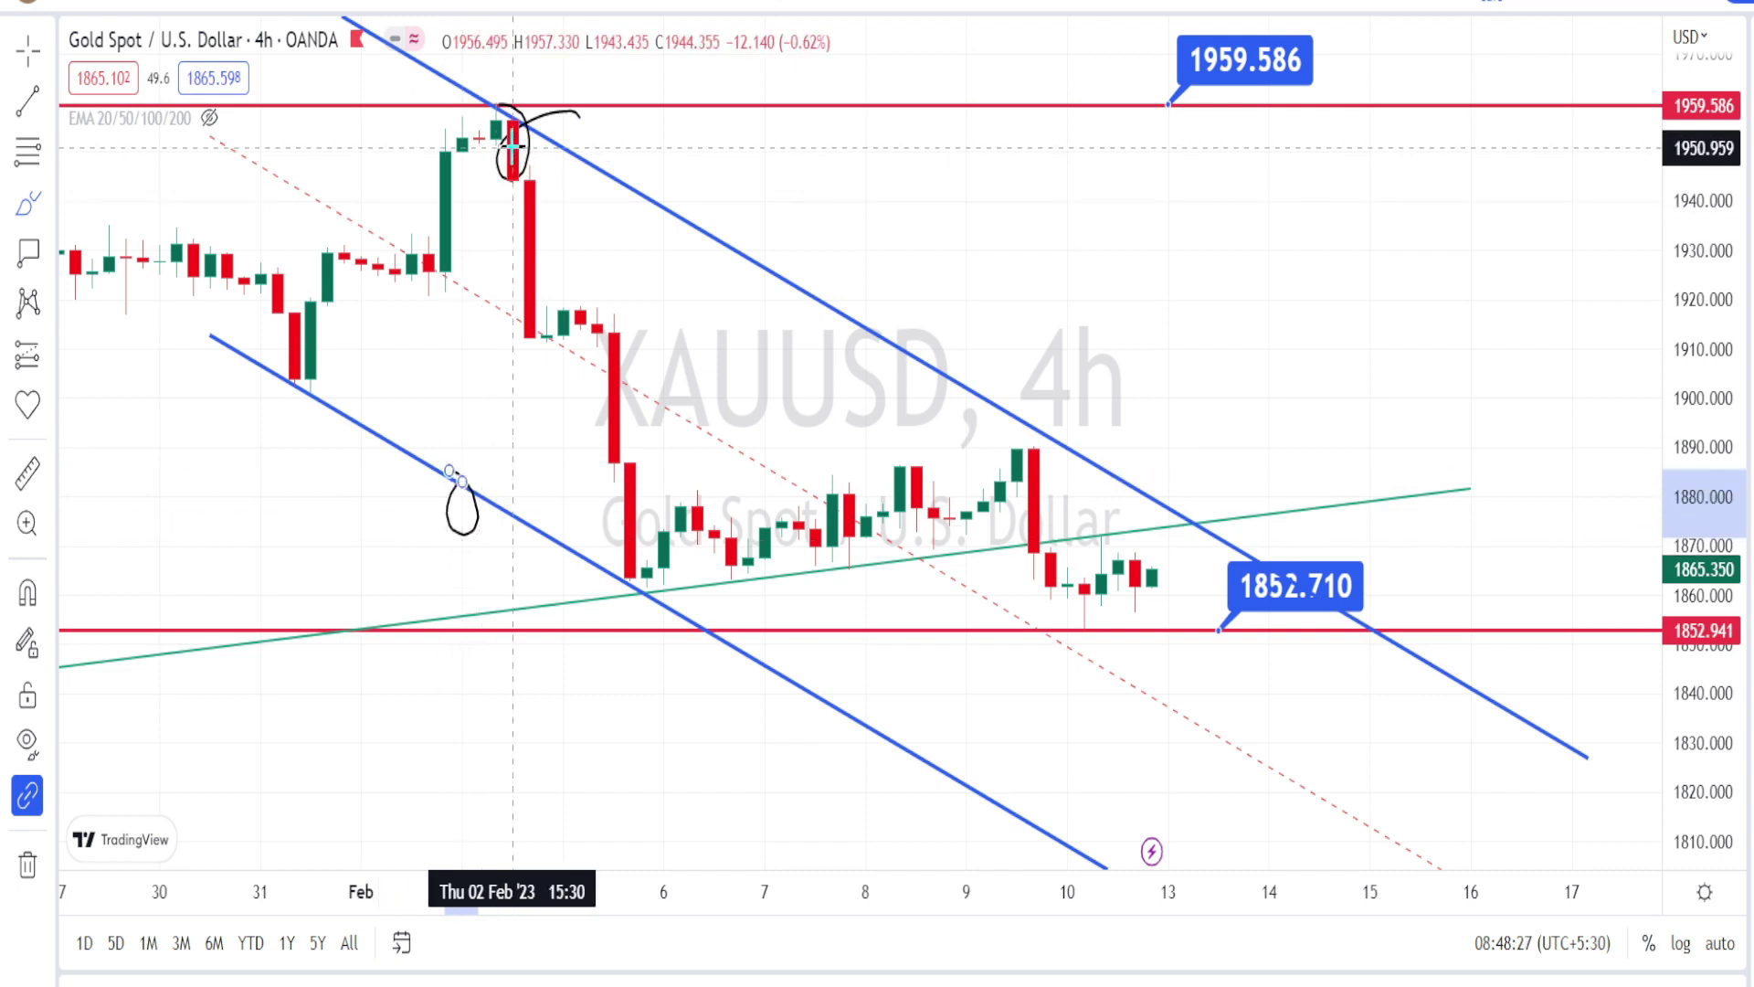
Trace the price swings inside the descending channel with the brush, and mark the 9 February high and the lower channel line
mouse_move(522, 164)
left_mouse_down()
mouse_move(627, 610)
mouse_move(1028, 438)
mouse_move(1097, 646)
mouse_move(1185, 542)
left_mouse_up()
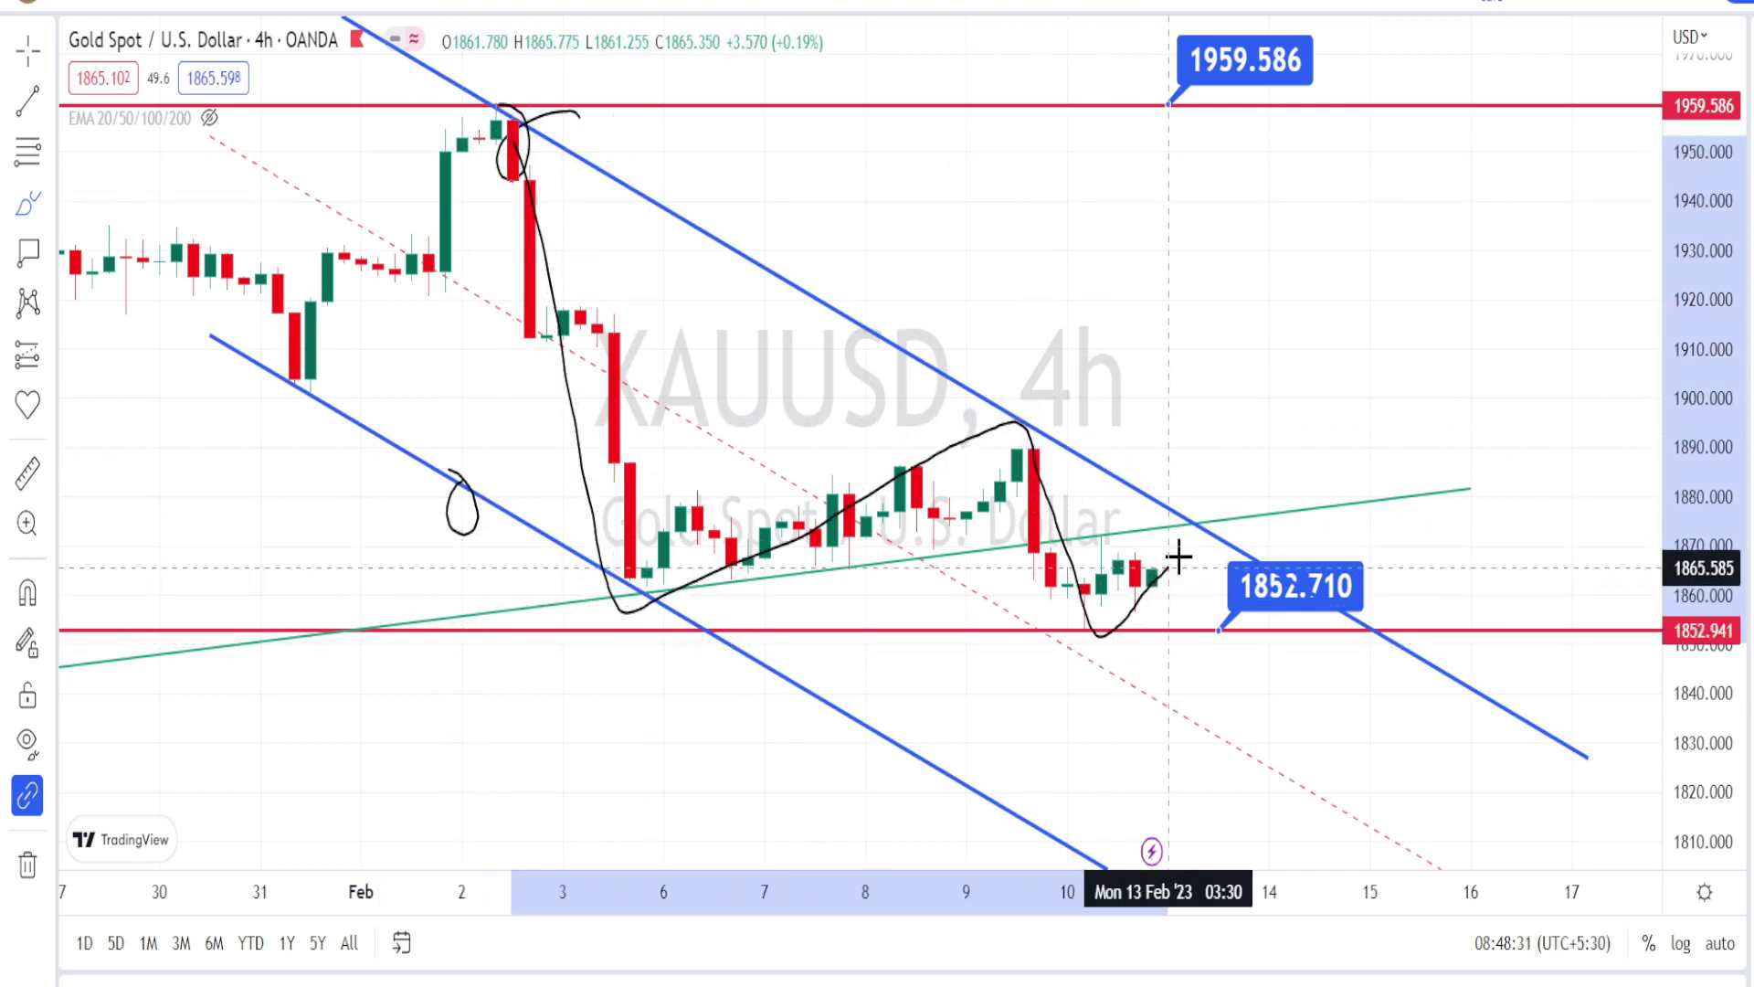
mouse_move(1055, 413)
left_mouse_down()
mouse_move(1025, 471)
mouse_move(1013, 443)
left_mouse_up()
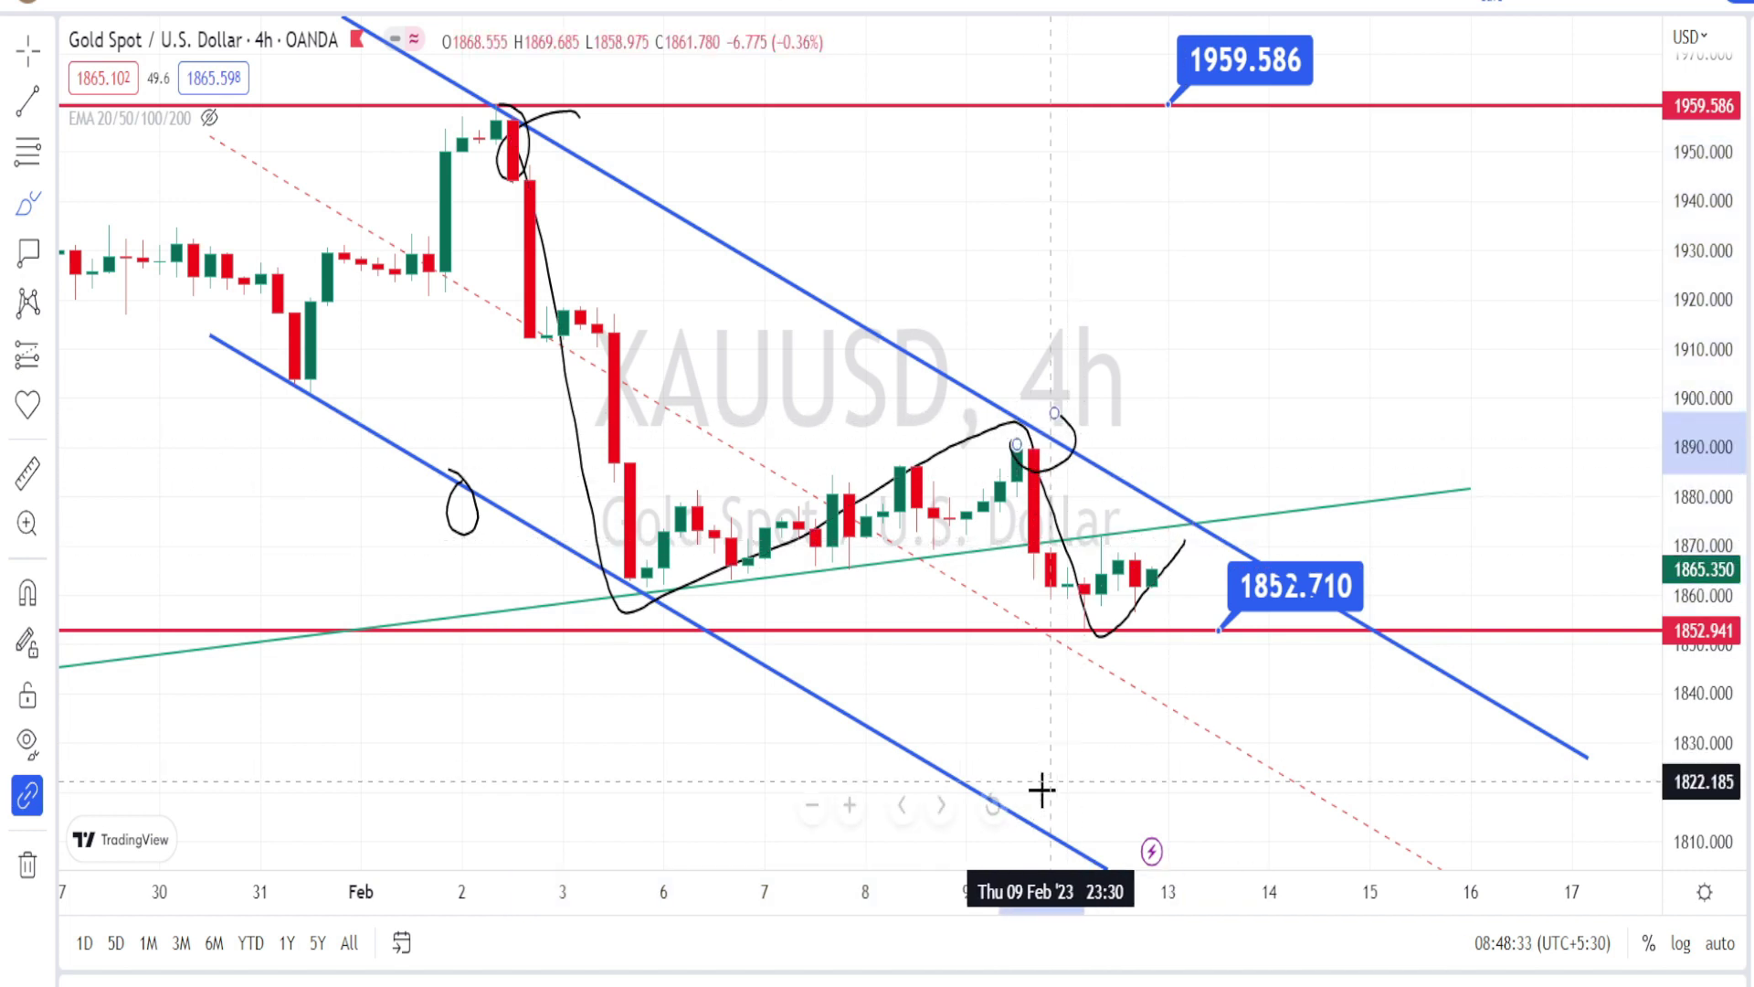
mouse_move(1003, 781)
left_mouse_down()
mouse_move(1017, 775)
mouse_move(1002, 809)
mouse_move(983, 788)
left_mouse_up()
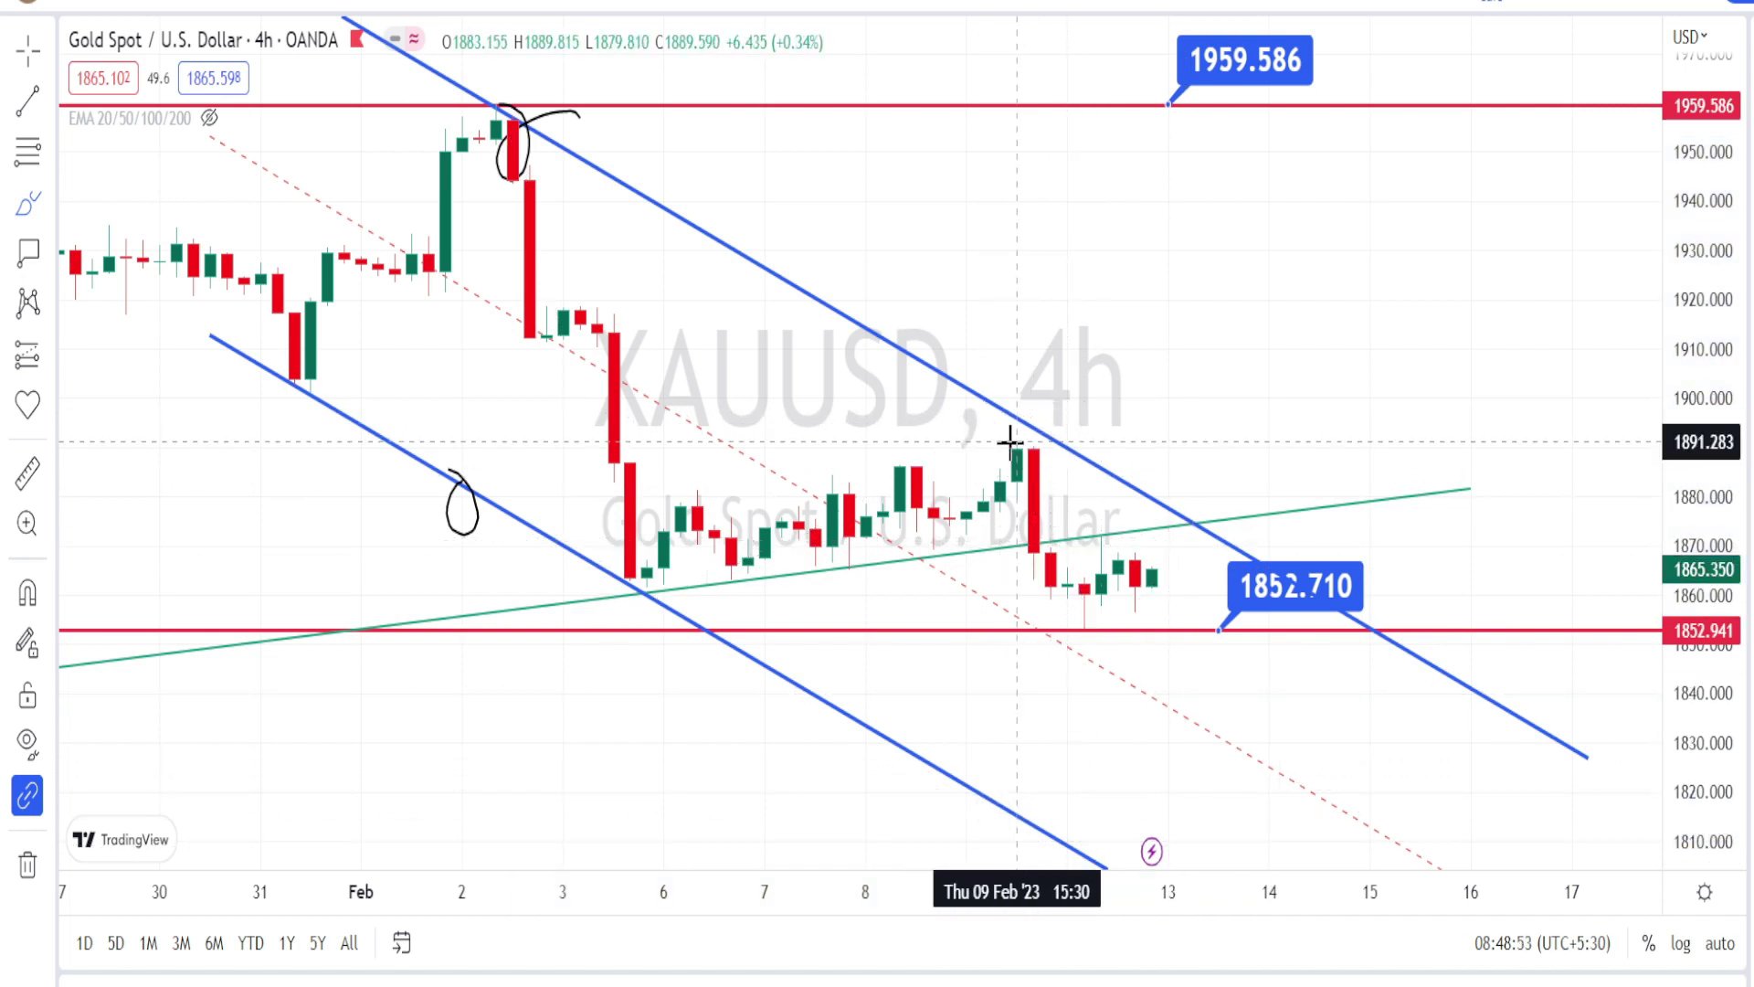
Brush a circle around the 9 February high near 1890 and sketch an upward arrow breaking above the channel
mouse_move(1021, 434)
left_mouse_down()
mouse_move(1050, 461)
mouse_move(983, 466)
mouse_move(1017, 429)
left_mouse_up()
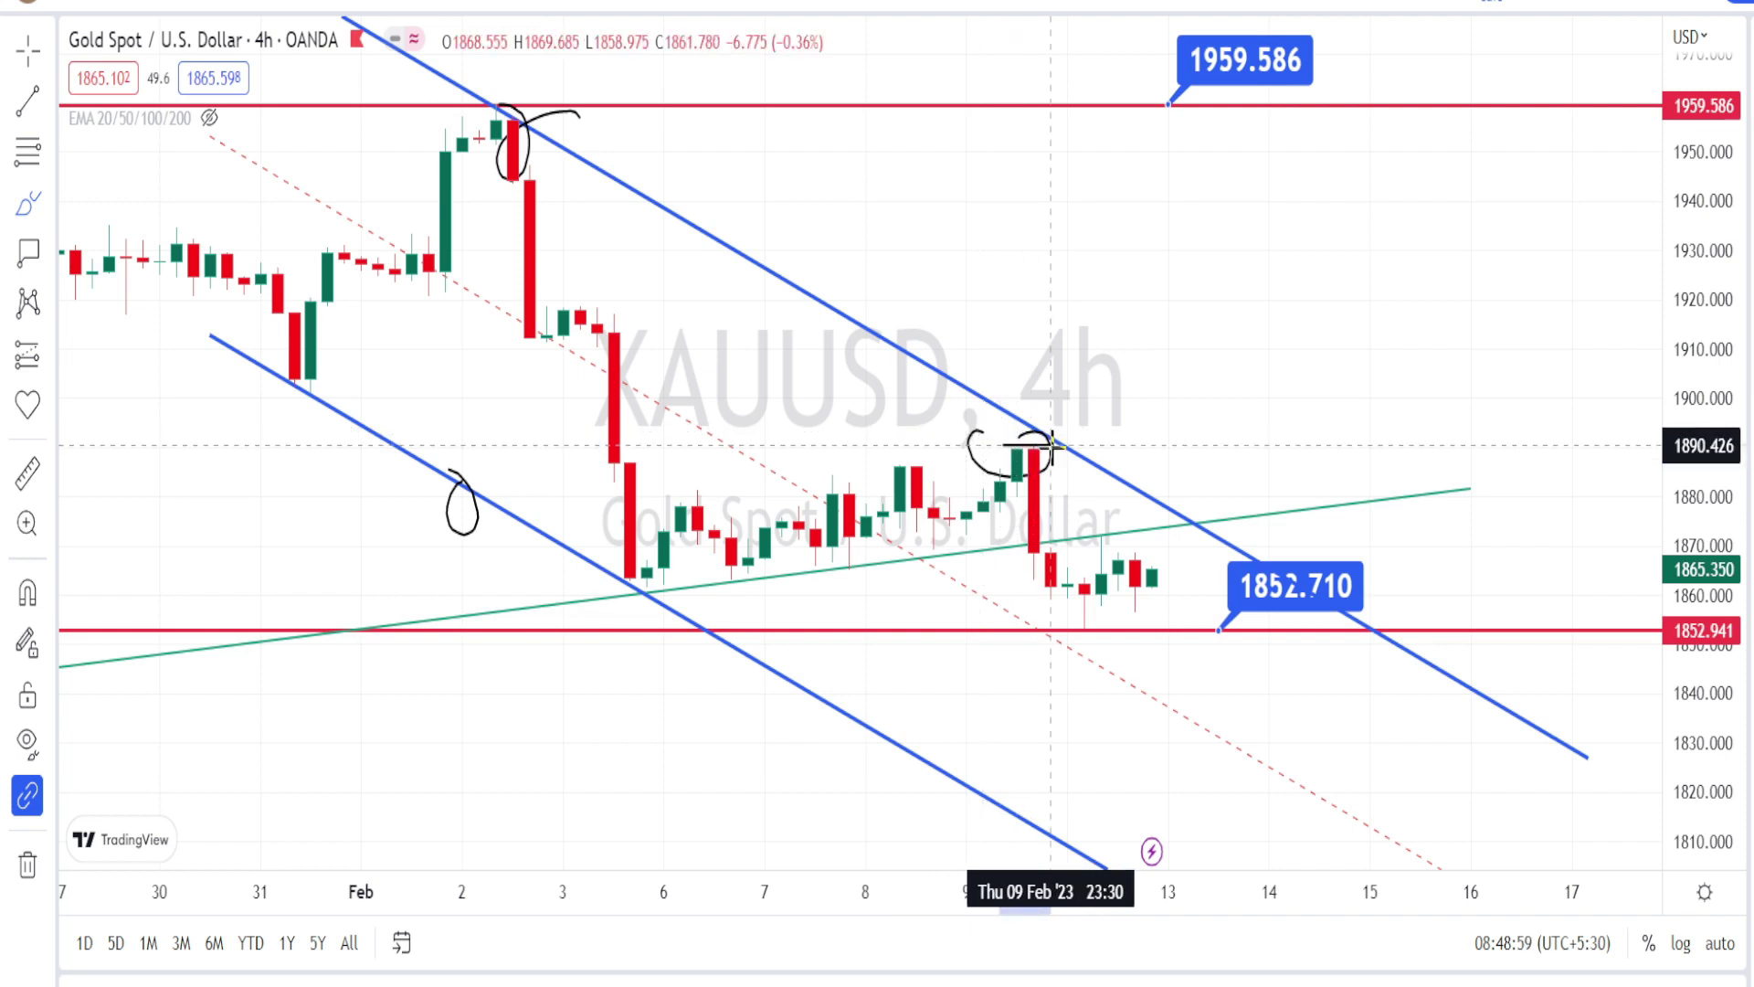
mouse_move(1057, 453)
left_mouse_down()
mouse_move(1085, 331)
mouse_move(1050, 372)
mouse_move(1118, 383)
left_mouse_up()
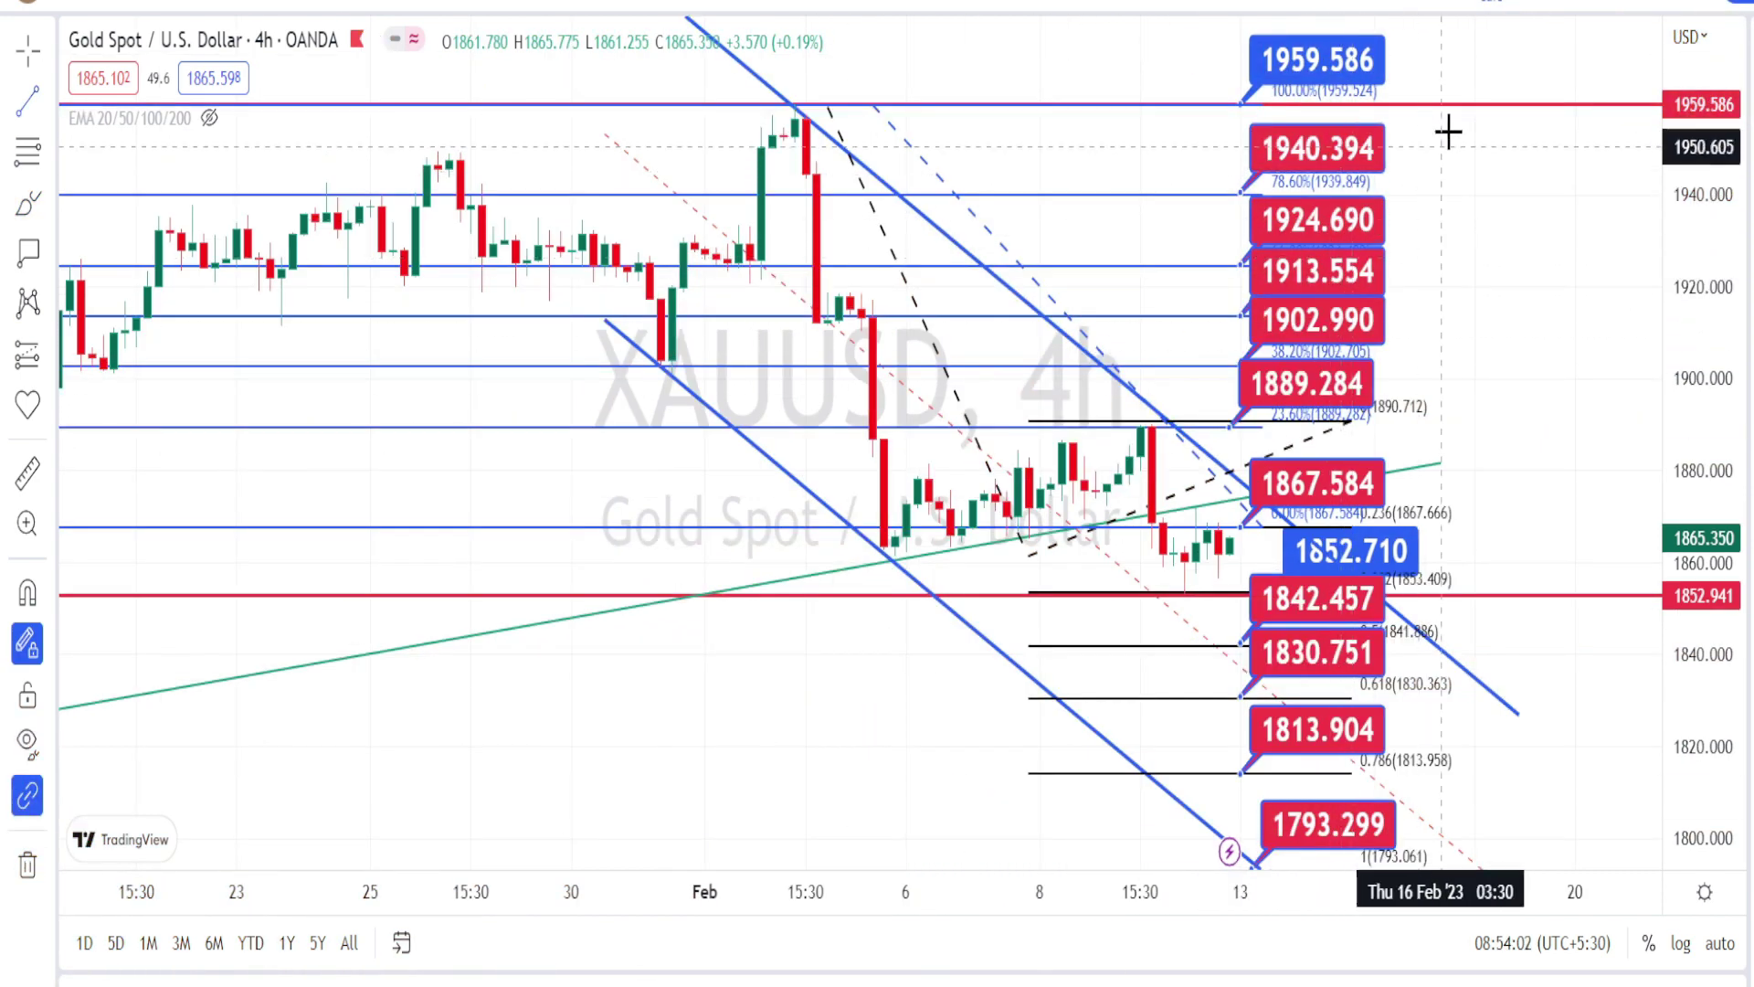
Draw a vertical trend line beside the 4-hour Fibonacci levels at about 16 February, from about 1958 down to about 1803
left_click(1452, 111)
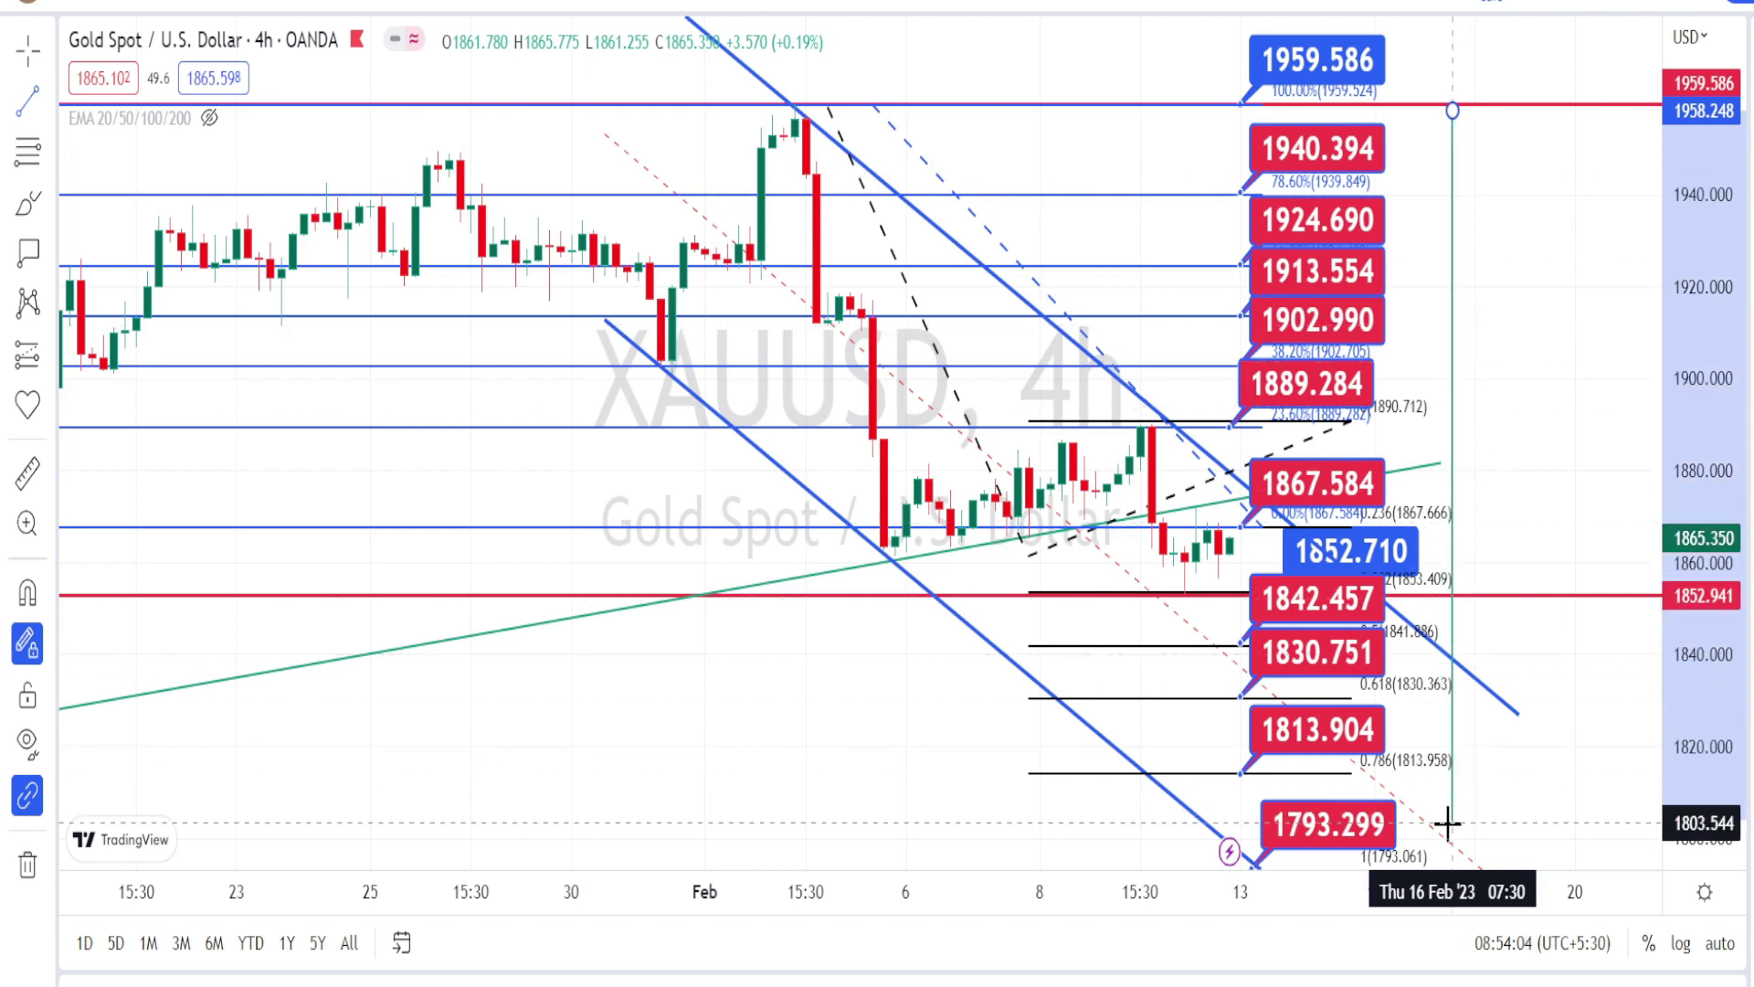
left_click(1451, 823)
Brush-trace the 4-hour swings from the early-February high through the 9 February high to the latest low, and sketch a downward arrow above the channel
left_click(27, 203)
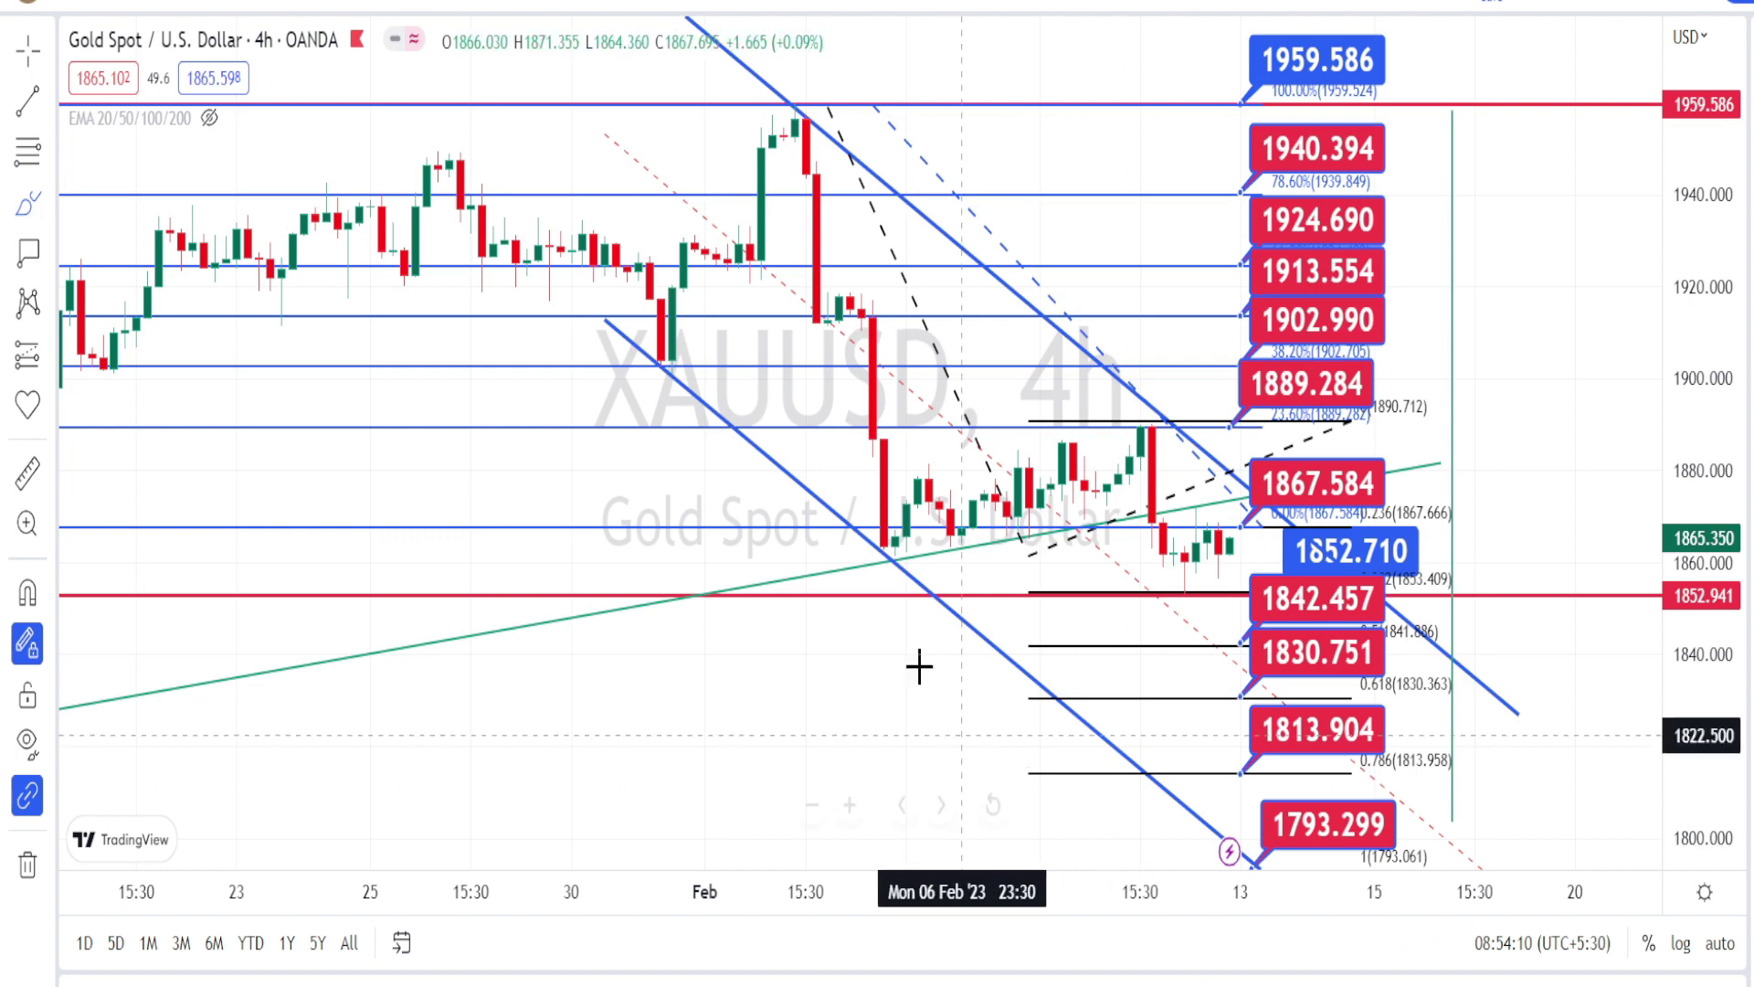
left_click(804, 120)
mouse_move(884, 518)
left_mouse_down()
mouse_move(950, 562)
mouse_move(1160, 420)
mouse_move(1183, 565)
left_mouse_up()
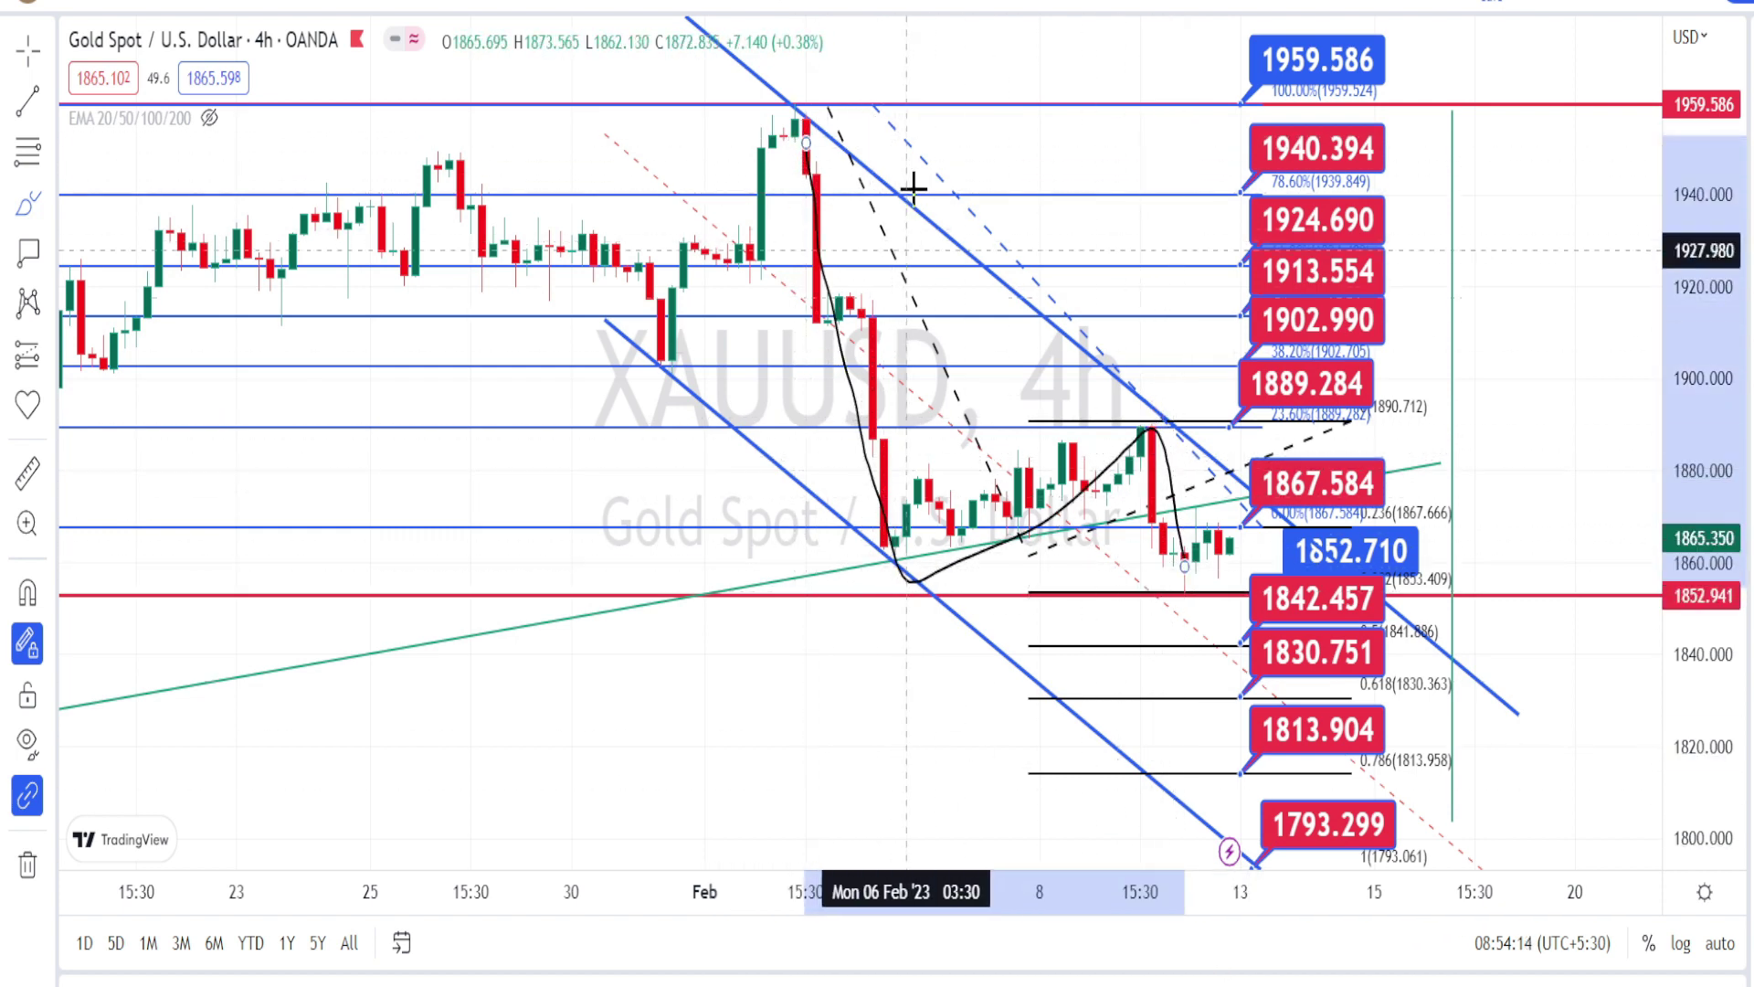
mouse_move(966, 132)
left_mouse_down()
mouse_move(1006, 196)
mouse_move(1133, 271)
mouse_move(1085, 302)
left_mouse_up()
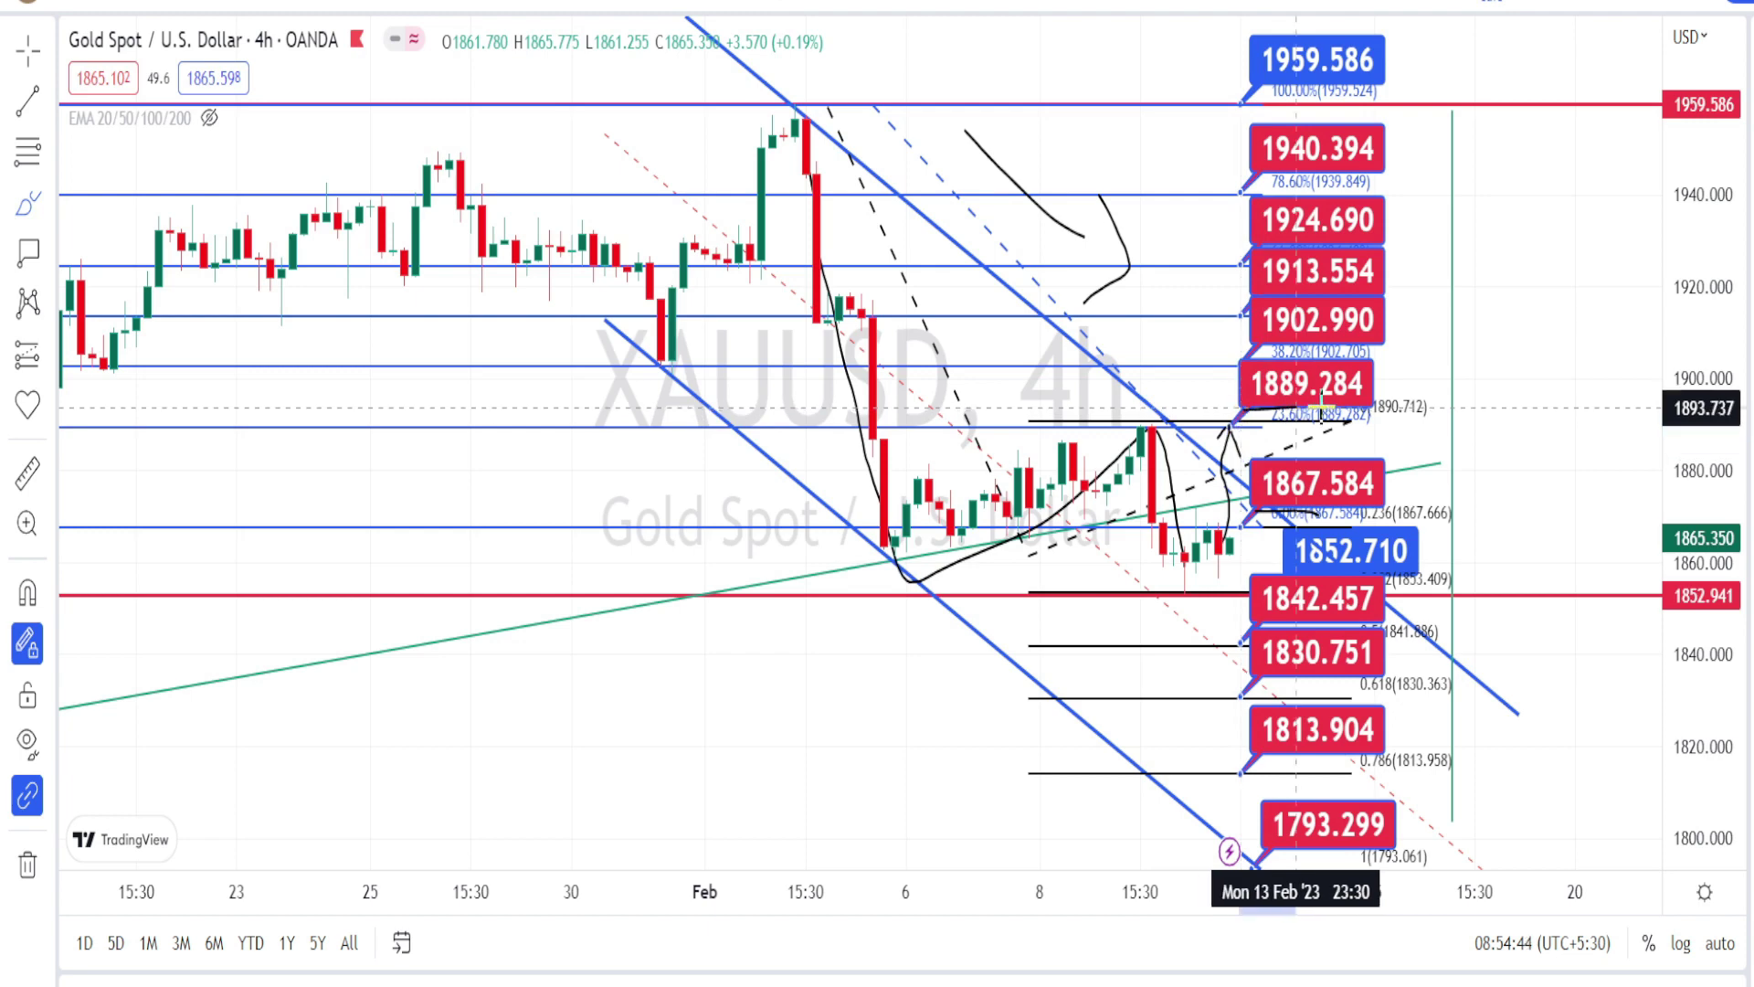
Underline the upside levels 1889.284, 1902.990, 1913.554, 1924.690, 1940.394 and 1959.586 with the brush
left_click_drag(1321, 406, 1330, 402)
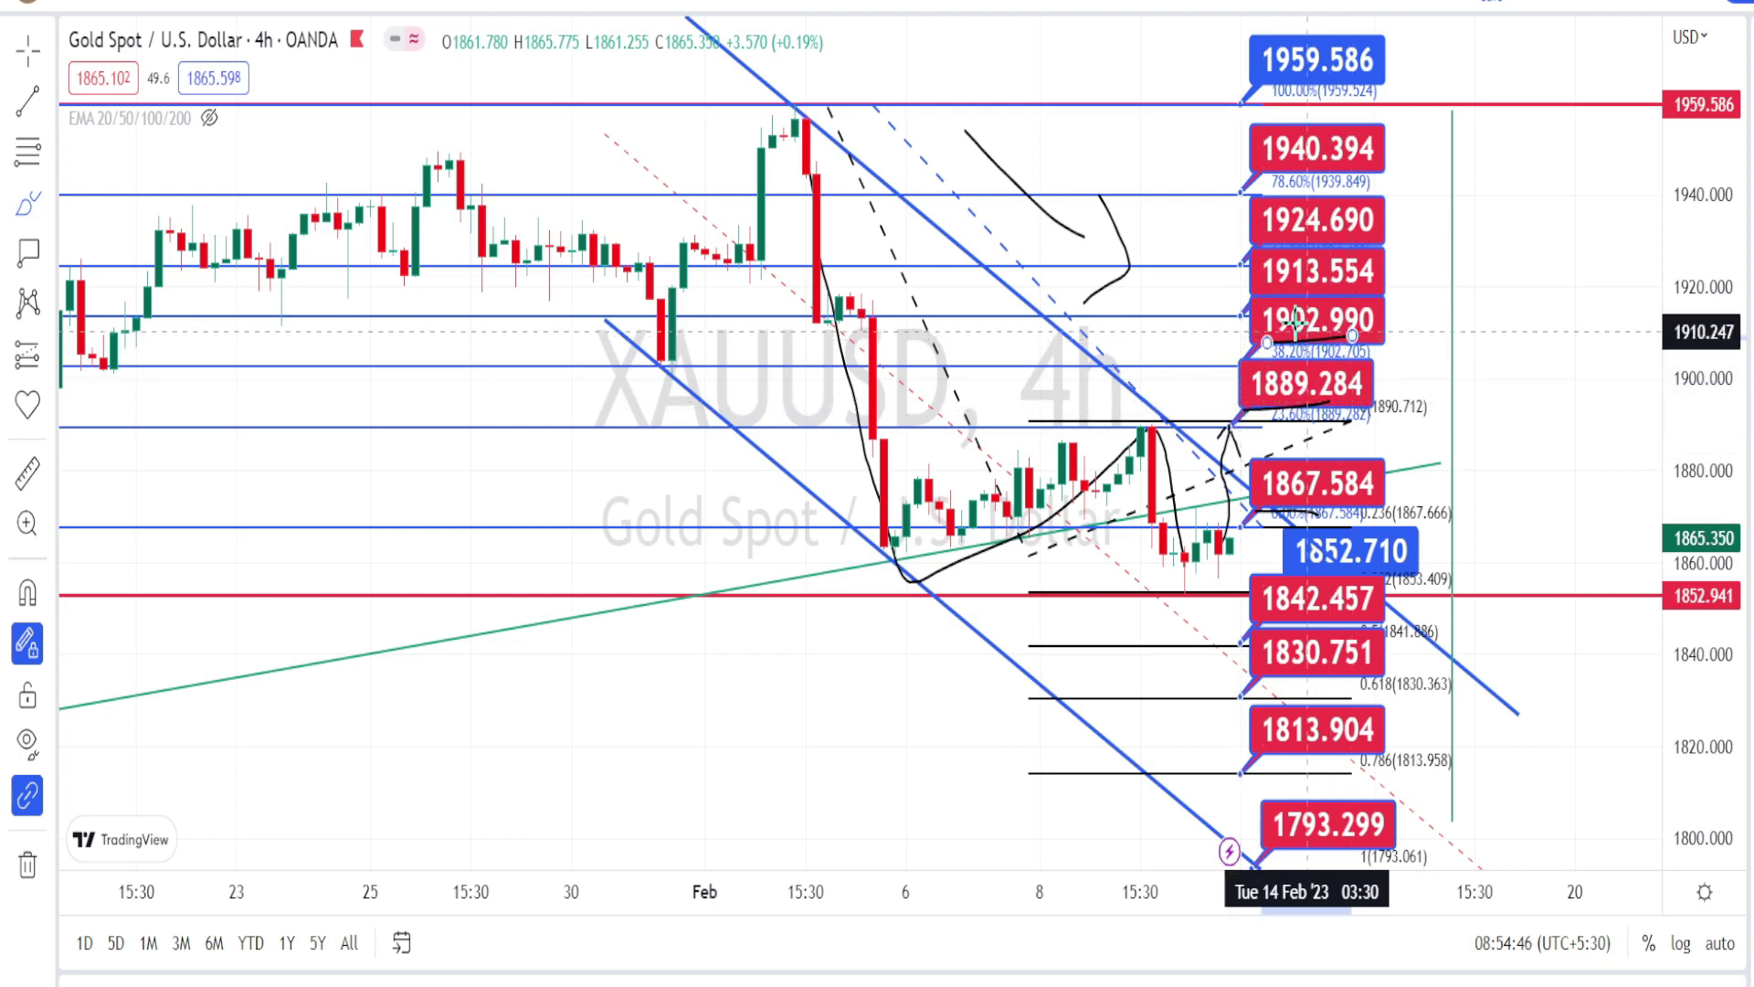
left_click_drag(1256, 292, 1338, 292)
left_click(1340, 291)
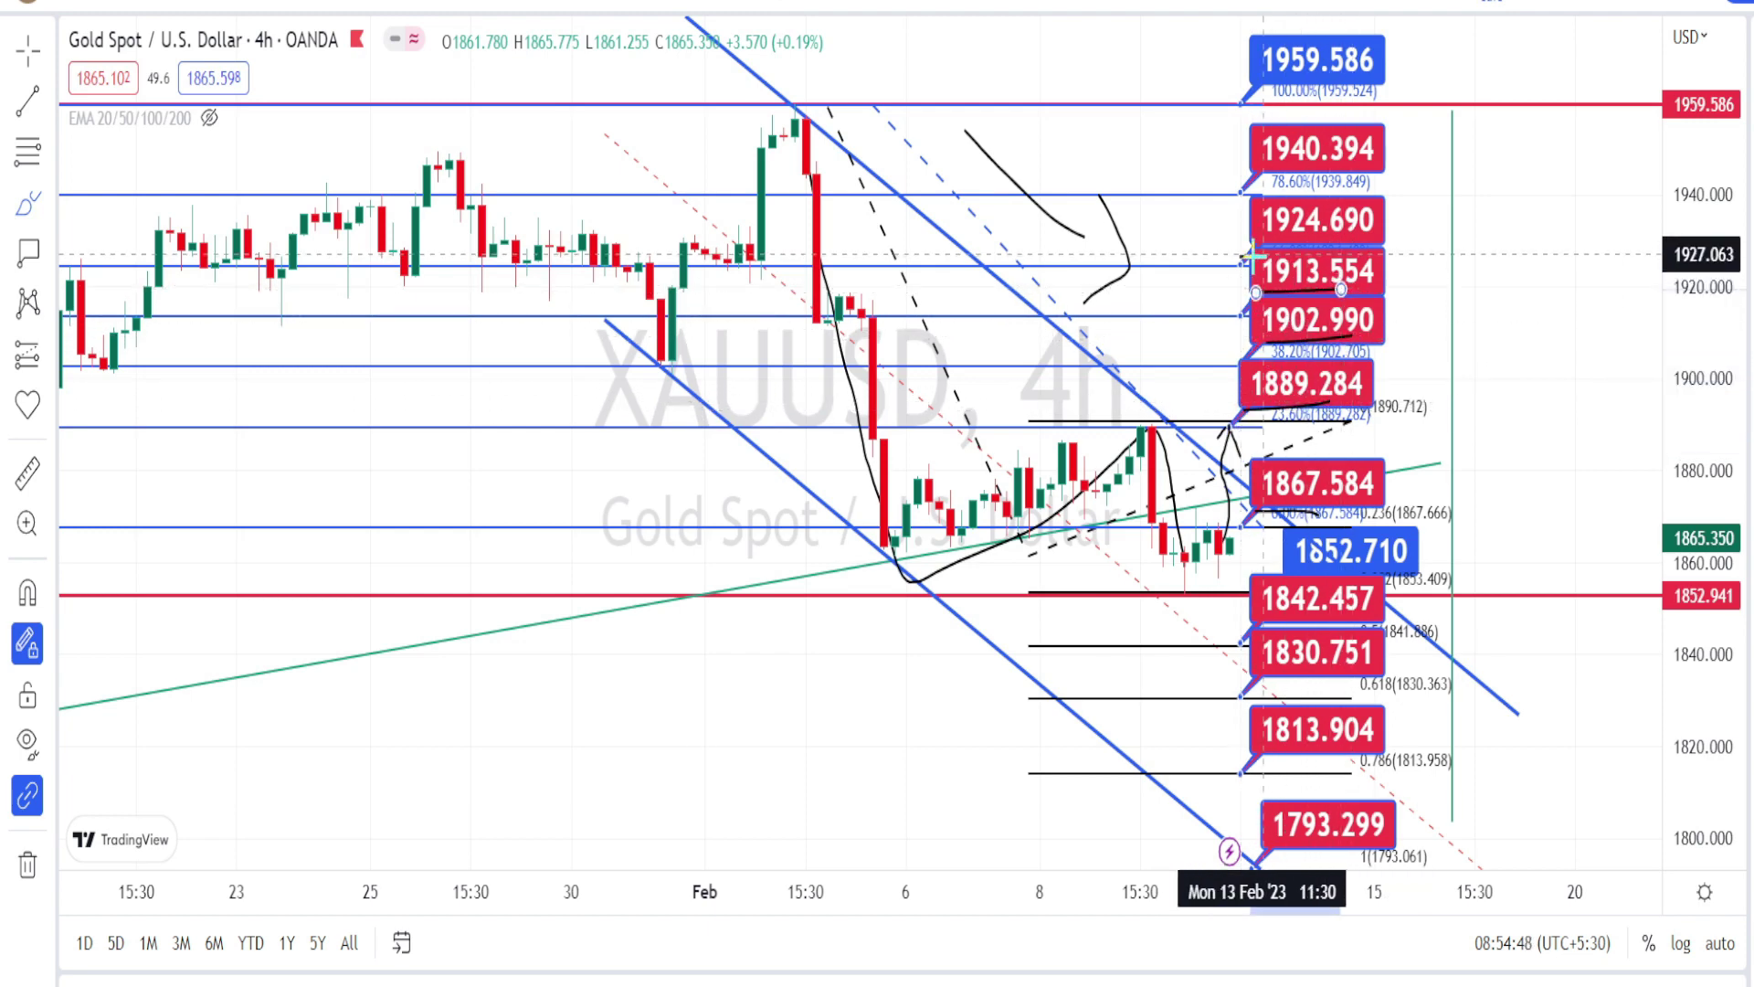
left_click(1342, 245)
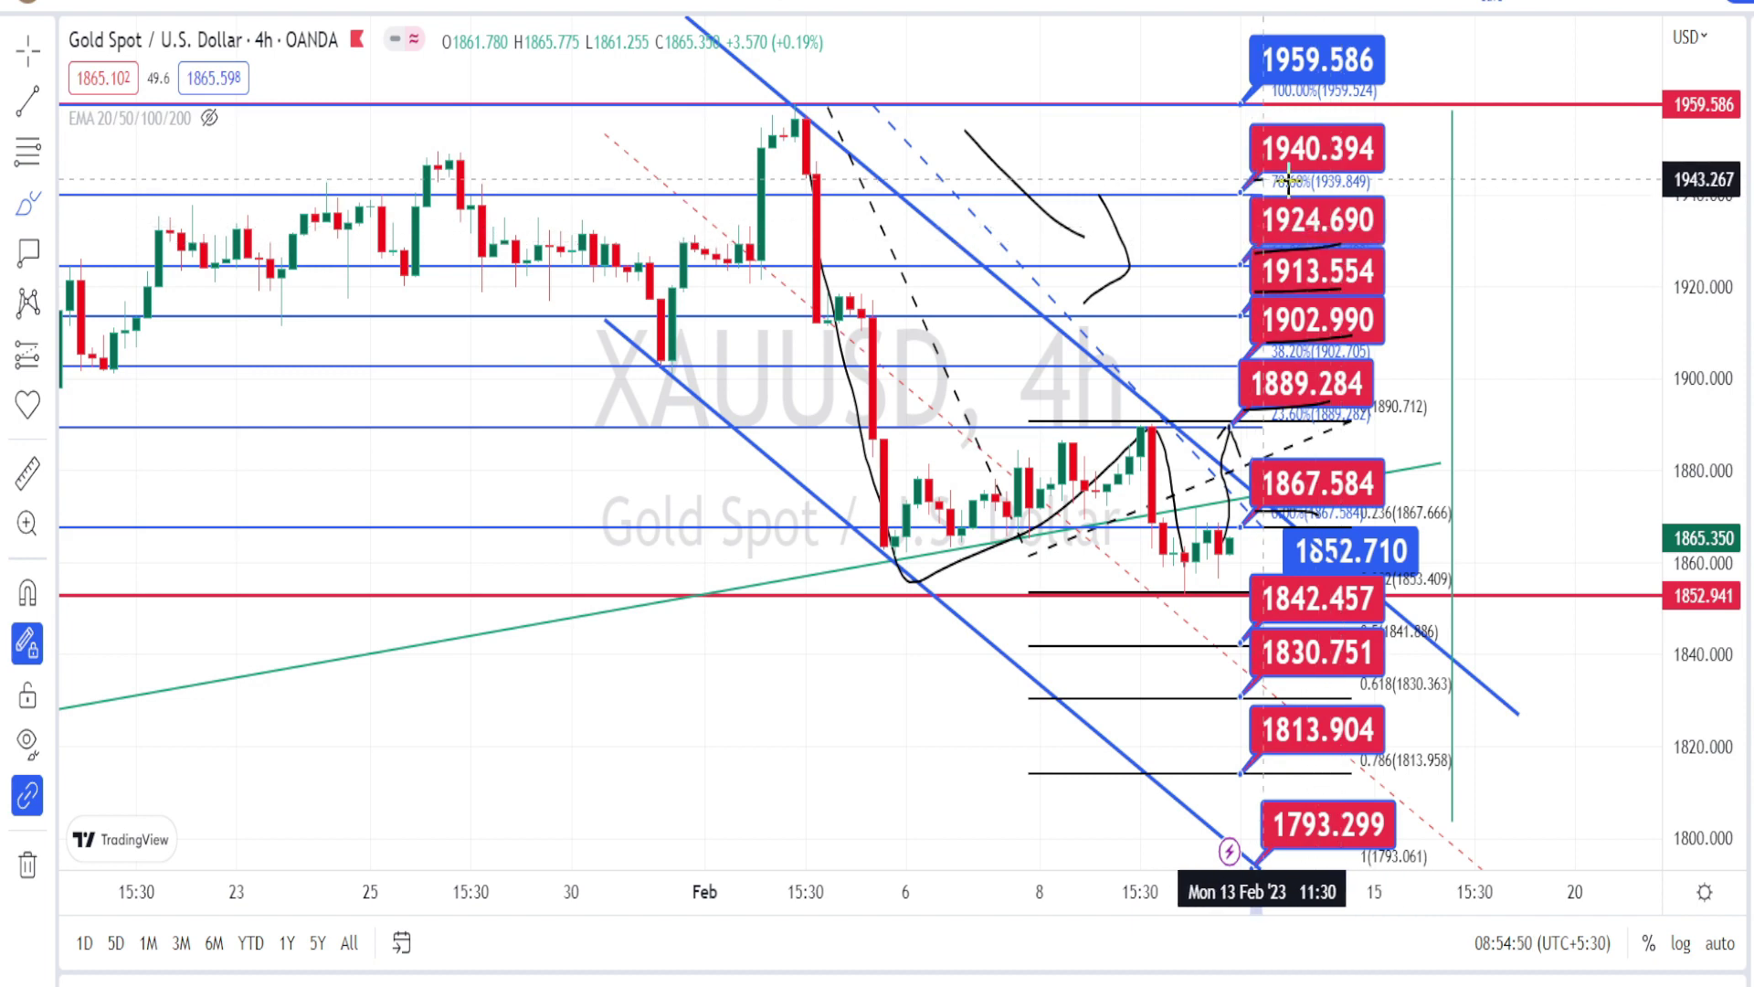
left_click(1315, 85)
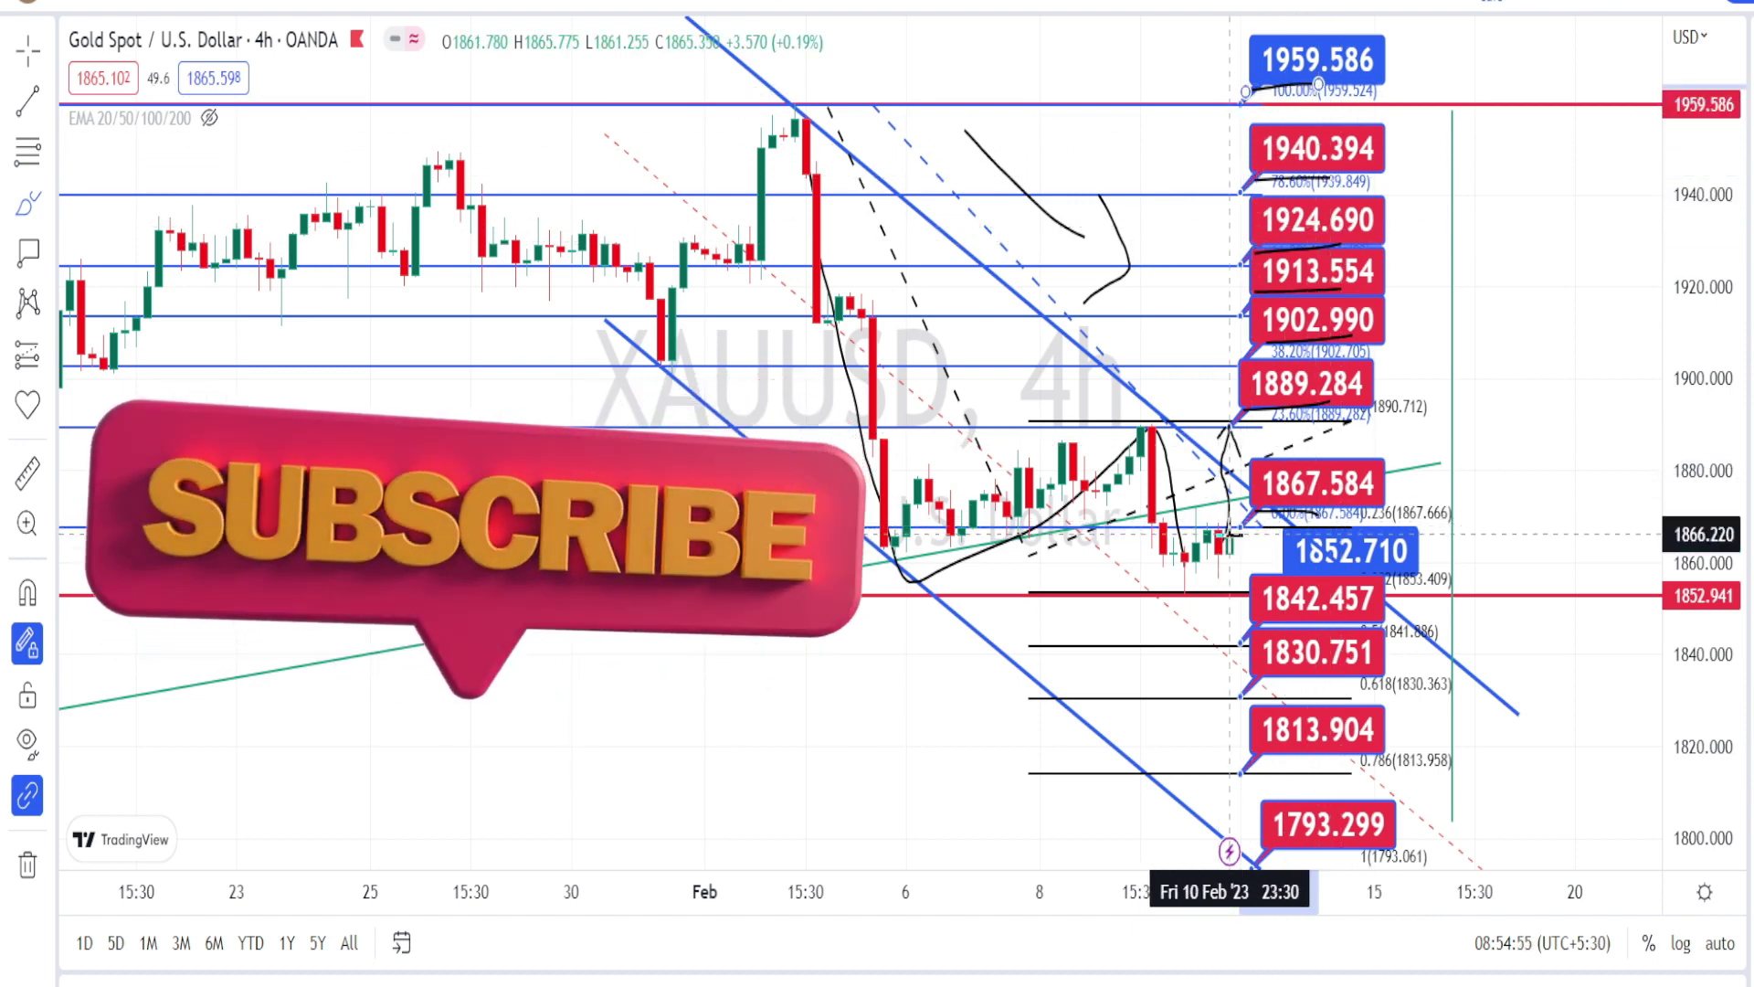
Circle the 1852.710 support label with the brush and underline the downside levels 1842.457, 1830.751 and 1813.904
mouse_move(1268, 594)
left_mouse_down()
mouse_move(1285, 521)
mouse_move(1375, 548)
mouse_move(1298, 518)
left_mouse_up()
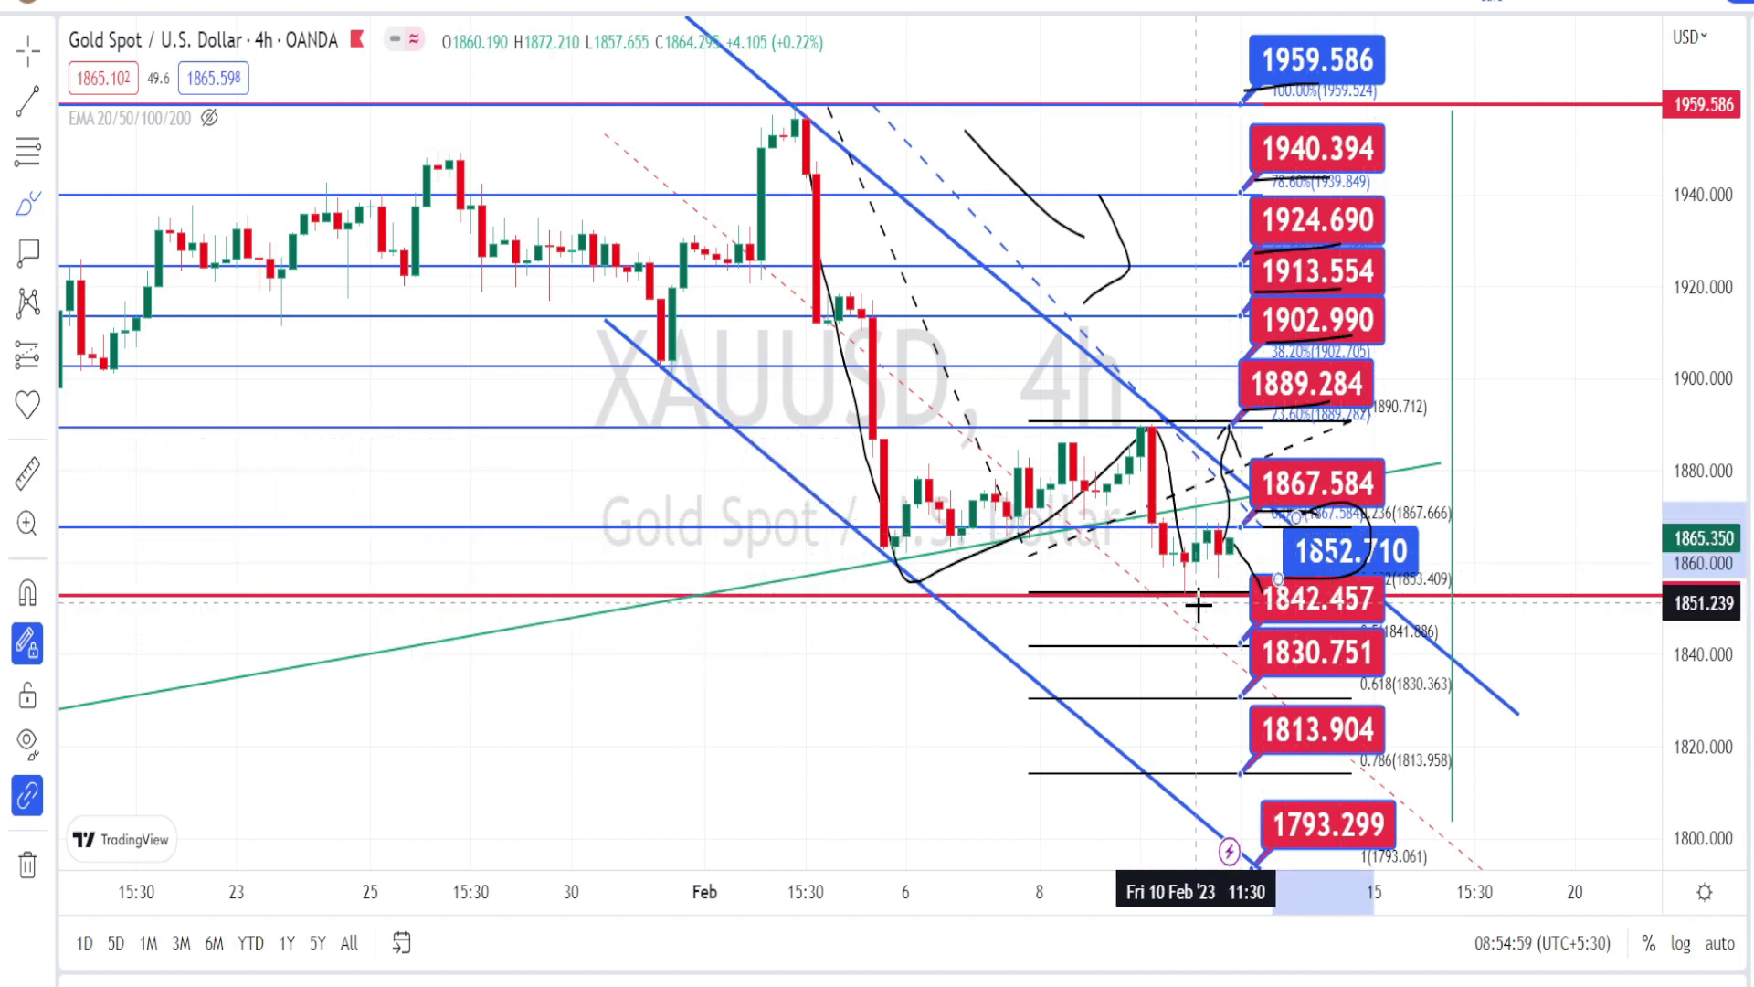
mouse_move(1199, 599)
left_mouse_down()
mouse_move(1218, 646)
mouse_move(1341, 601)
left_mouse_up()
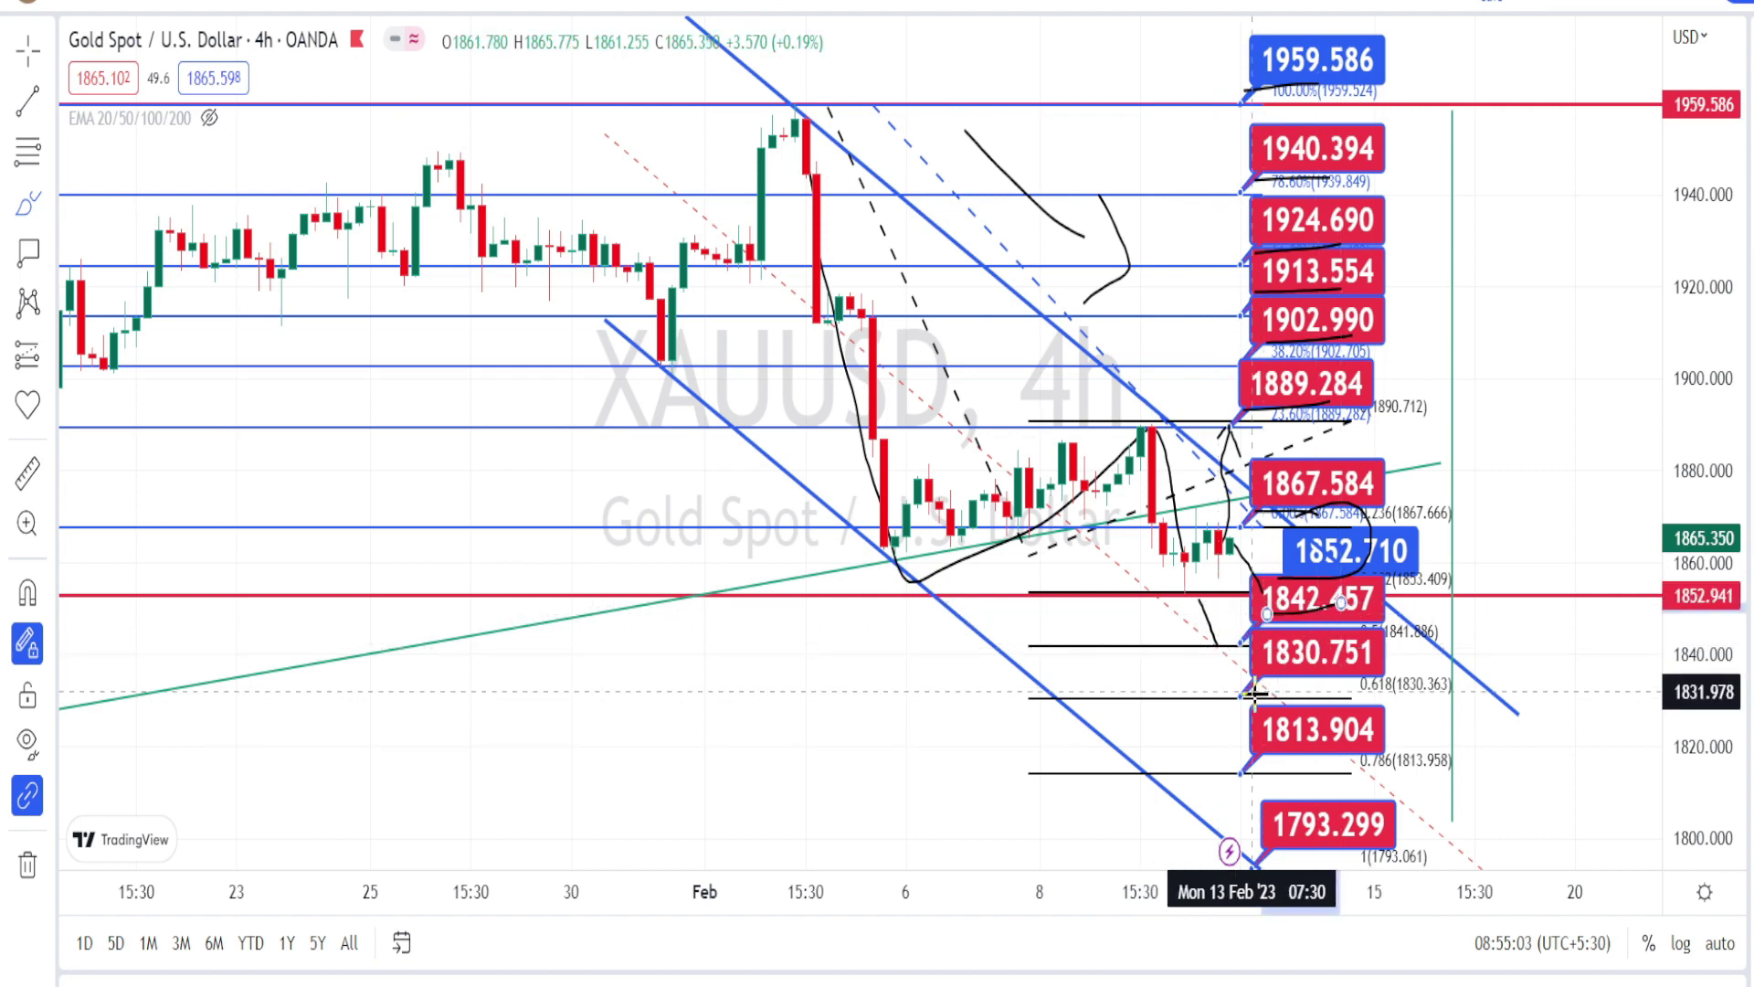
left_click_drag(1256, 691, 1318, 679)
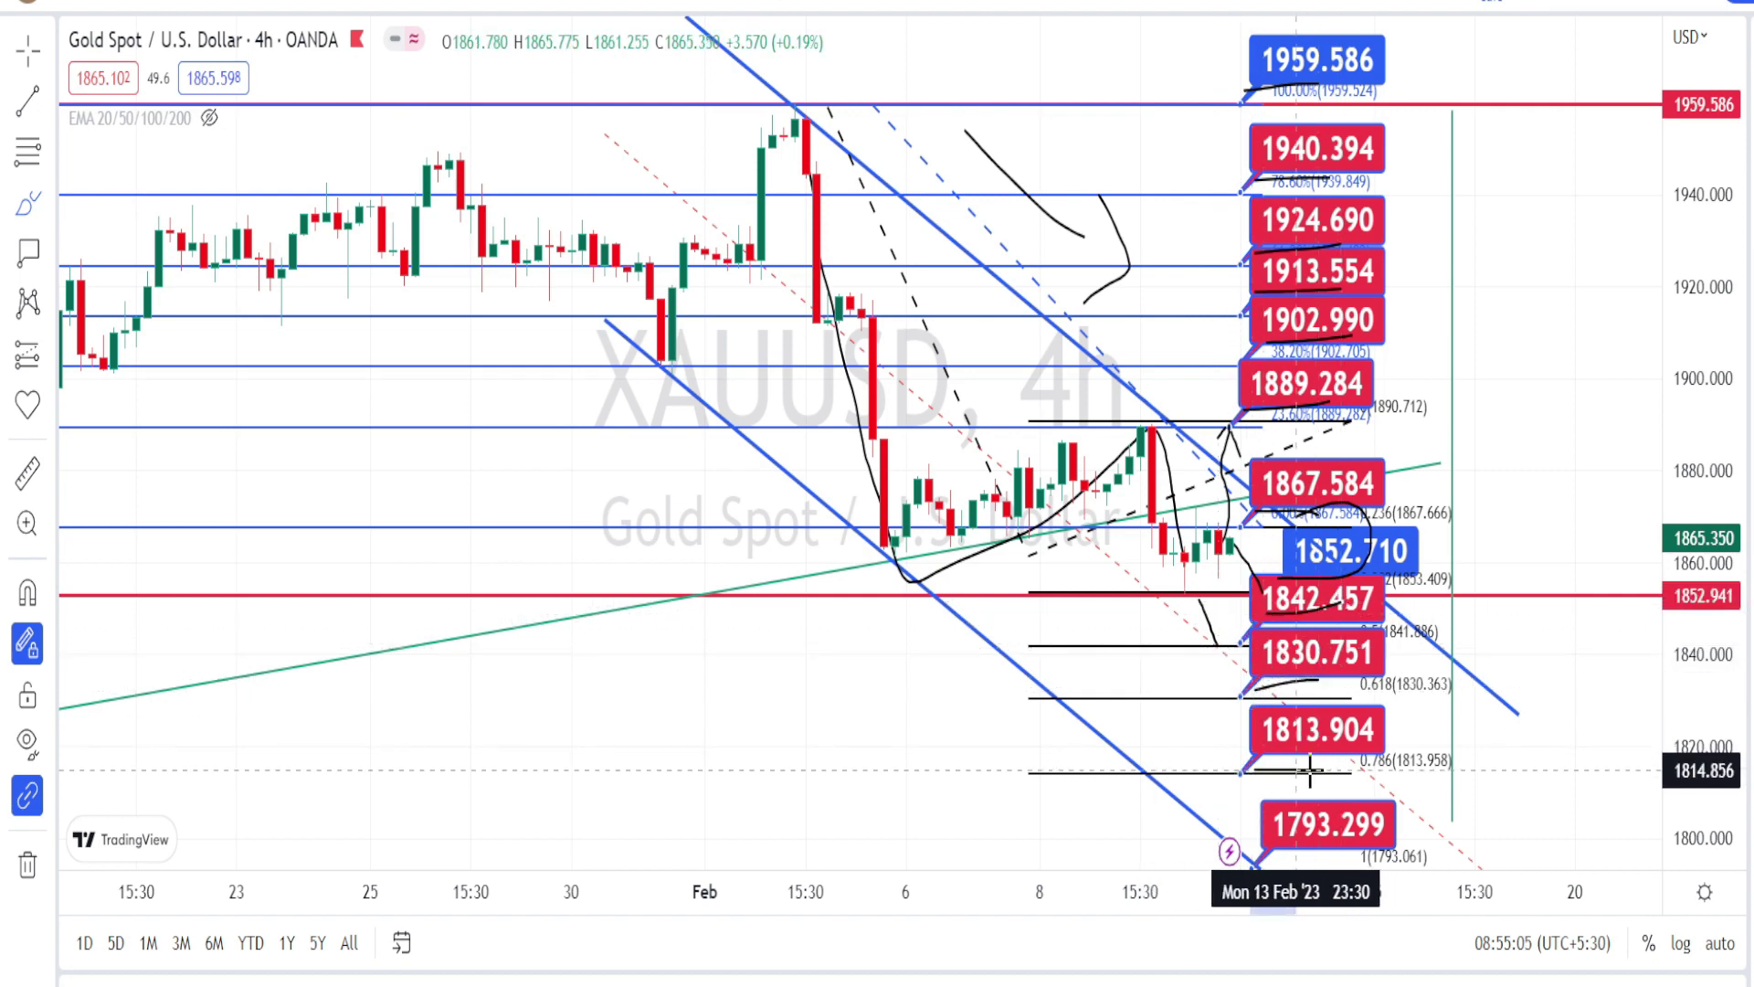
left_click_drag(1309, 770, 1330, 763)
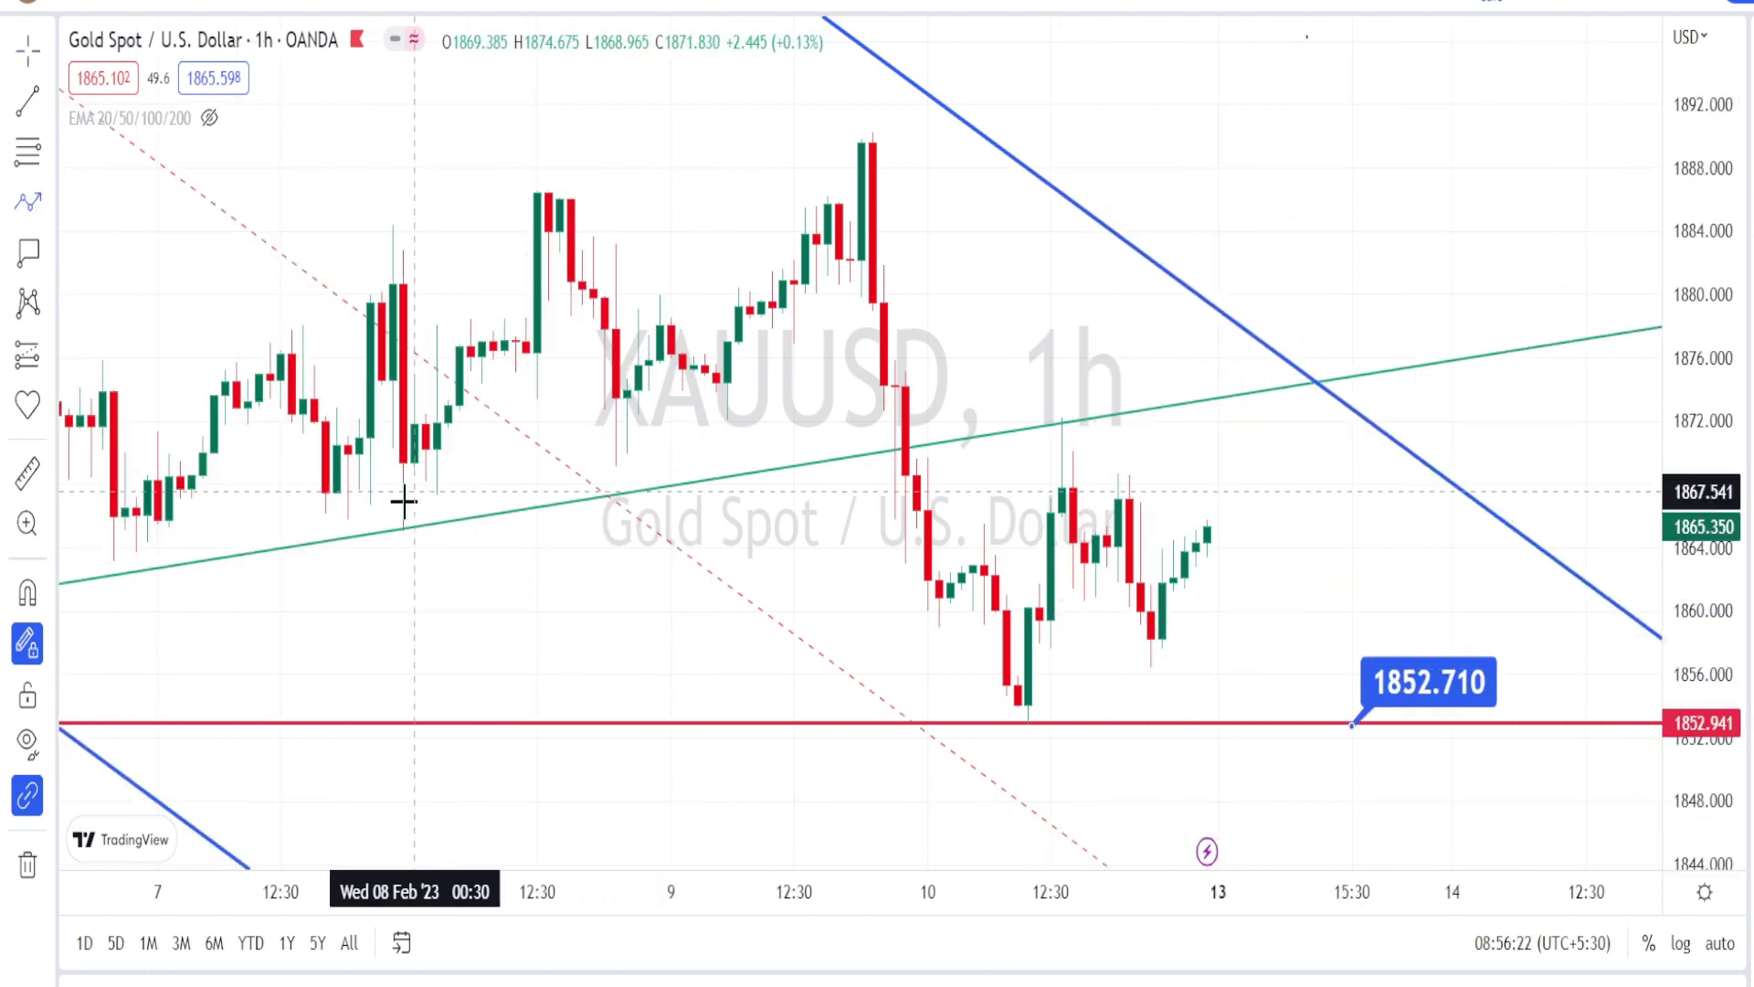
Draw a path arrow on the 1-hour chart through the 9–10 February swings, up to about 1874 where the trend lines cross, and down to 1852.710
left_click(616, 468)
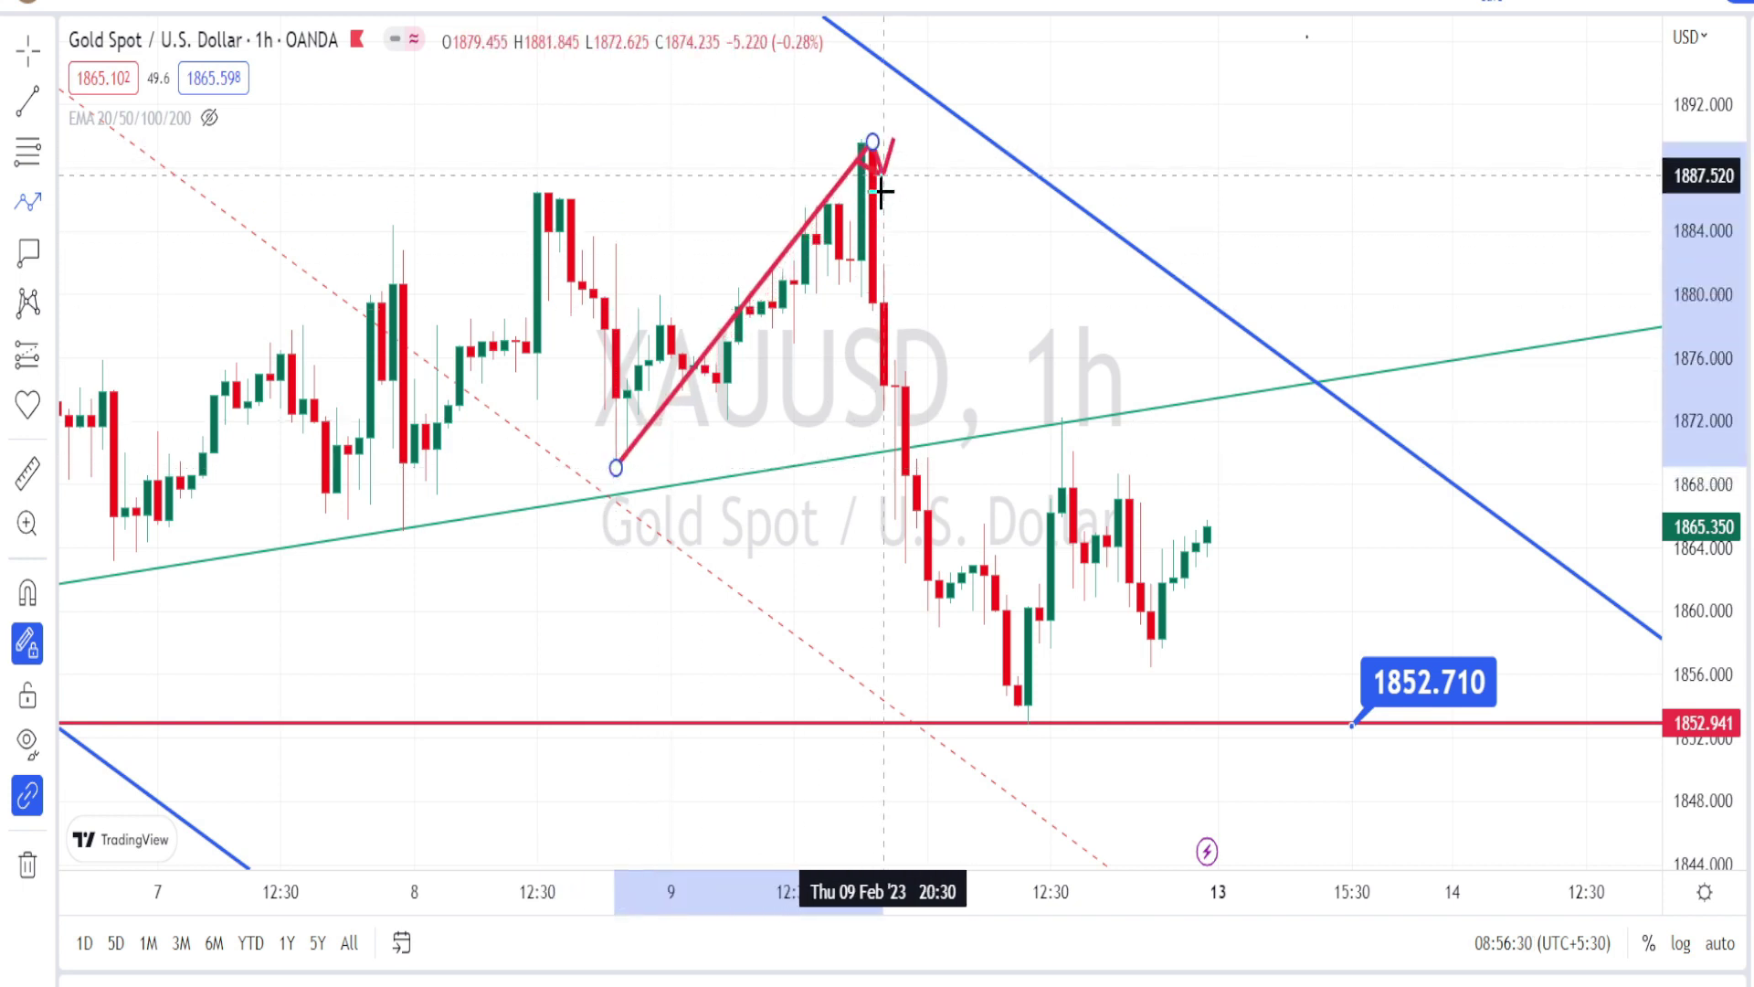
left_click(873, 143)
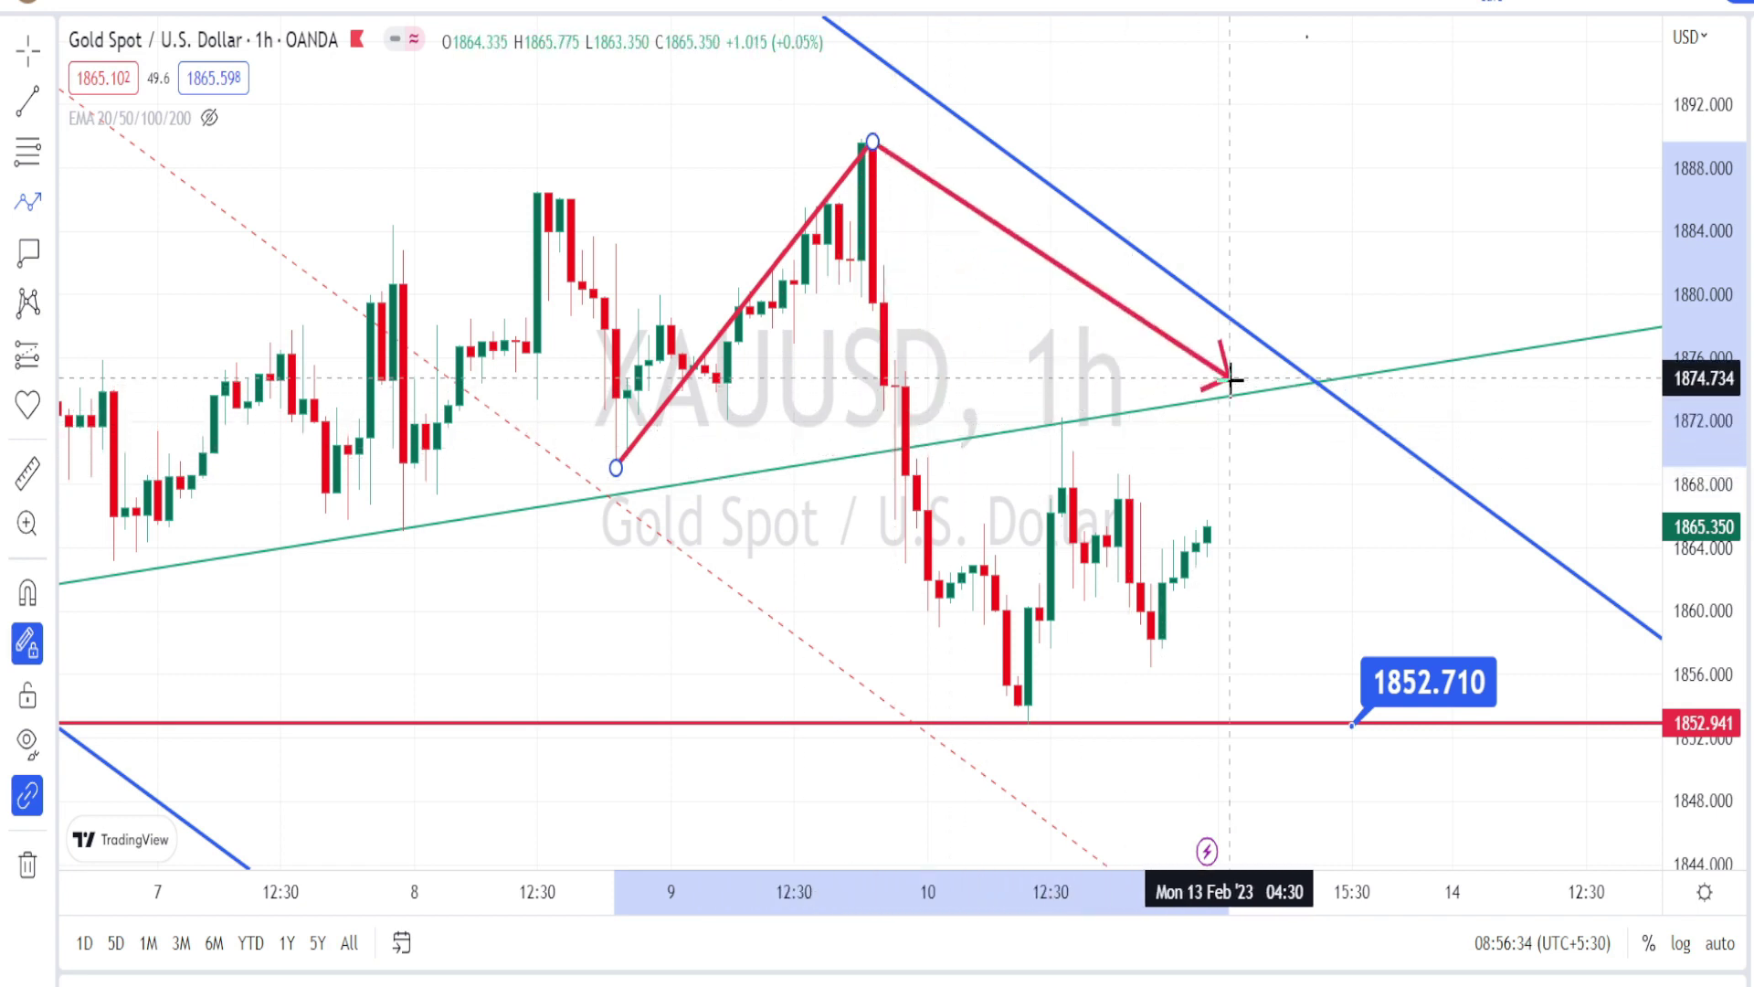
left_click(1028, 728)
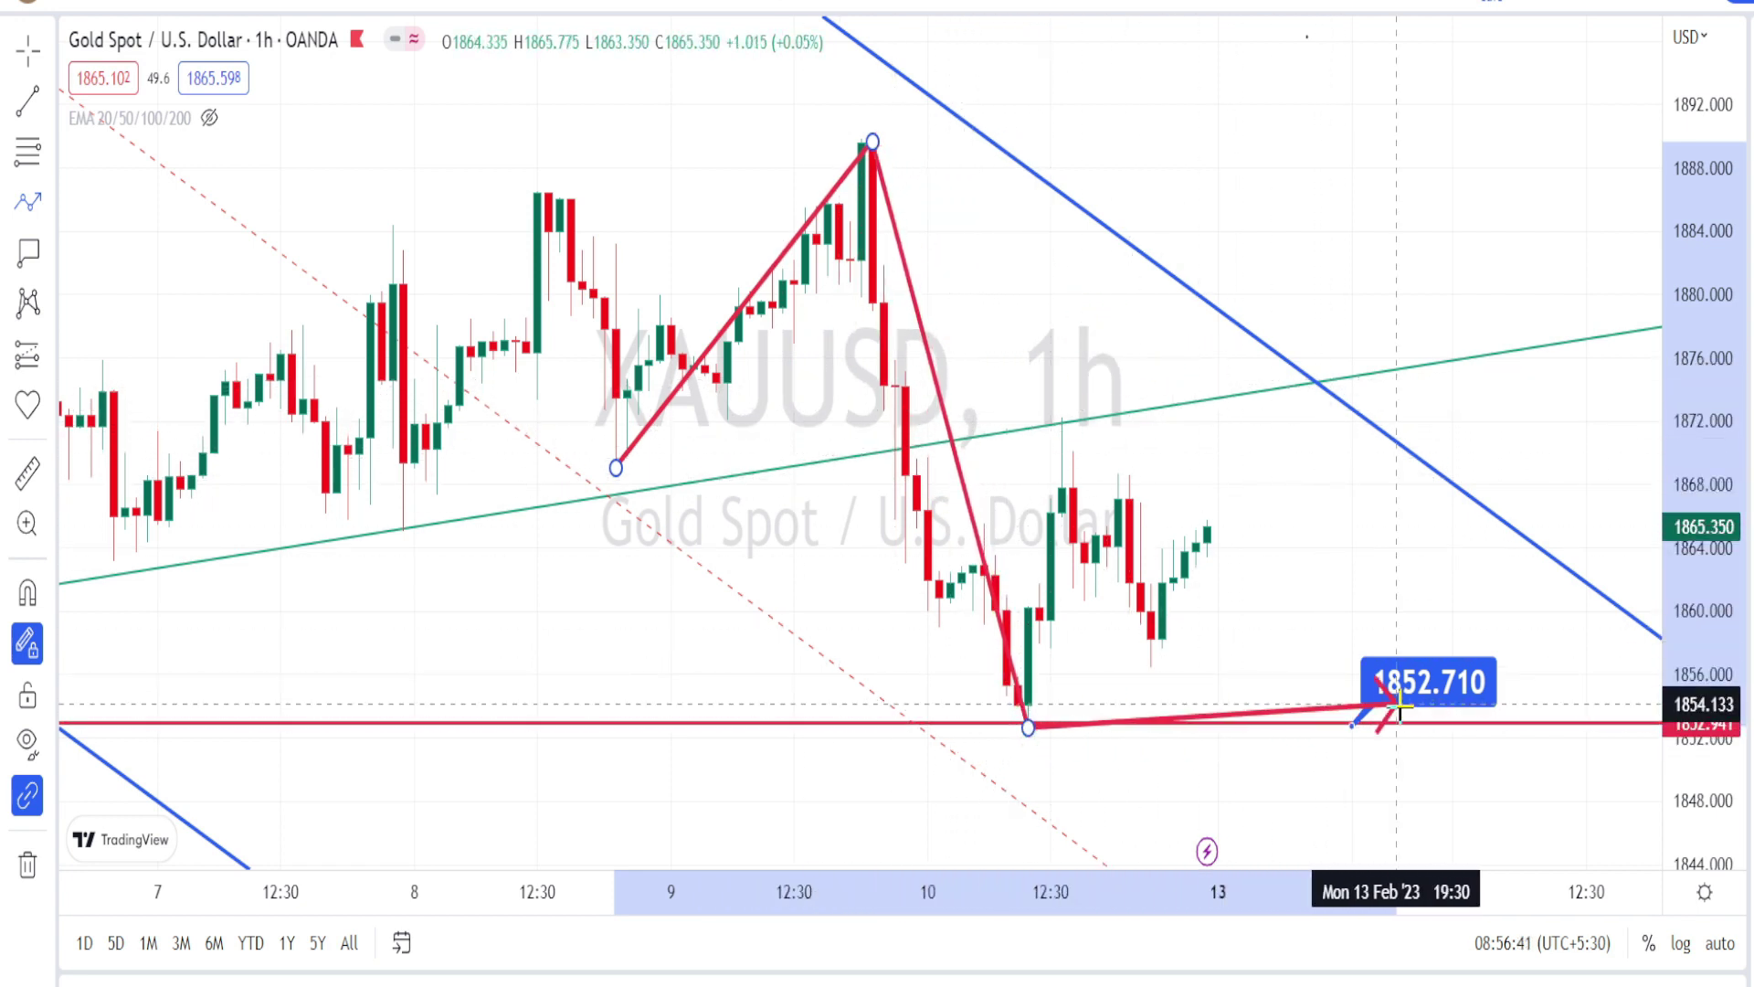
left_click(1051, 400)
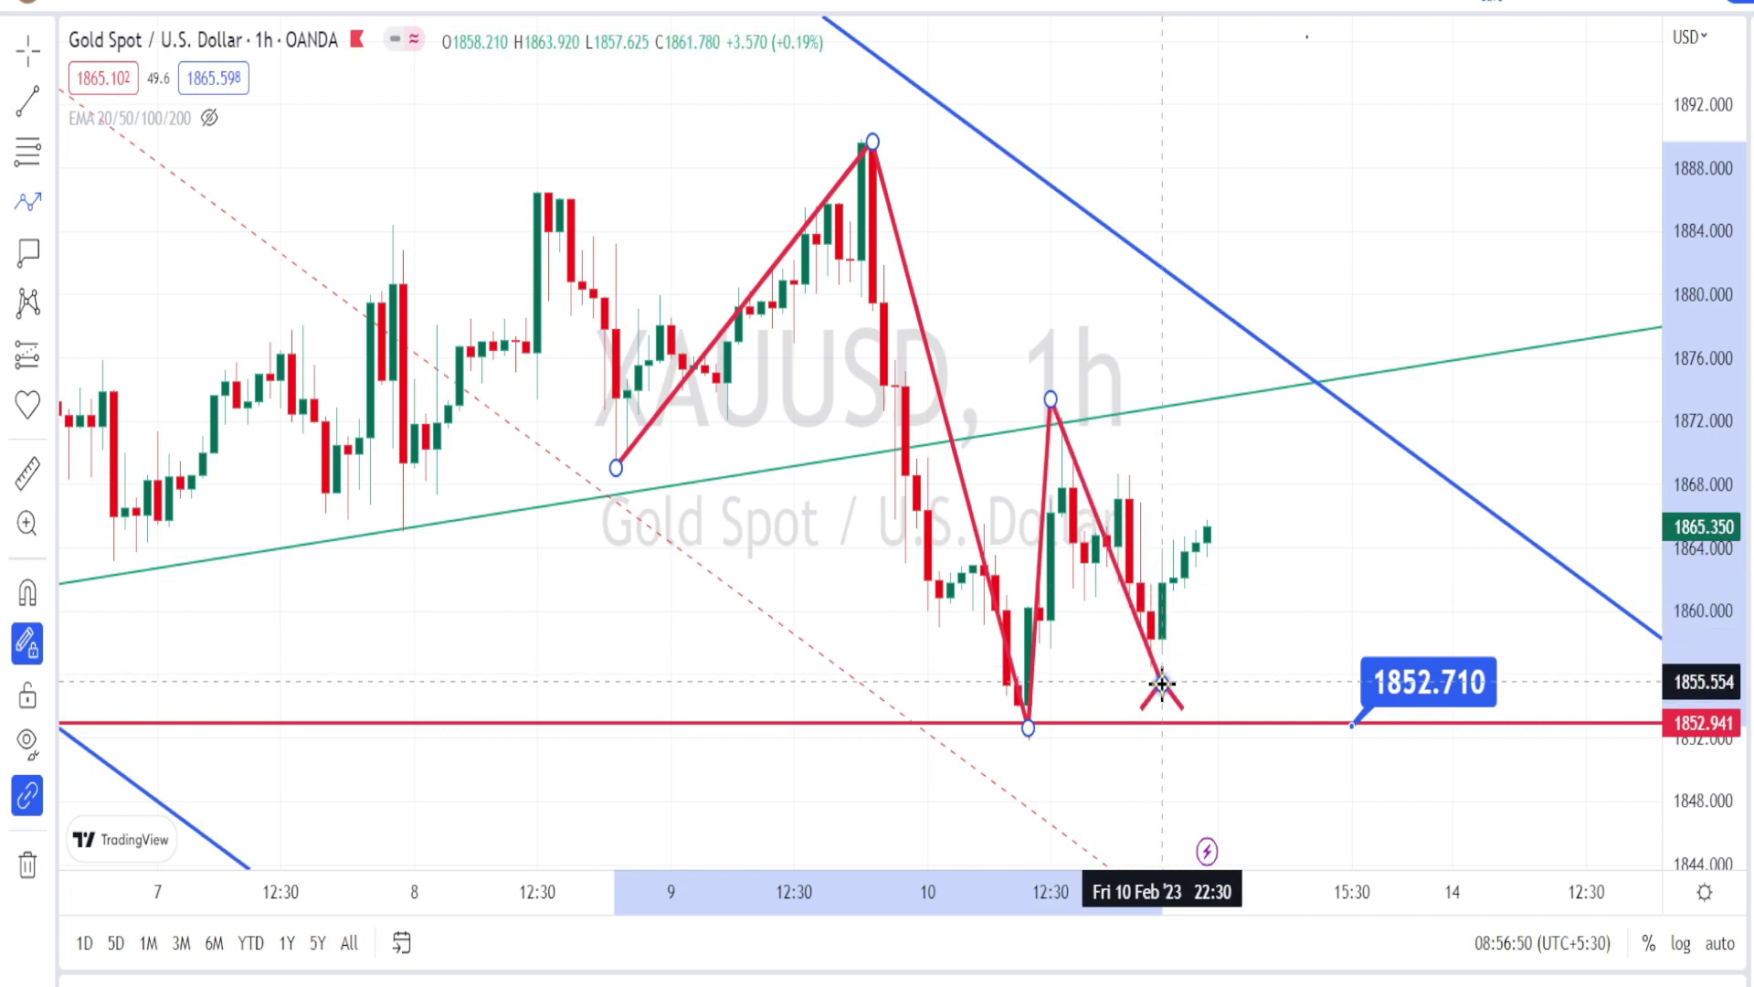
left_click(1161, 683)
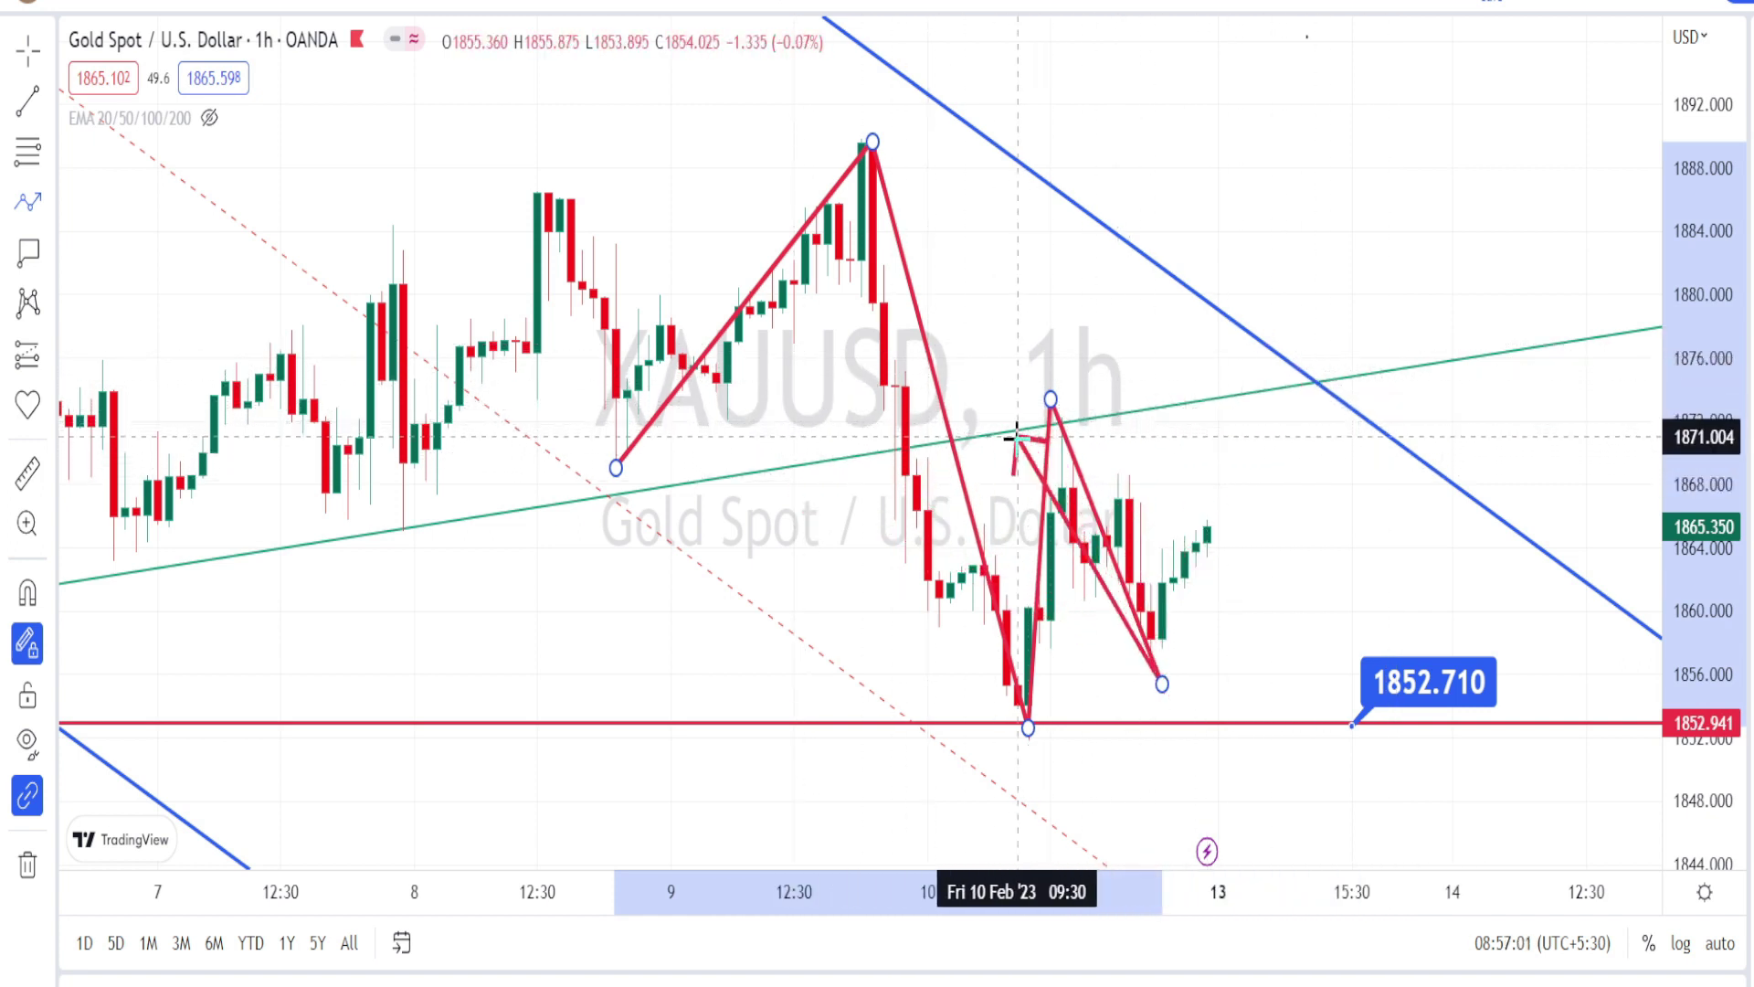
left_click(1309, 380)
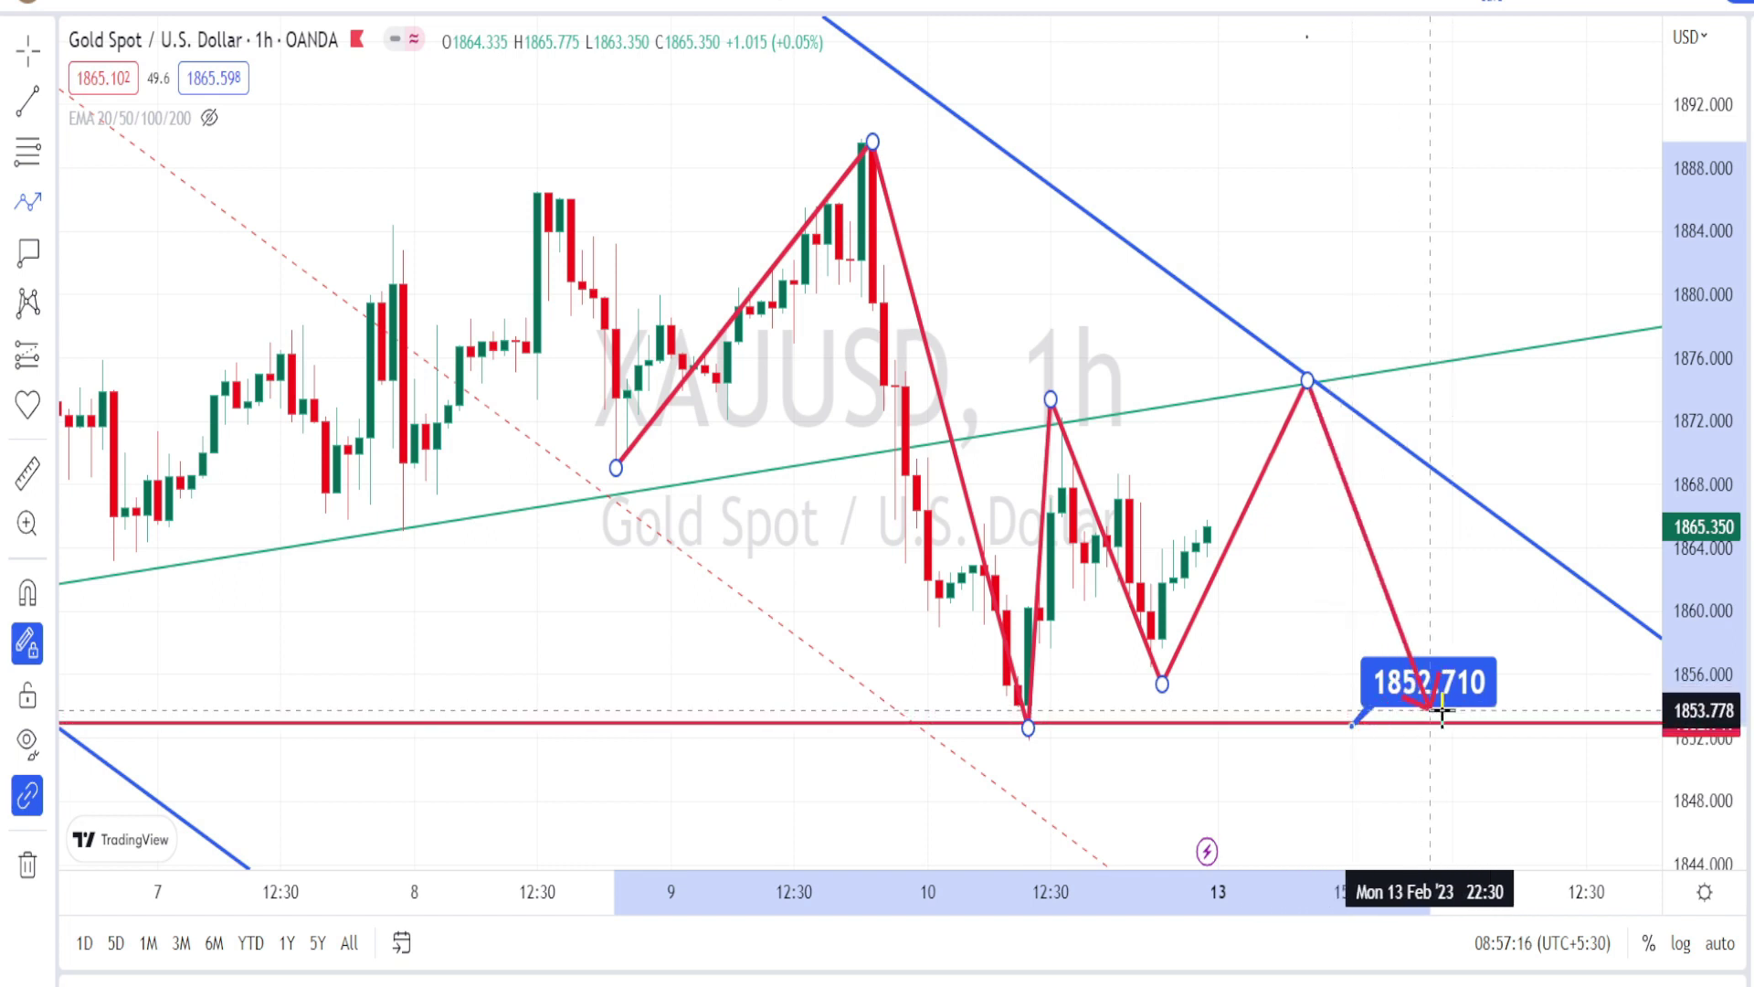
left_click(1353, 728)
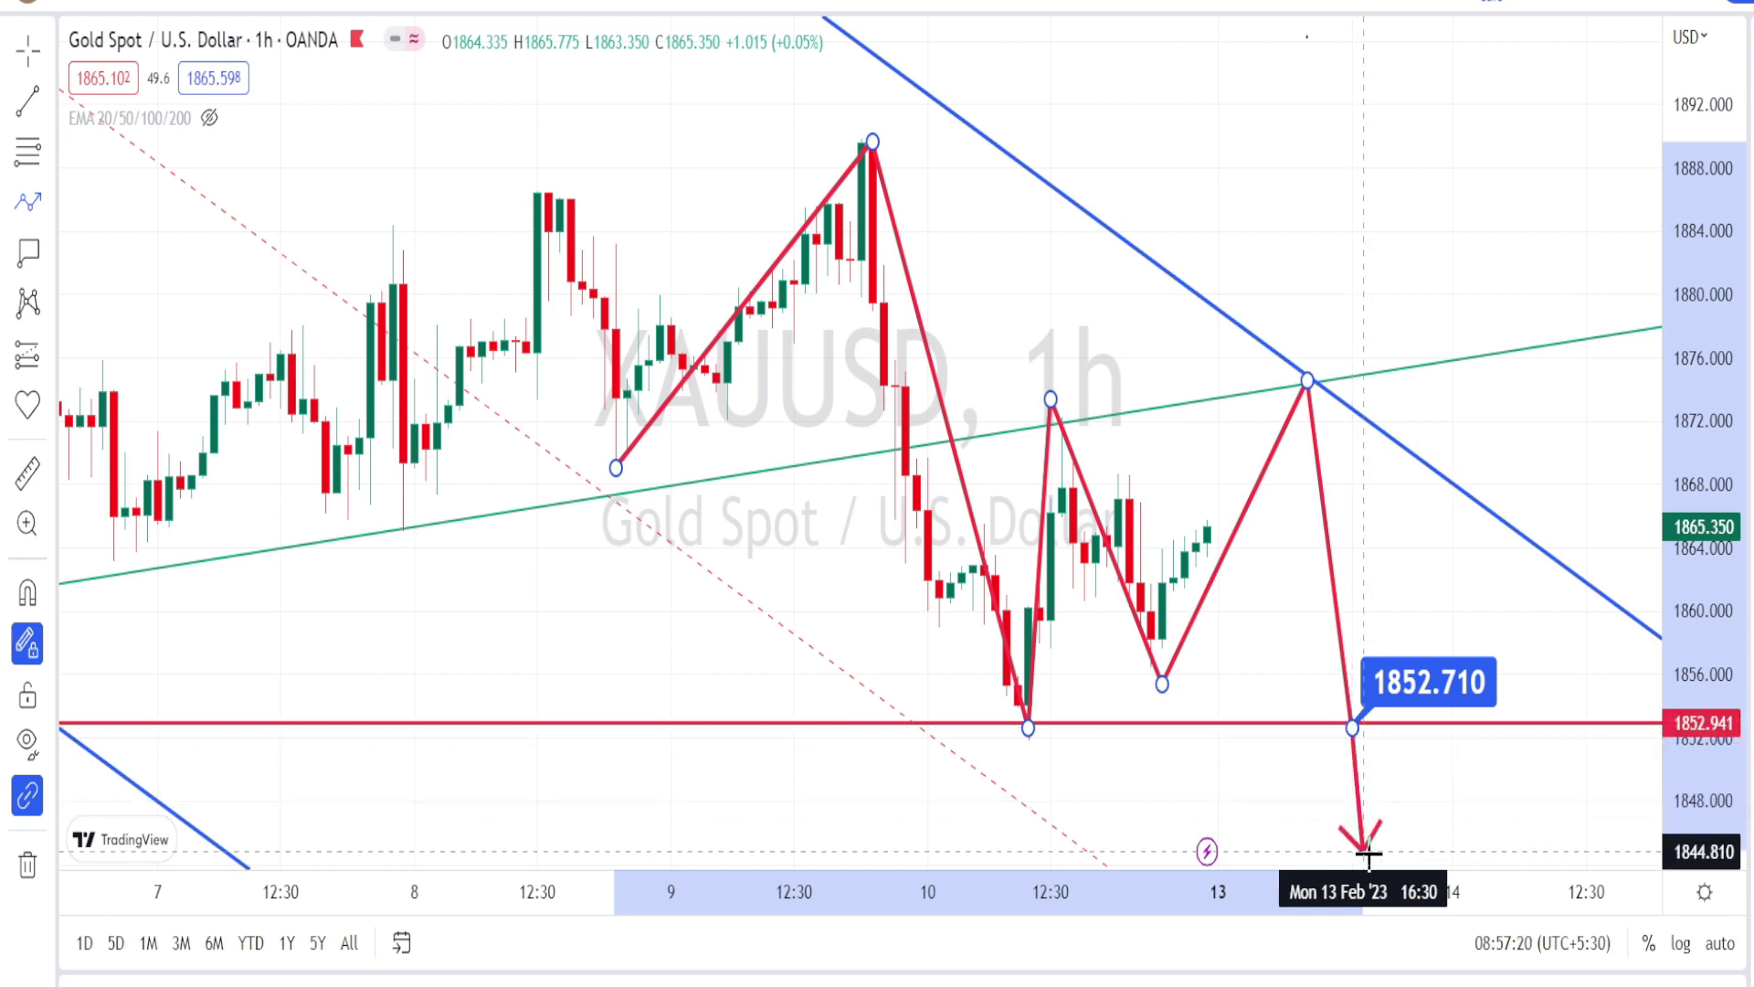
key("Escape")
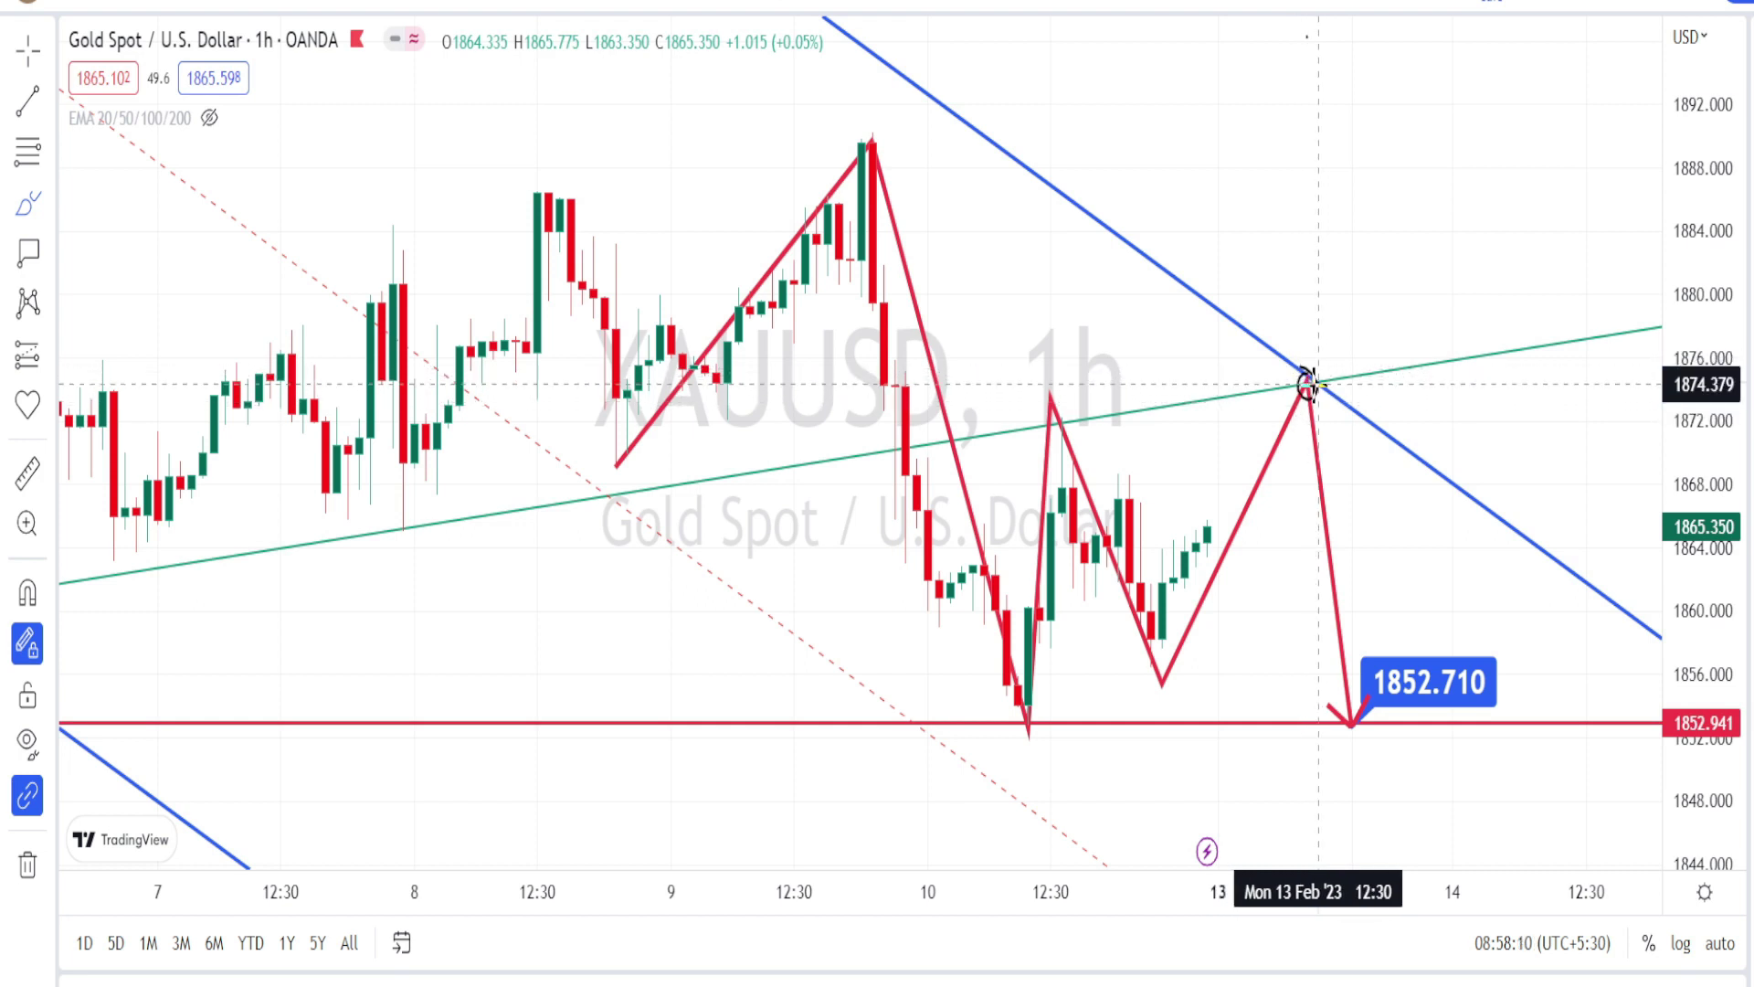
Brush an upward arrow from the trend-line crossing to about 1891, then circle the 1852.710 label and sketch a downward arrow below it
mouse_move(1309, 384)
left_mouse_down()
mouse_move(1312, 144)
mouse_move(1281, 164)
left_mouse_up()
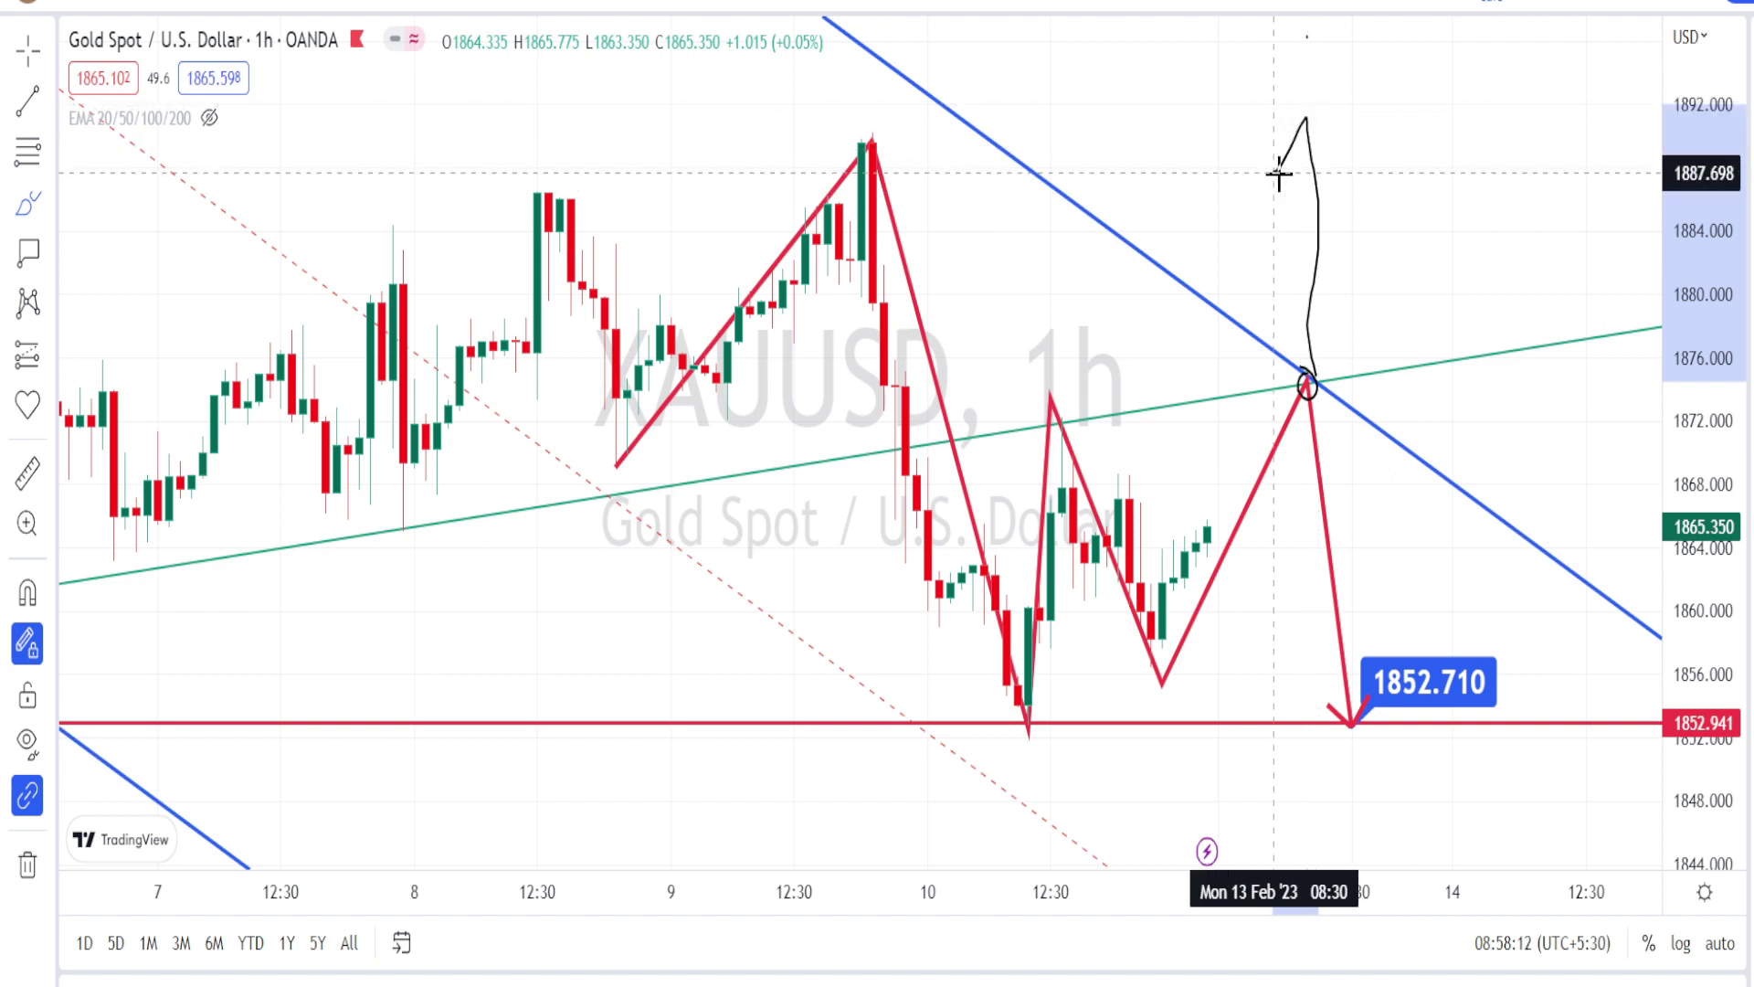
left_click_drag(1318, 107, 1340, 149)
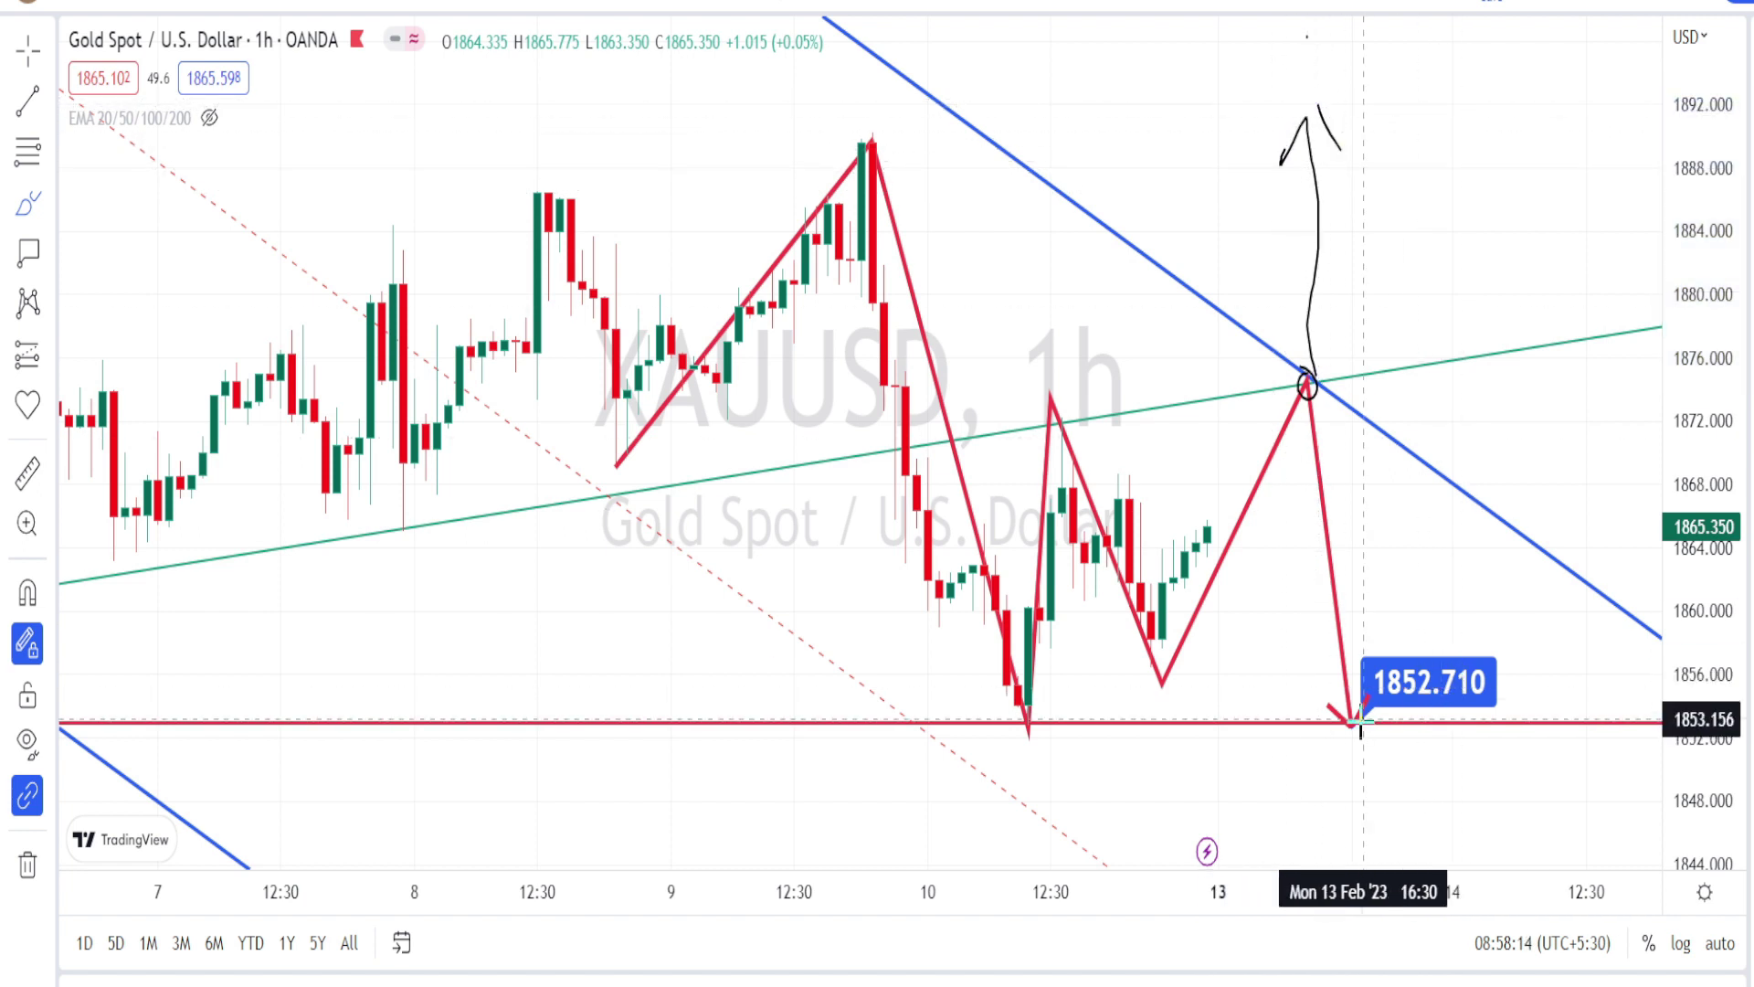
mouse_move(1362, 721)
left_mouse_down()
mouse_move(1443, 719)
mouse_move(1457, 676)
mouse_move(1364, 662)
left_mouse_up()
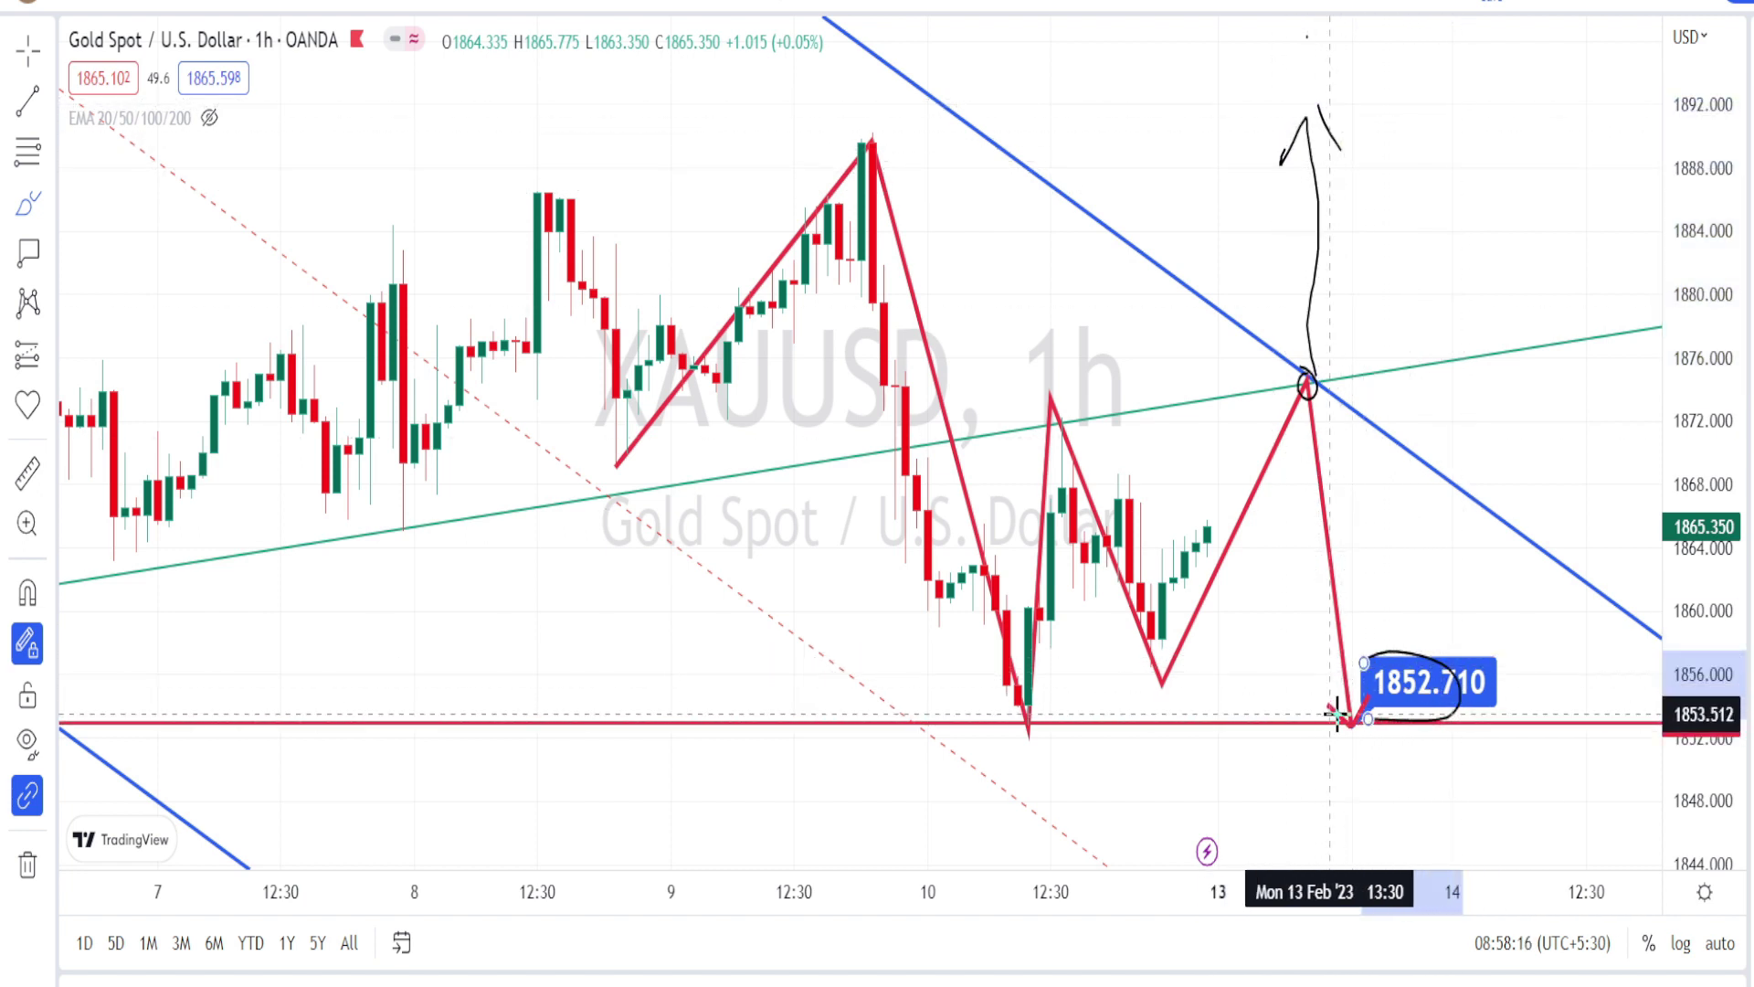
left_click_drag(1350, 724, 1361, 845)
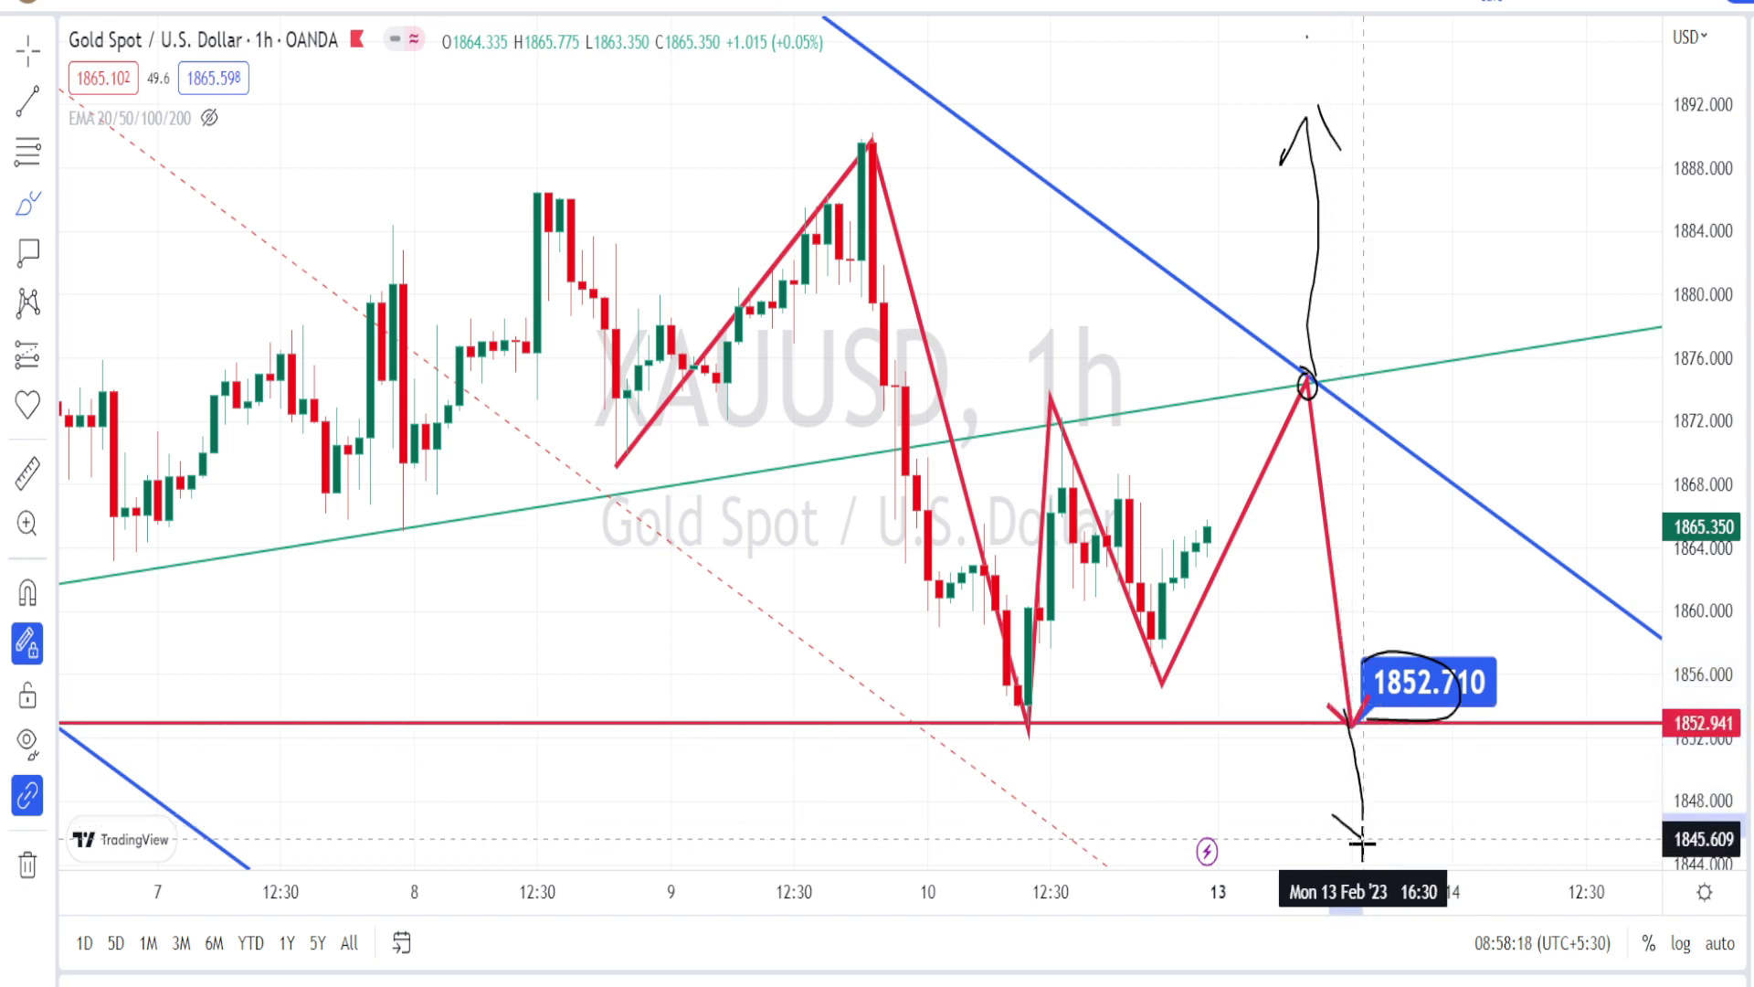
Brush downward arrows along the upper and lower lines of the descending channel on the 1-hour chart
scroll(579, 325, "down", 3)
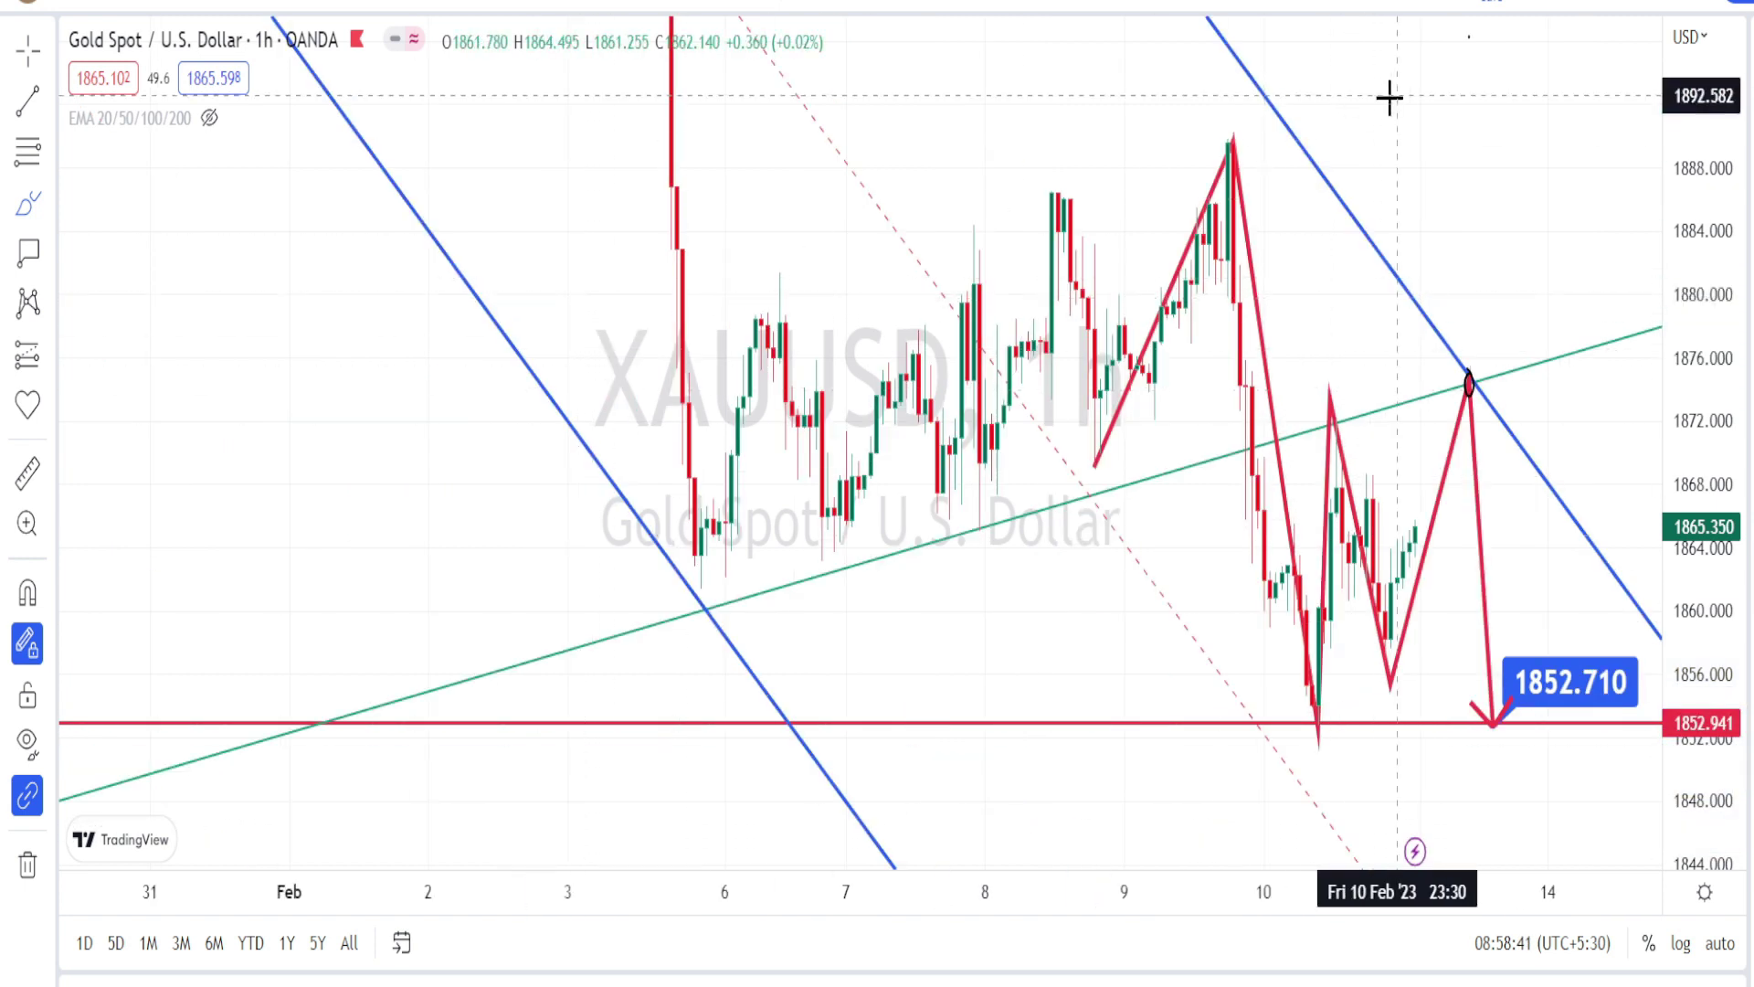
mouse_move(1165, 62)
left_mouse_down()
mouse_move(1347, 349)
mouse_move(1416, 364)
mouse_move(1351, 384)
left_mouse_up()
left_click_drag(414, 344, 525, 539)
mouse_move(532, 487)
left_mouse_down()
mouse_move(554, 564)
mouse_move(482, 580)
left_mouse_up()
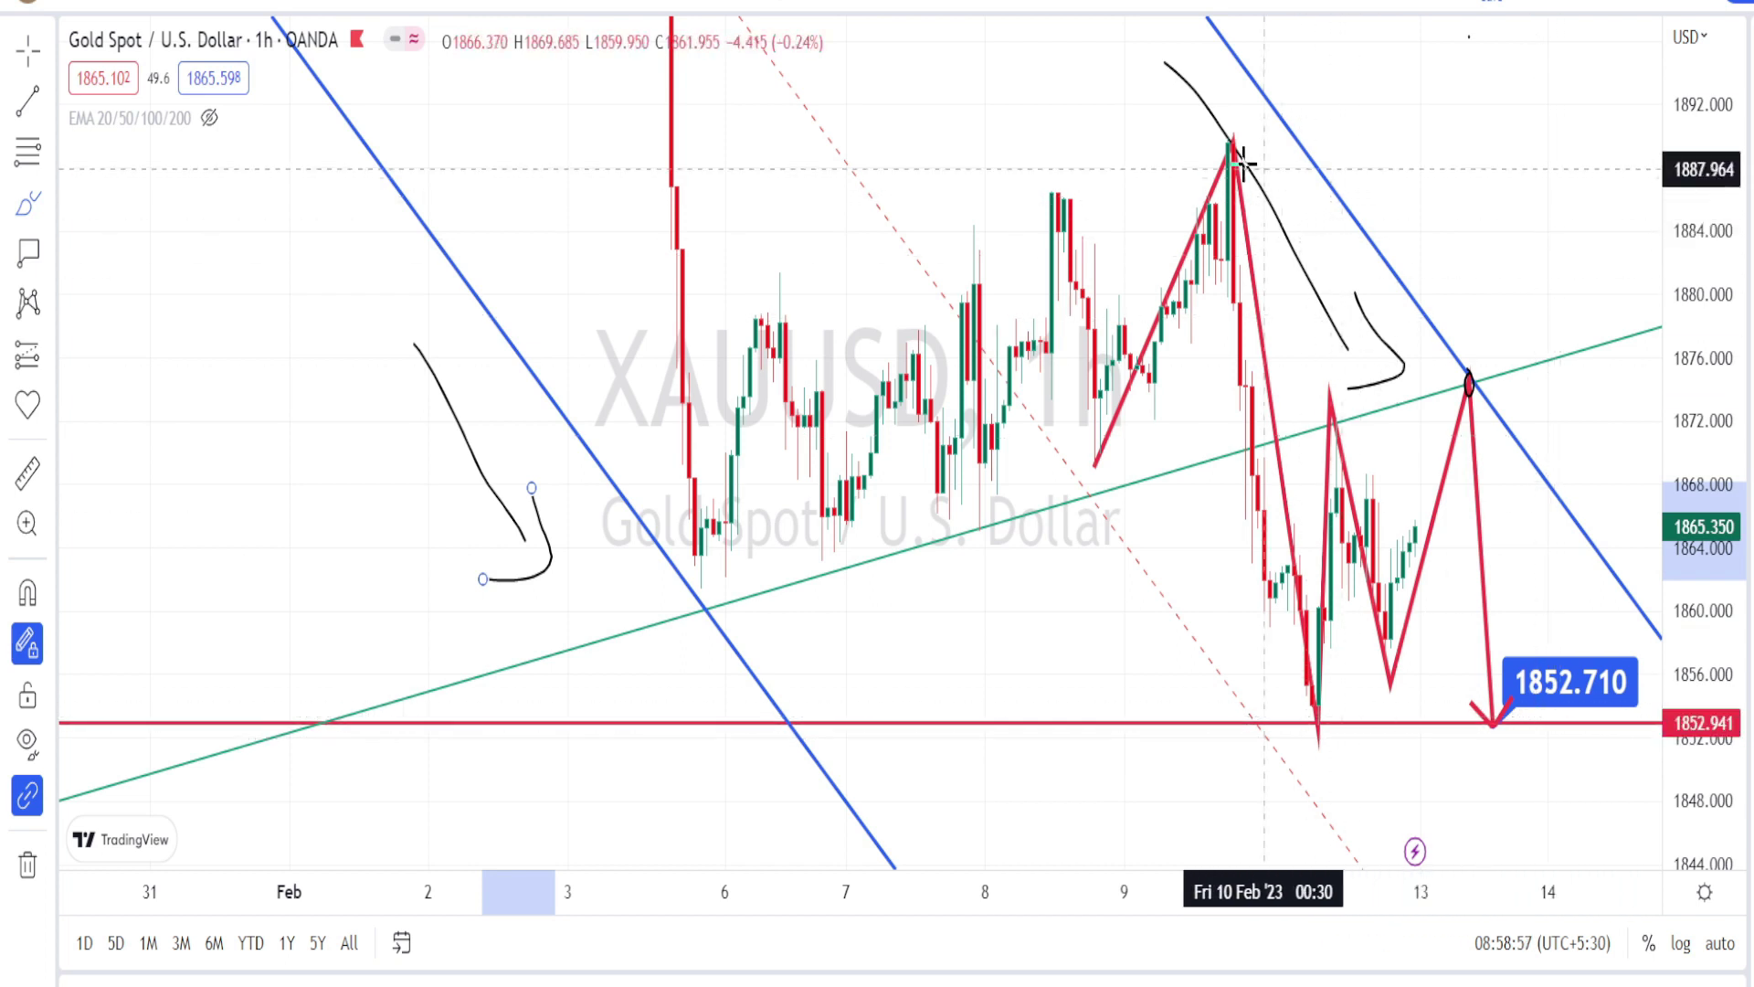
Brush a circle around the 9 February high near 1890 and sketch an arrow rising from it beyond the channel's upper line
mouse_move(1208, 148)
left_mouse_down()
mouse_move(1228, 129)
mouse_move(1259, 158)
mouse_move(1187, 145)
mouse_move(1209, 149)
left_mouse_up()
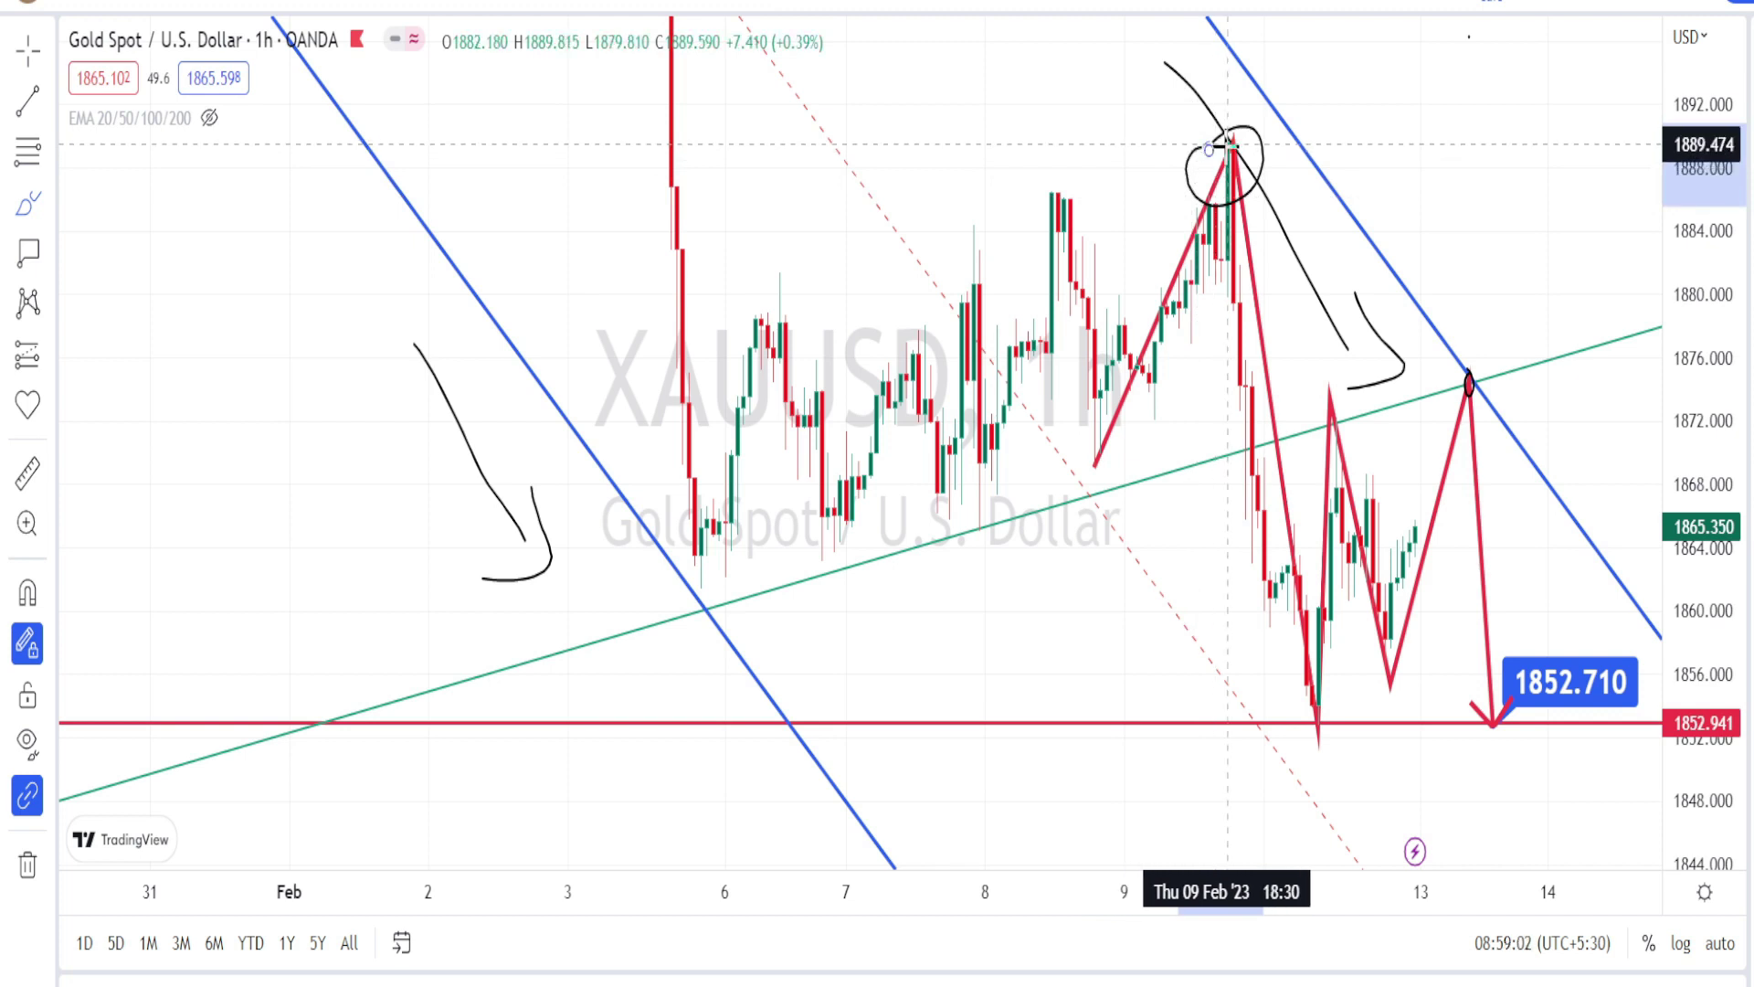
mouse_move(1227, 144)
left_mouse_down()
mouse_move(1399, 112)
mouse_move(1385, 41)
mouse_move(1359, 68)
mouse_move(1386, 41)
mouse_move(1449, 63)
left_mouse_up()
left_click_drag(1449, 63, 1402, 26)
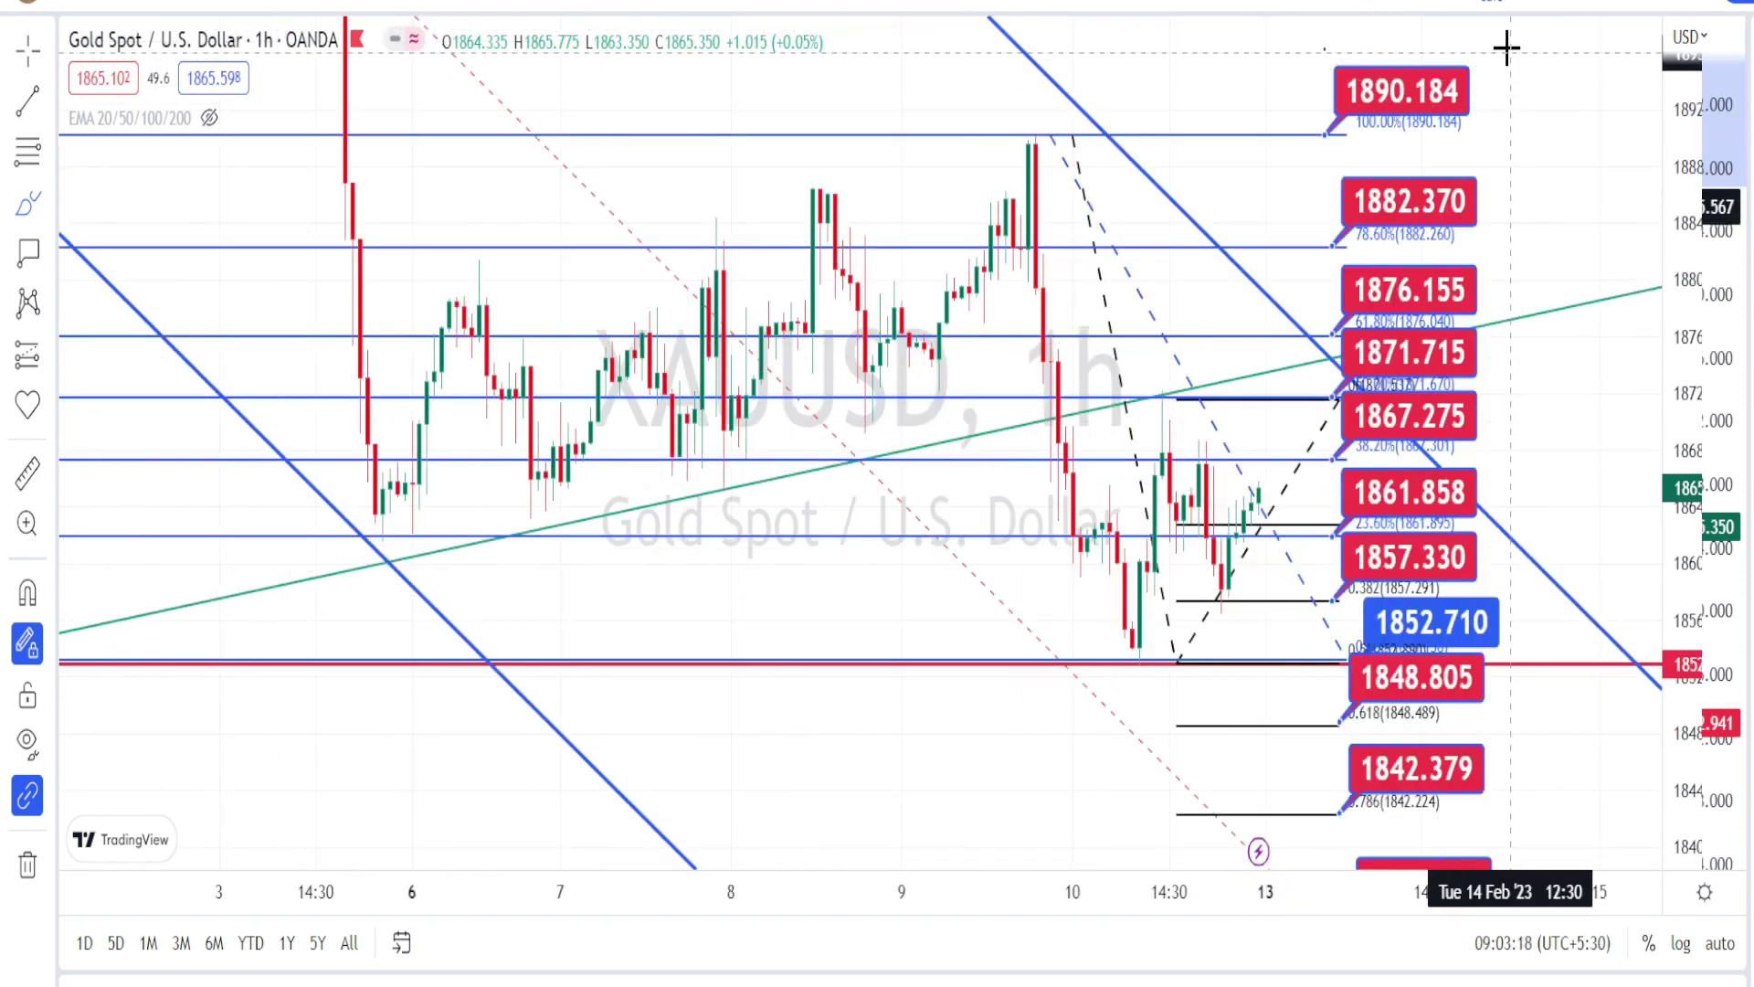
Draw a near-vertical trend line beside the 1-hour Fibonacci levels, from about 1897 down to about 1851
left_click(1503, 41)
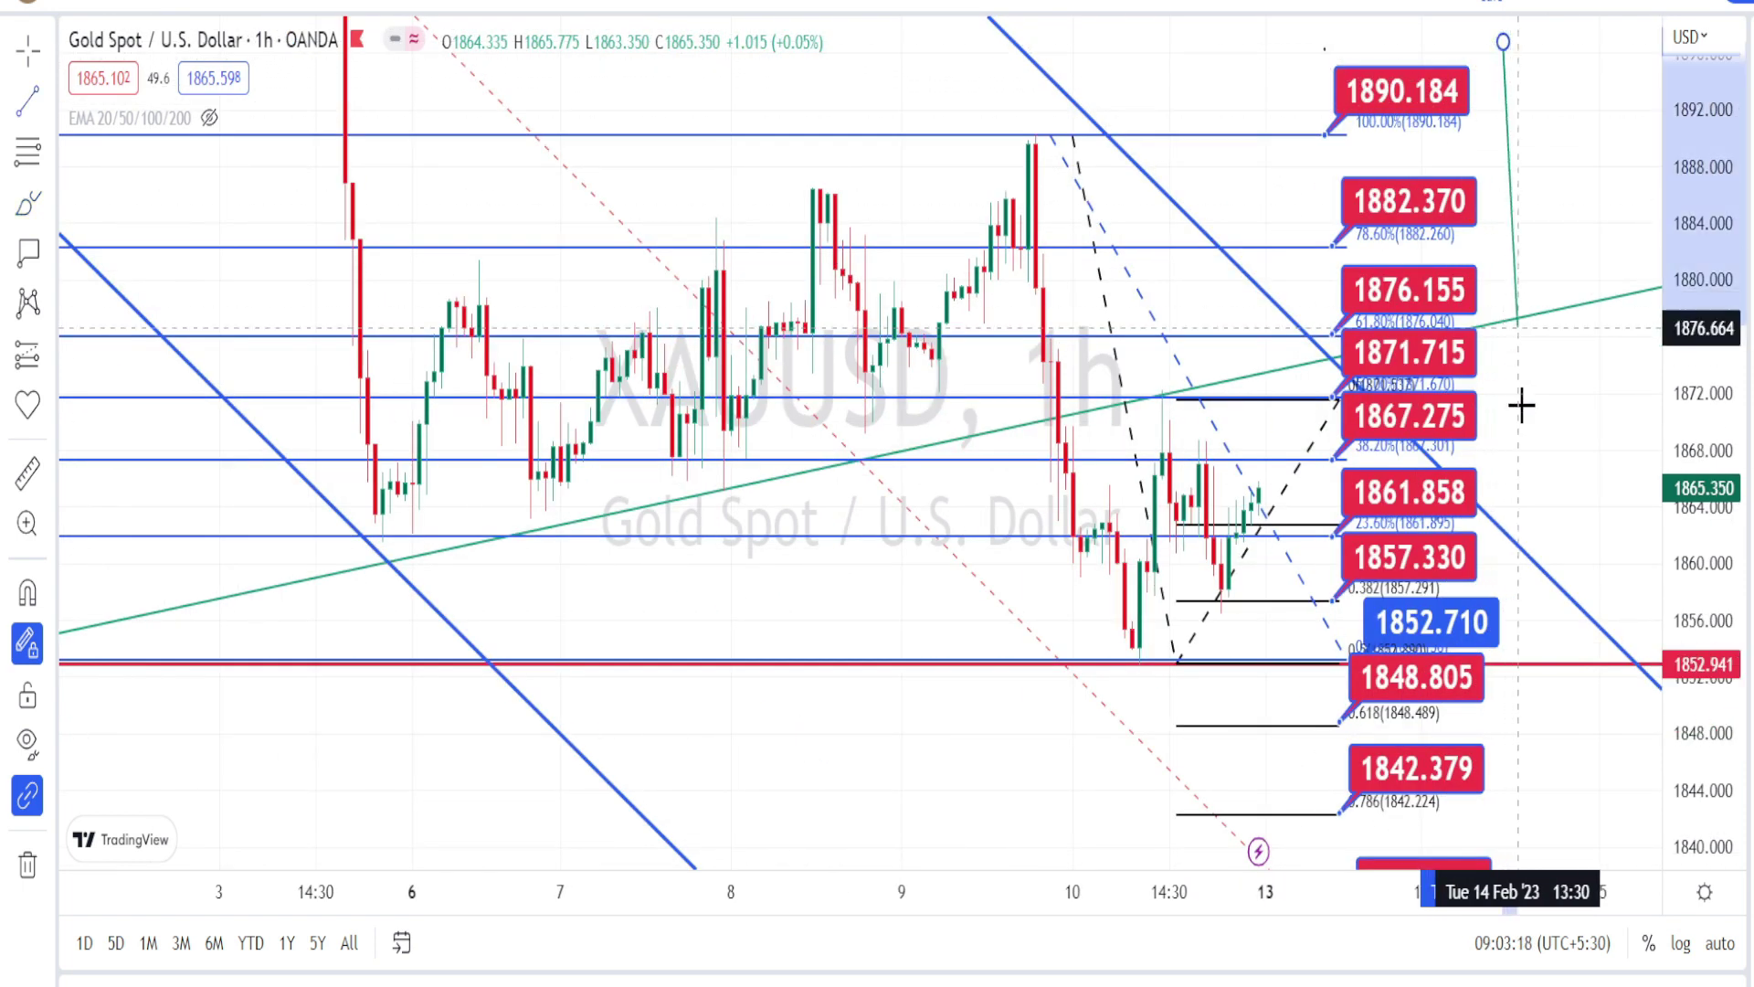
left_click(1517, 685)
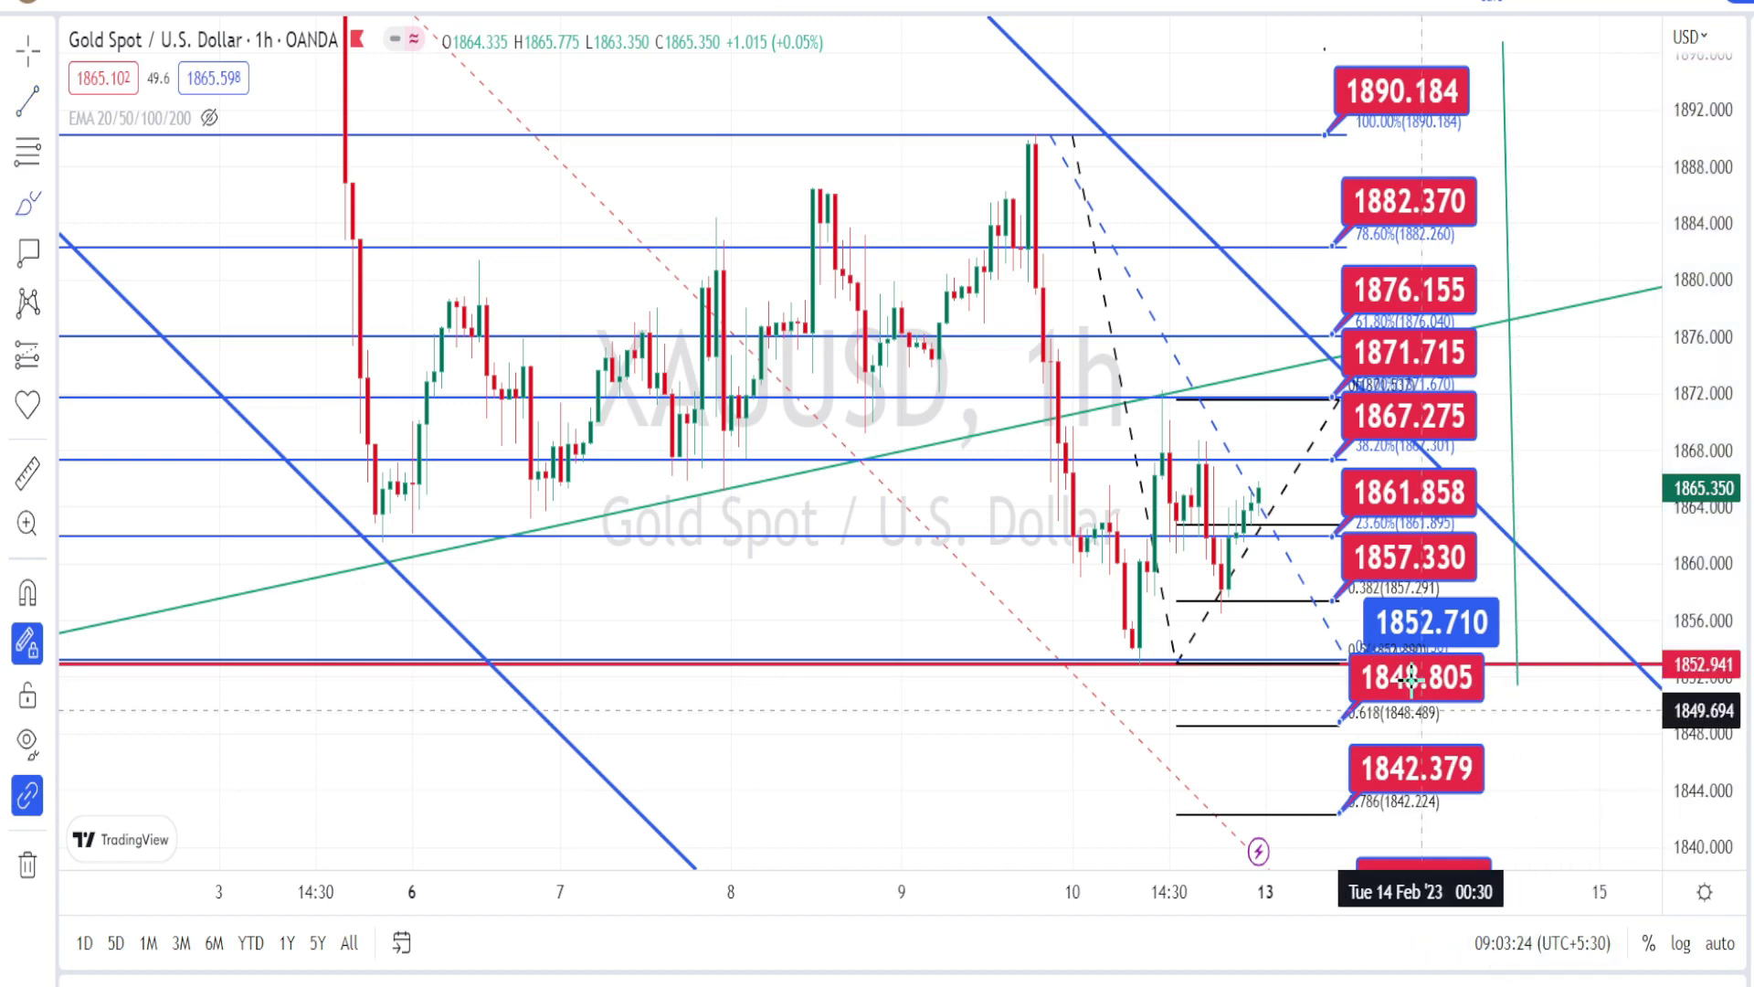
Underline and circle the 1867.275 level with the brush, and underline the 1861.858 level
left_click(1332, 465)
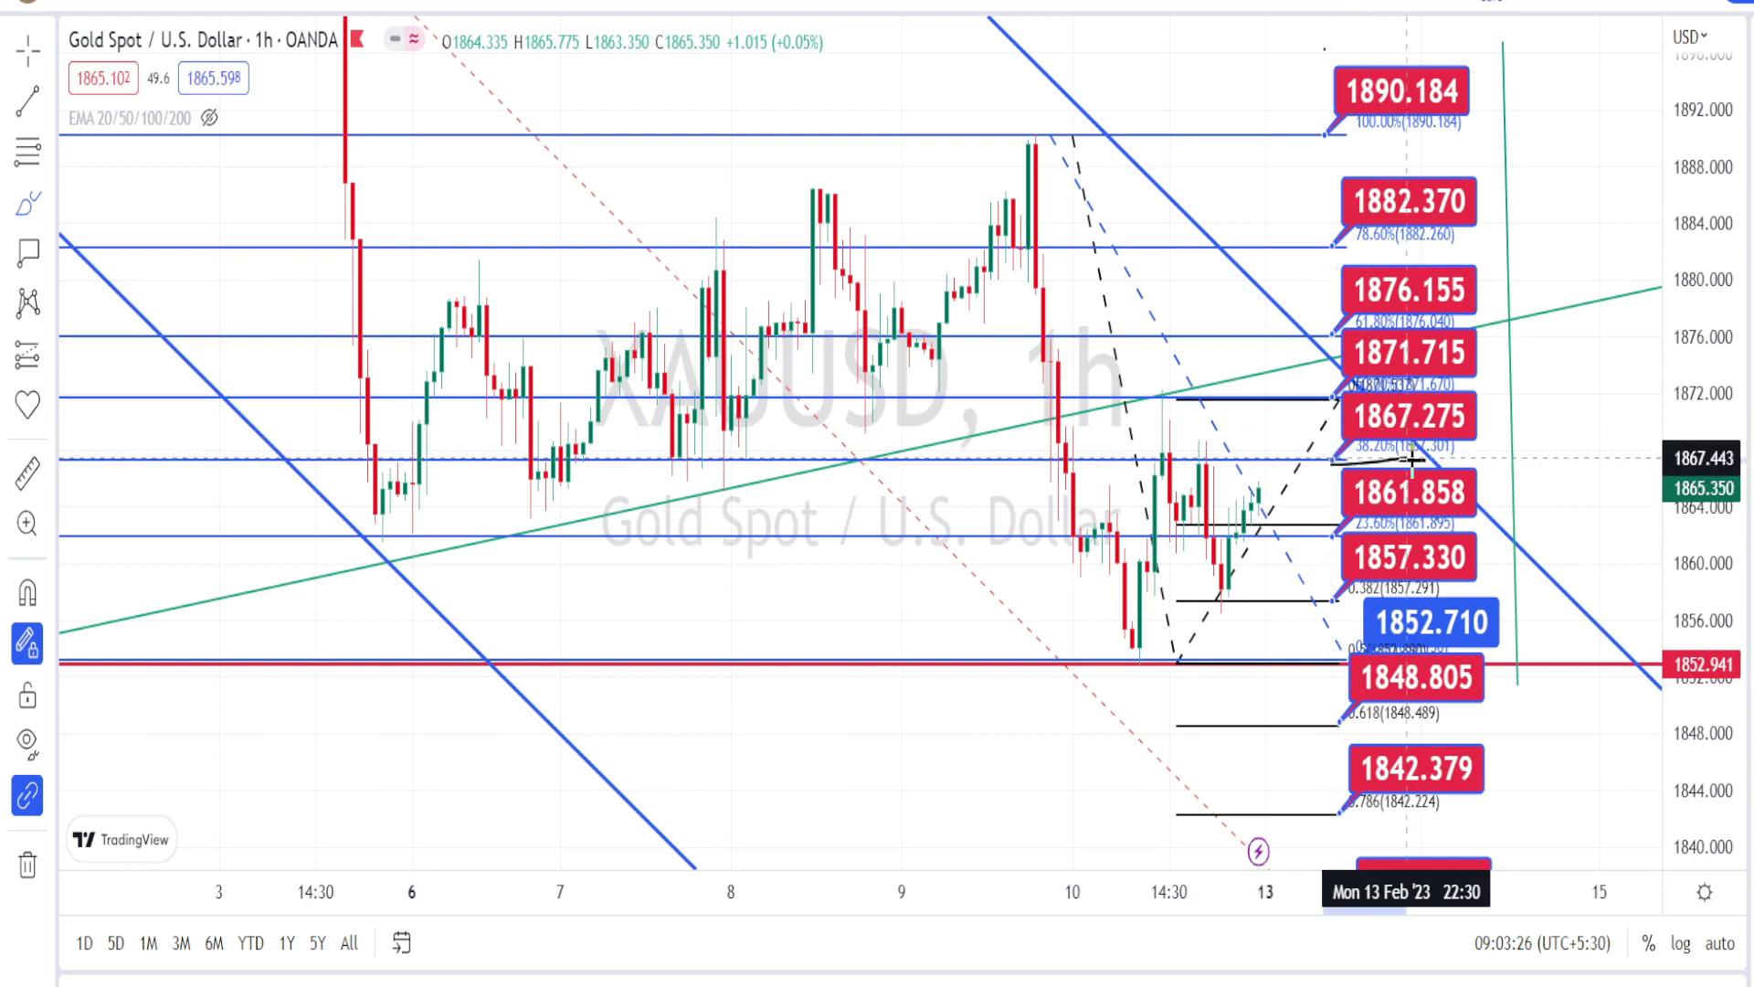
mouse_move(1391, 382)
left_mouse_down()
mouse_move(1318, 428)
mouse_move(1407, 441)
left_mouse_up()
left_click_drag(1347, 517, 1400, 505)
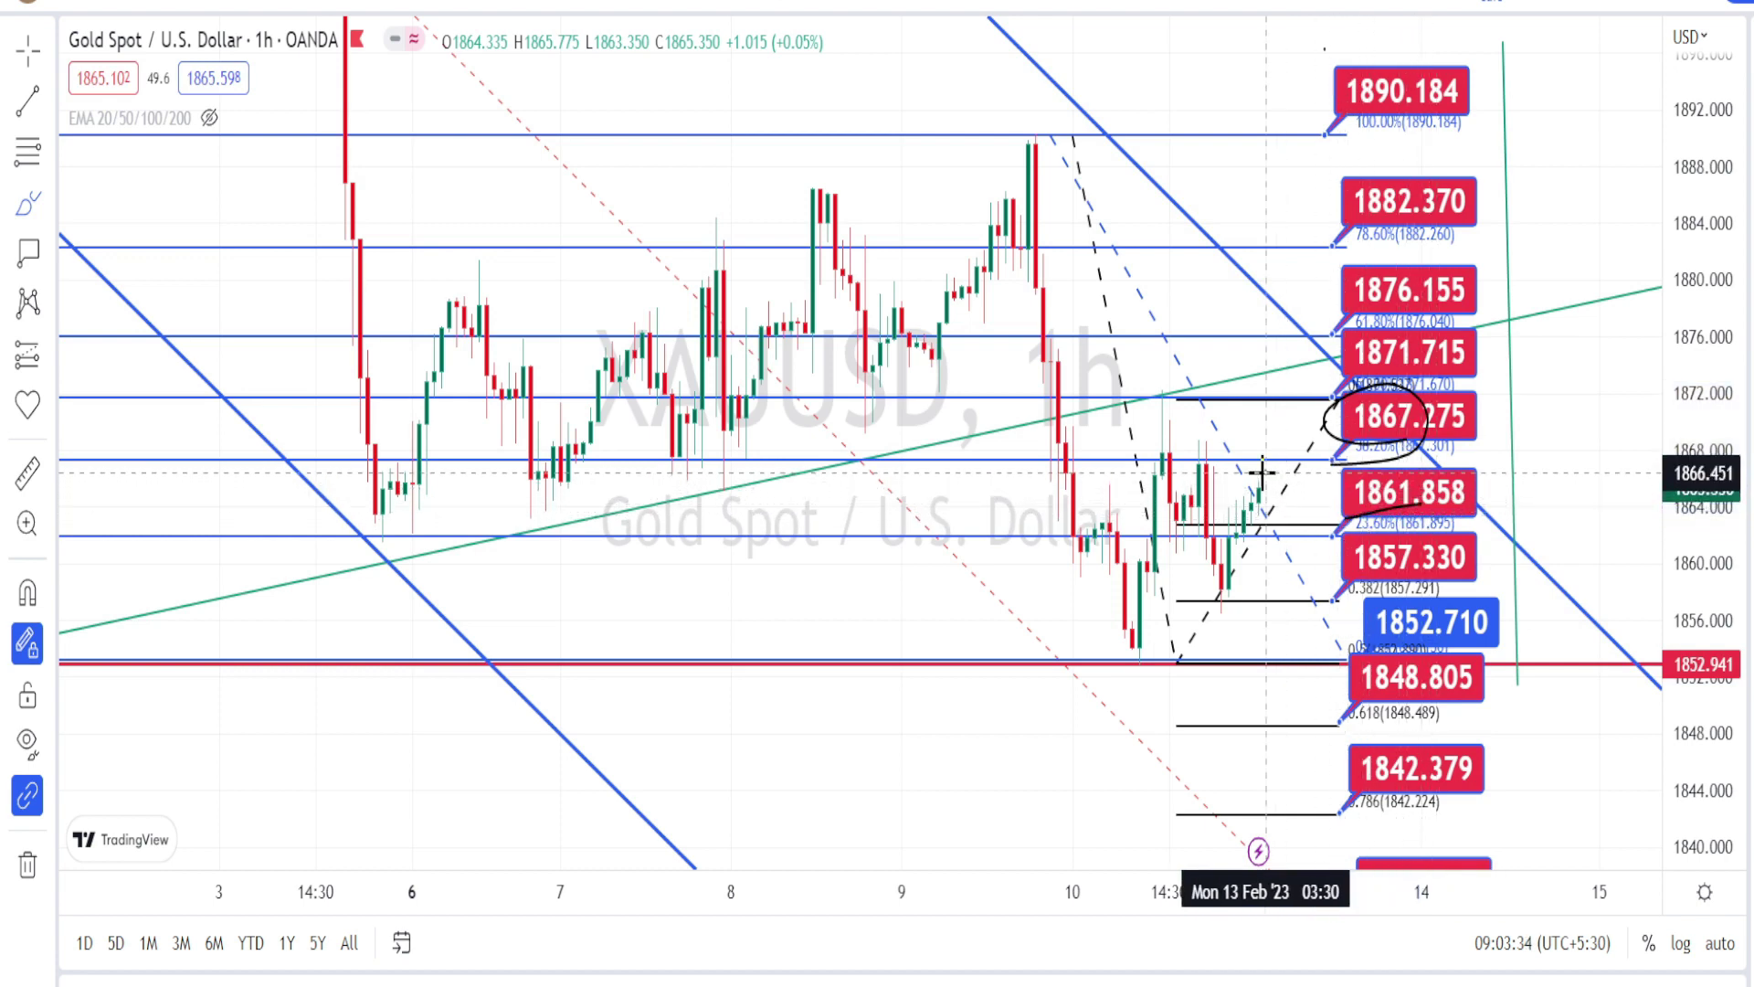
Brush a downward arrow from the latest candle to about 1857 and underline the downside levels, including 1852.710, 1842.379 and 1834.392
mouse_move(1264, 473)
left_mouse_down()
mouse_move(1289, 609)
mouse_move(1309, 579)
left_mouse_up()
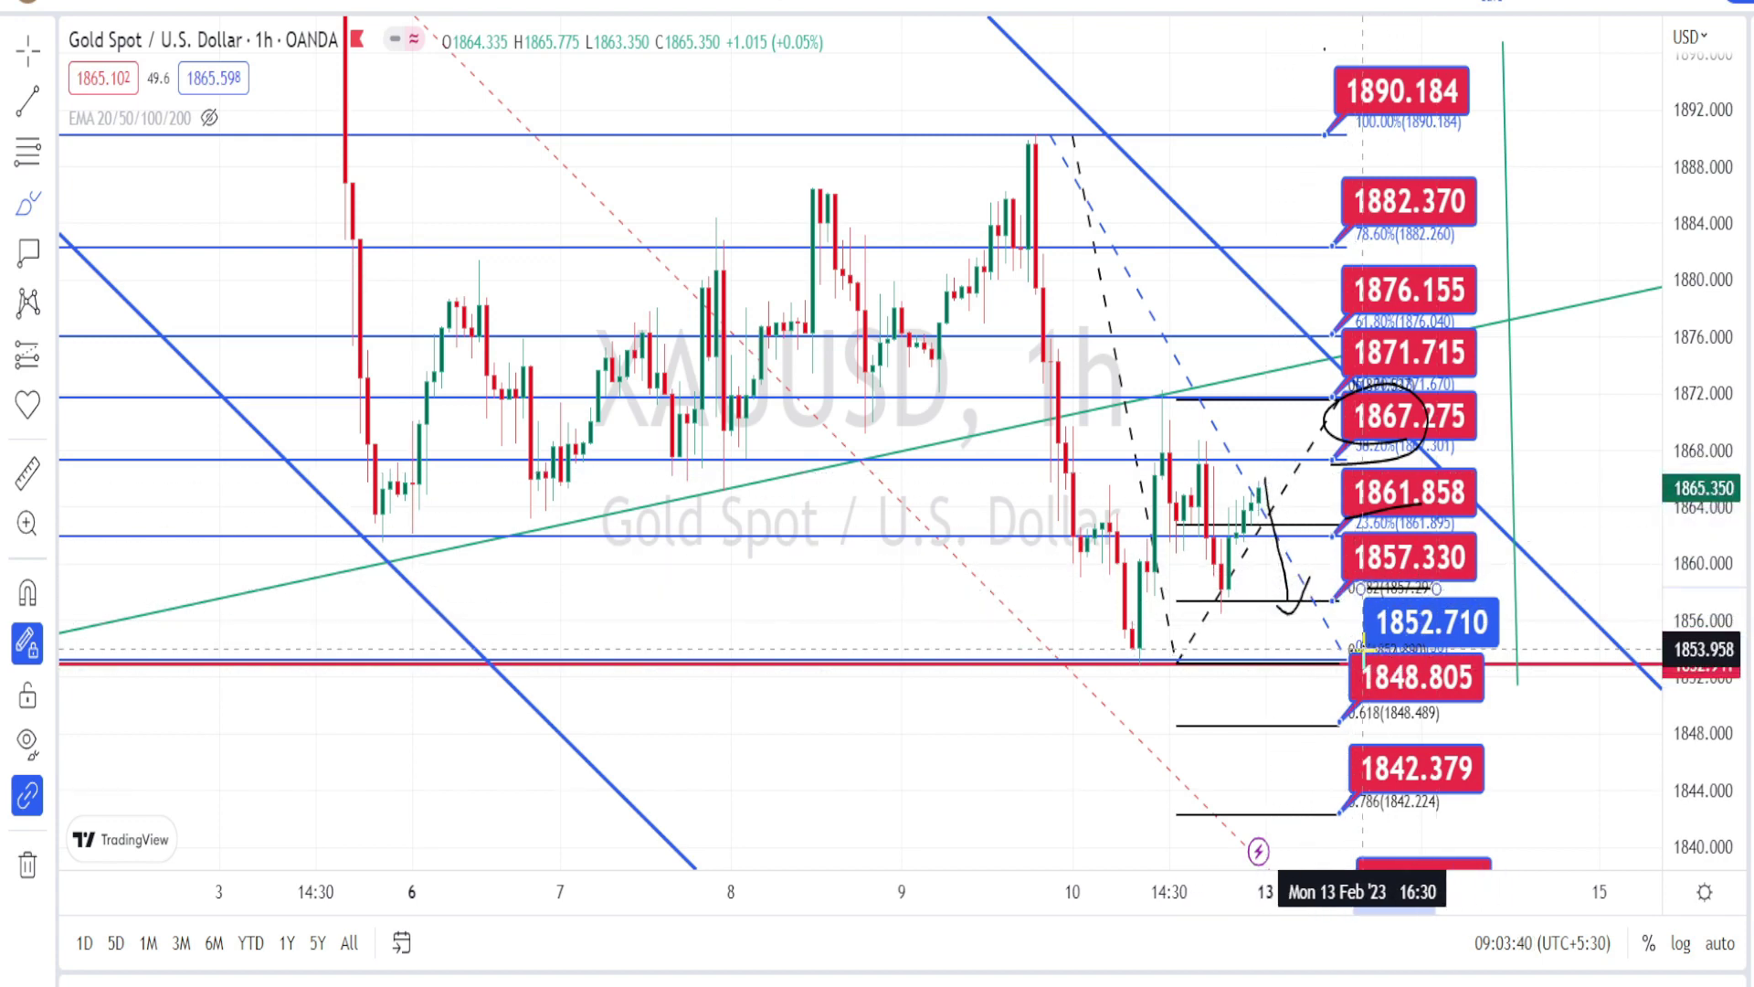
left_click_drag(1404, 647, 1452, 638)
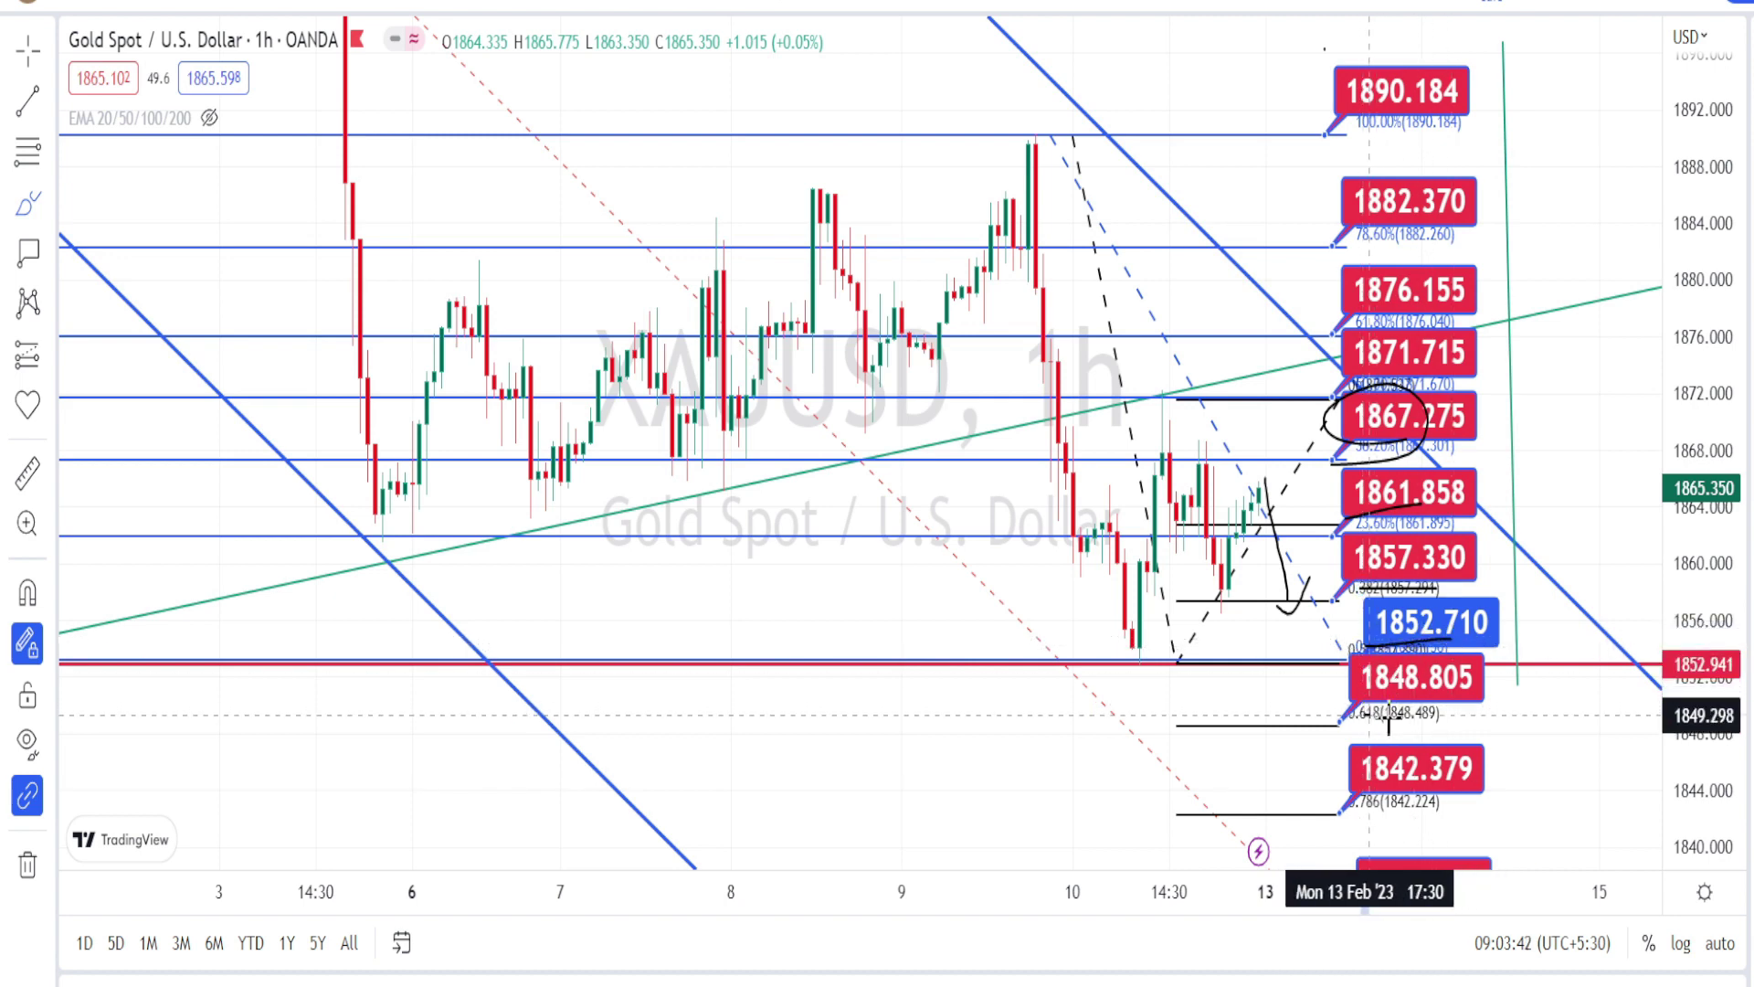
left_click_drag(1352, 804, 1431, 791)
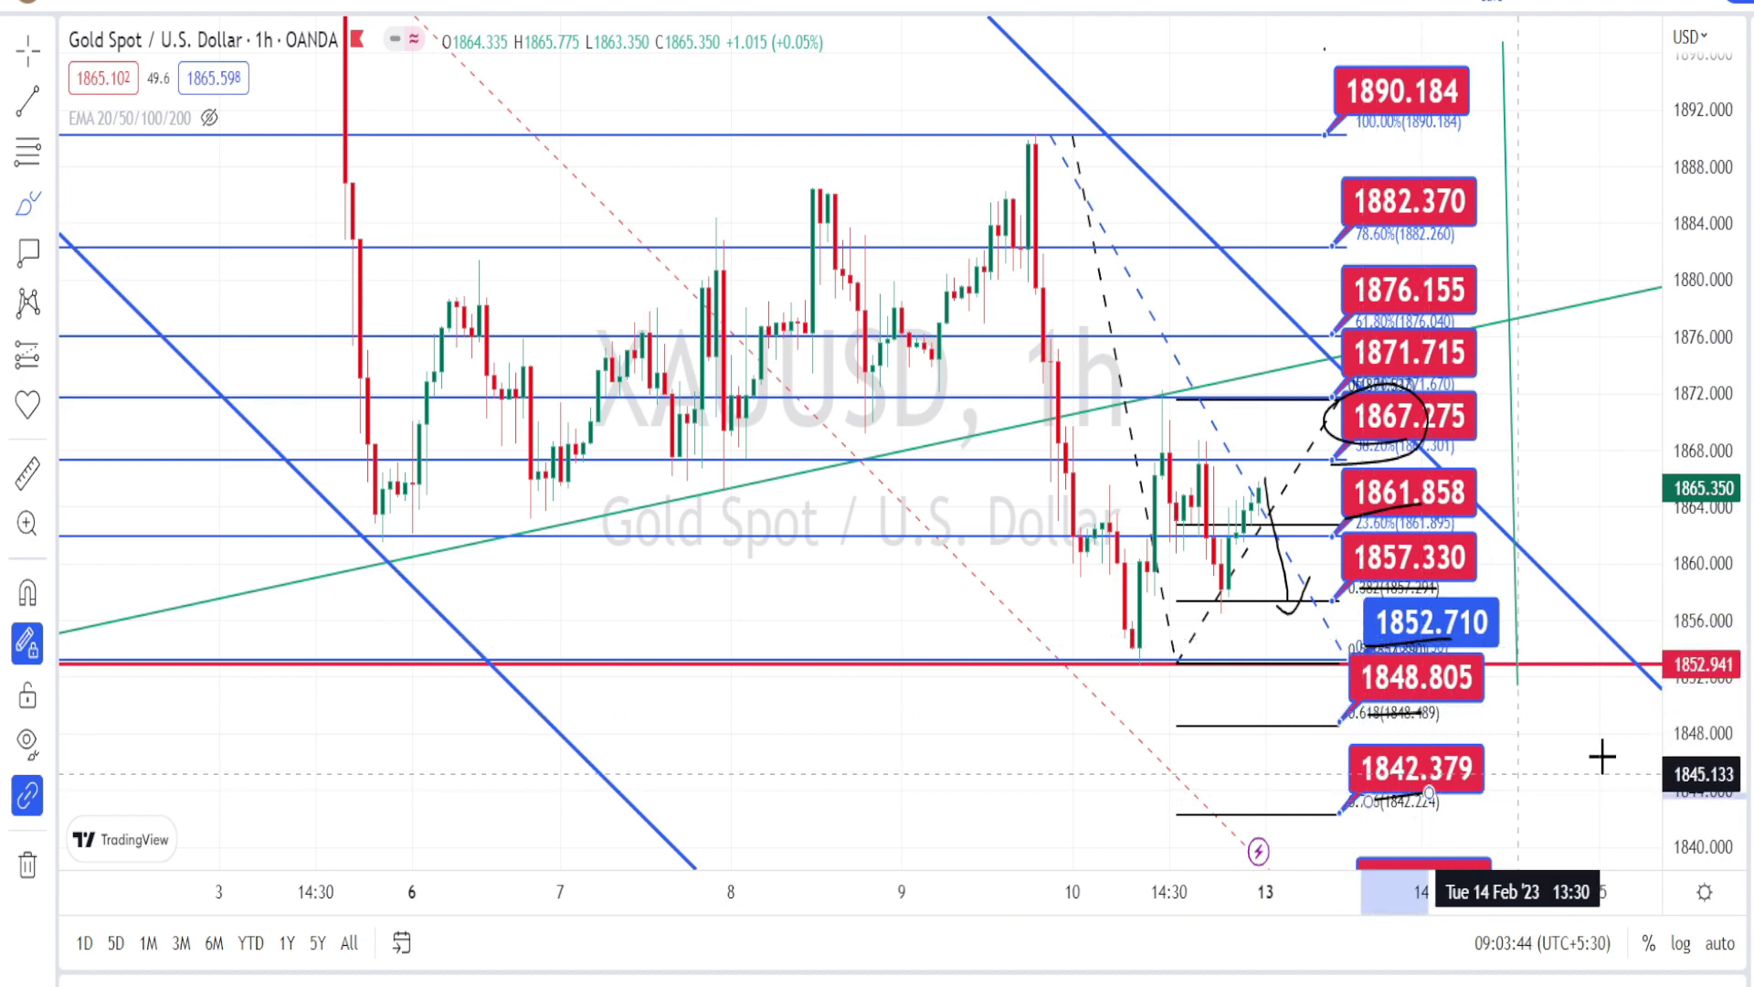
left_click_drag(1346, 711, 1438, 695)
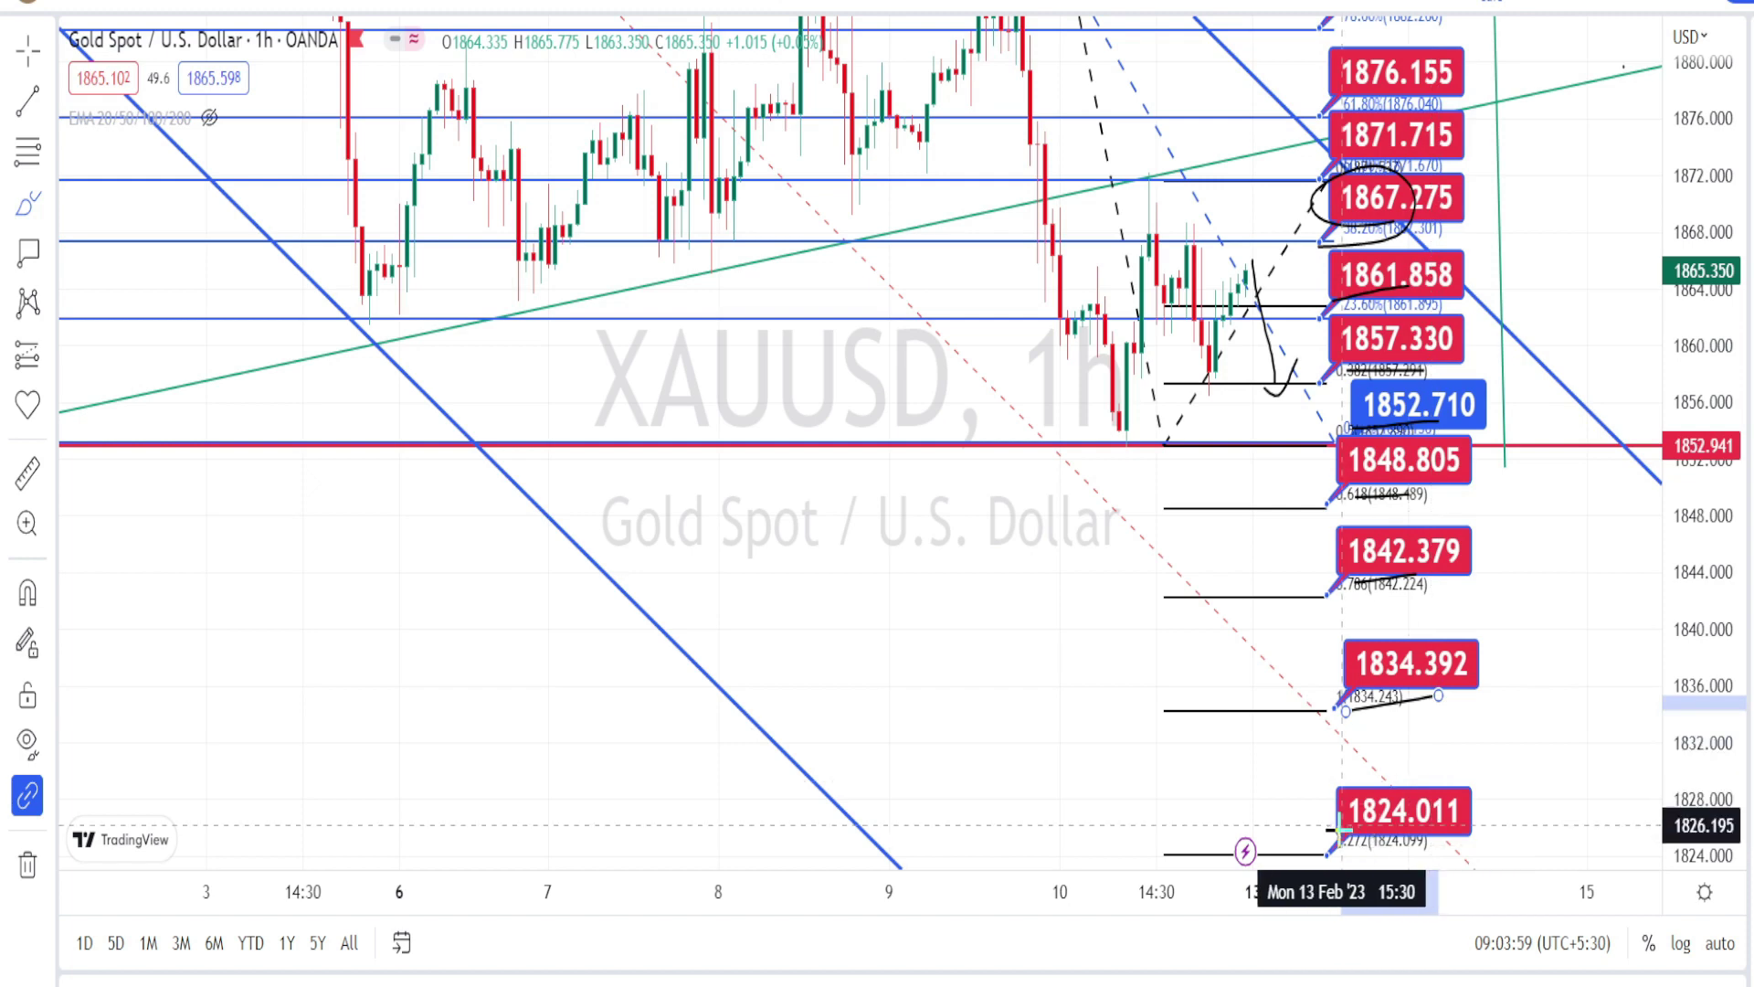
Underline the 1824.011 level and the upside levels, including 1882.370 and 1890.184, with the brush on the 1-hour chart
left_click_drag(1340, 831, 1449, 821)
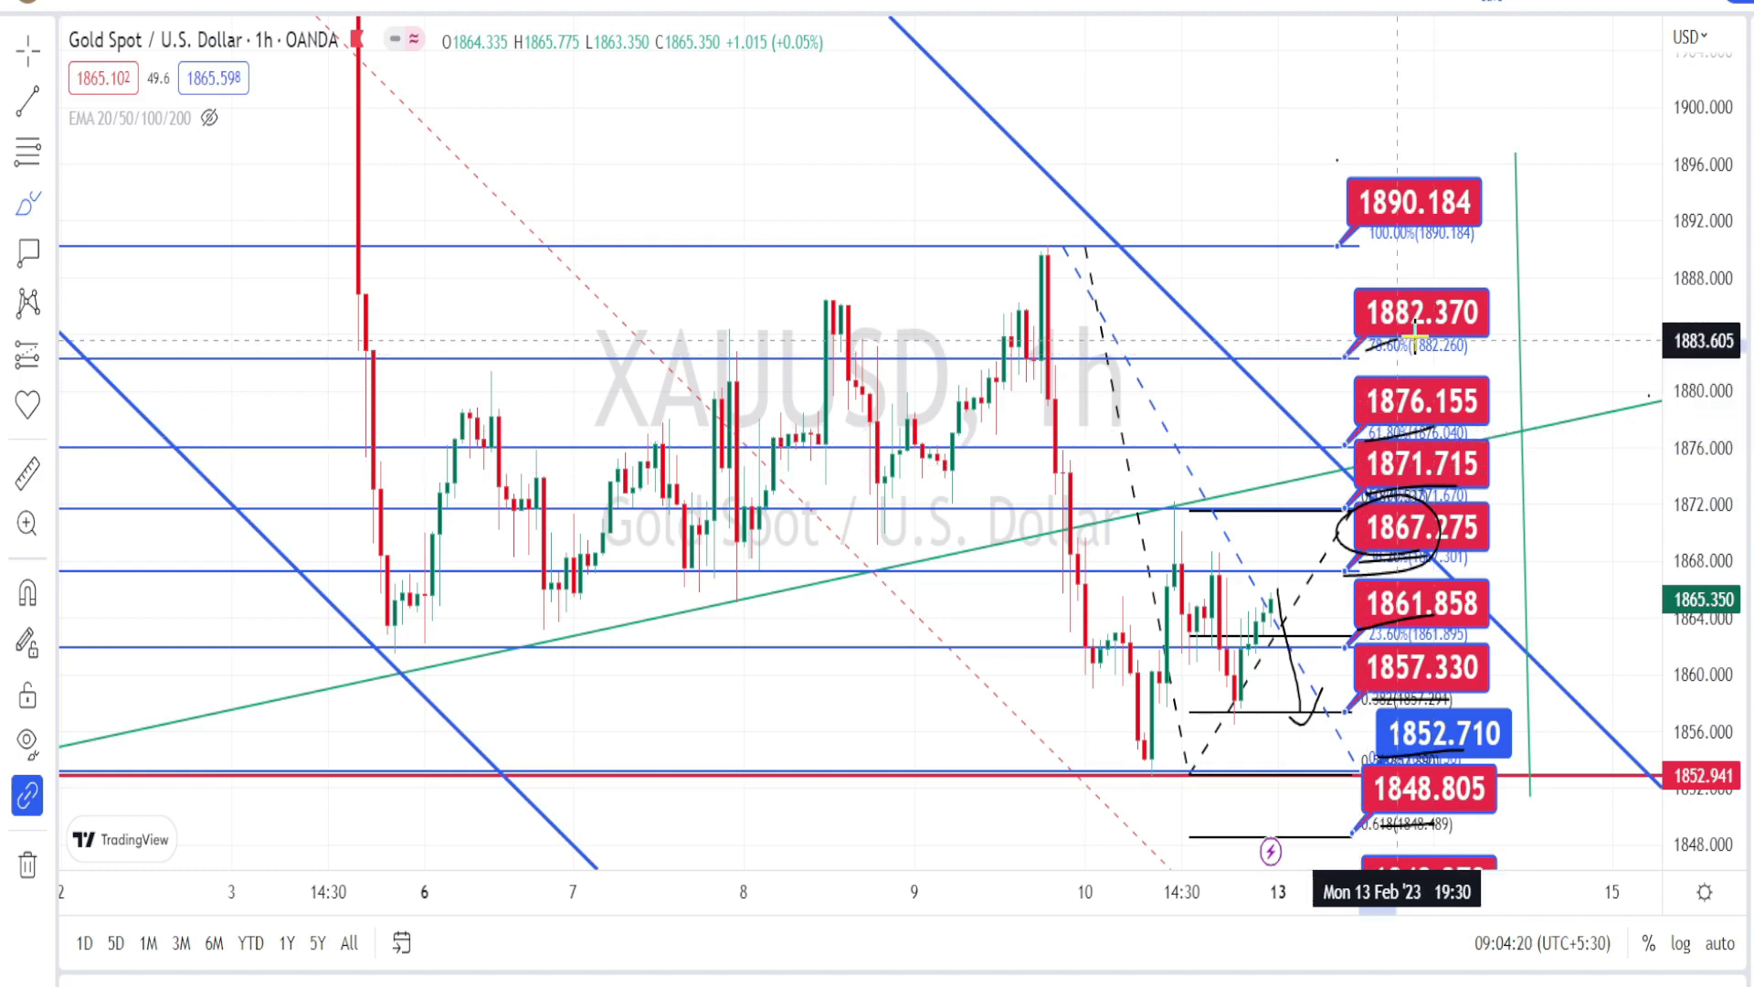
left_click_drag(1353, 245, 1451, 233)
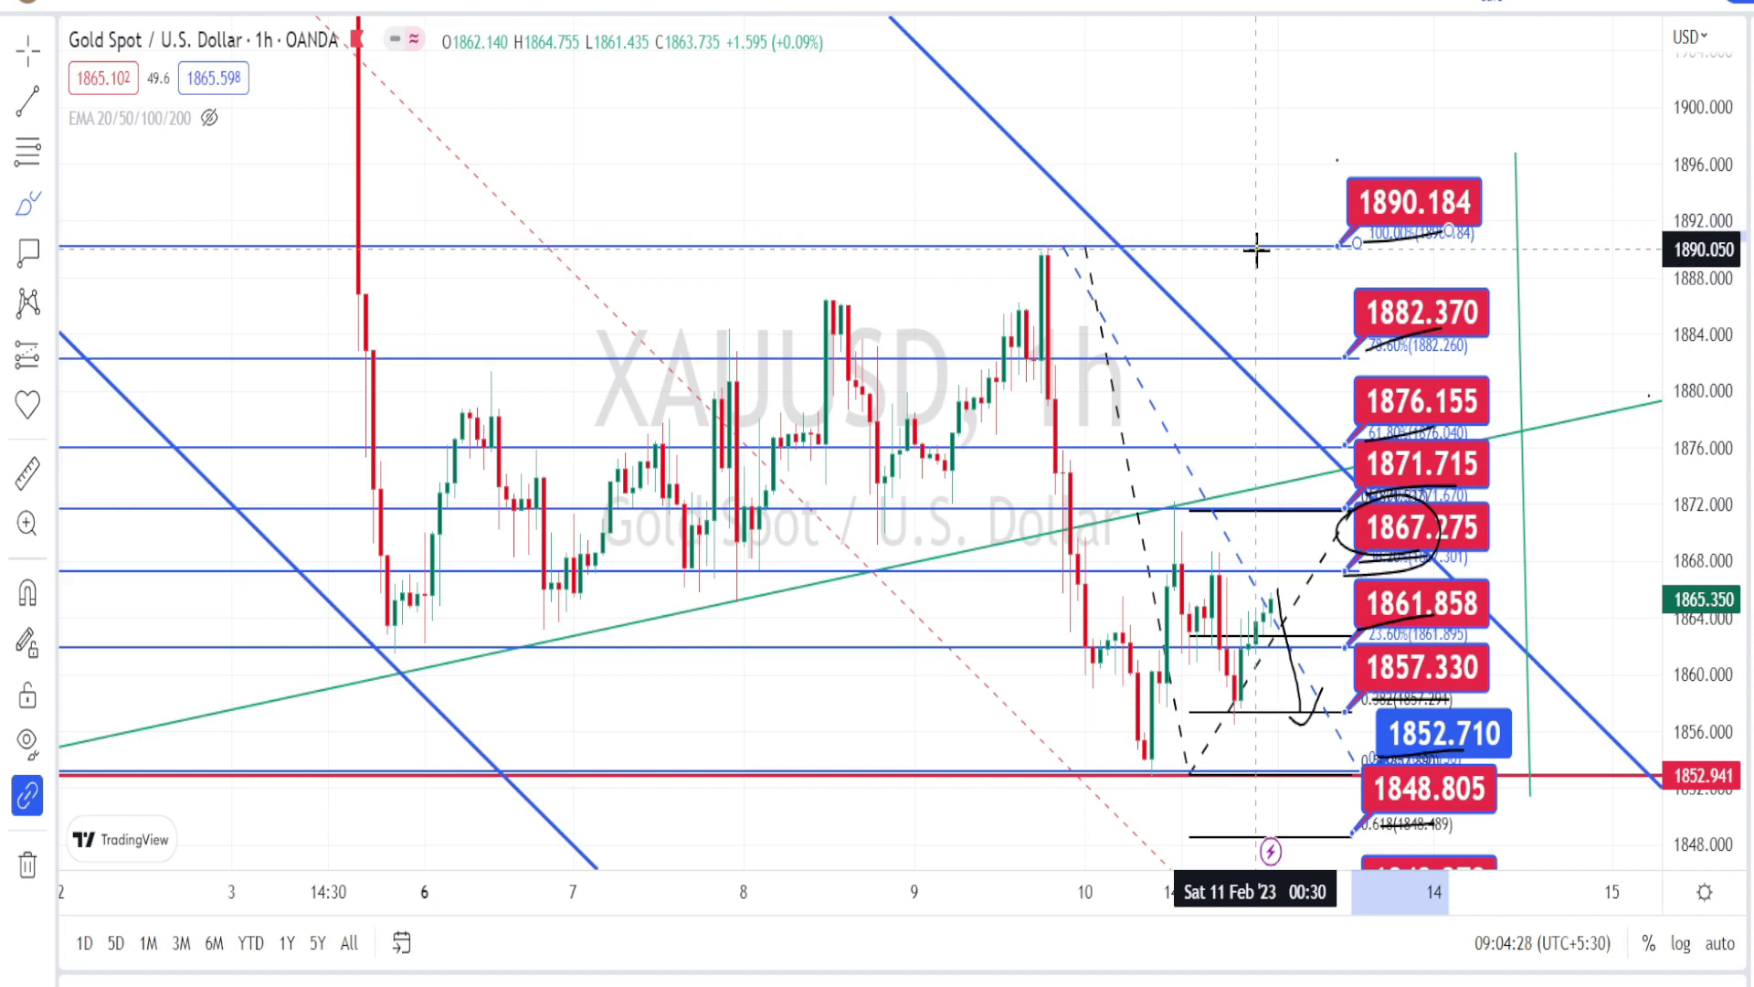
Brush an upward arrow from about 1890 to 1897 with a circle around it, and circle and underline the 1890.184 level
mouse_move(1257, 243)
left_mouse_down()
mouse_move(1280, 147)
mouse_move(1258, 165)
mouse_move(1277, 146)
left_mouse_up()
left_click_drag(1280, 159, 1300, 236)
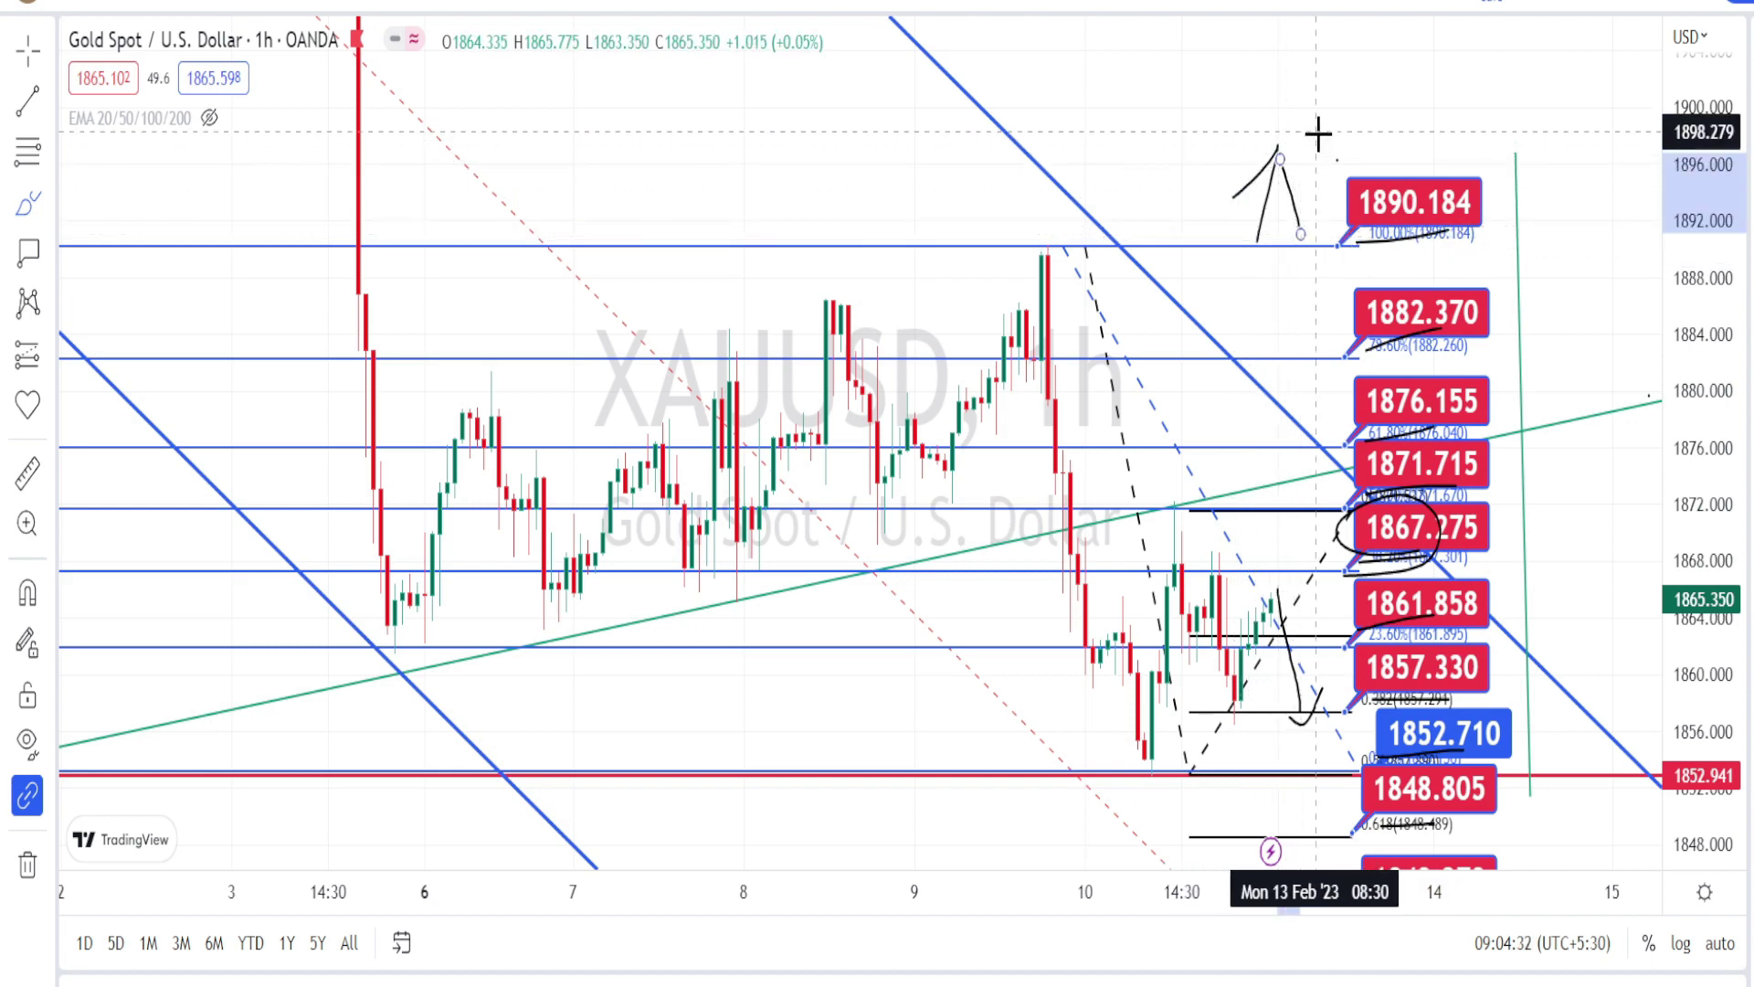
mouse_move(1293, 127)
left_mouse_down()
mouse_move(1245, 157)
mouse_move(1273, 274)
mouse_move(1315, 130)
left_mouse_up()
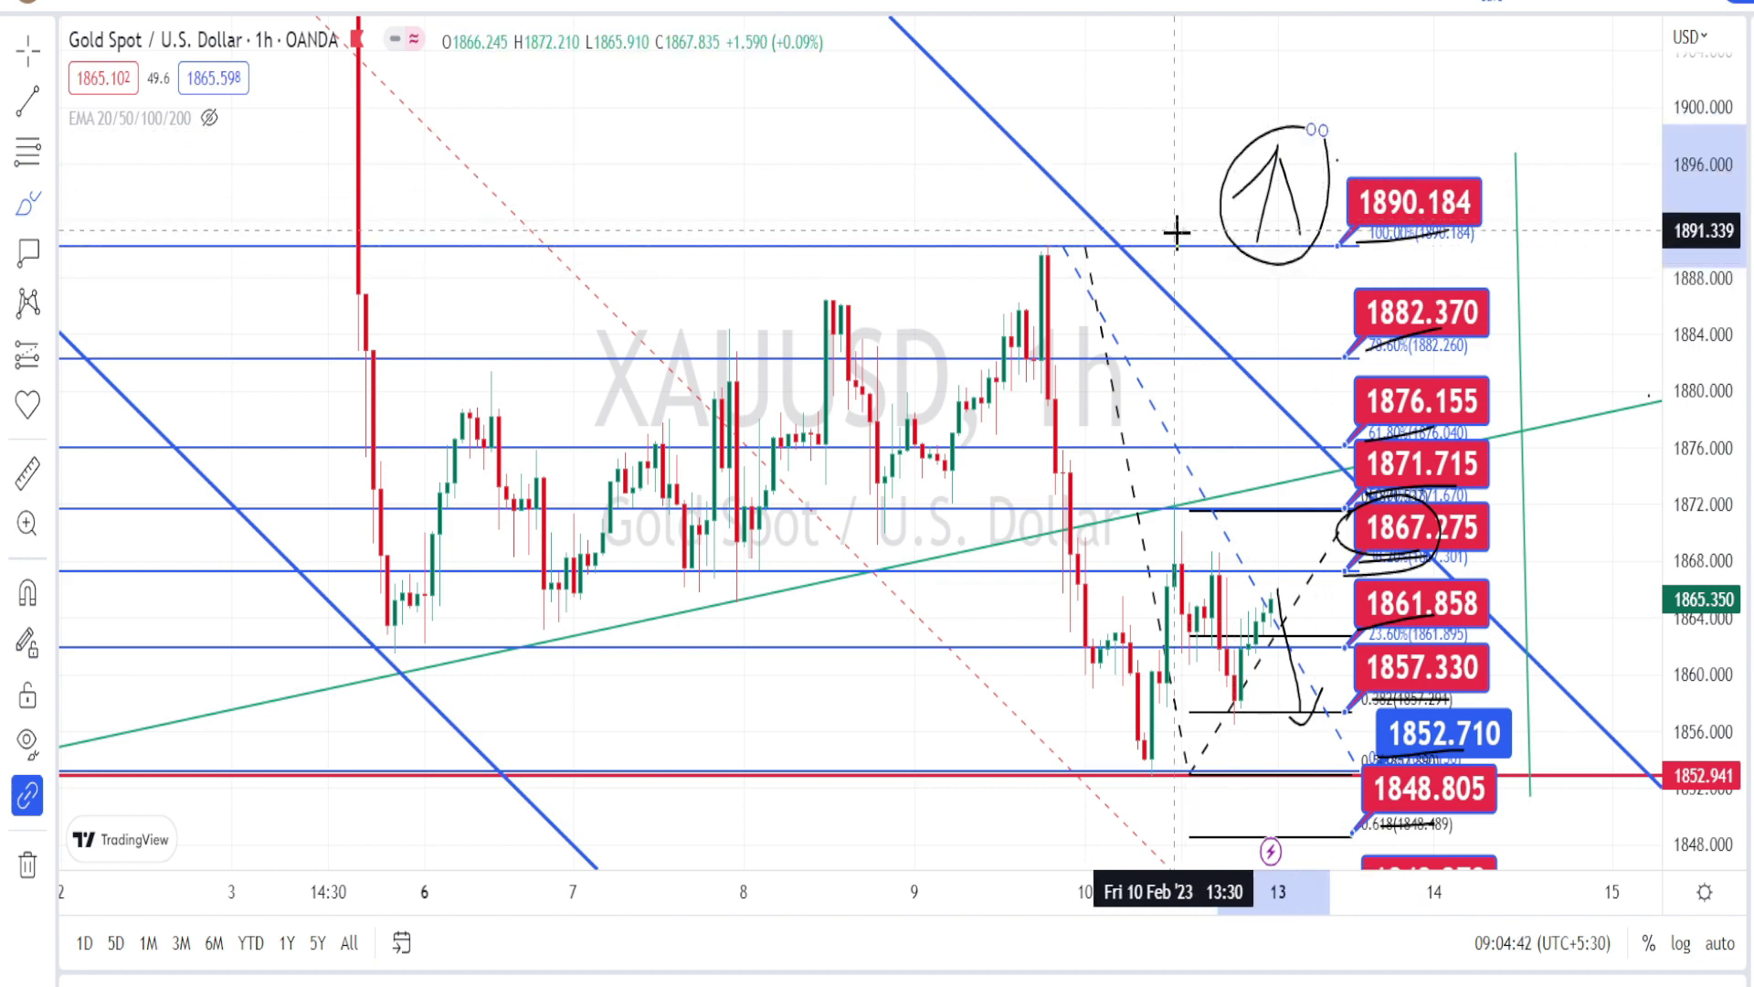
mouse_move(1353, 245)
left_mouse_down()
mouse_move(1475, 234)
mouse_move(1418, 169)
mouse_move(1339, 212)
left_mouse_up()
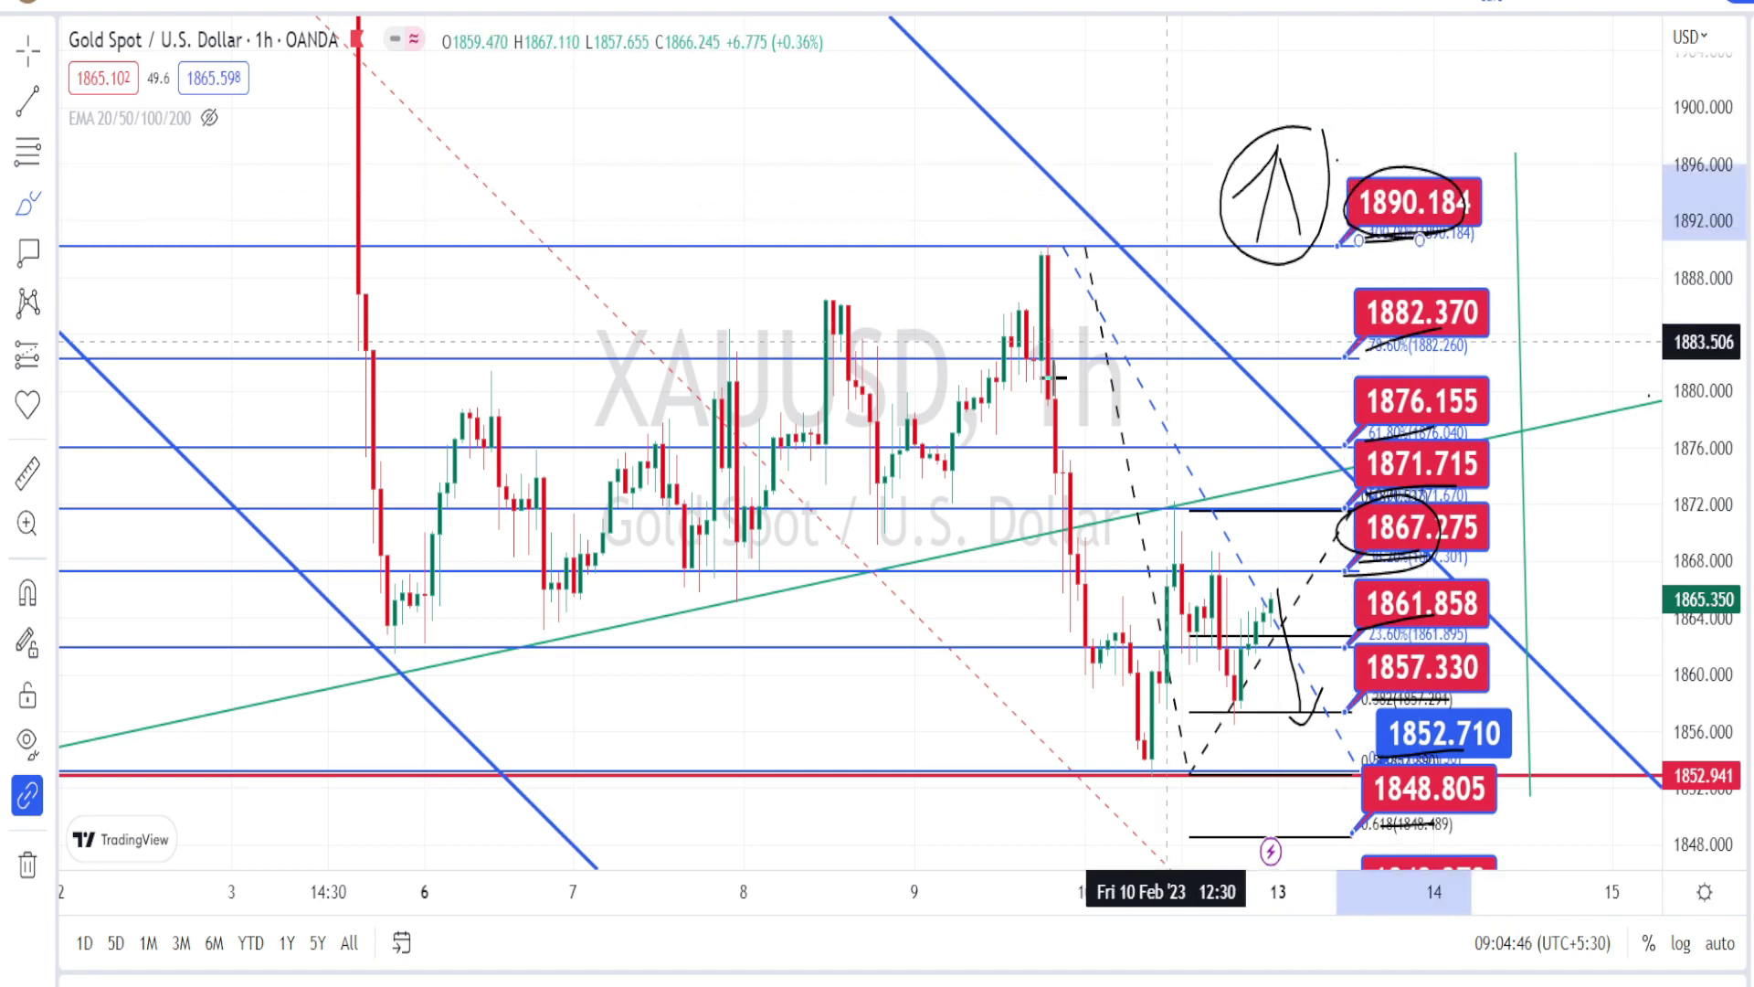
mouse_move(1062, 334)
left_mouse_down()
mouse_move(1149, 742)
mouse_move(1288, 485)
mouse_move(1330, 554)
mouse_move(1352, 836)
mouse_move(1389, 720)
left_mouse_up()
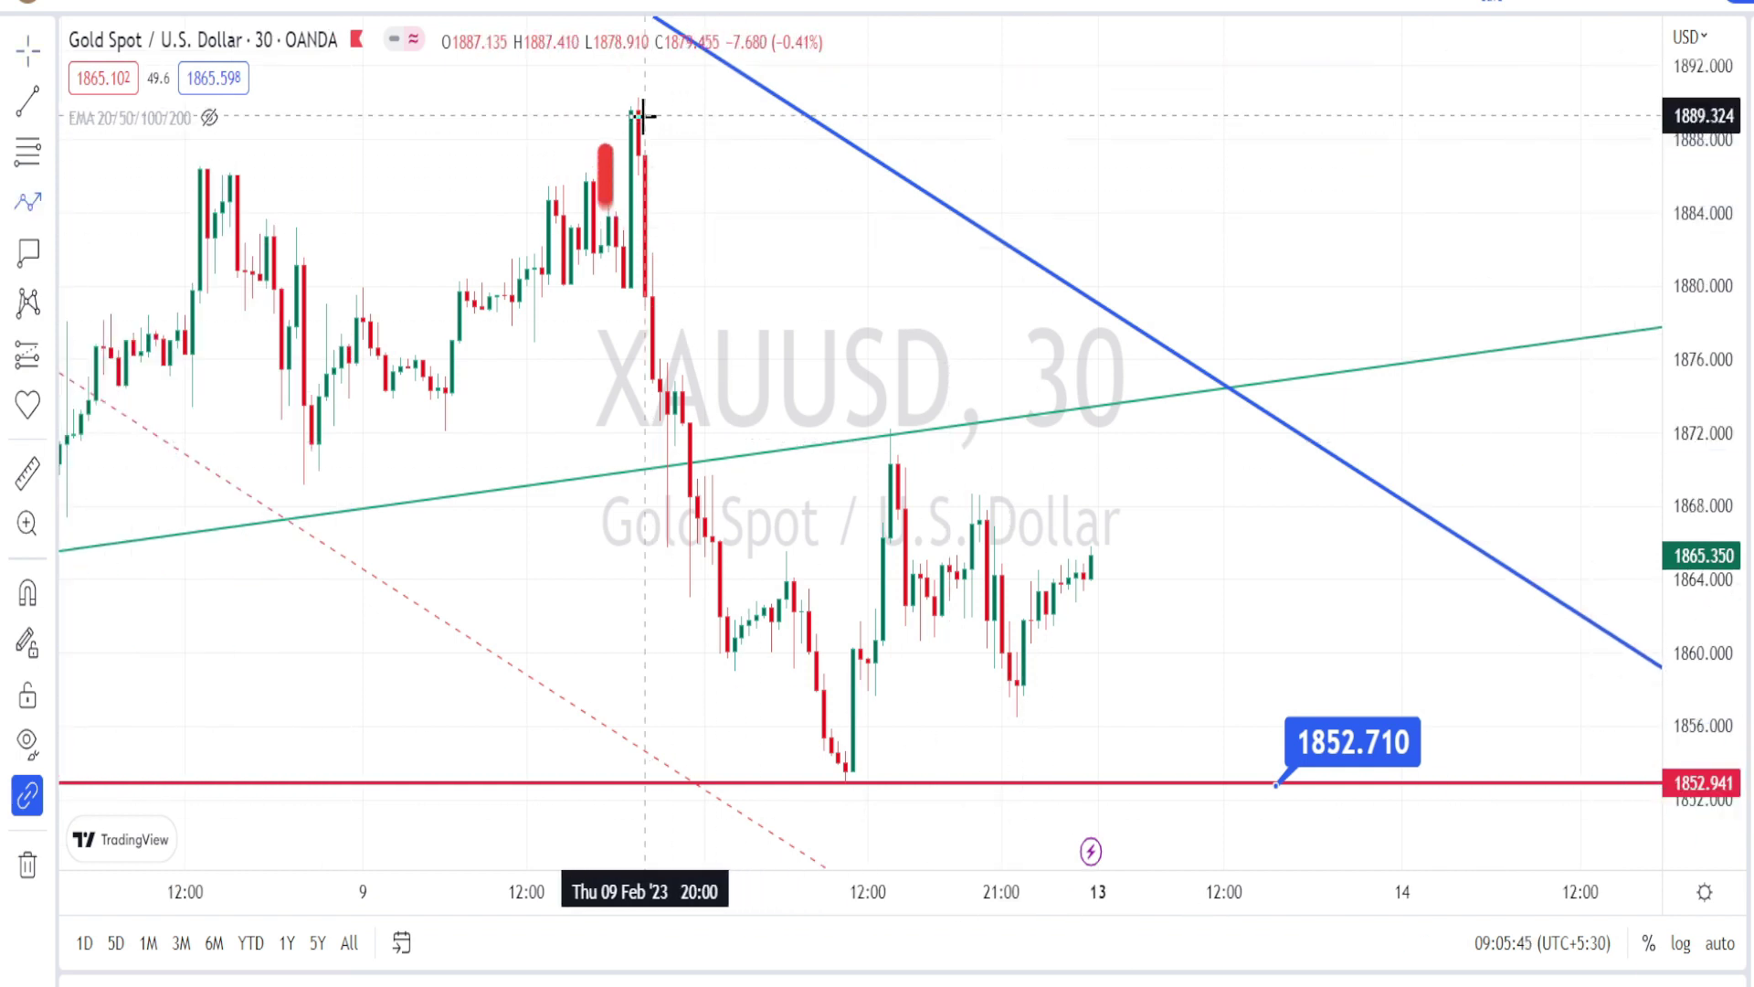
Trace a path on the 30-minute chart from the 9 February high to the low near 1853, up to about 1873, and down to about 1856
left_click(663, 231)
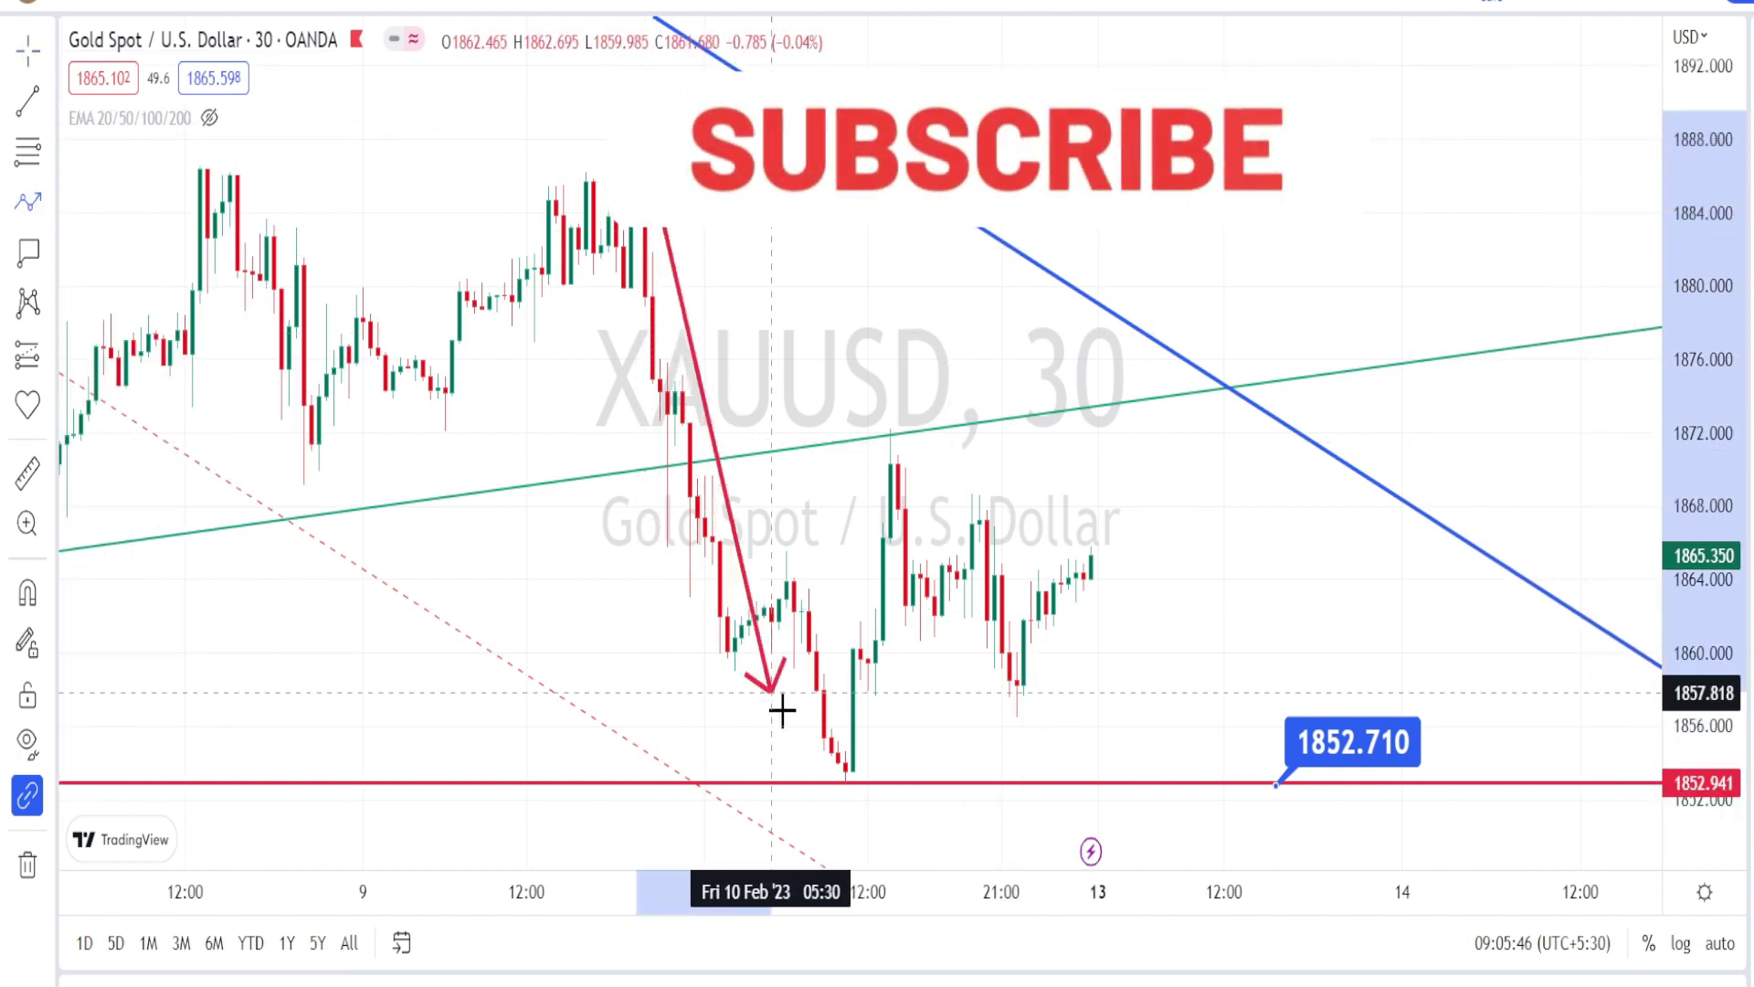
left_click(846, 784)
left_click(846, 783)
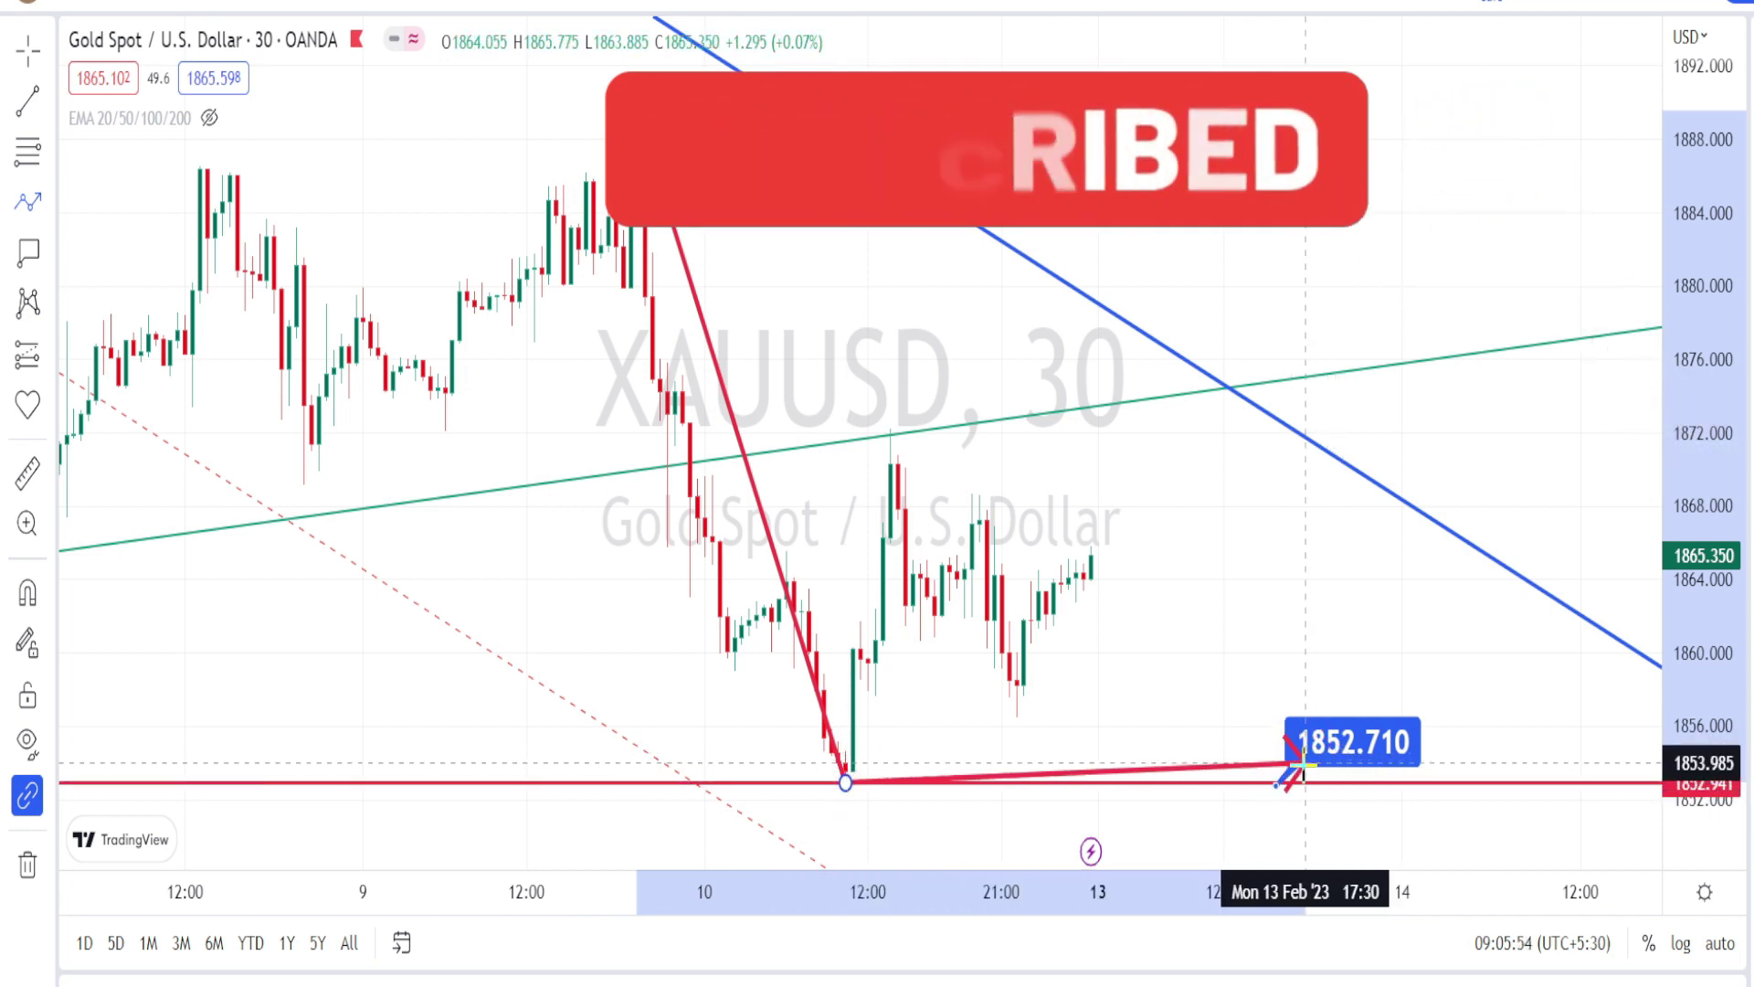
left_click(898, 416)
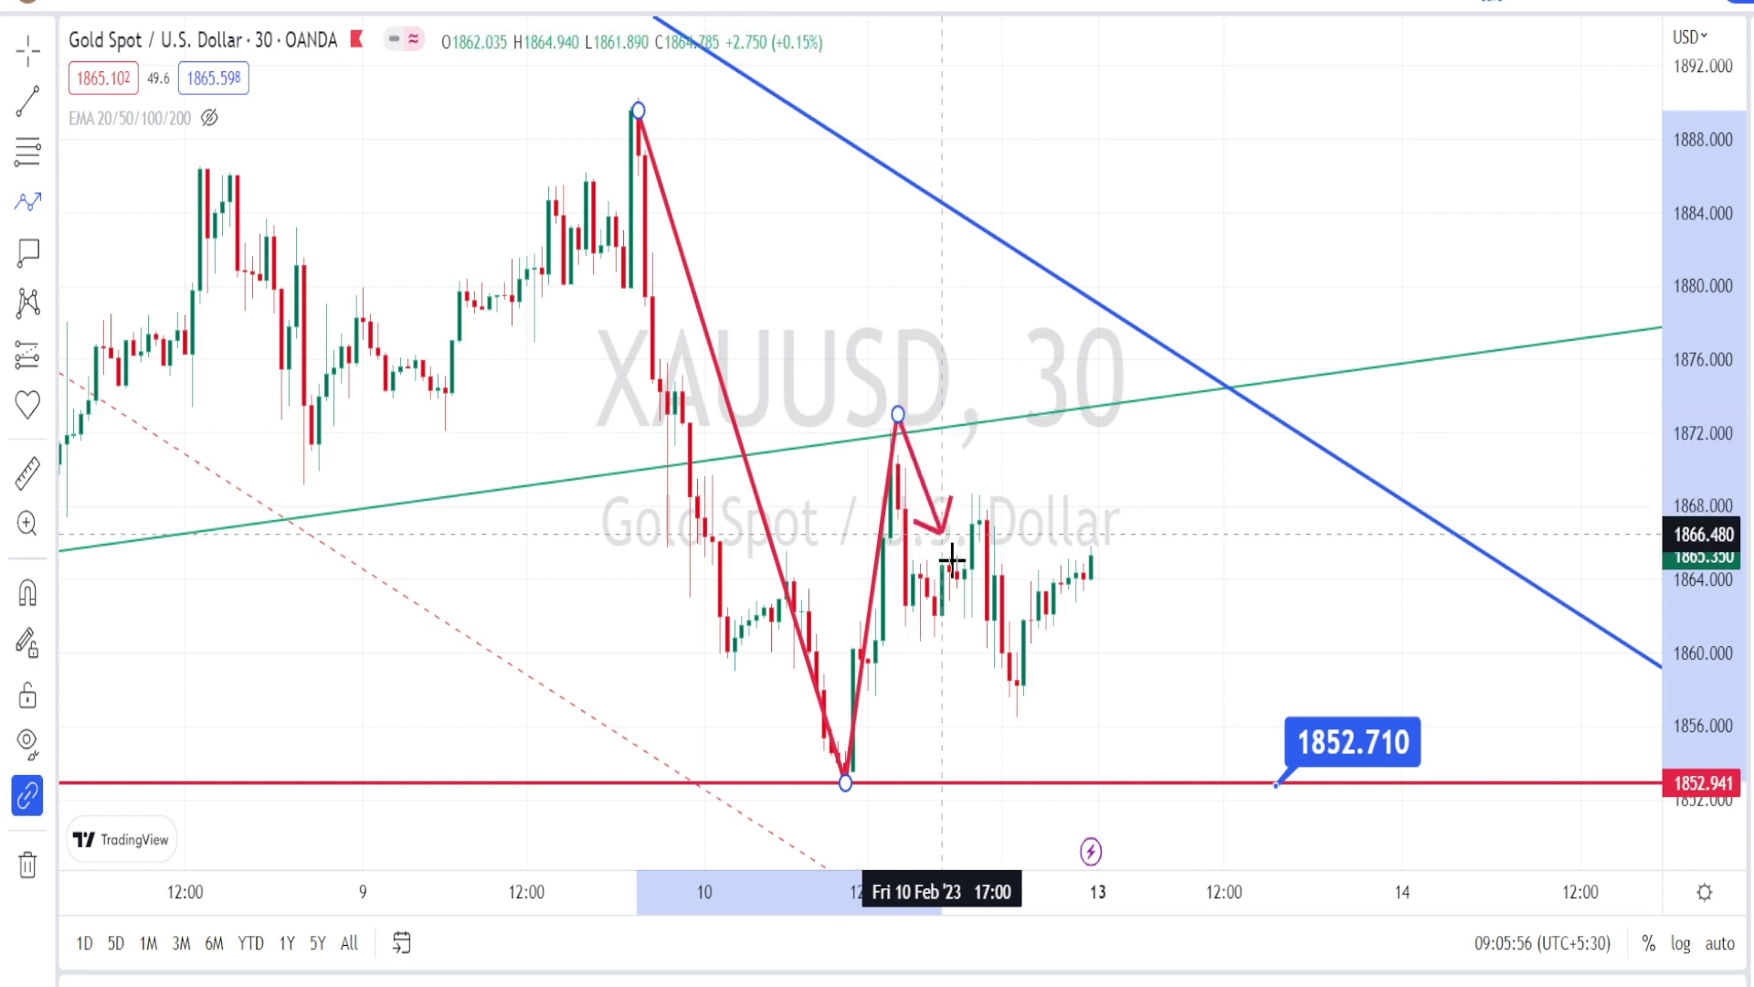
left_click(1030, 724)
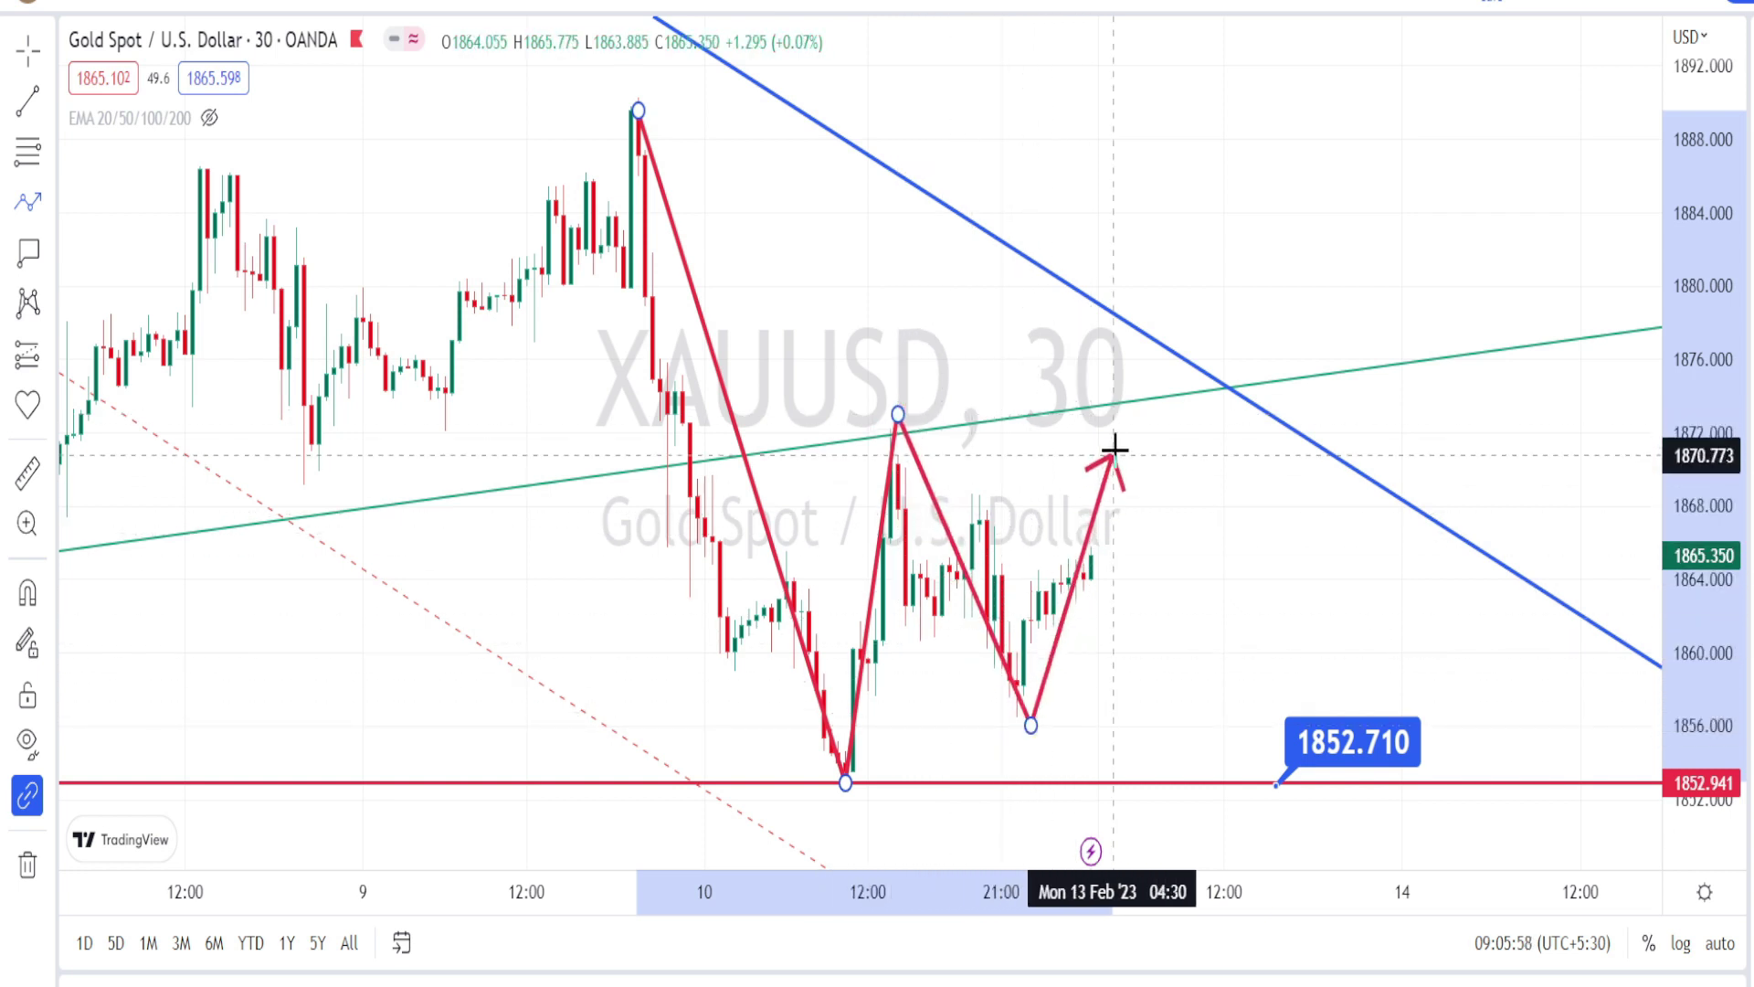
Extend the path via about 1873 and 1861 to the trend lines' crossing, down to the red support, up to the blue line, and down to about 1850
left_click(1172, 624)
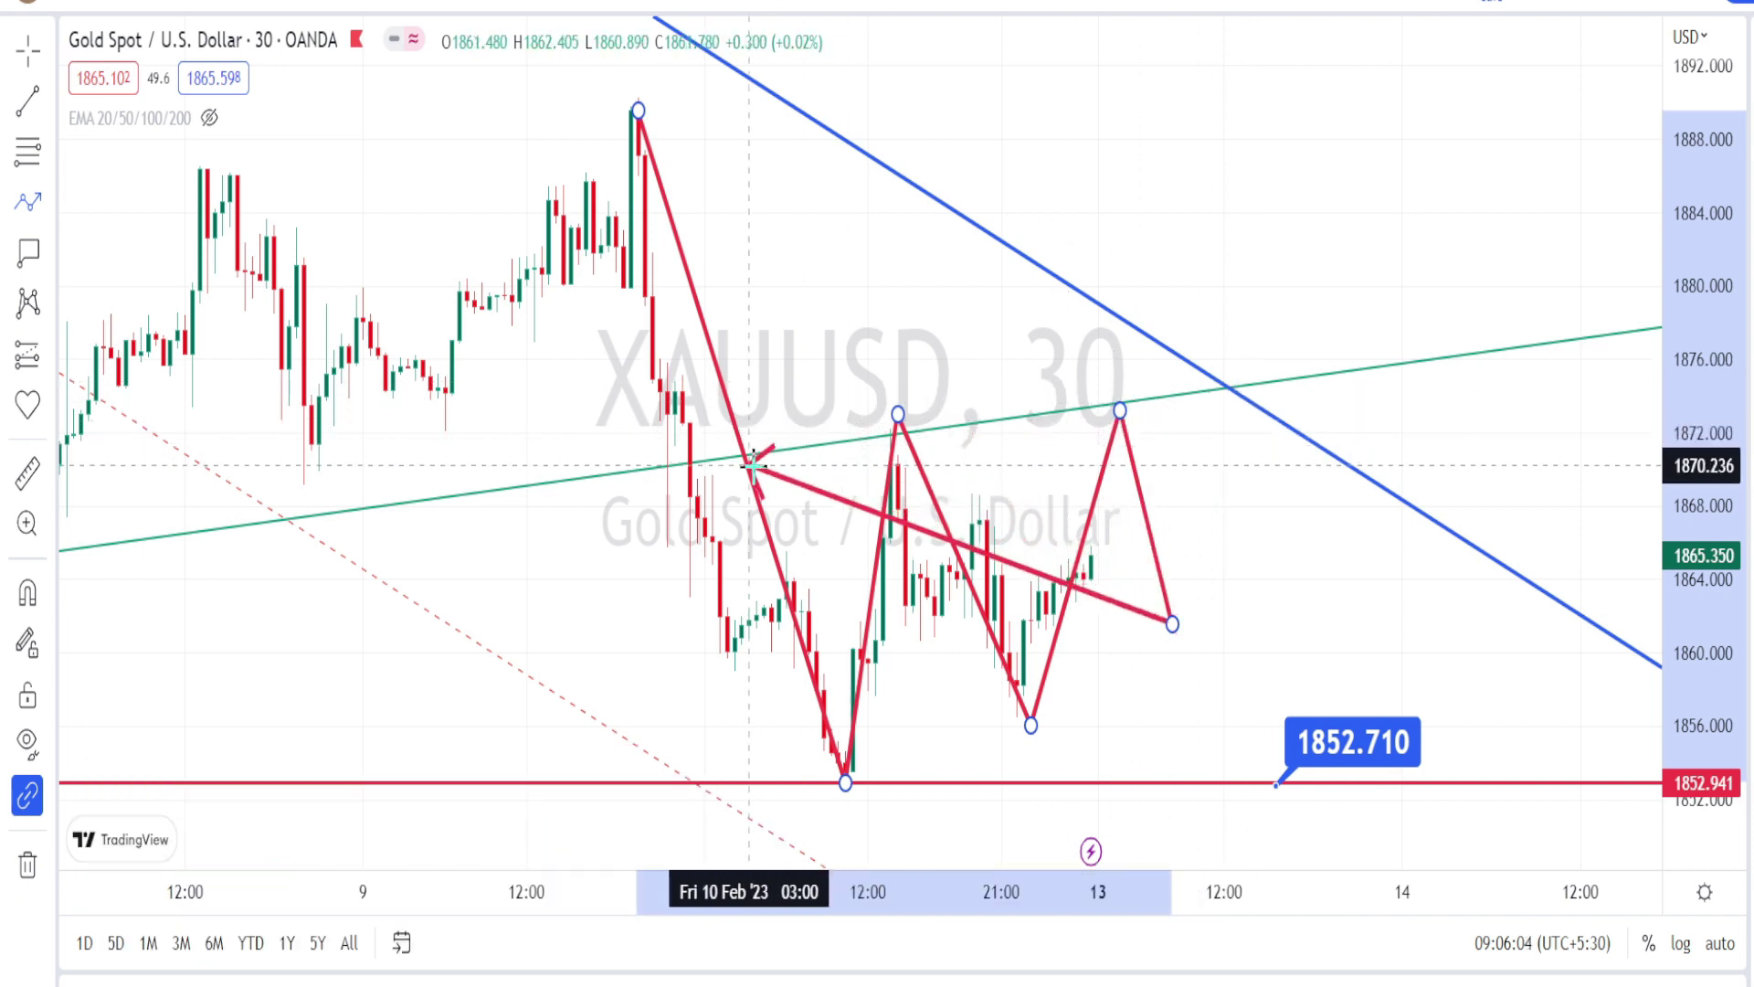
left_click(1233, 388)
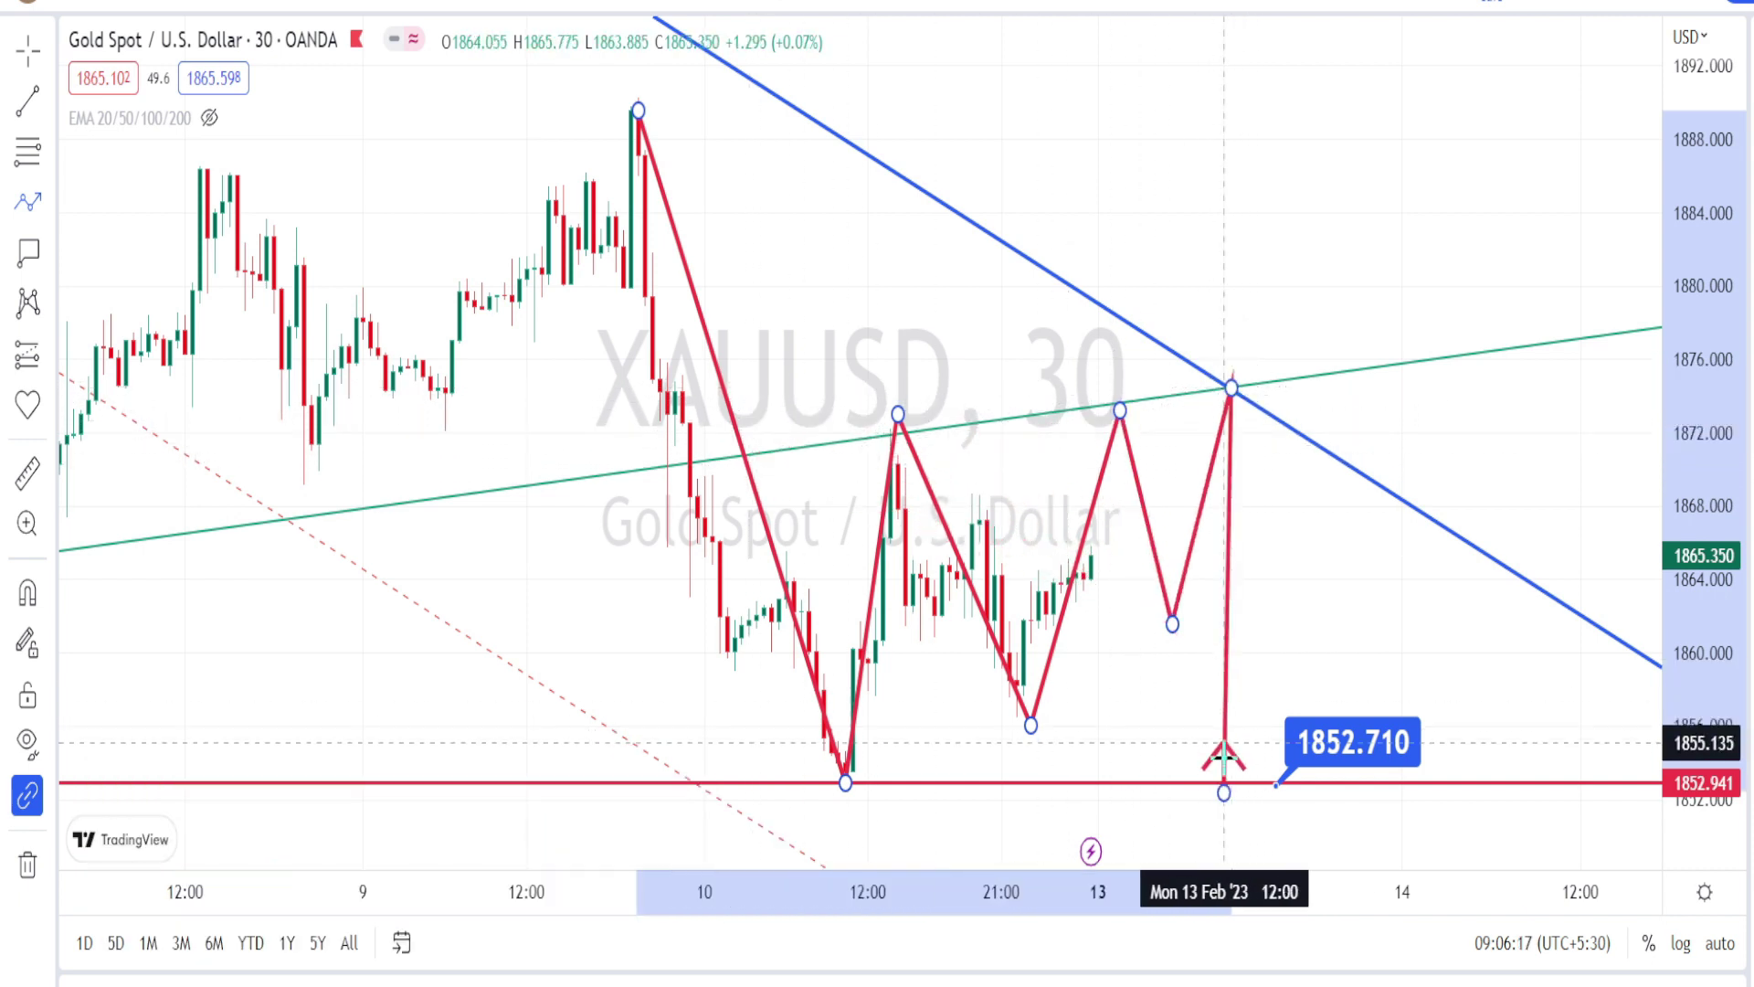
left_click(1224, 791)
left_click(1408, 500)
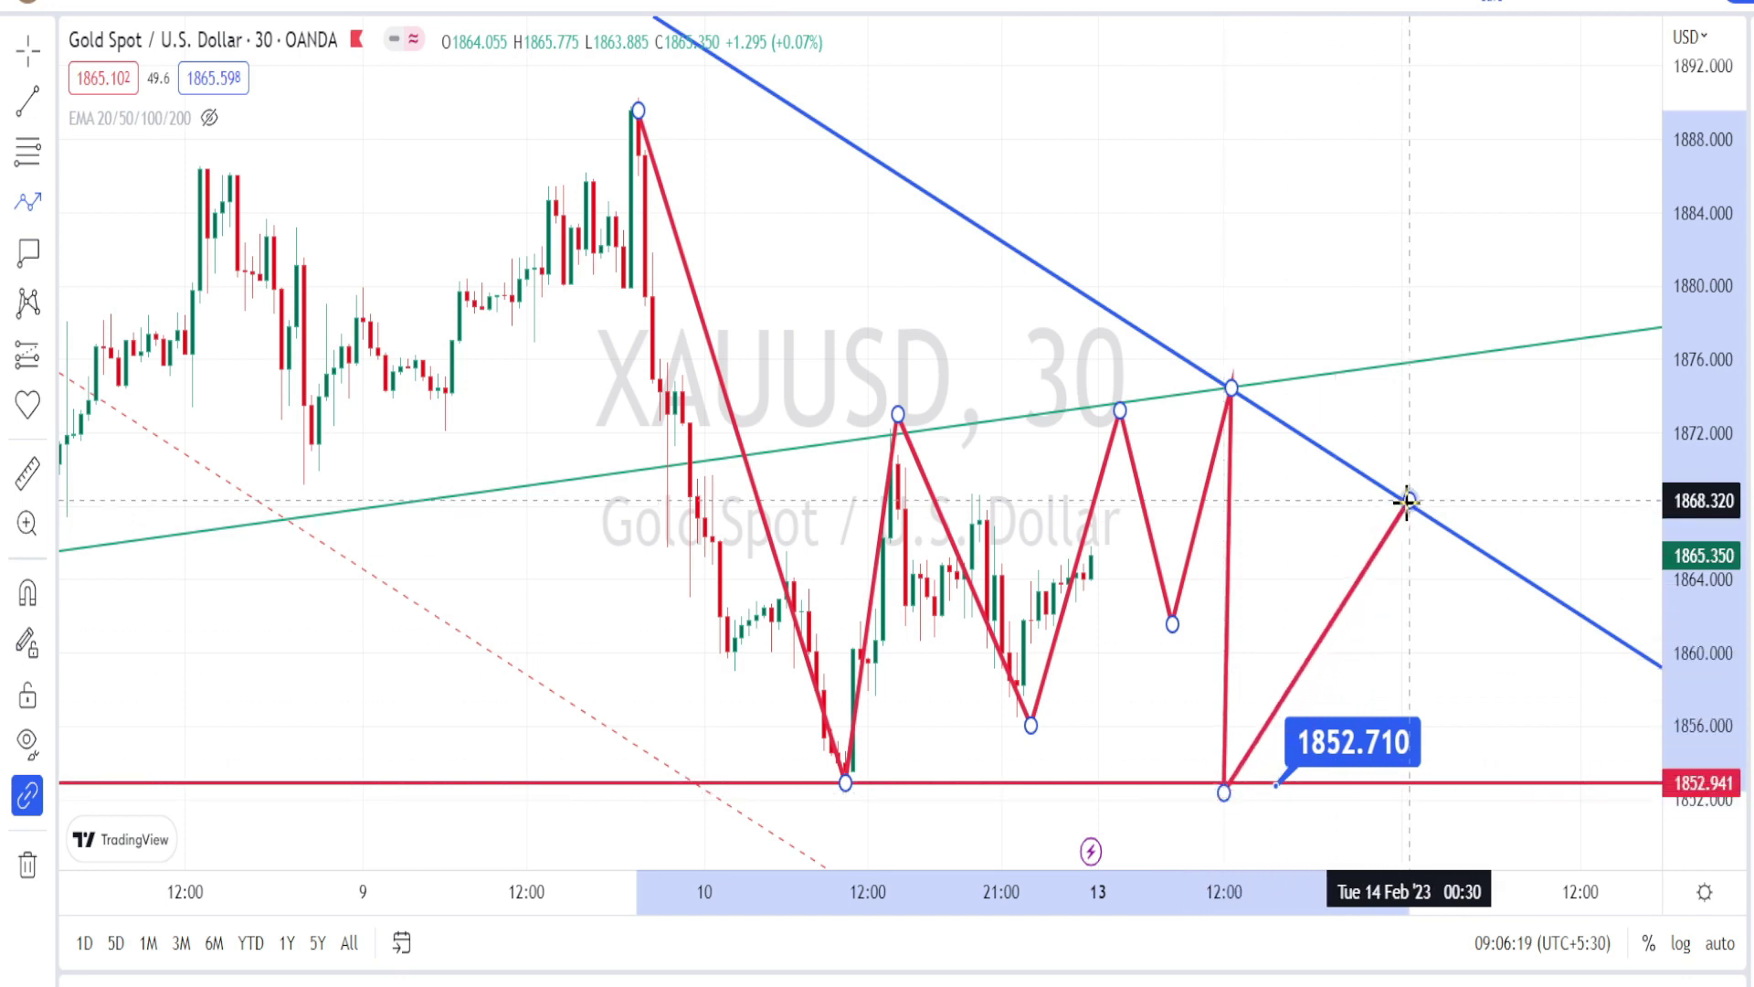
left_click(1417, 841)
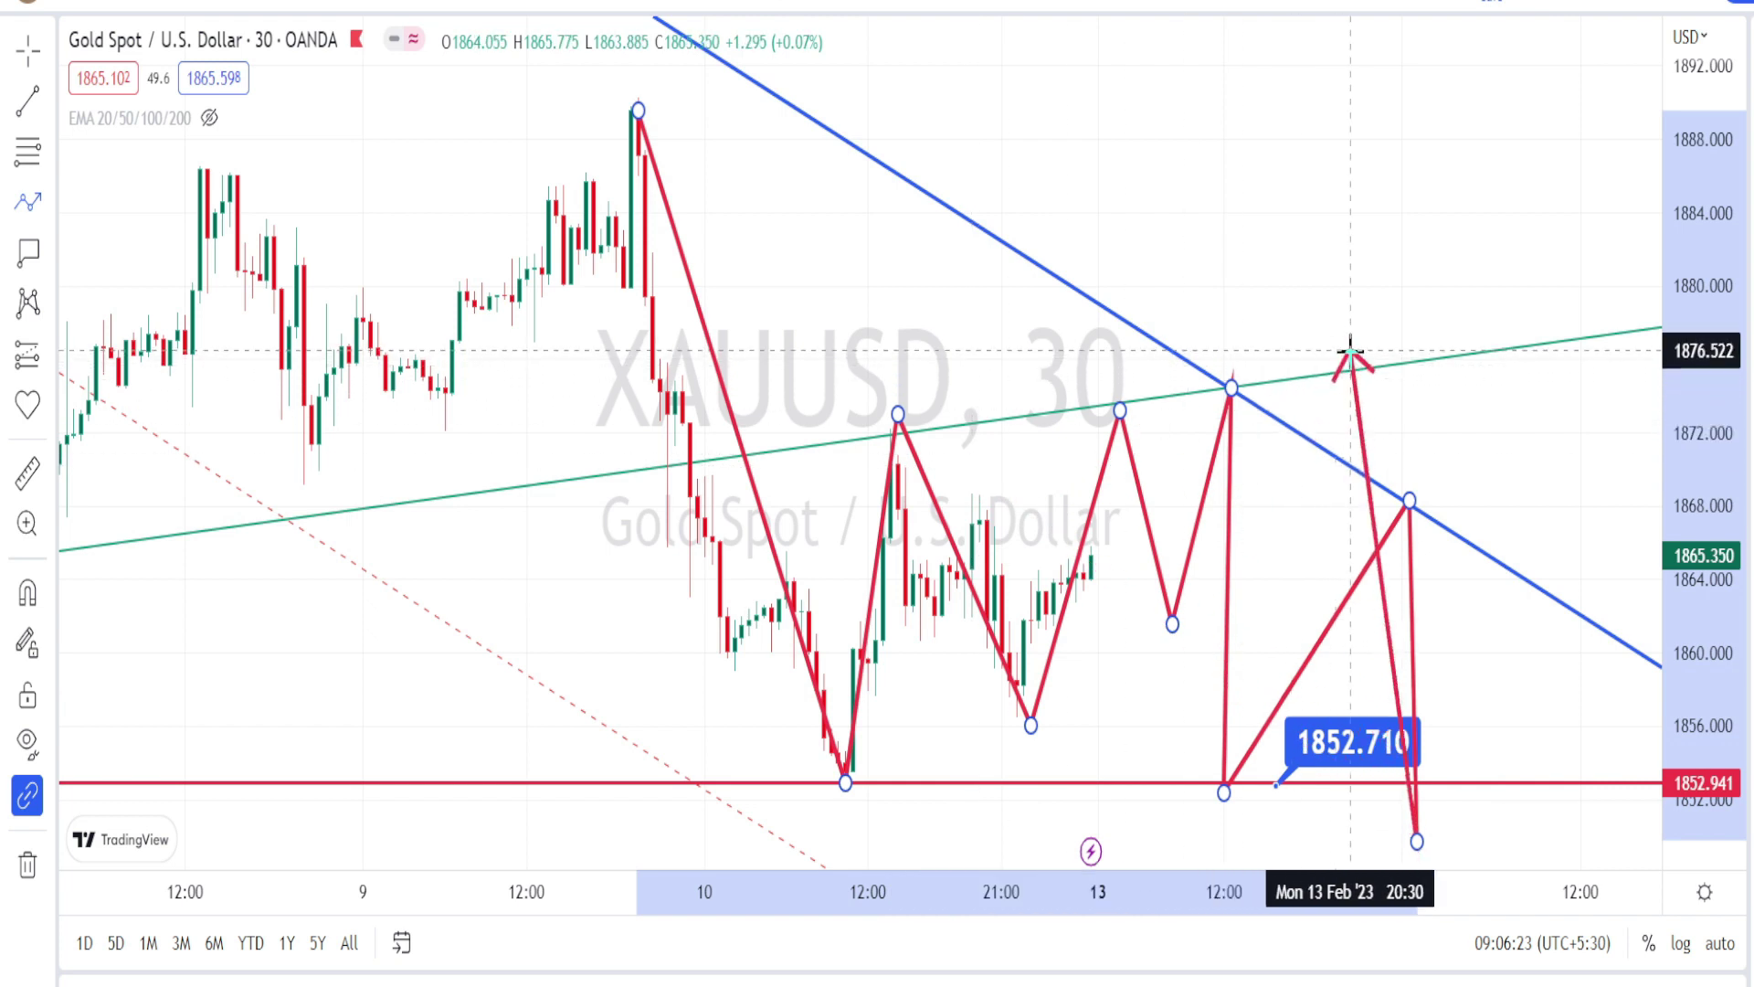
Continue the path back to the trend lines' crossing, up to about 1891, down to the green line near 1876, and steeply up again
left_click(1232, 389)
left_click(1276, 84)
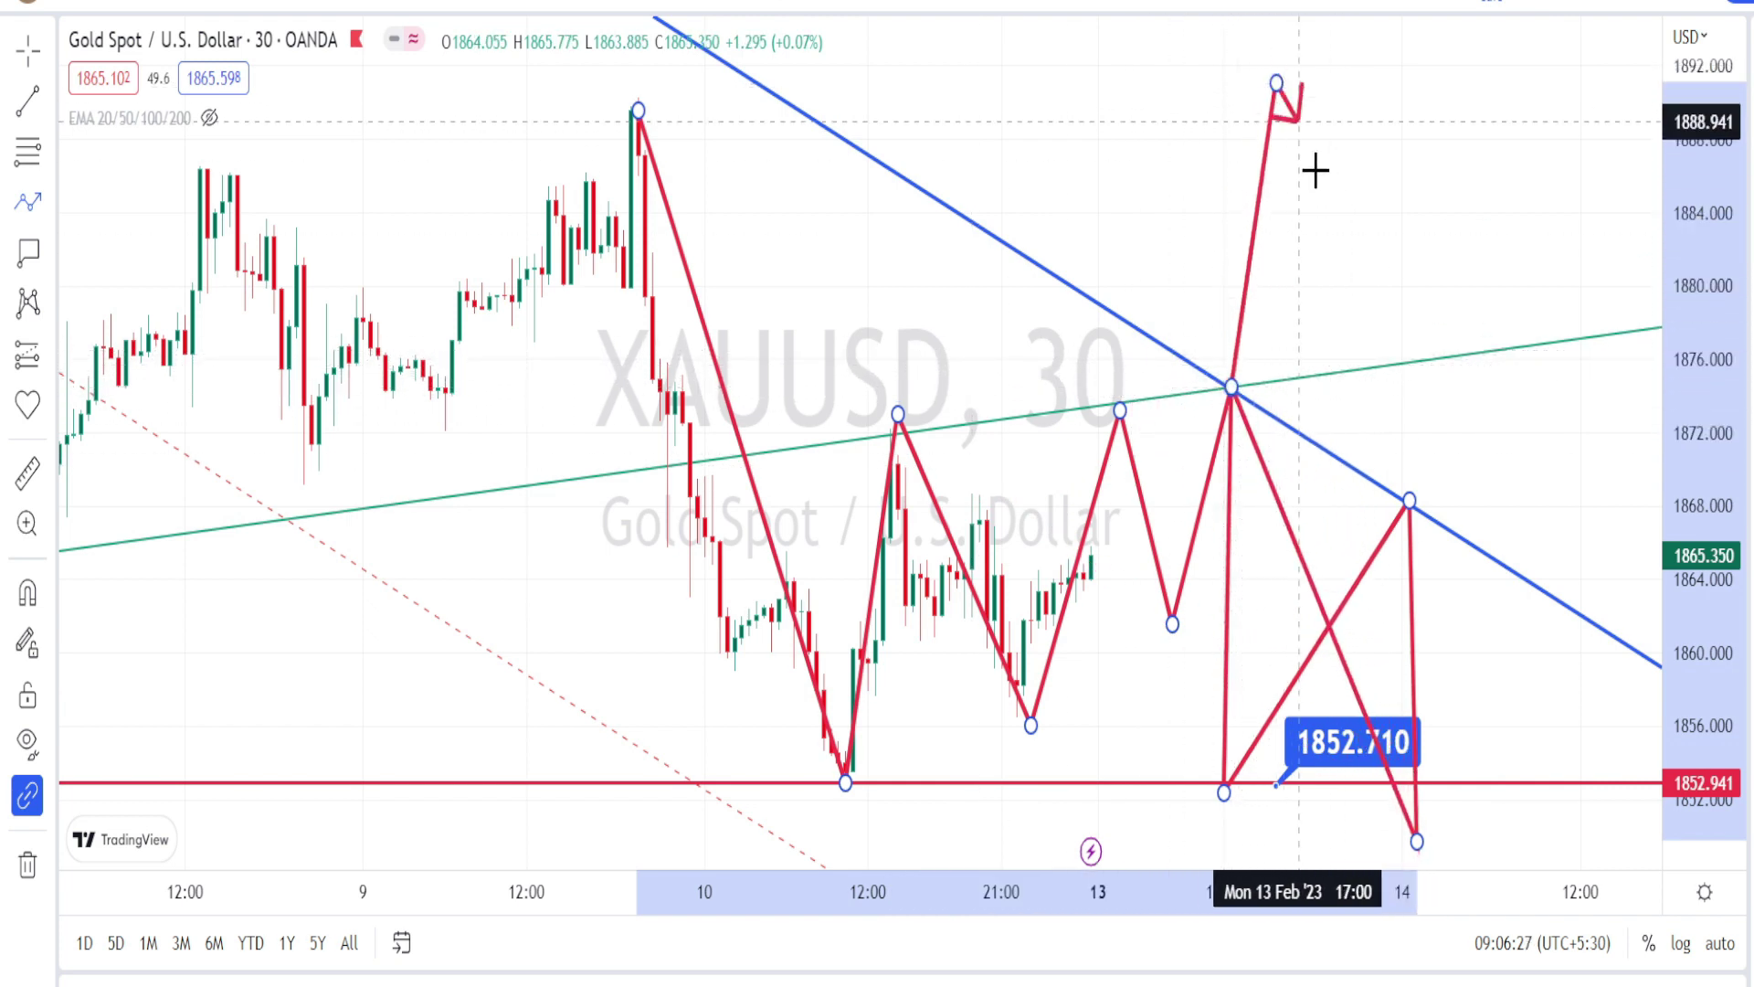
left_click(1395, 359)
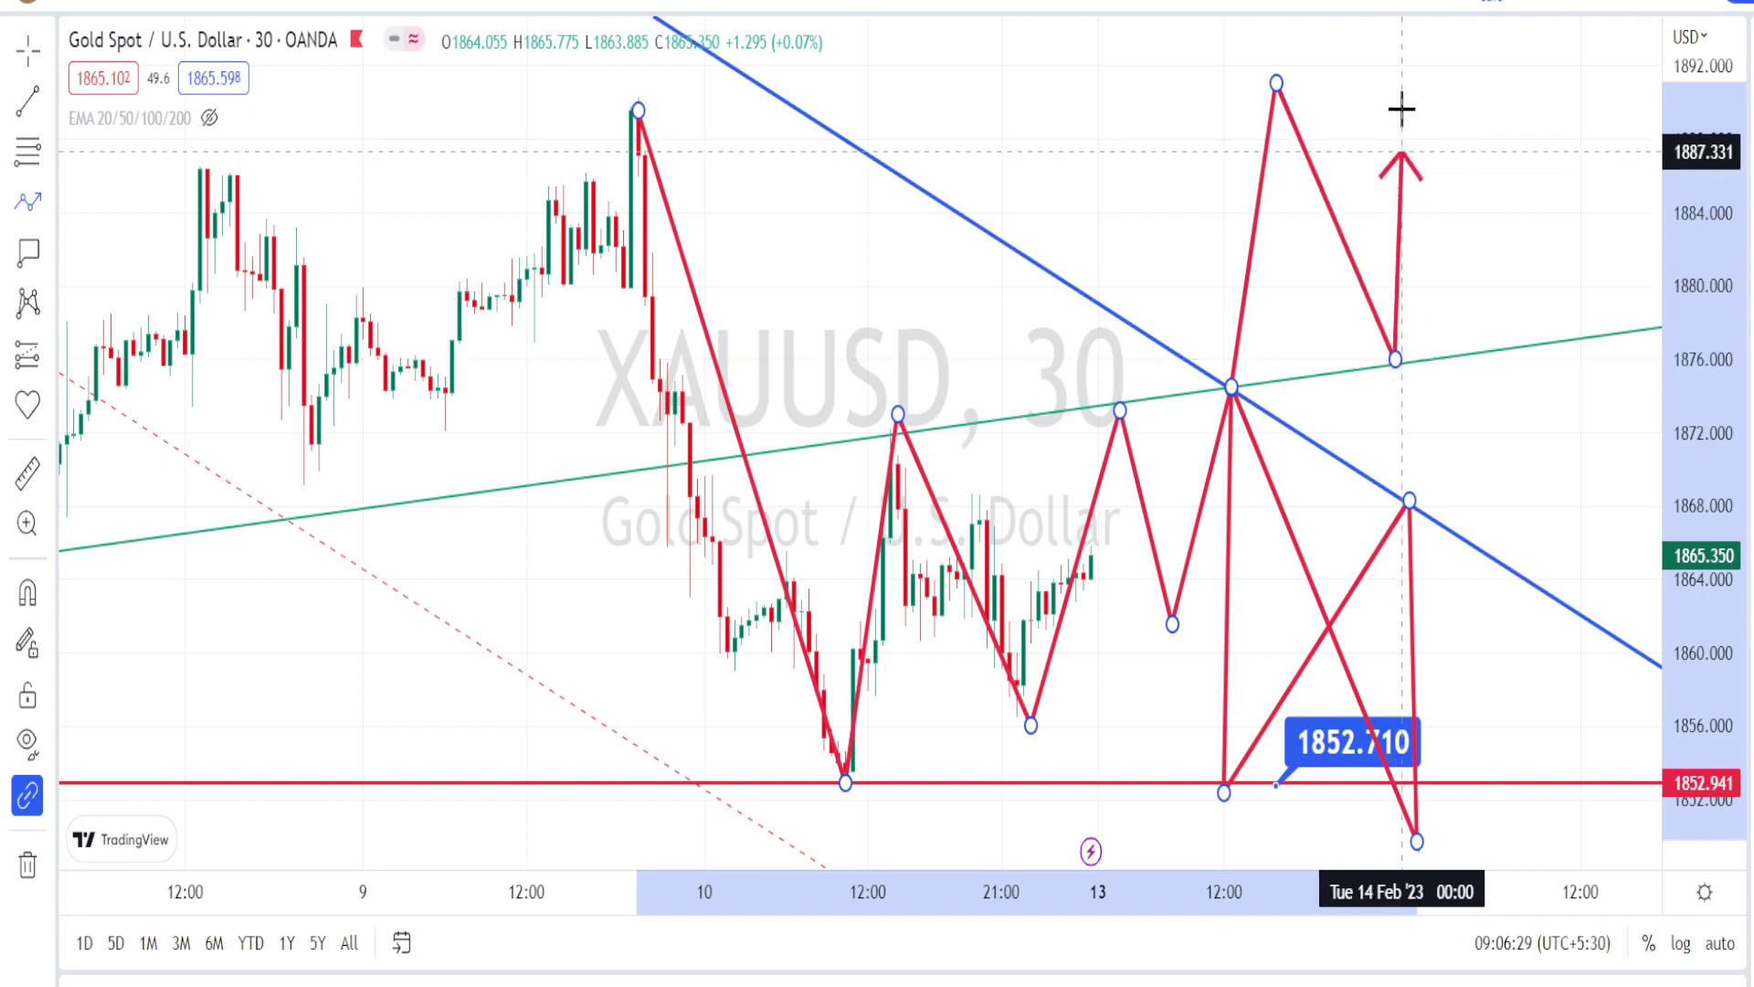
left_click(1410, 39)
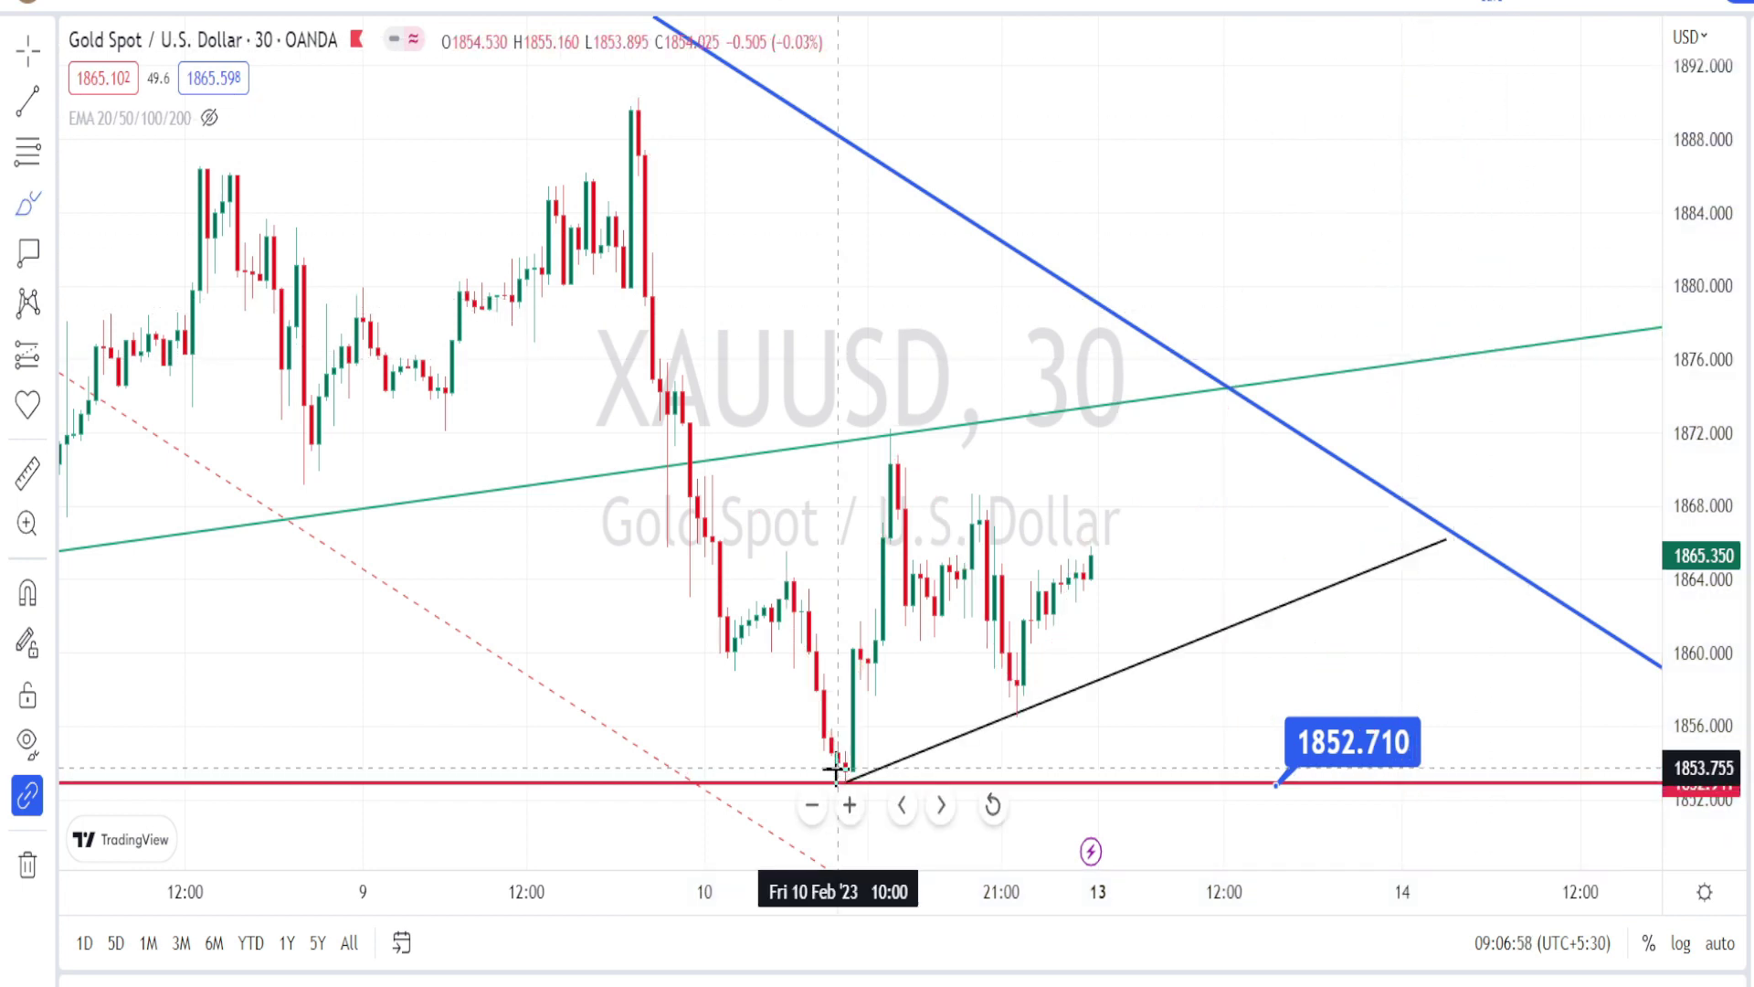
Brush circles around the lows and further points along the black rising trend line, and sketch an upward arrow parallel to it
mouse_move(1005, 690)
left_mouse_down()
mouse_move(1012, 731)
mouse_move(1062, 702)
left_mouse_up()
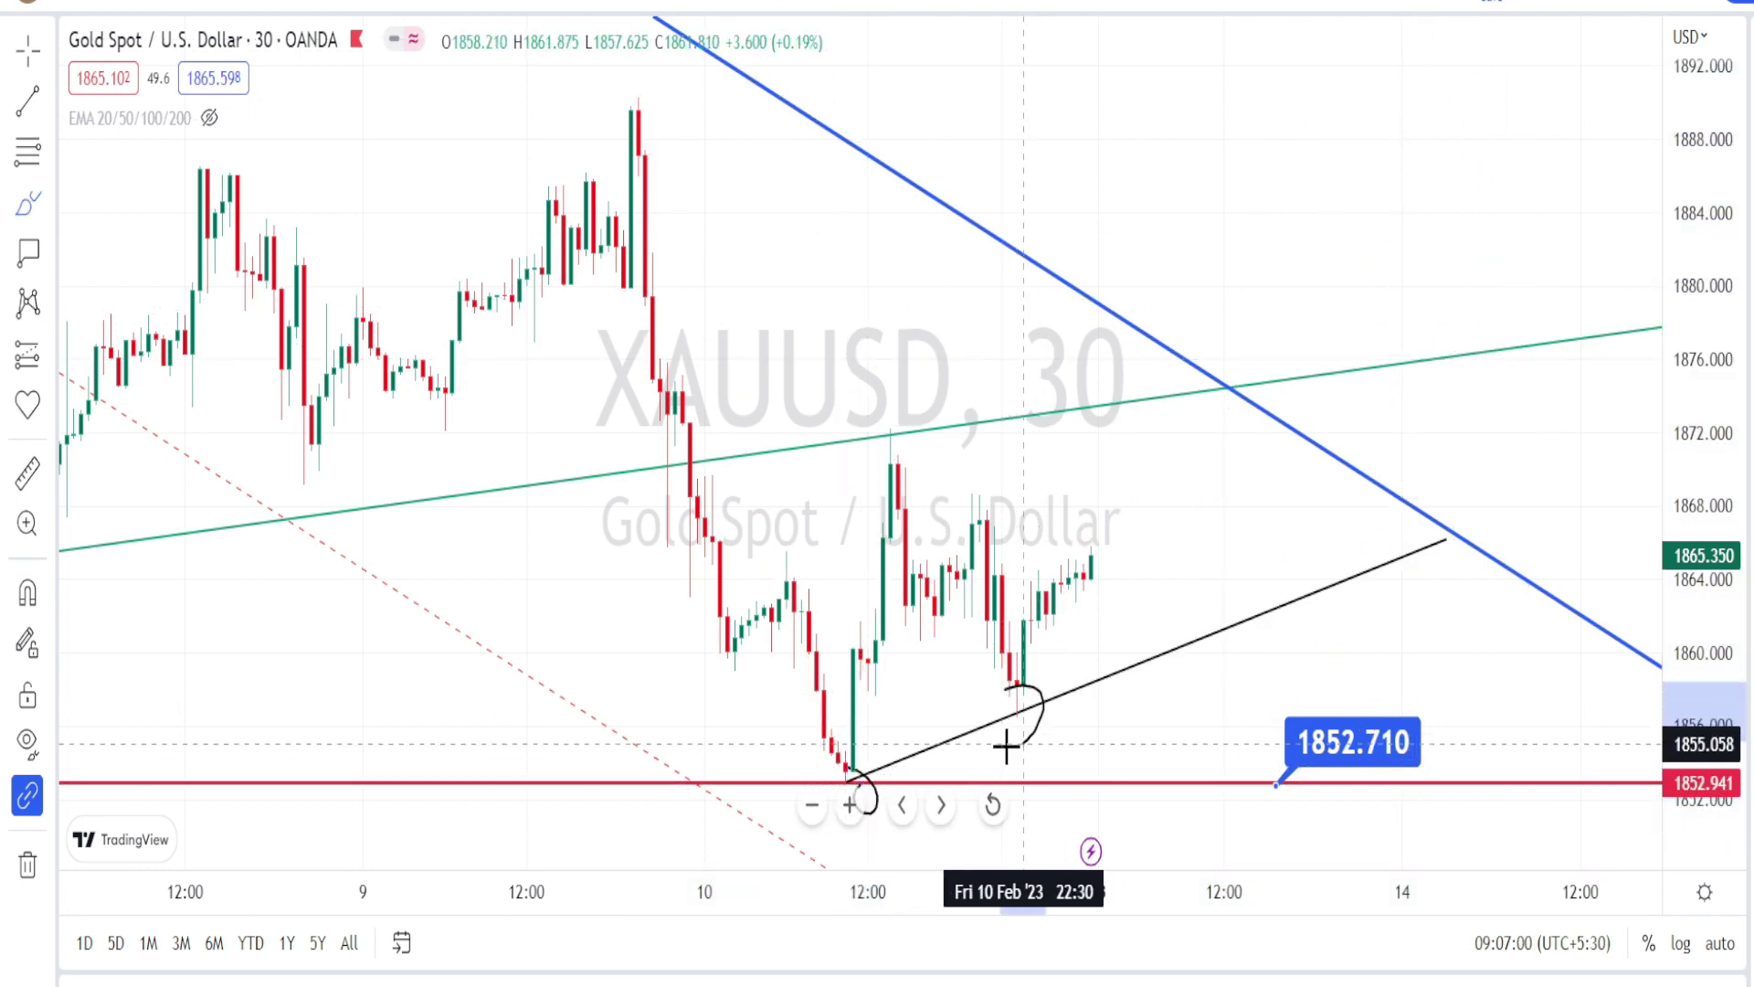
mouse_move(1155, 641)
left_mouse_down()
mouse_move(1196, 632)
mouse_move(1119, 665)
left_mouse_up()
mouse_move(941, 709)
left_mouse_down()
mouse_move(1173, 583)
mouse_move(1159, 612)
mouse_move(1253, 613)
mouse_move(1243, 591)
left_mouse_up()
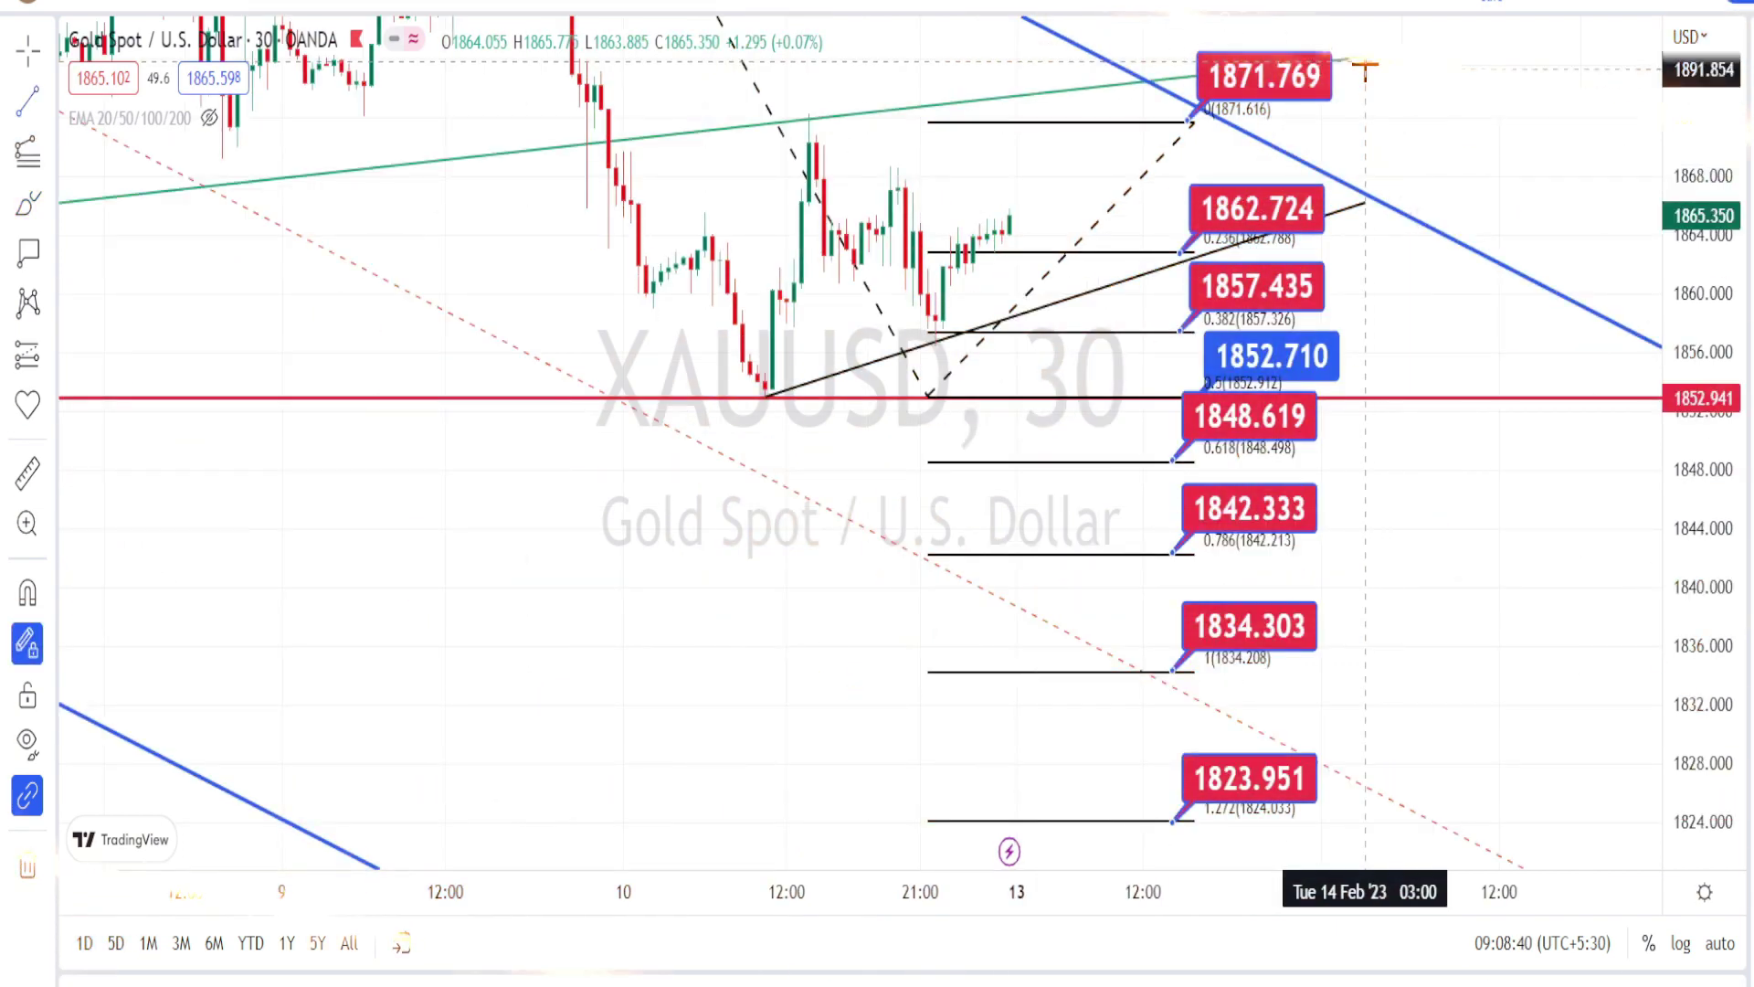
Draw two near-vertical trend lines on either side of the 30-minute Fibonacci price labels, each spanning about 1875 to 1826
left_click(1365, 62)
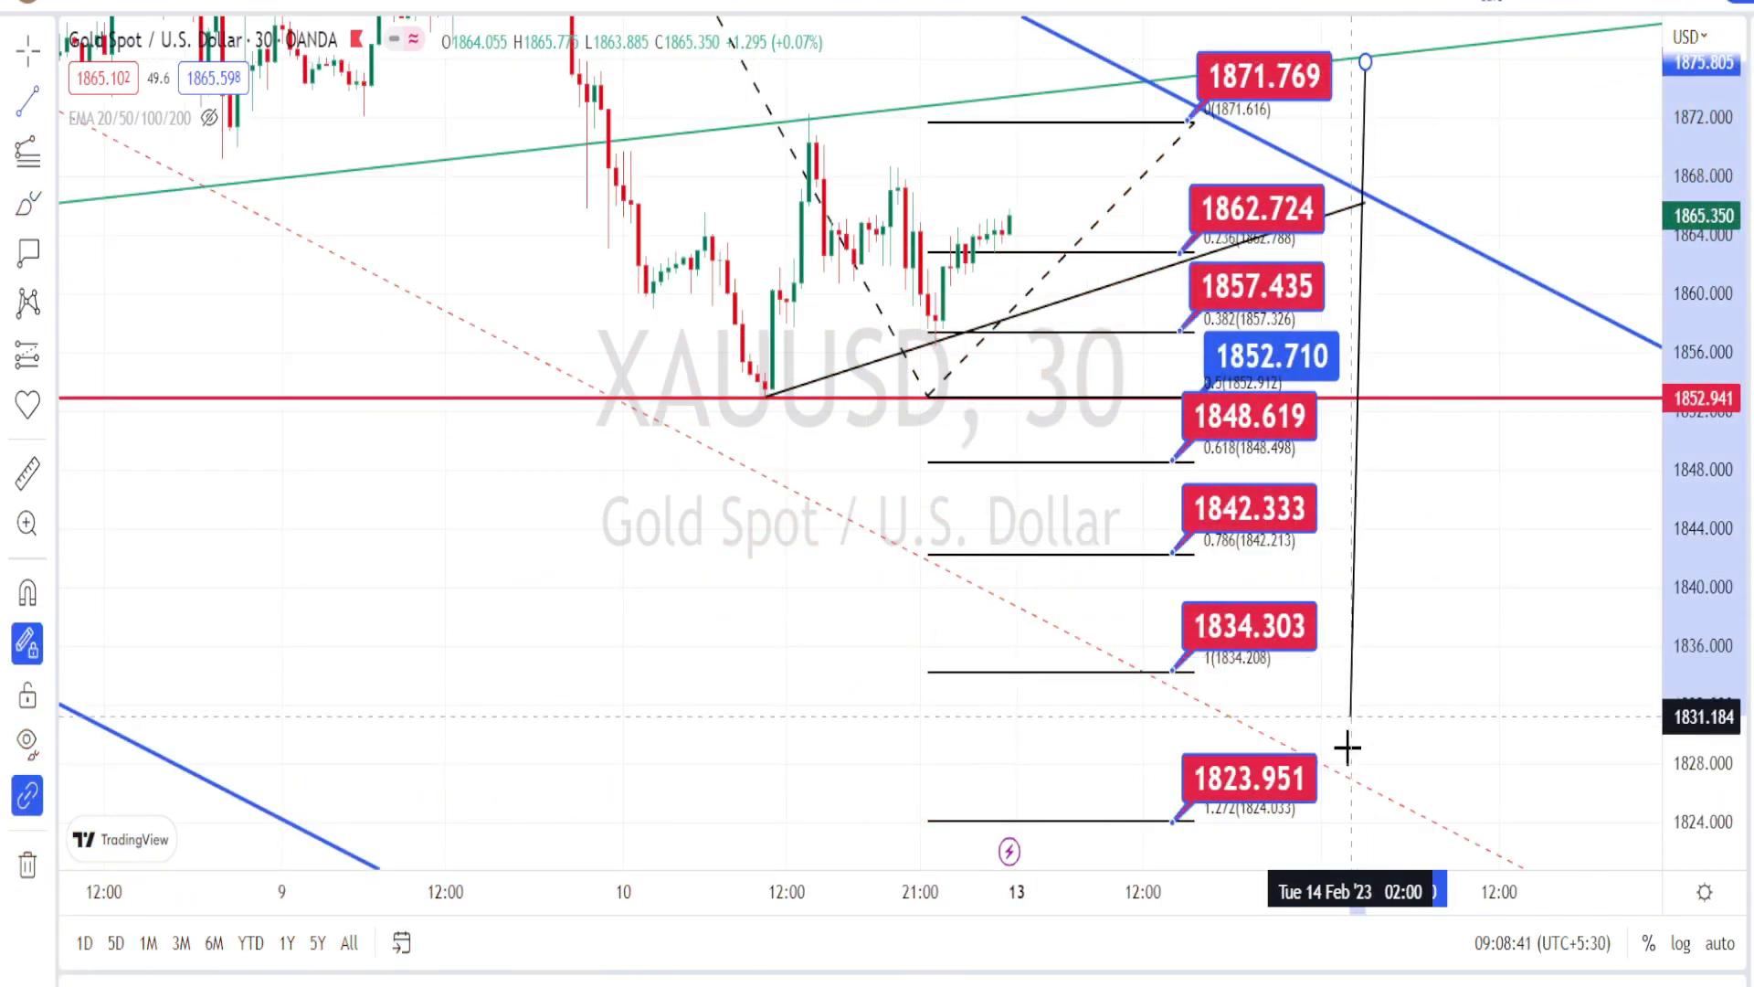
left_click(1351, 799)
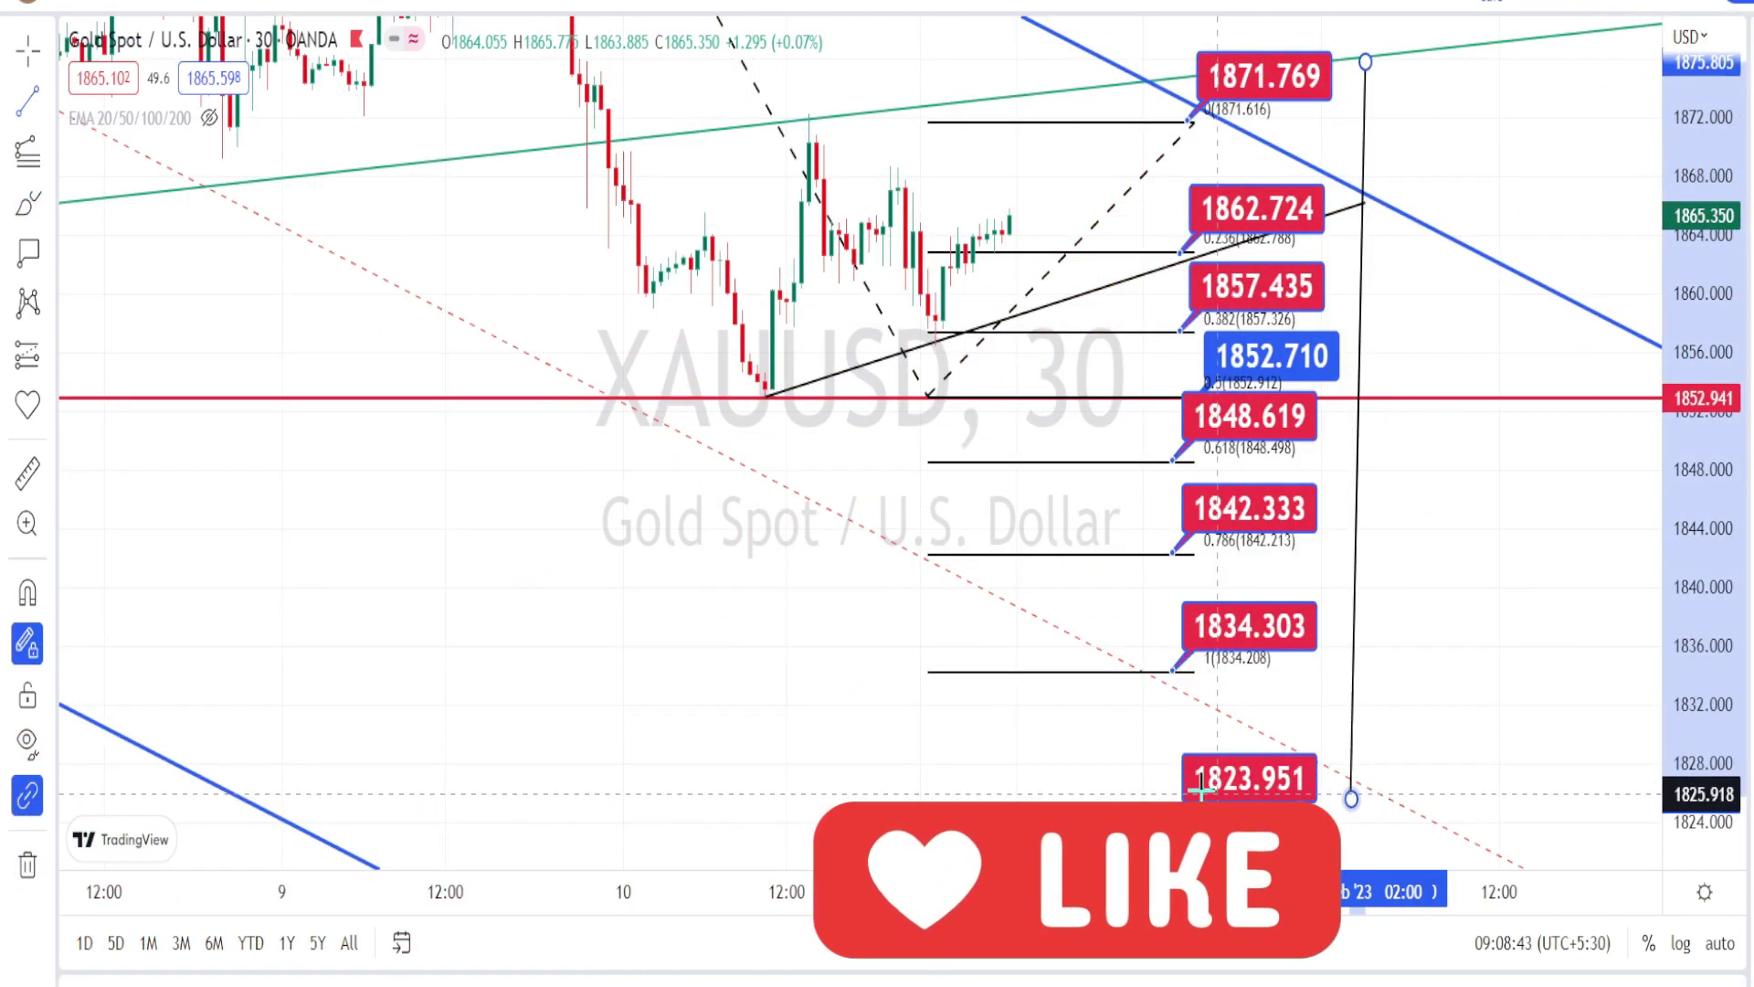
left_click(1152, 790)
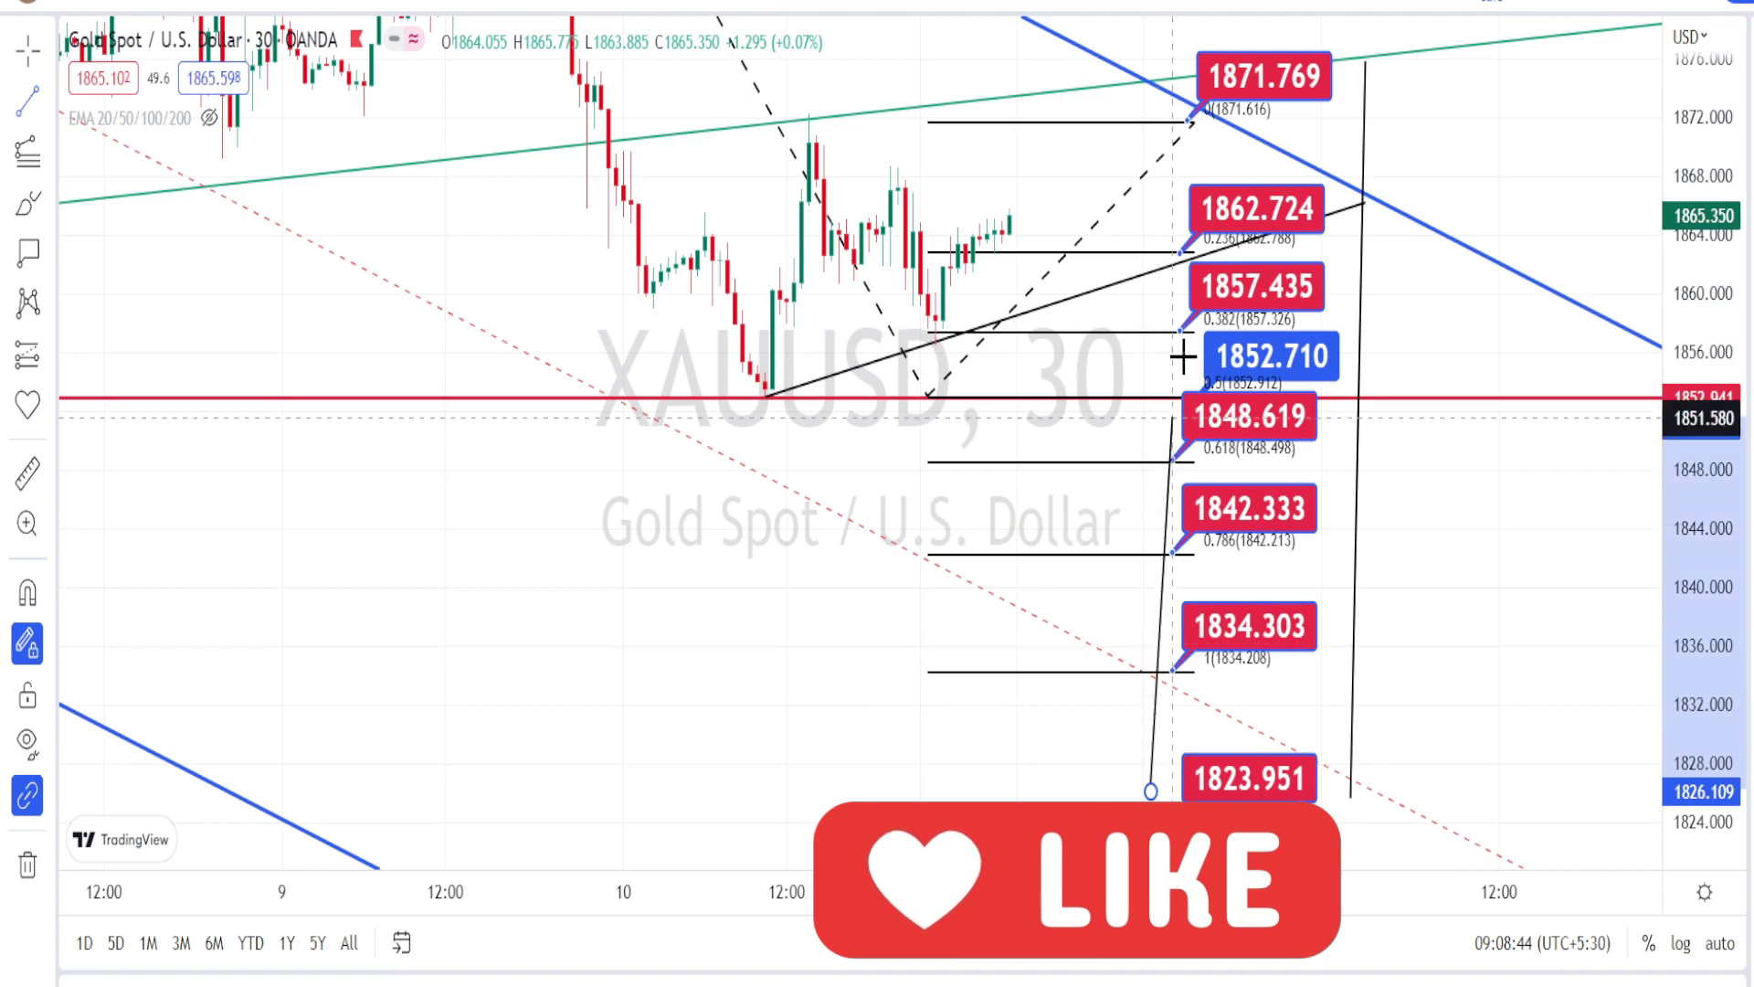
left_click(1180, 69)
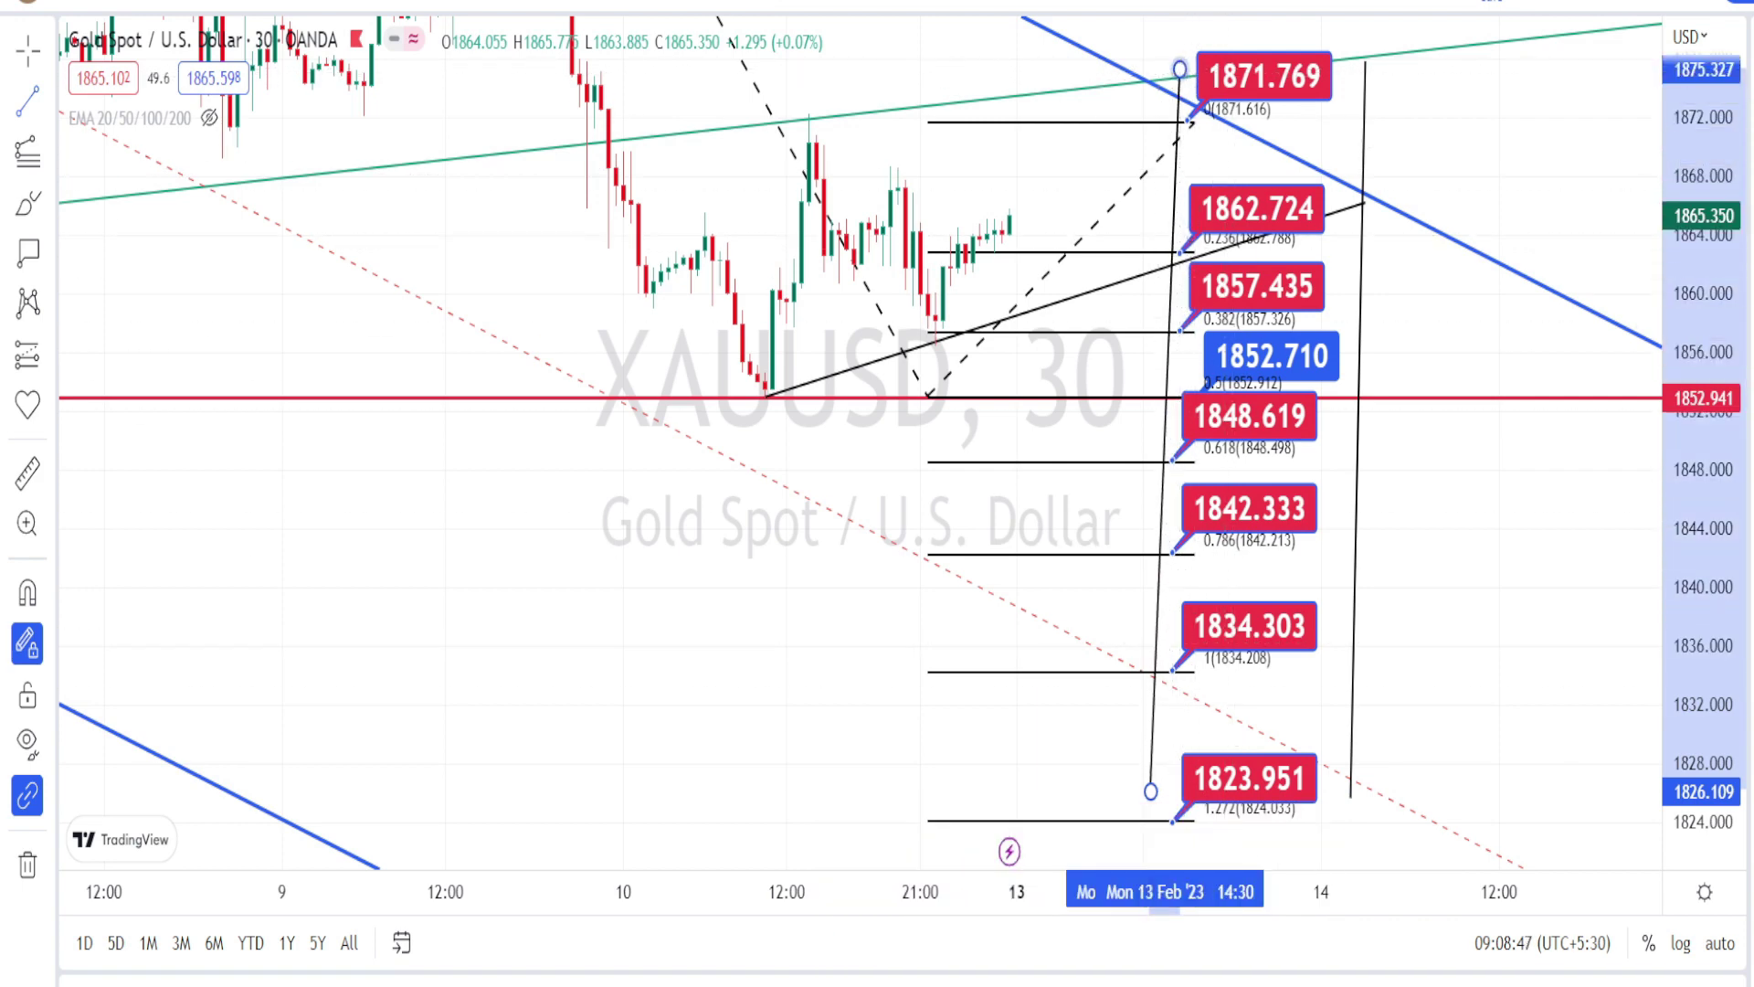
key("Escape")
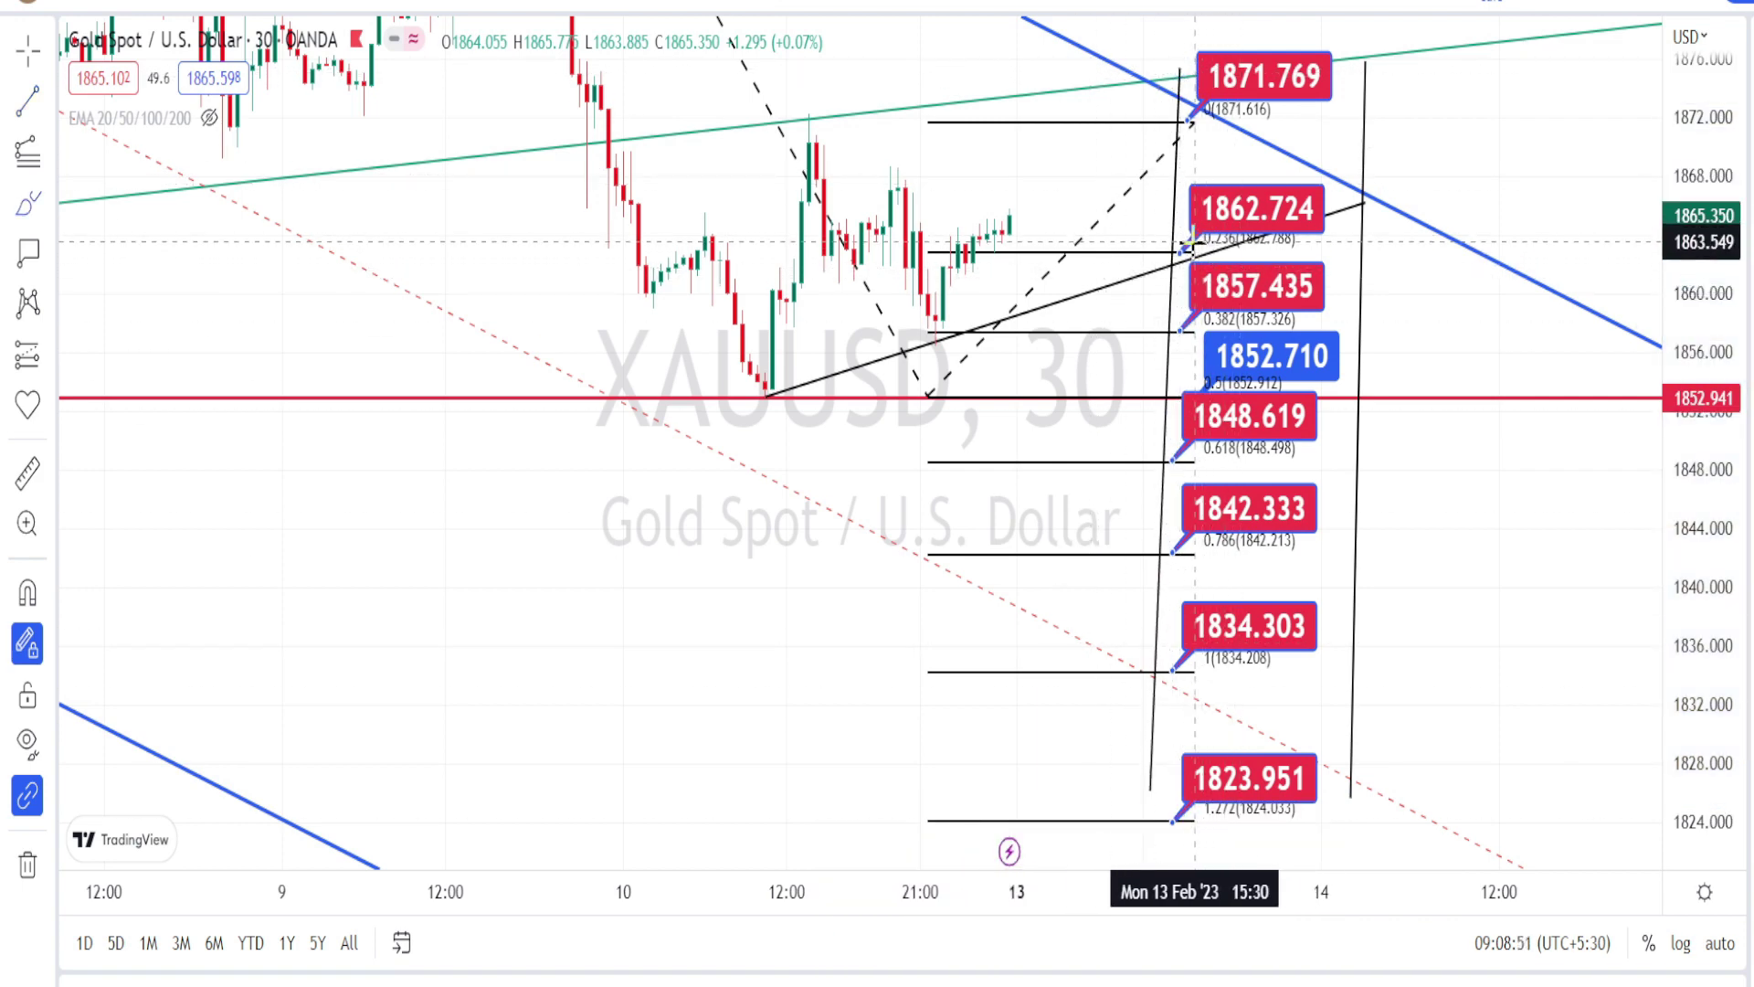
Circle the 1862.724 level, underline 1871.769 and 1857.435, and brush a downward arrow from the latest candle to about 1856
mouse_move(1240, 241)
left_mouse_down()
mouse_move(1298, 205)
mouse_move(1185, 180)
mouse_move(1217, 249)
left_mouse_up()
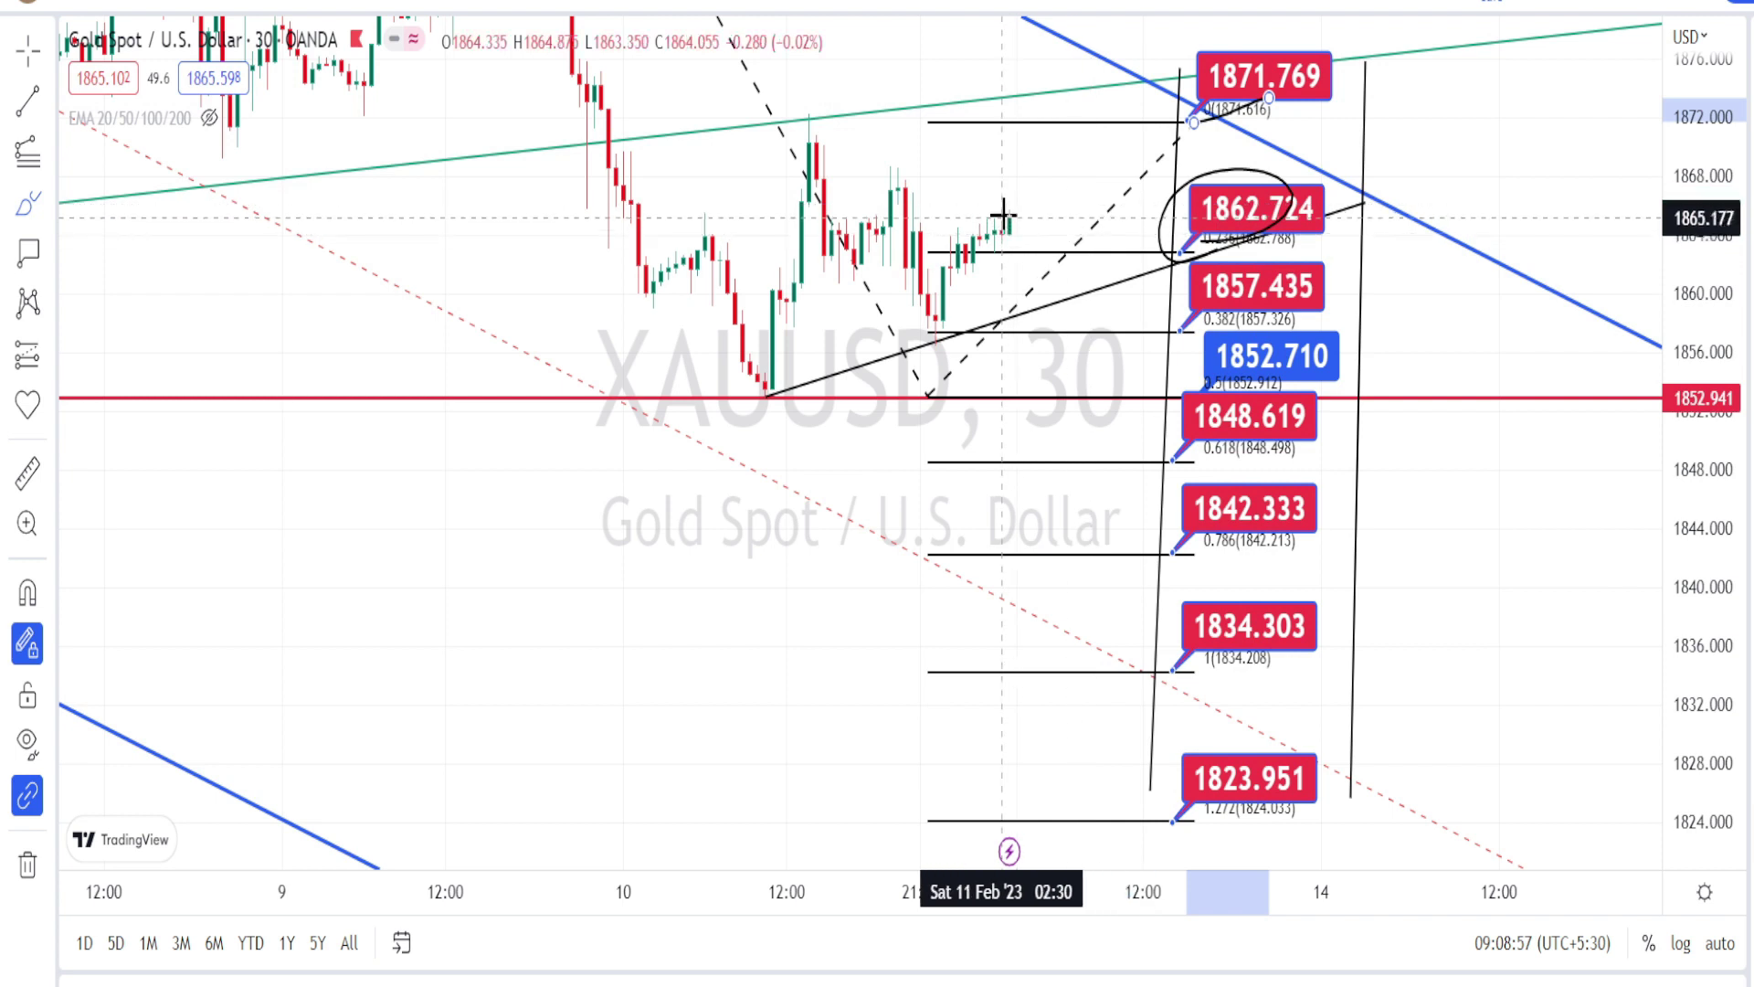
left_click_drag(1005, 216, 1062, 347)
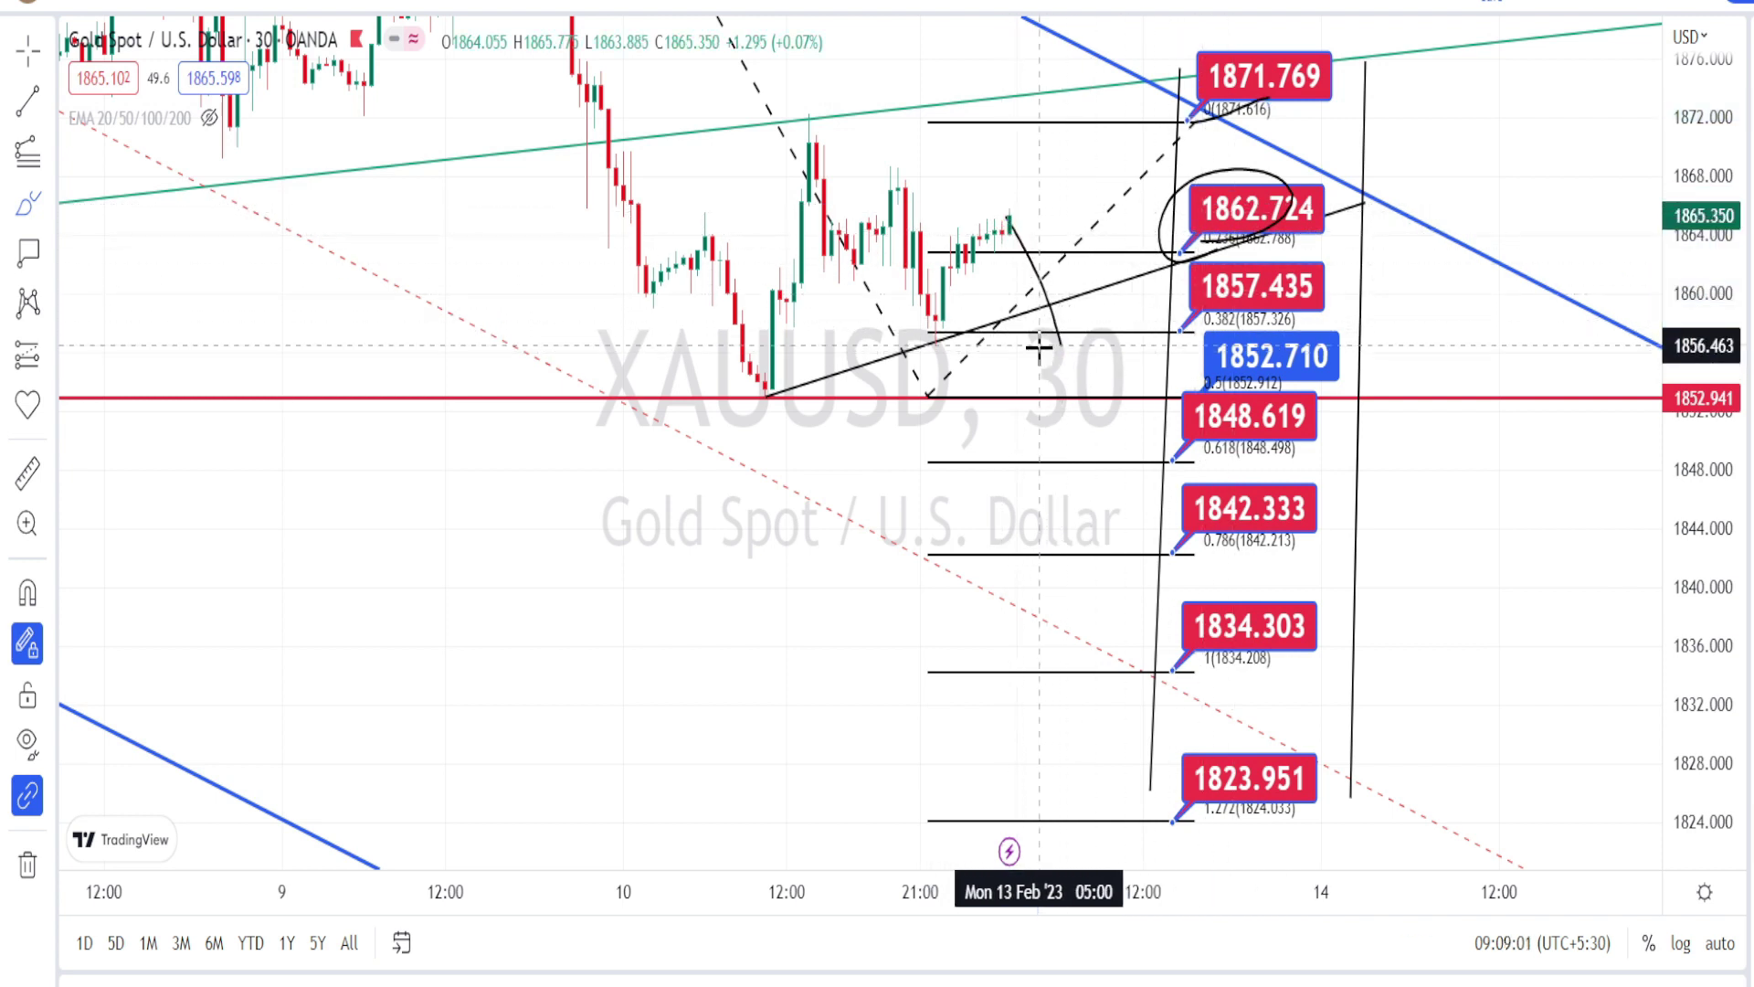
mouse_move(1044, 351)
left_mouse_down()
mouse_move(1063, 362)
mouse_move(1091, 304)
mouse_move(1278, 301)
left_mouse_up()
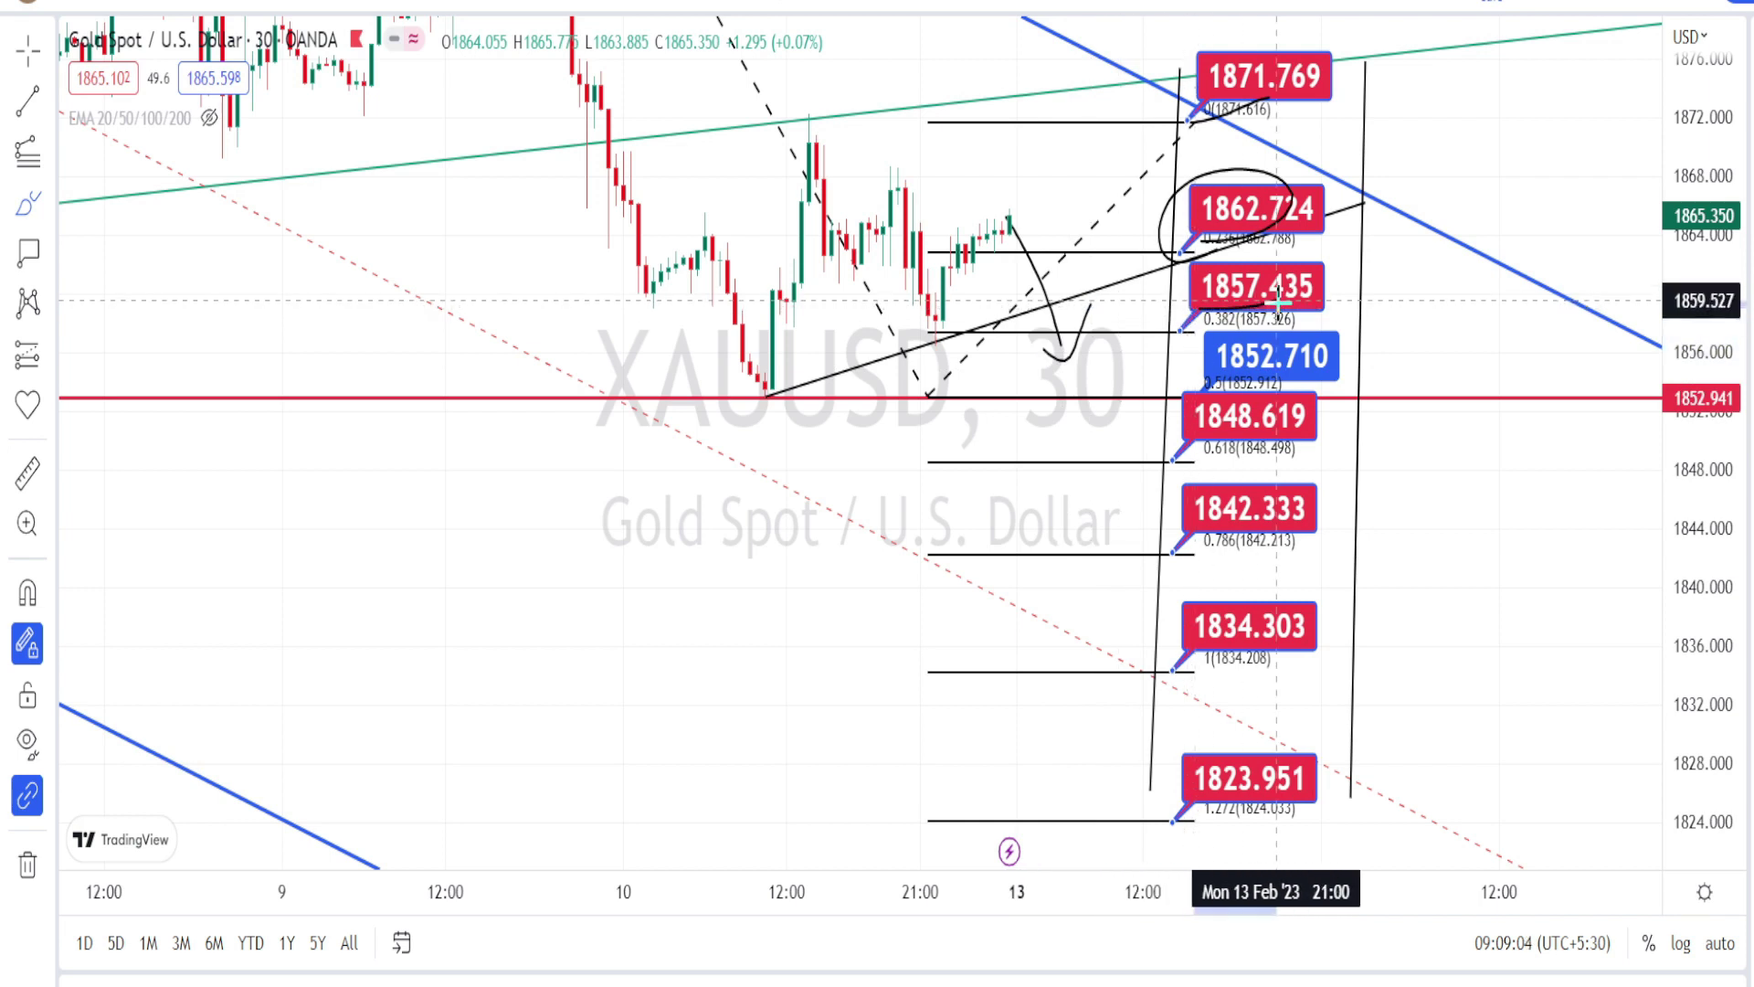
Underline the downside levels 1852.710, 1848.619, 1842.333, 1834.303 and 1823.951 with the brush
left_click(1290, 384)
left_click_drag(1188, 462, 1269, 447)
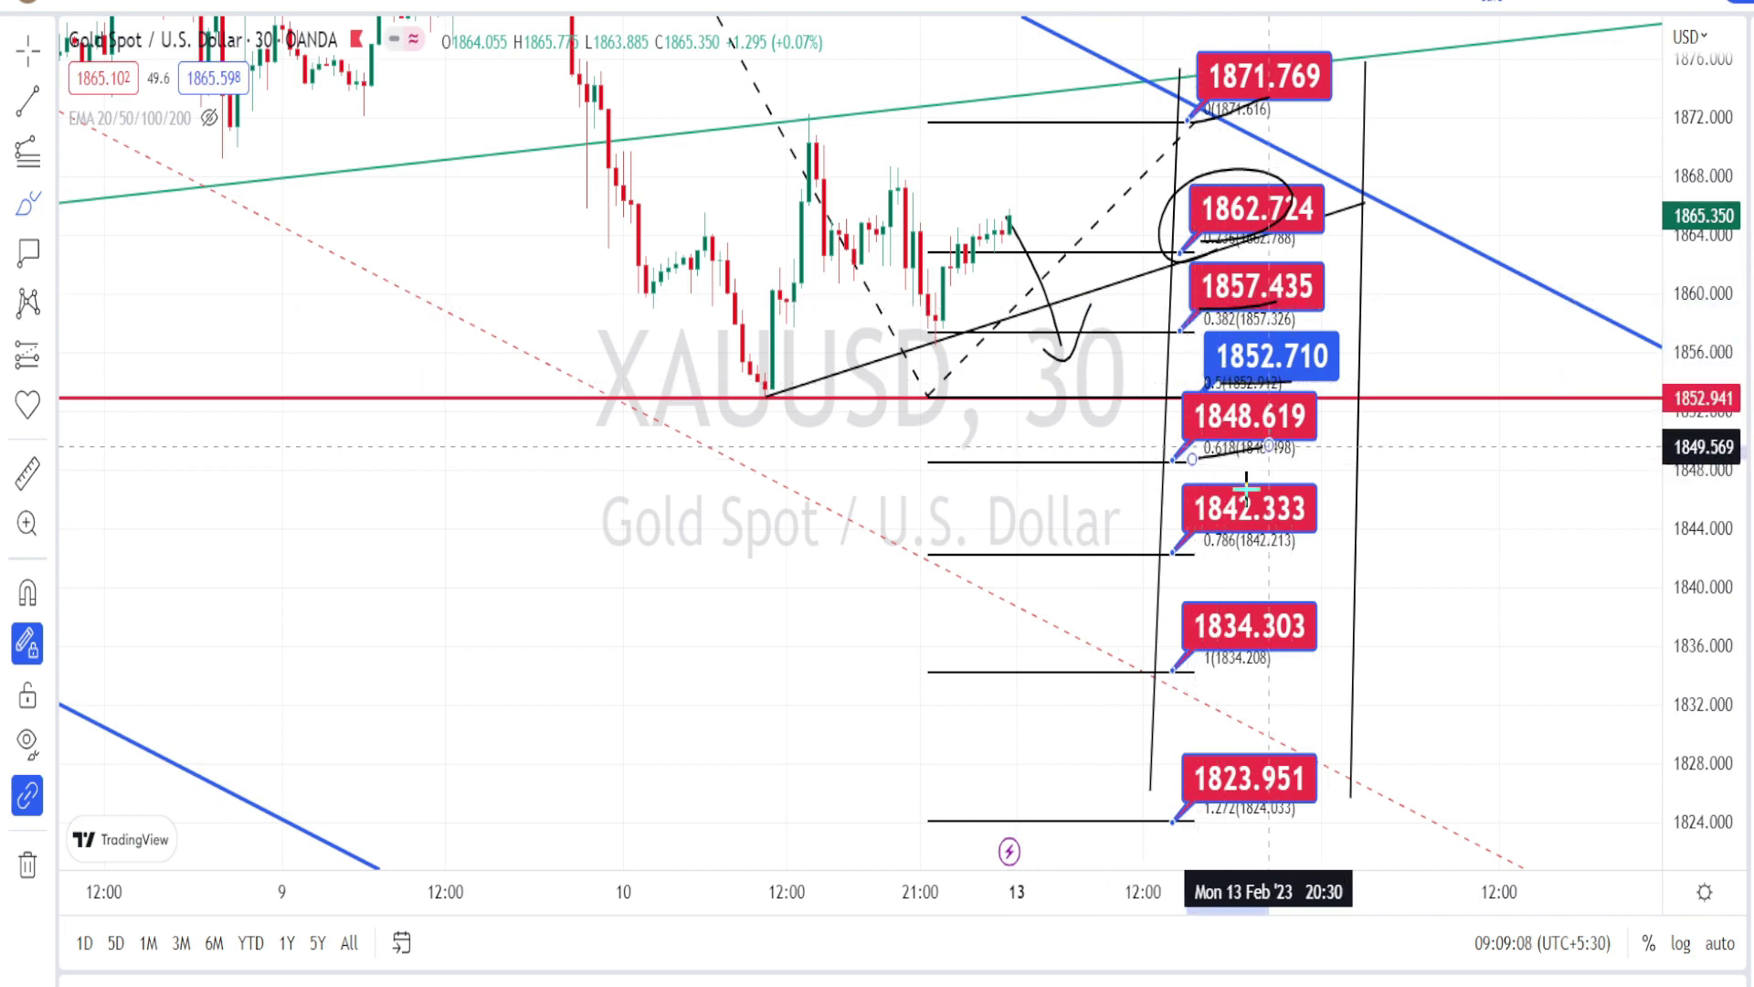
left_click_drag(1252, 563, 1254, 558)
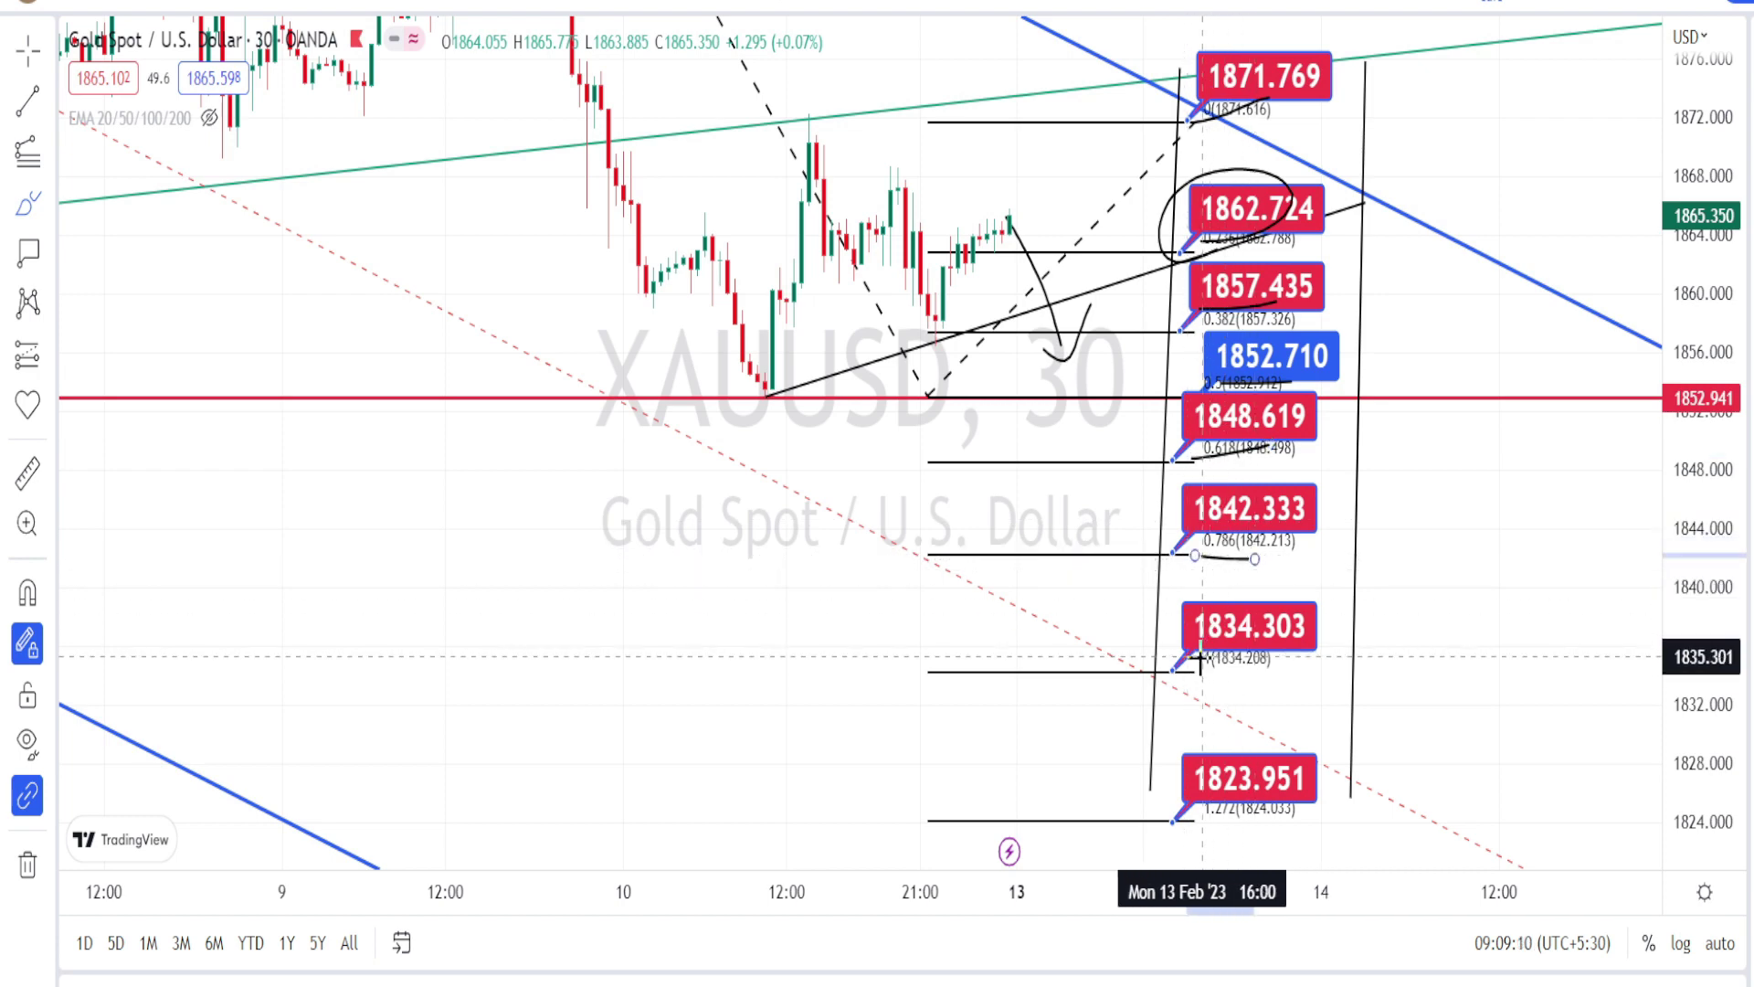
left_click_drag(1208, 658, 1270, 653)
left_click_drag(1192, 819, 1225, 816)
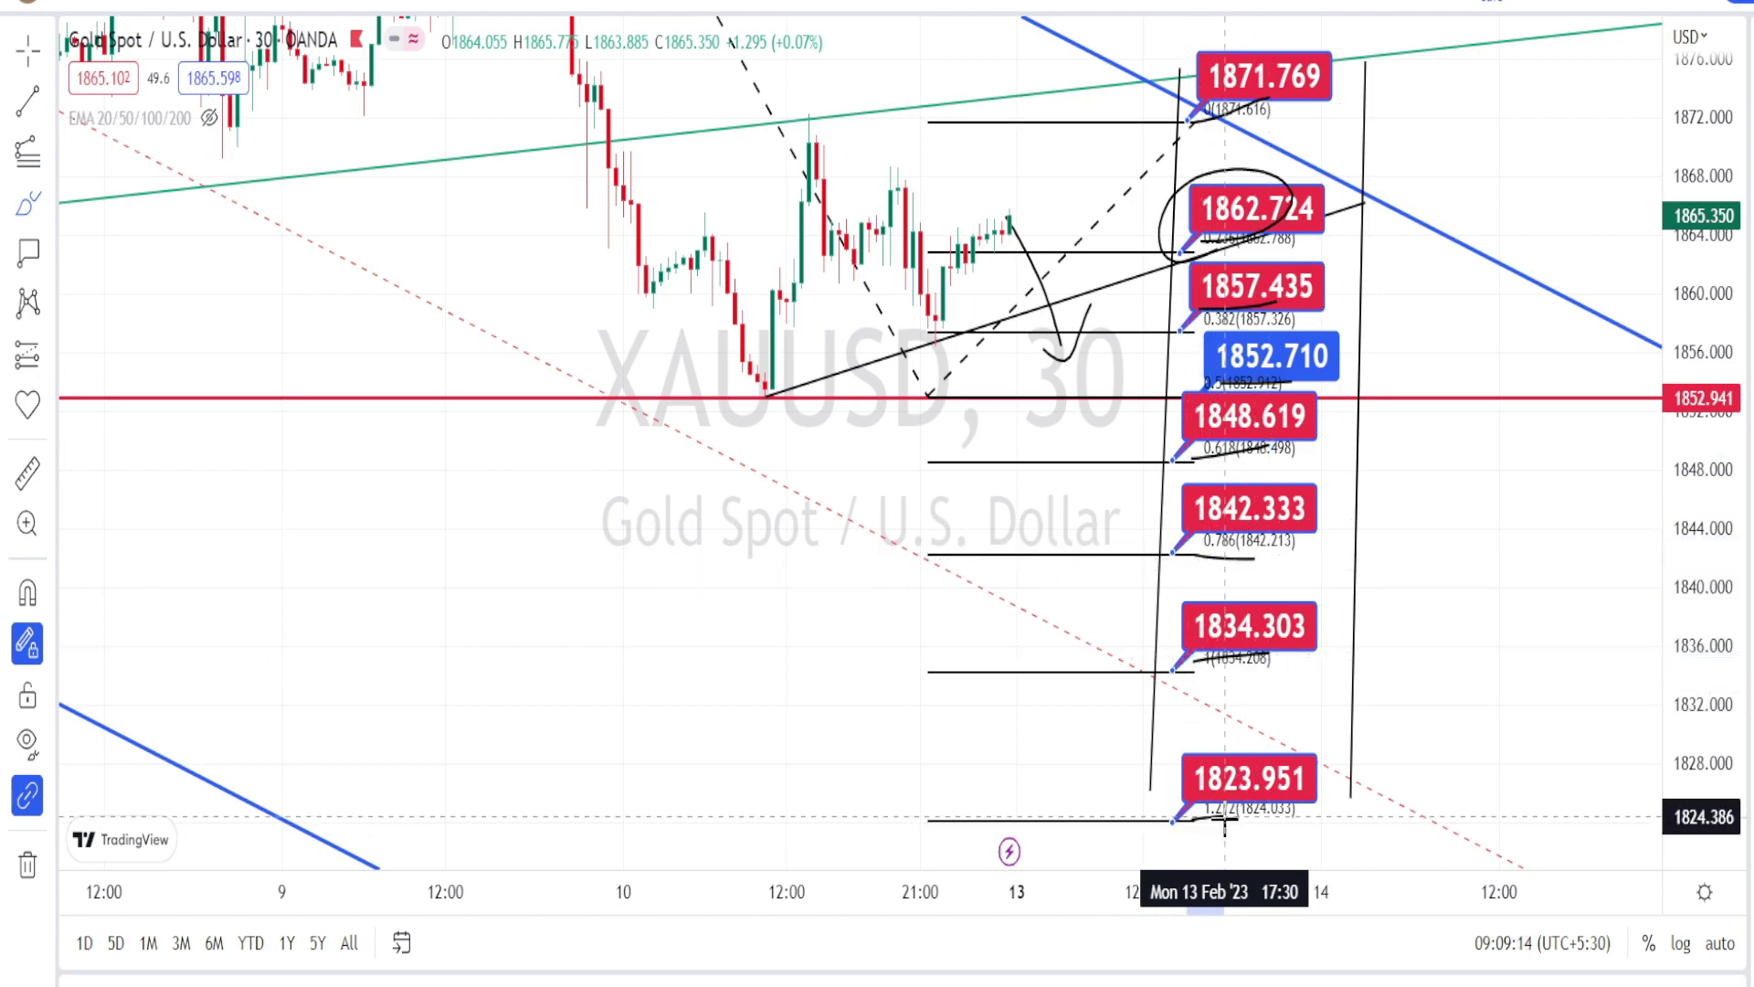
Brush a circle around the 1871.769 level and an upward arrow beside it from about 1873 to 1879
left_click_drag(1705, 498, 1705, 683)
left_click_drag(1194, 804, 1285, 790)
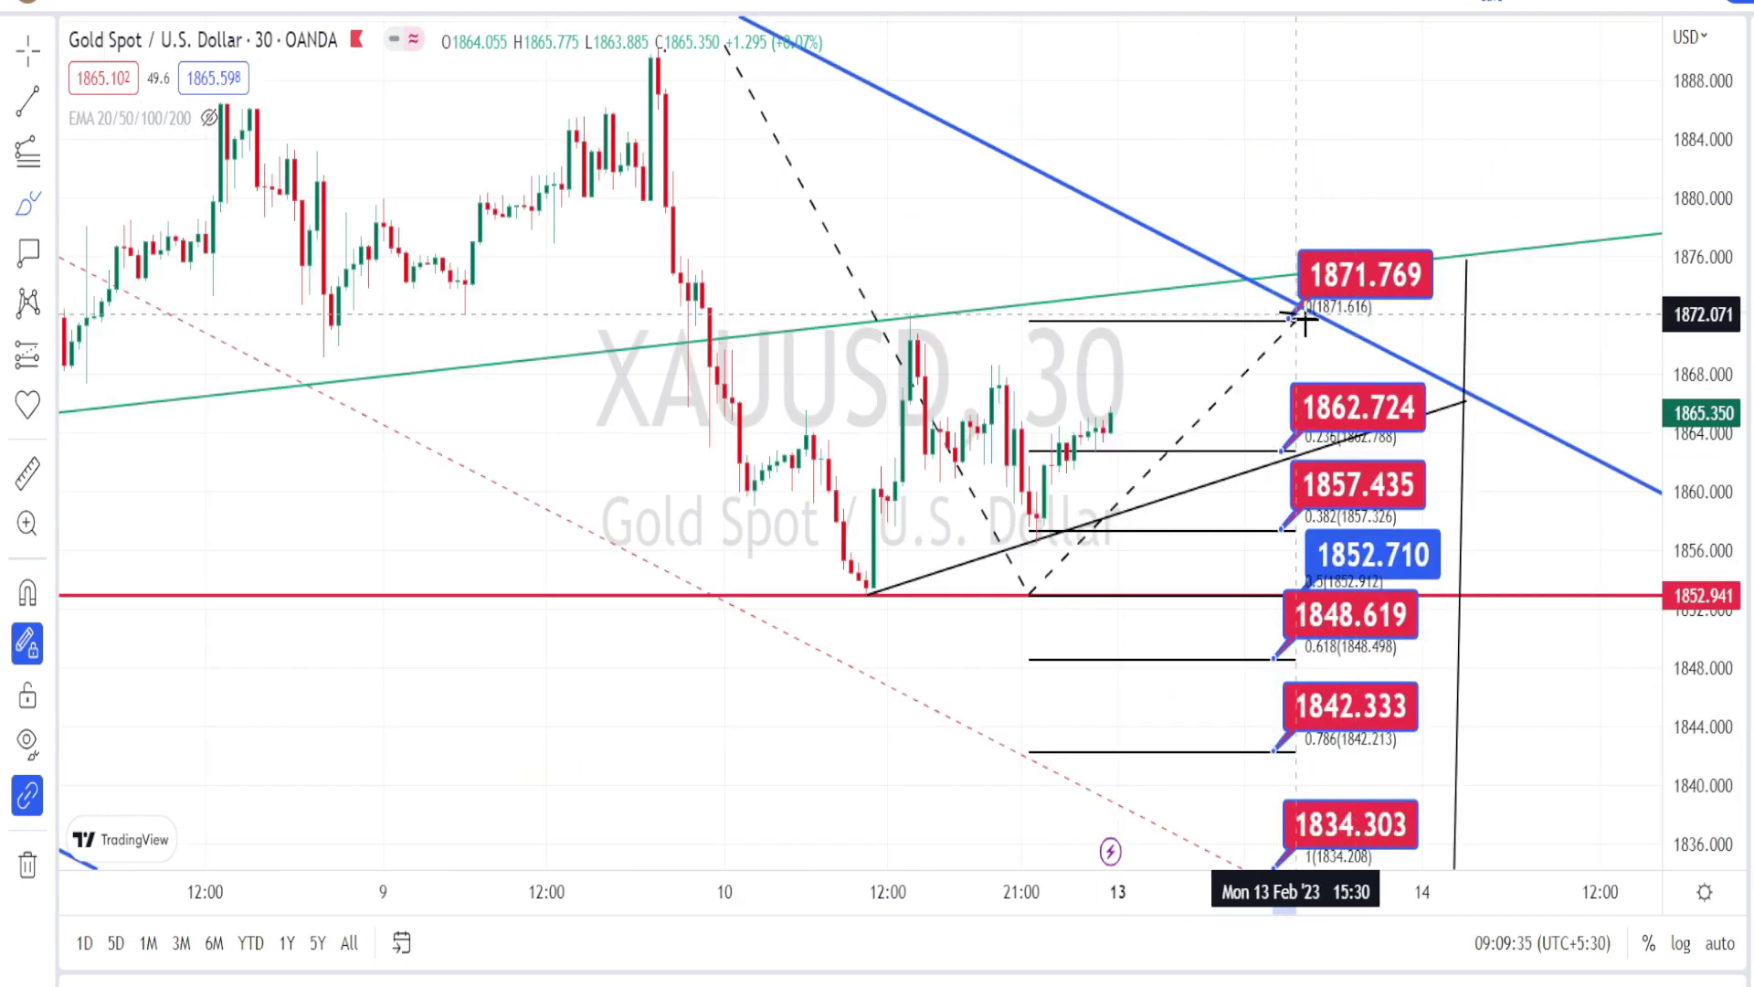
mouse_move(1400, 290)
left_mouse_down()
mouse_move(1427, 267)
mouse_move(1378, 250)
mouse_move(1312, 300)
mouse_move(1261, 266)
mouse_move(1269, 204)
mouse_move(1242, 241)
mouse_move(1264, 206)
mouse_move(1289, 240)
left_mouse_up()
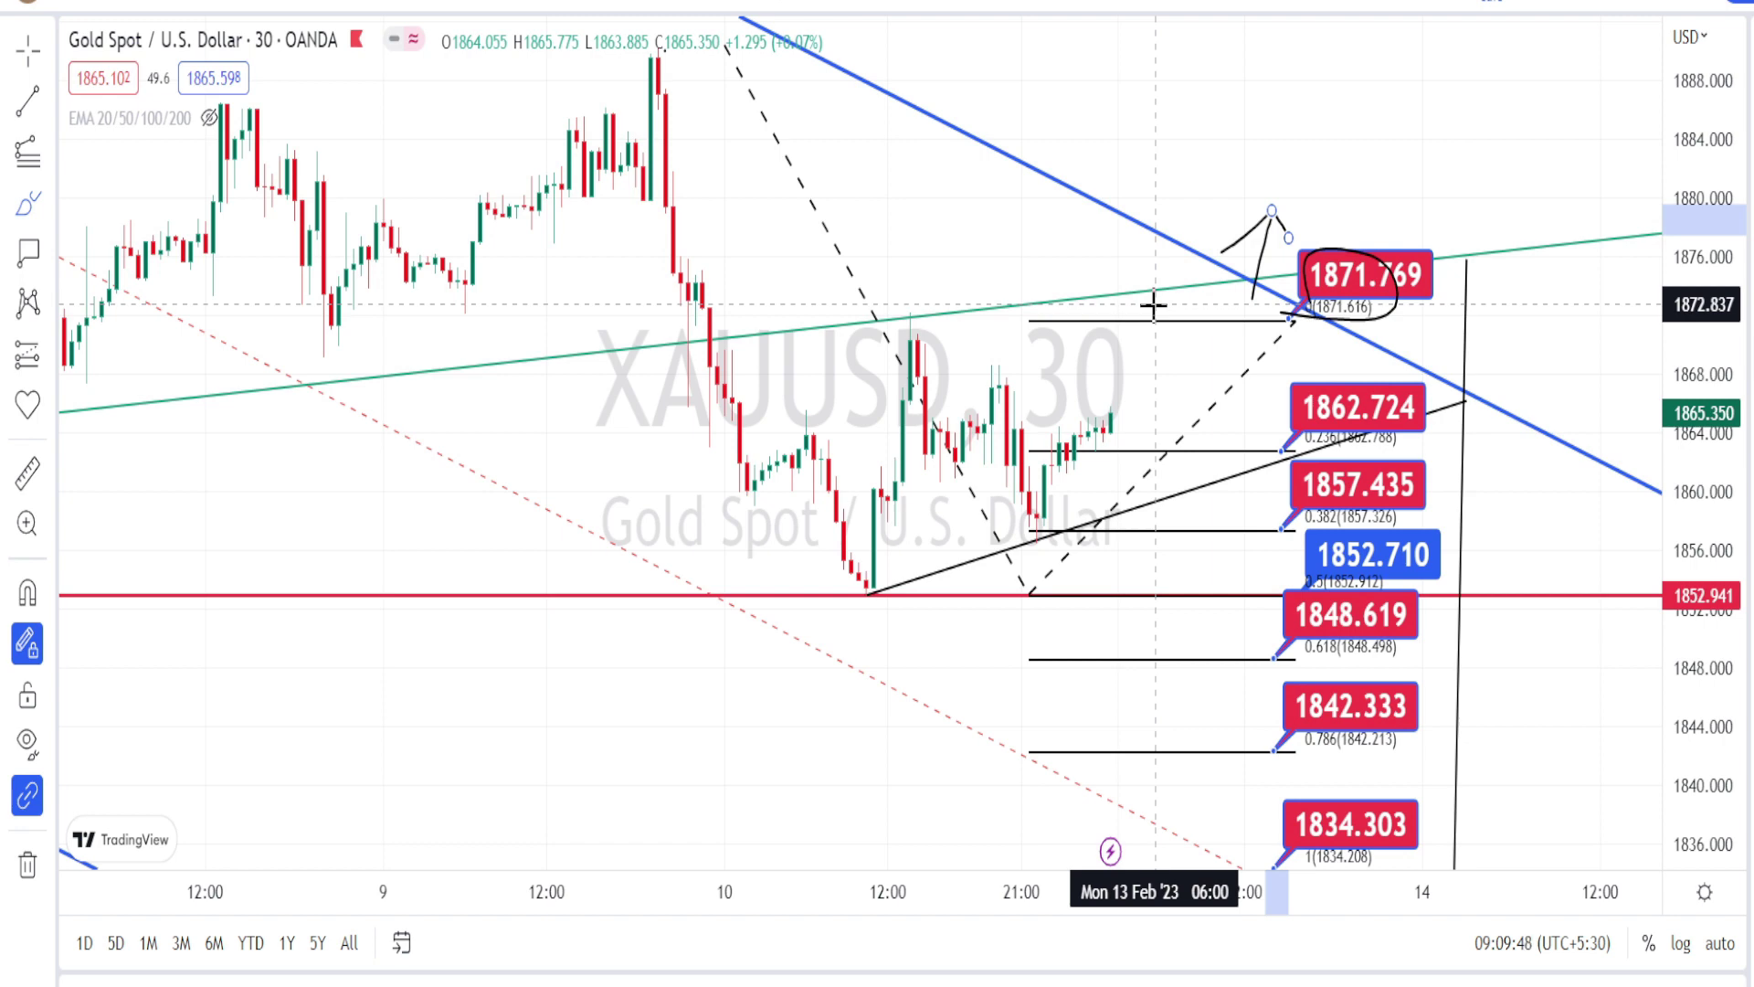
Brush a U-shaped curve from the 9 February high through the 10 February low up to the blue descending line, and circle points along that line
mouse_move(660, 91)
left_mouse_down()
mouse_move(854, 557)
mouse_move(1136, 176)
mouse_move(1116, 178)
mouse_move(1072, 226)
mouse_move(1117, 208)
mouse_move(1208, 242)
mouse_move(1156, 255)
mouse_move(1180, 227)
mouse_move(1259, 311)
mouse_move(1223, 284)
left_mouse_up()
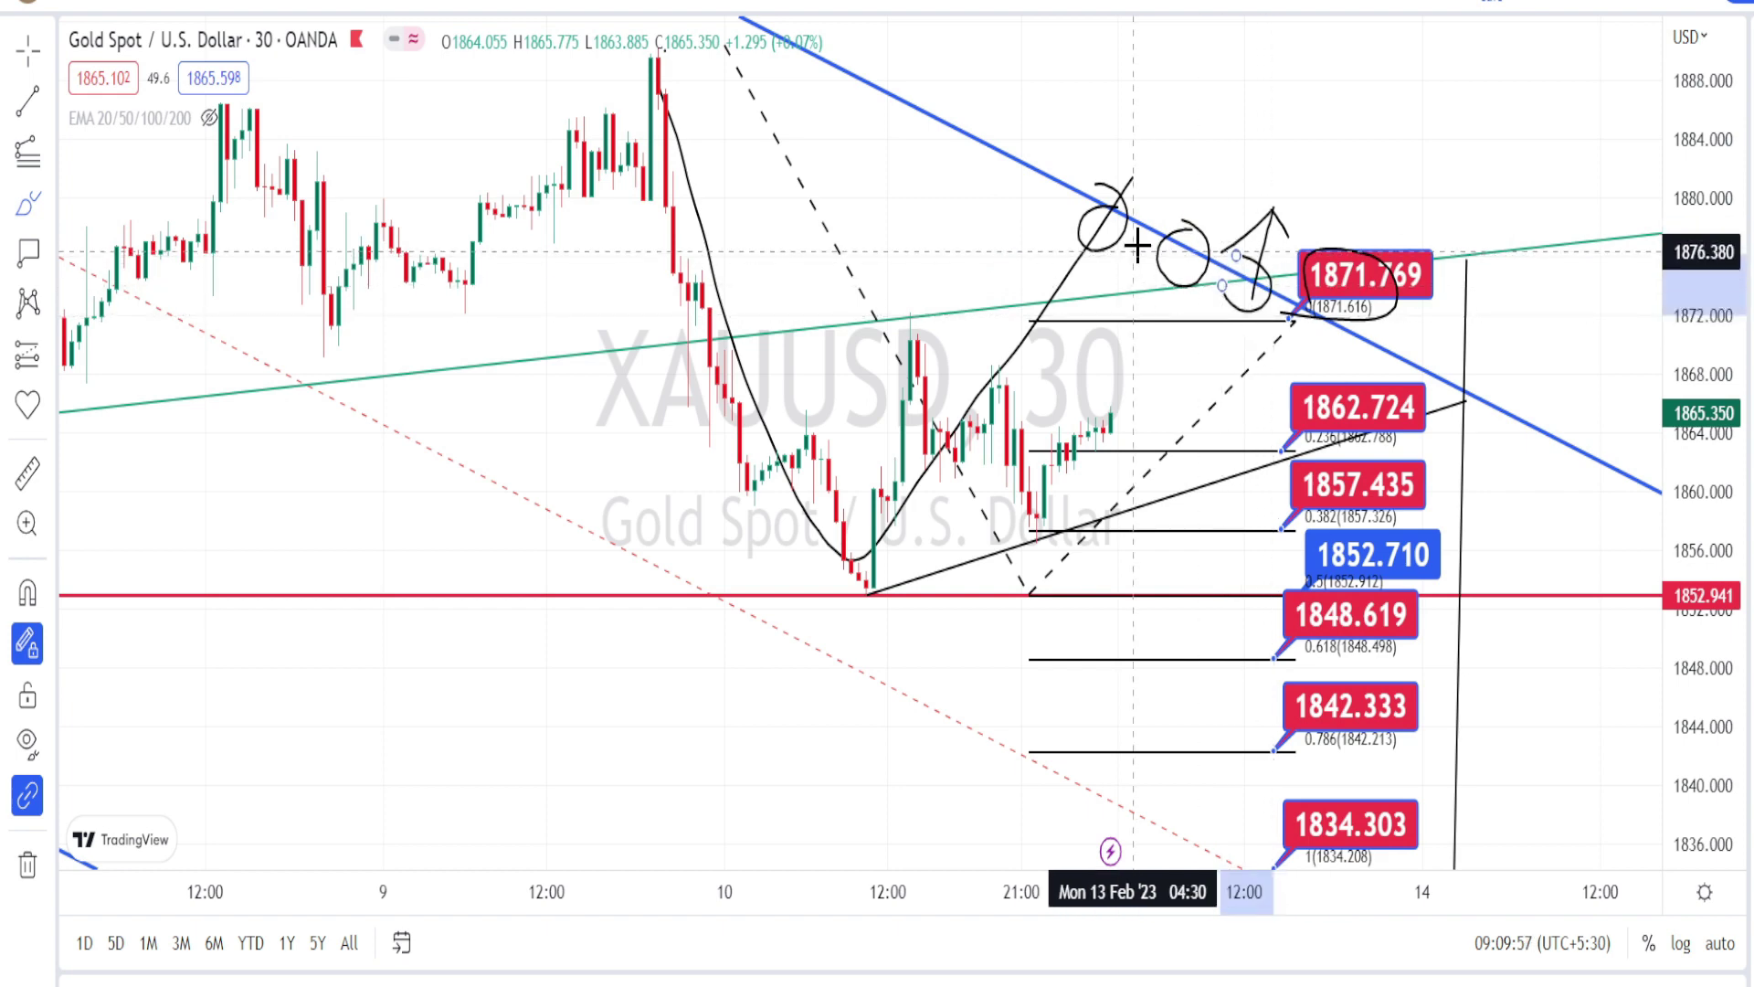
mouse_move(1110, 200)
left_mouse_down()
mouse_move(1139, 580)
mouse_move(1334, 361)
mouse_move(1340, 413)
mouse_move(1480, 610)
mouse_move(1588, 457)
mouse_move(1590, 790)
left_mouse_up()
key("Escape")
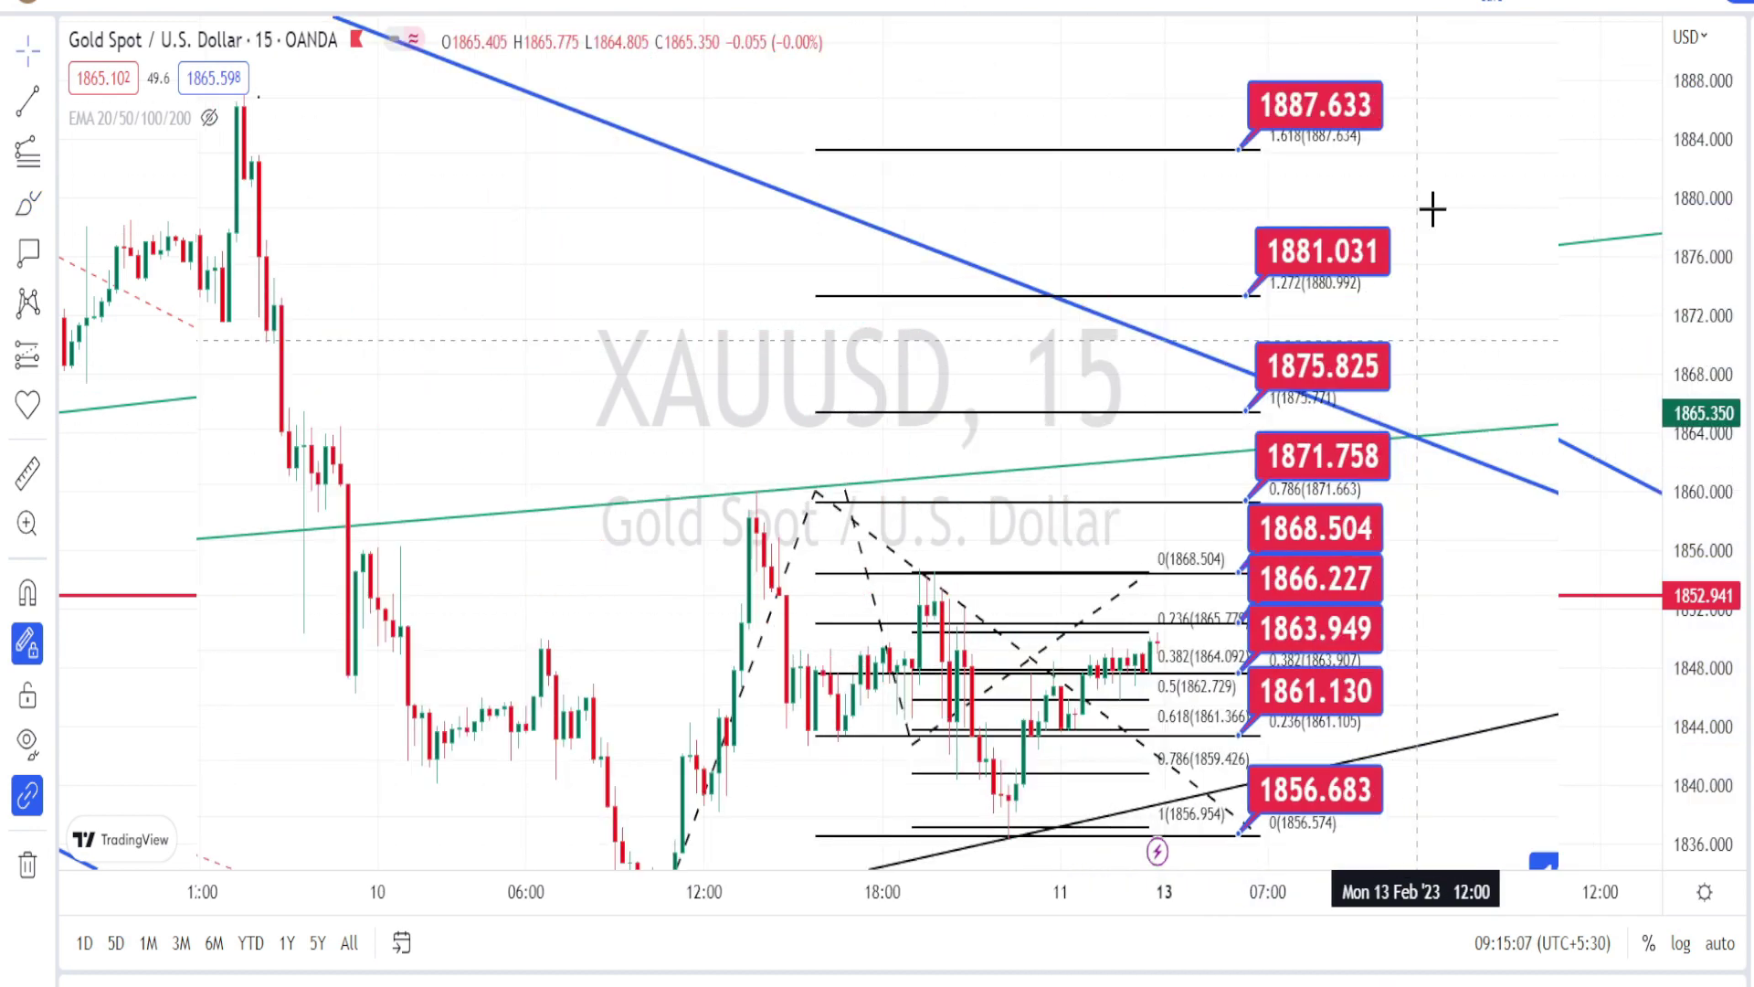
Brush a near-vertical line beside the 15-minute Fibonacci levels, from about 1890 down to about 1859
left_click_drag(1410, 96, 1419, 778)
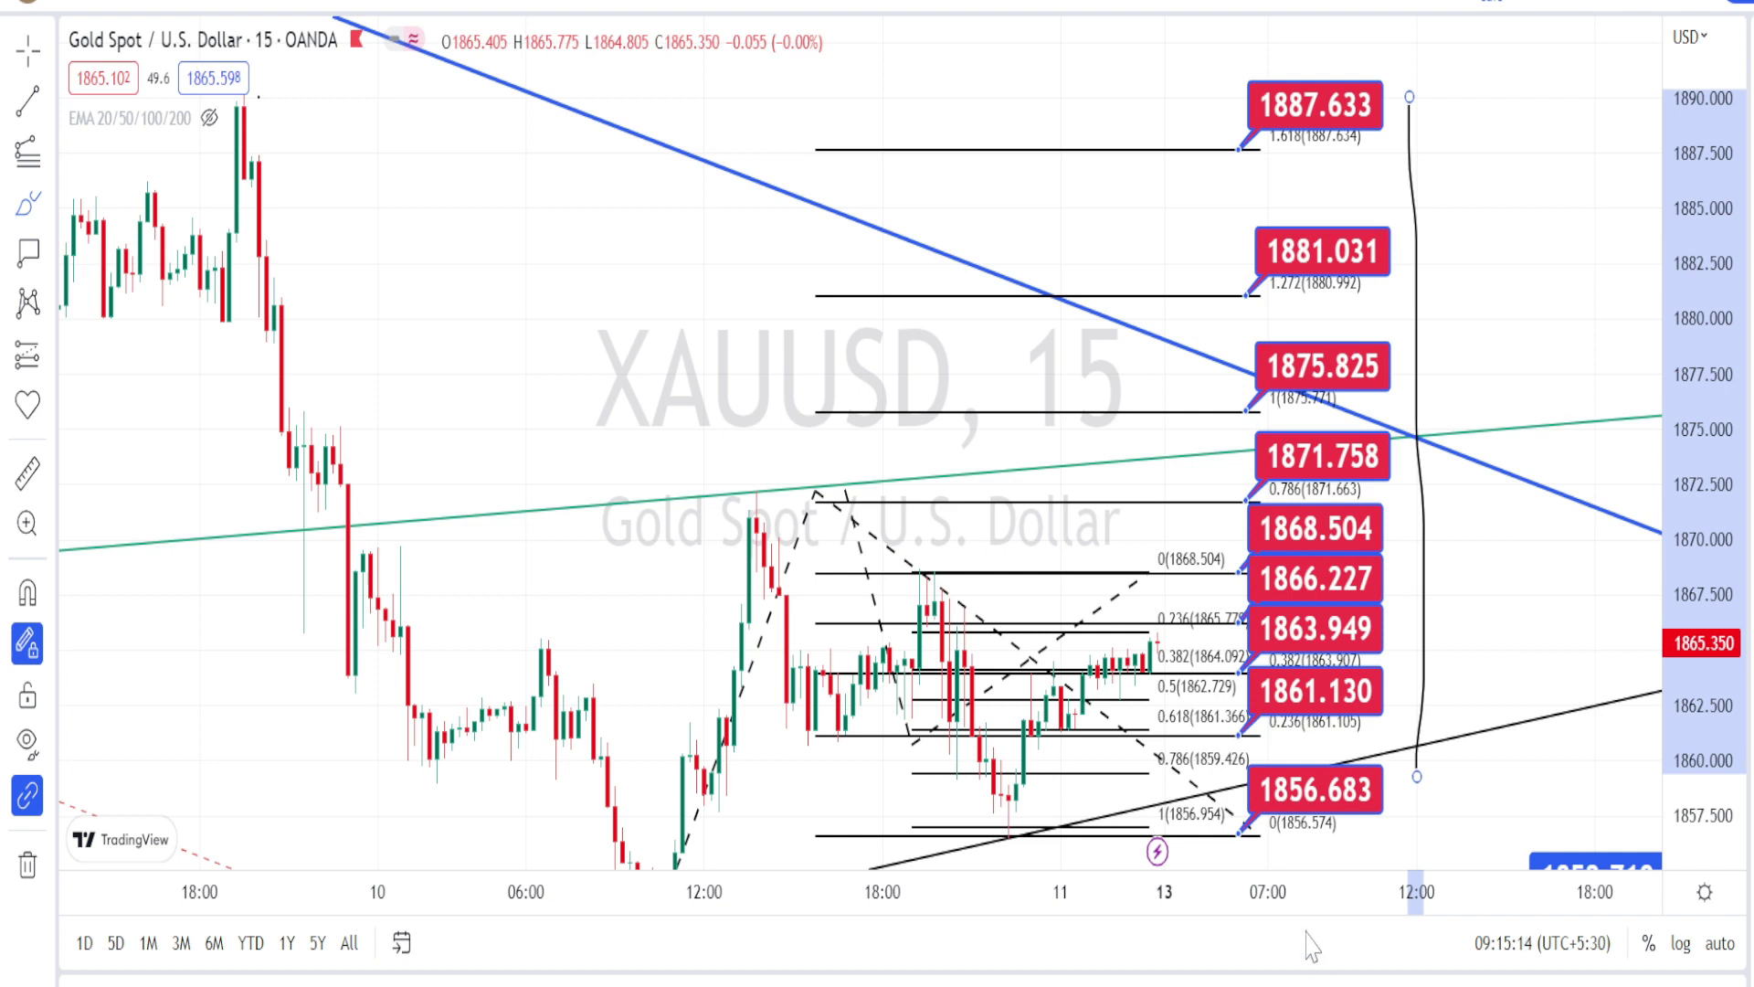
Brush circles around the 1866.227 and 1863.949 levels and an arch beside them, rising from about 1866 to about 1868 and falling back
left_click(1268, 614)
mouse_move(1268, 614)
left_mouse_down()
mouse_move(1333, 590)
mouse_move(1306, 553)
mouse_move(1265, 557)
mouse_move(1250, 578)
mouse_move(1262, 602)
left_mouse_up()
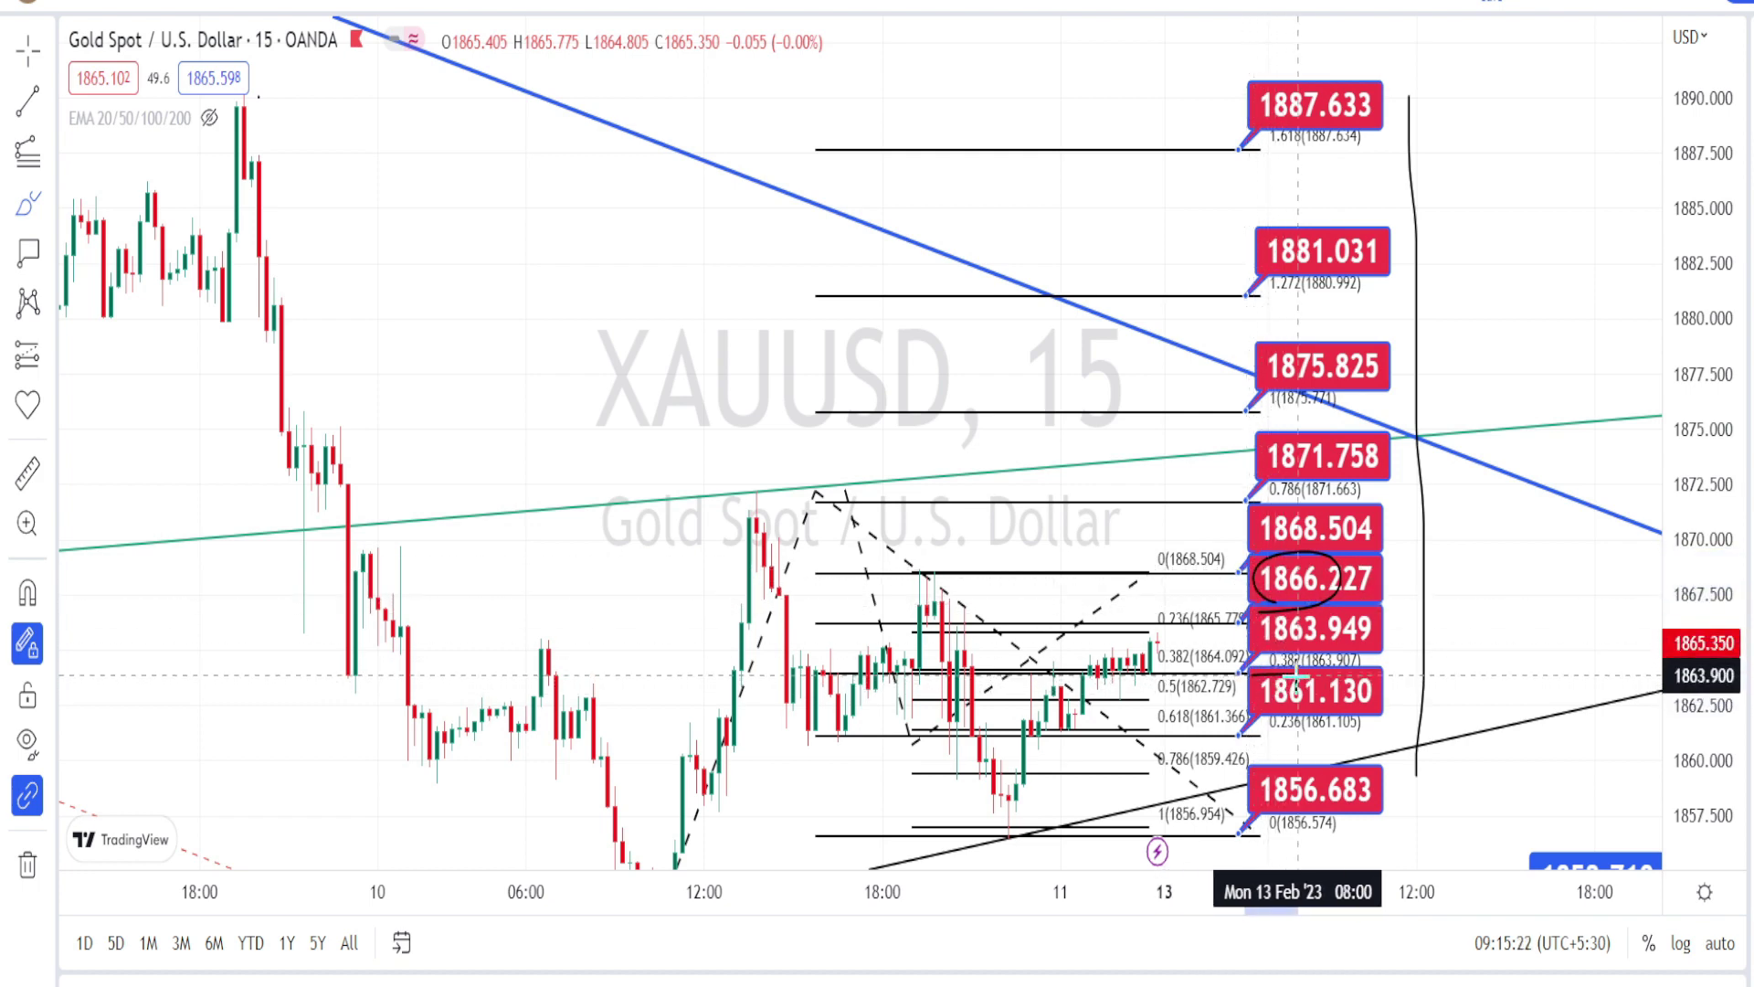
mouse_move(1253, 675)
left_mouse_down()
mouse_move(1342, 663)
mouse_move(1325, 610)
mouse_move(1254, 635)
left_mouse_up()
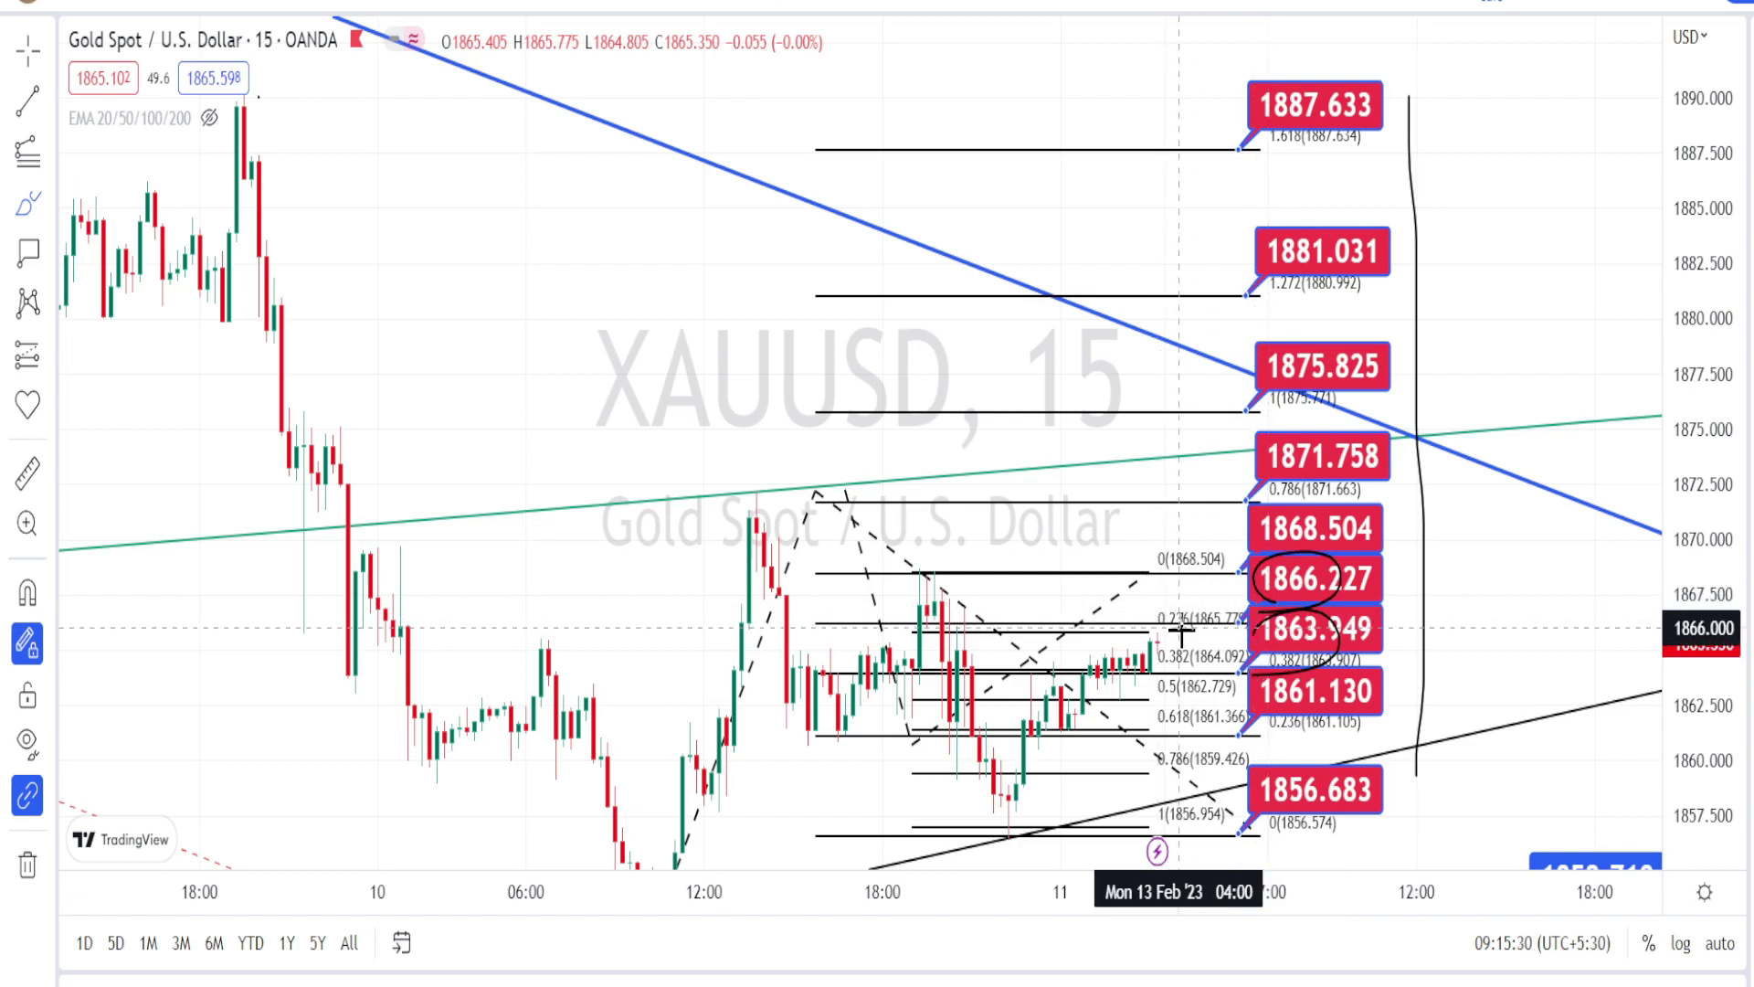
mouse_move(1180, 630)
left_mouse_down()
mouse_move(1195, 577)
mouse_move(1224, 610)
left_mouse_up()
Underline the upside levels 1868.504, 1871.758, 1875.825, 1881.031 and 1887.633 with the brush
left_click_drag(1271, 548, 1336, 546)
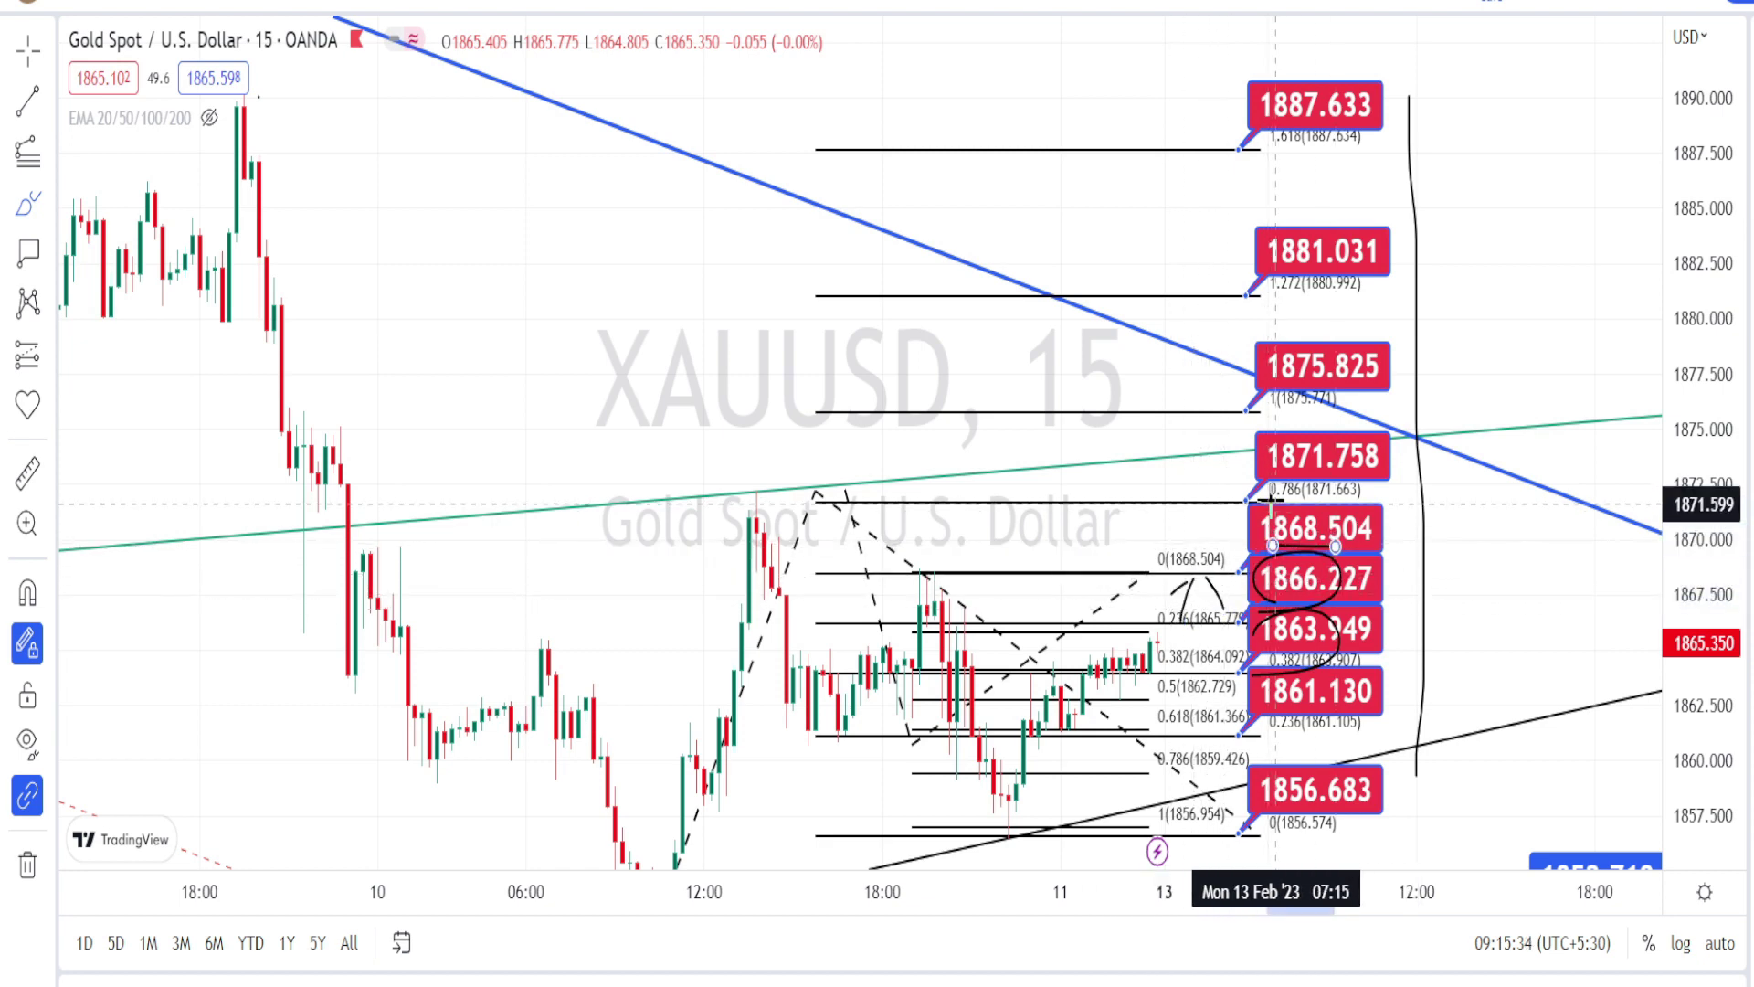
left_click_drag(1271, 485, 1338, 477)
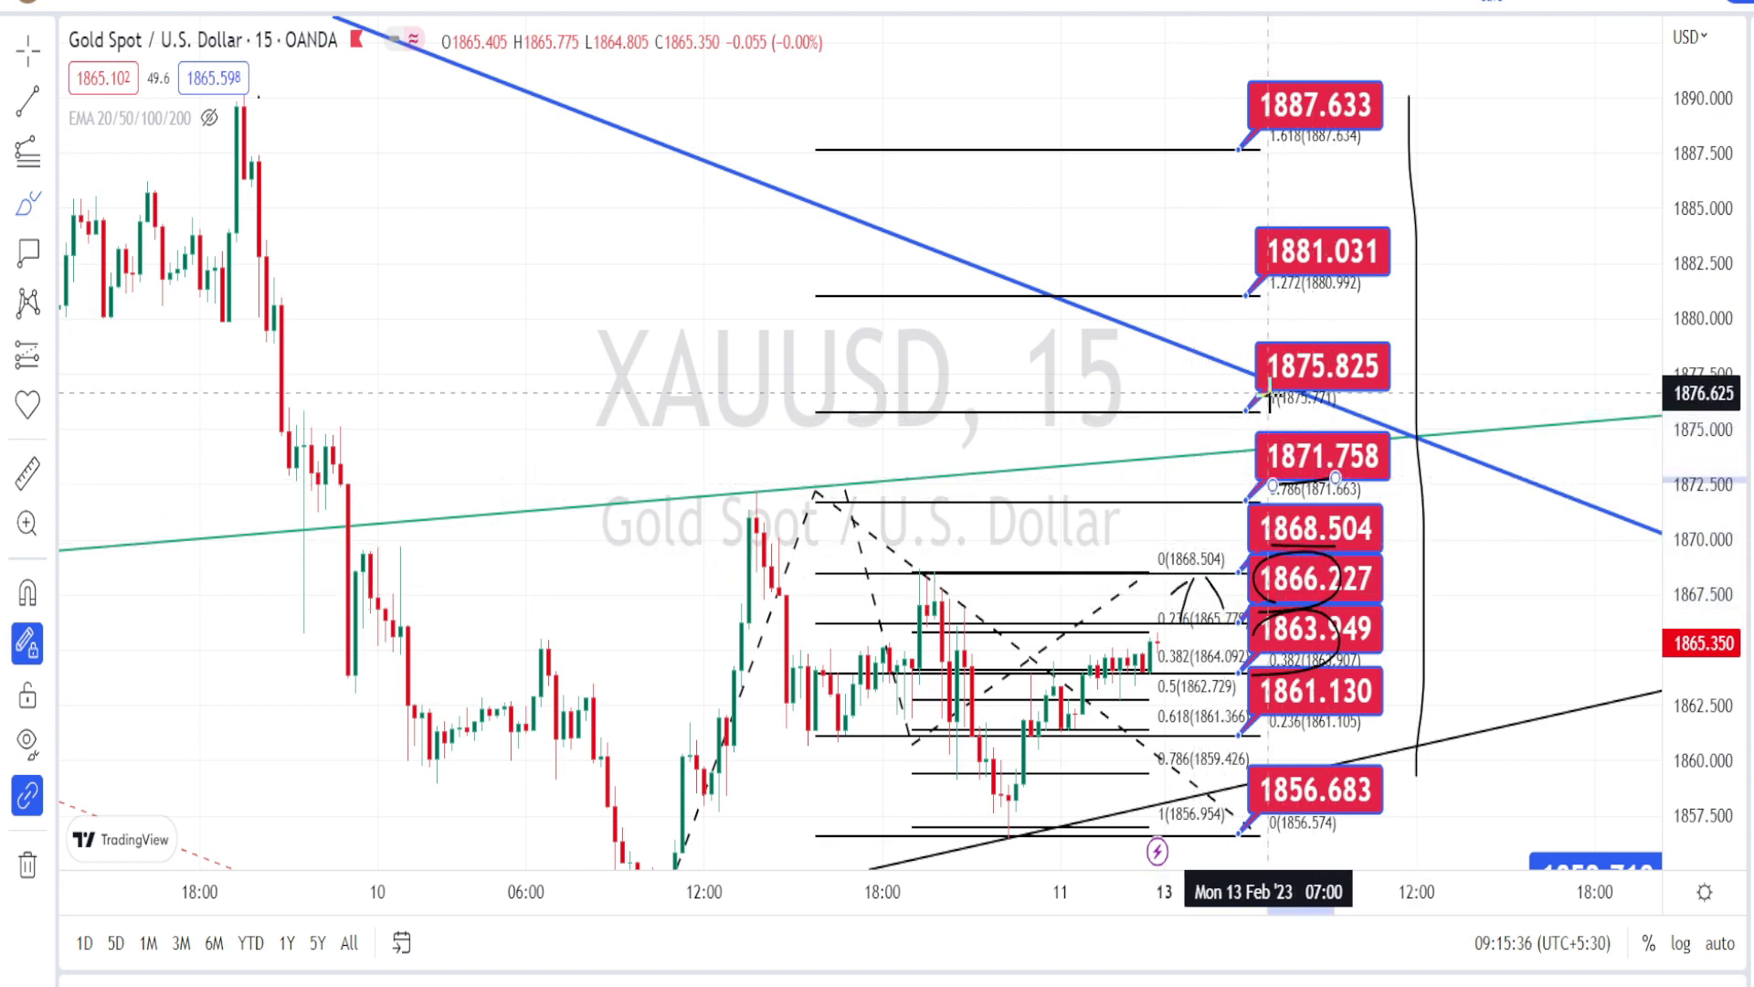
left_click_drag(1261, 293, 1306, 284)
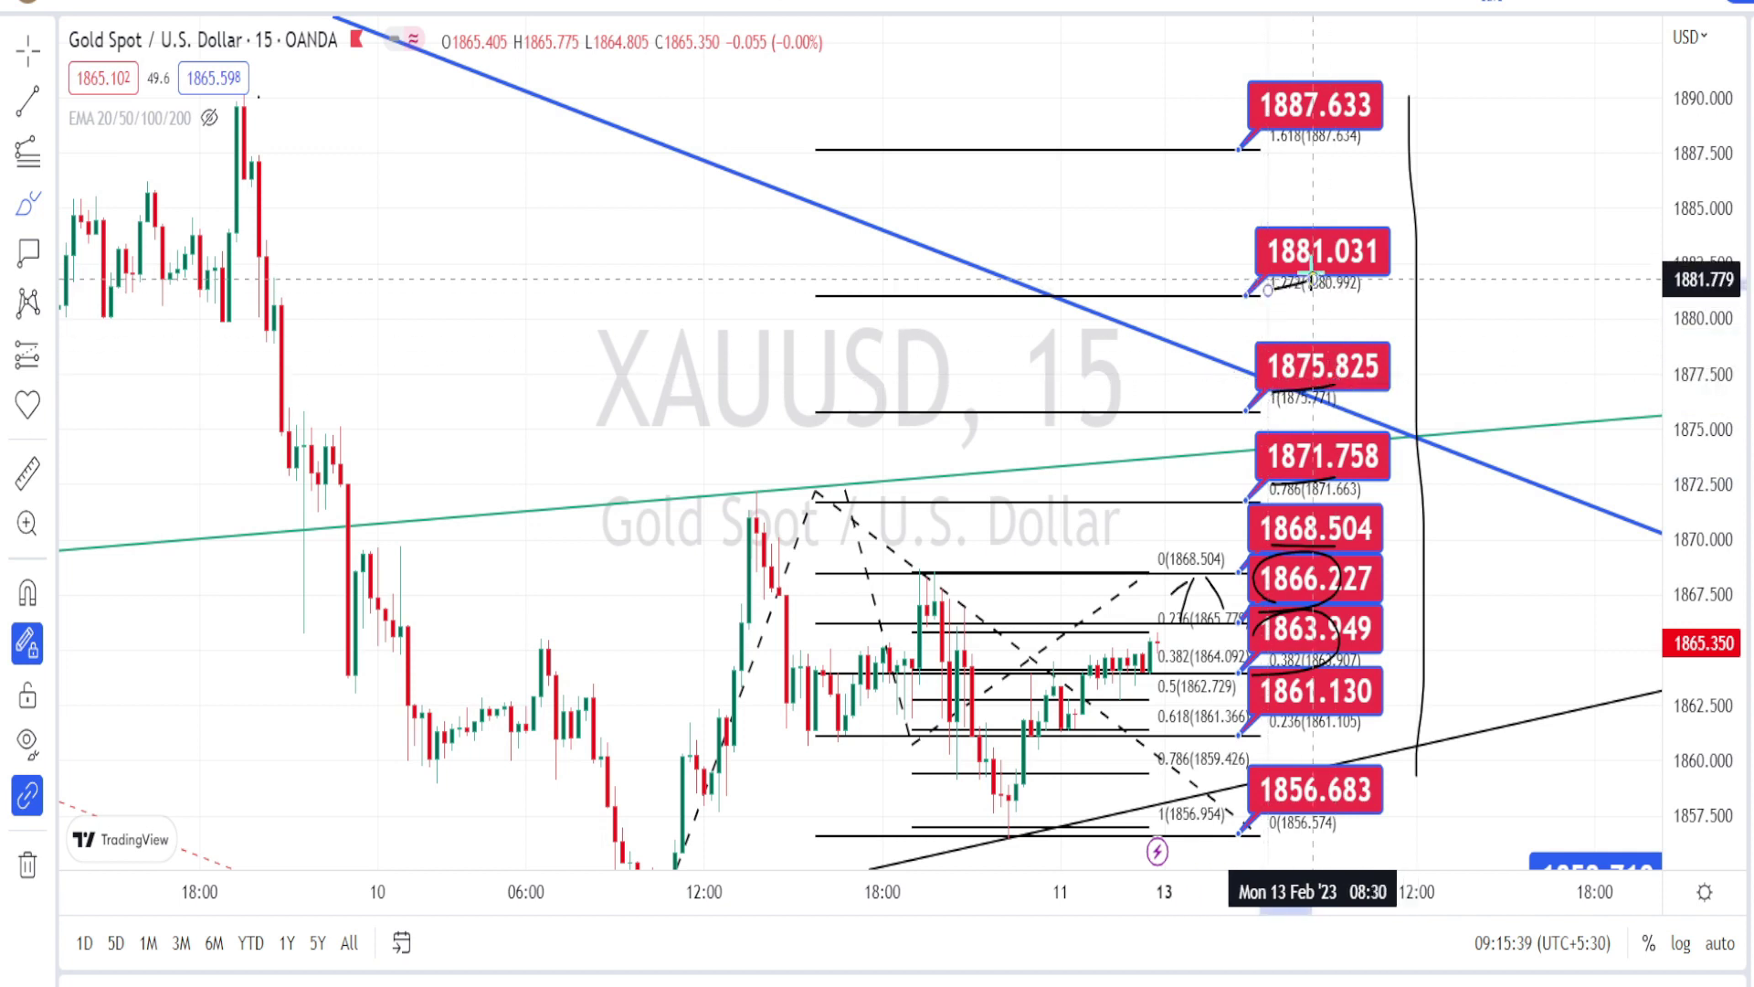
left_click_drag(1244, 156, 1341, 143)
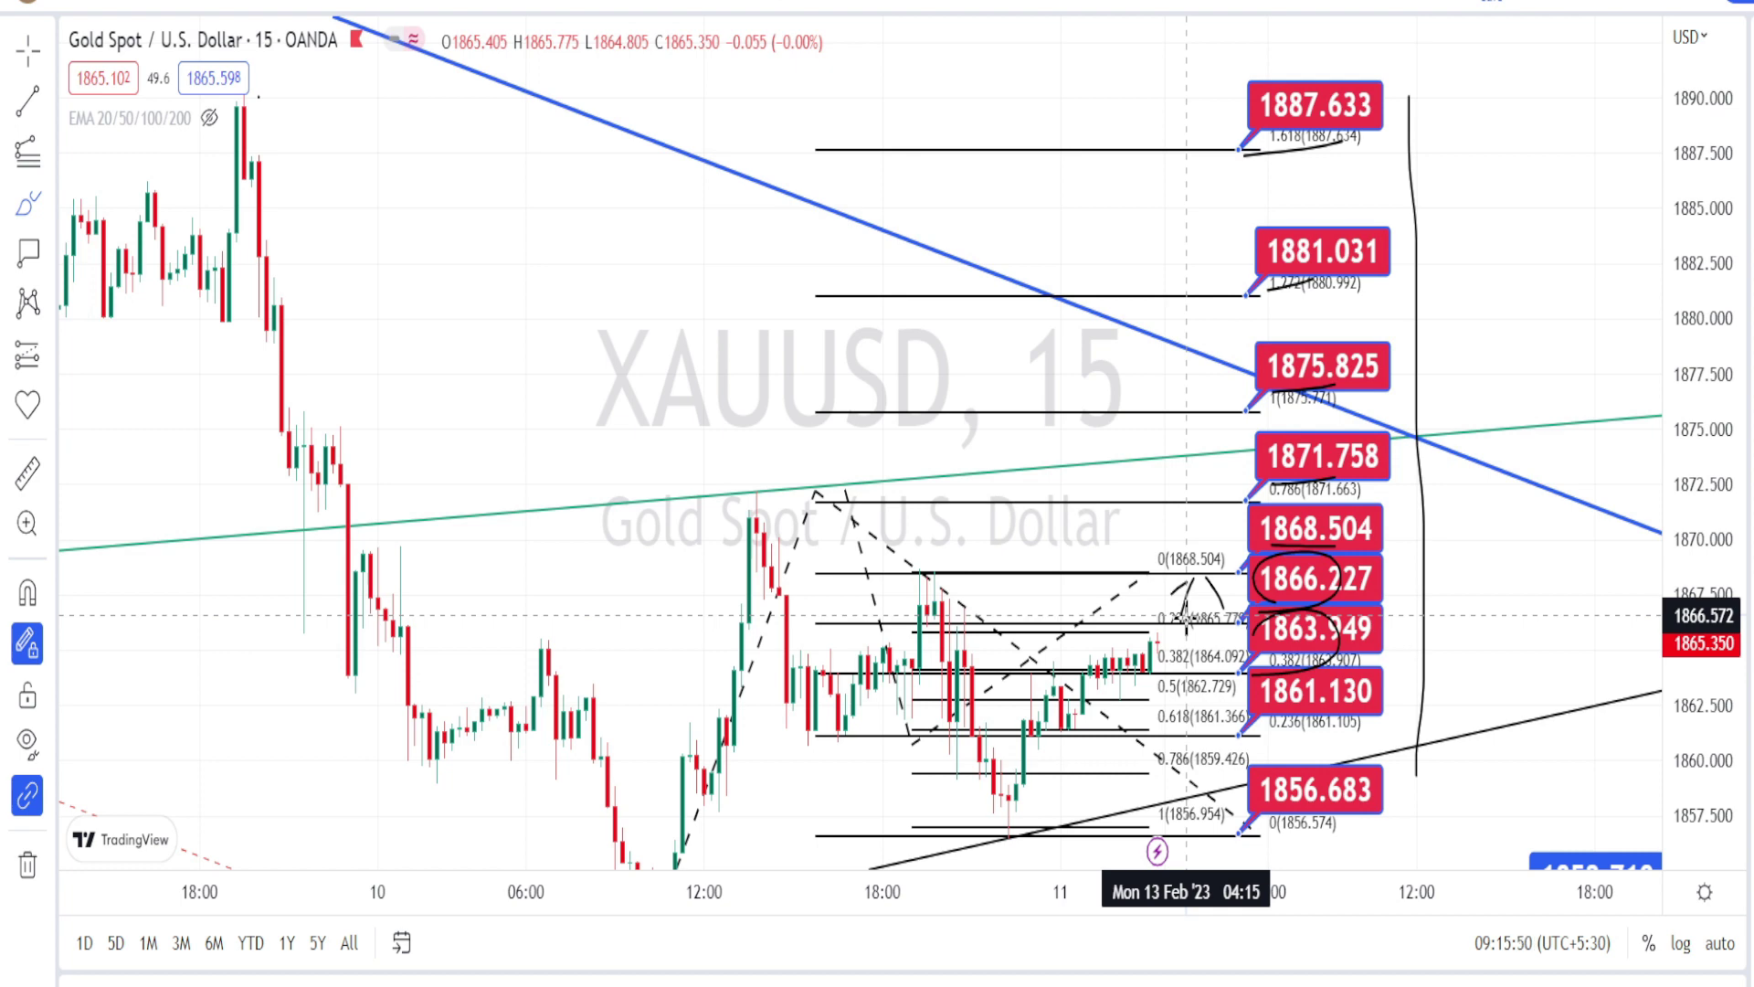
Brush a short downward stroke from the last candle and underline the levels 1866.227, 1863.949, 1861.130, 1856.683, 1852.710, 1849.828, 1838.182 and 1826.768
left_click_drag(1262, 608, 1342, 600)
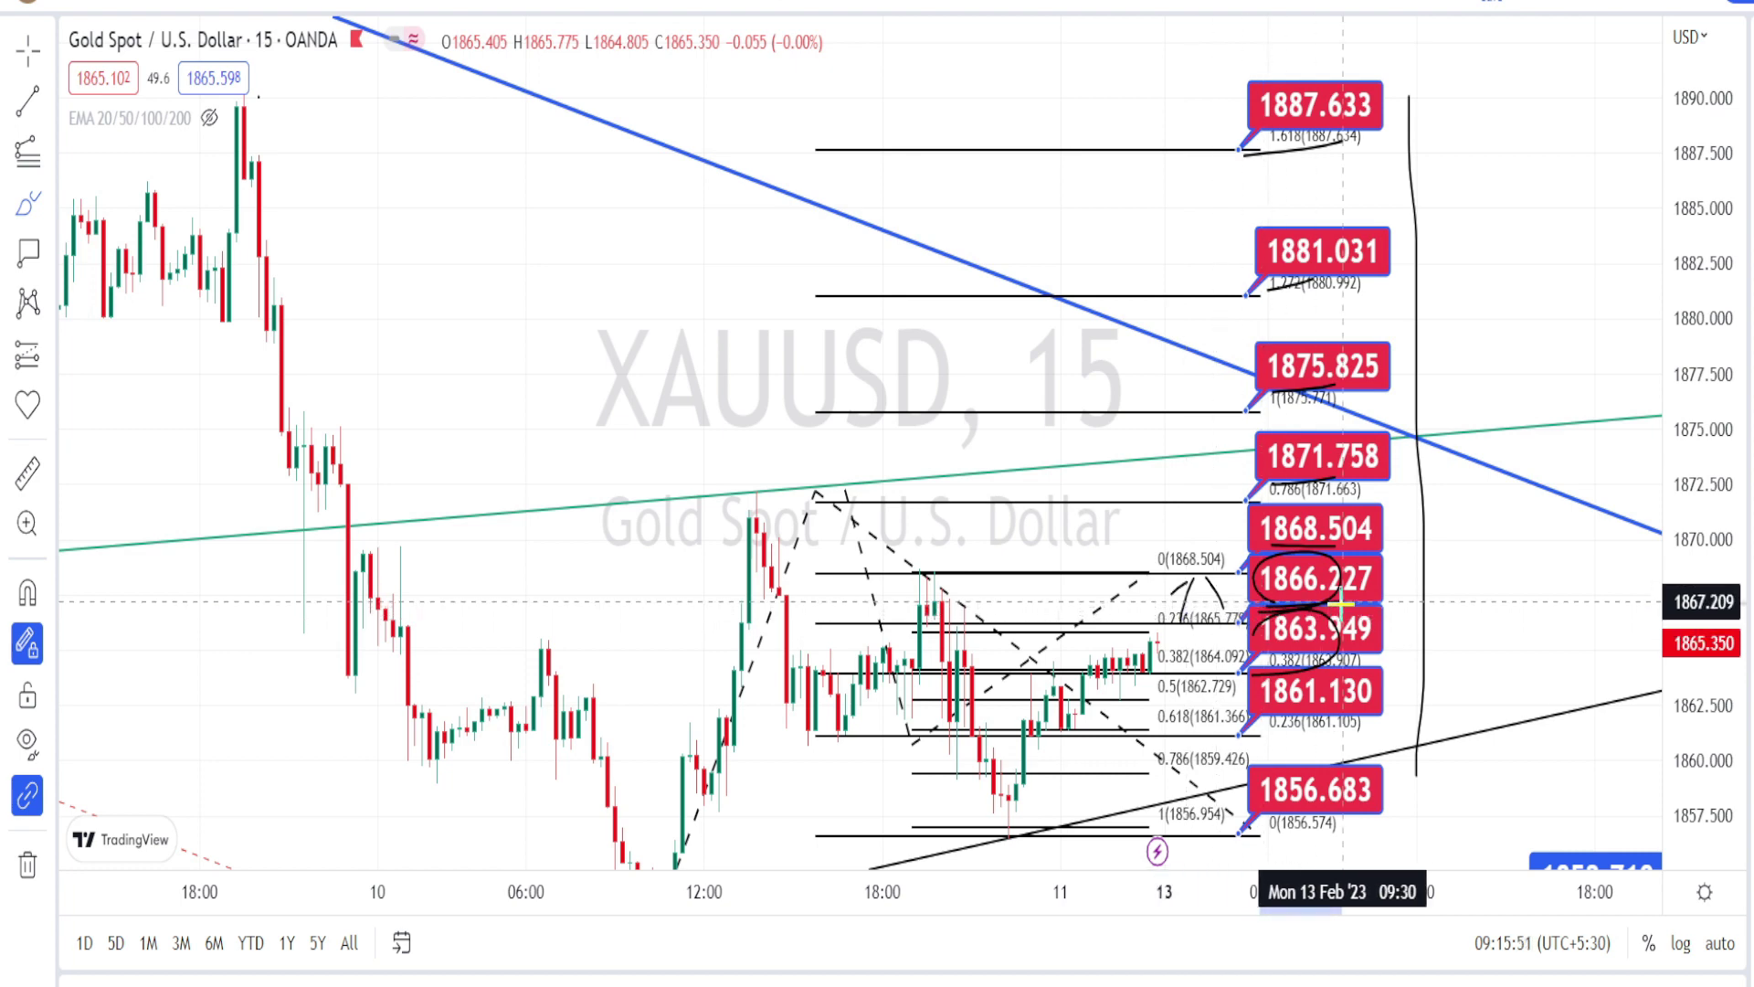
left_click_drag(1165, 634, 1179, 686)
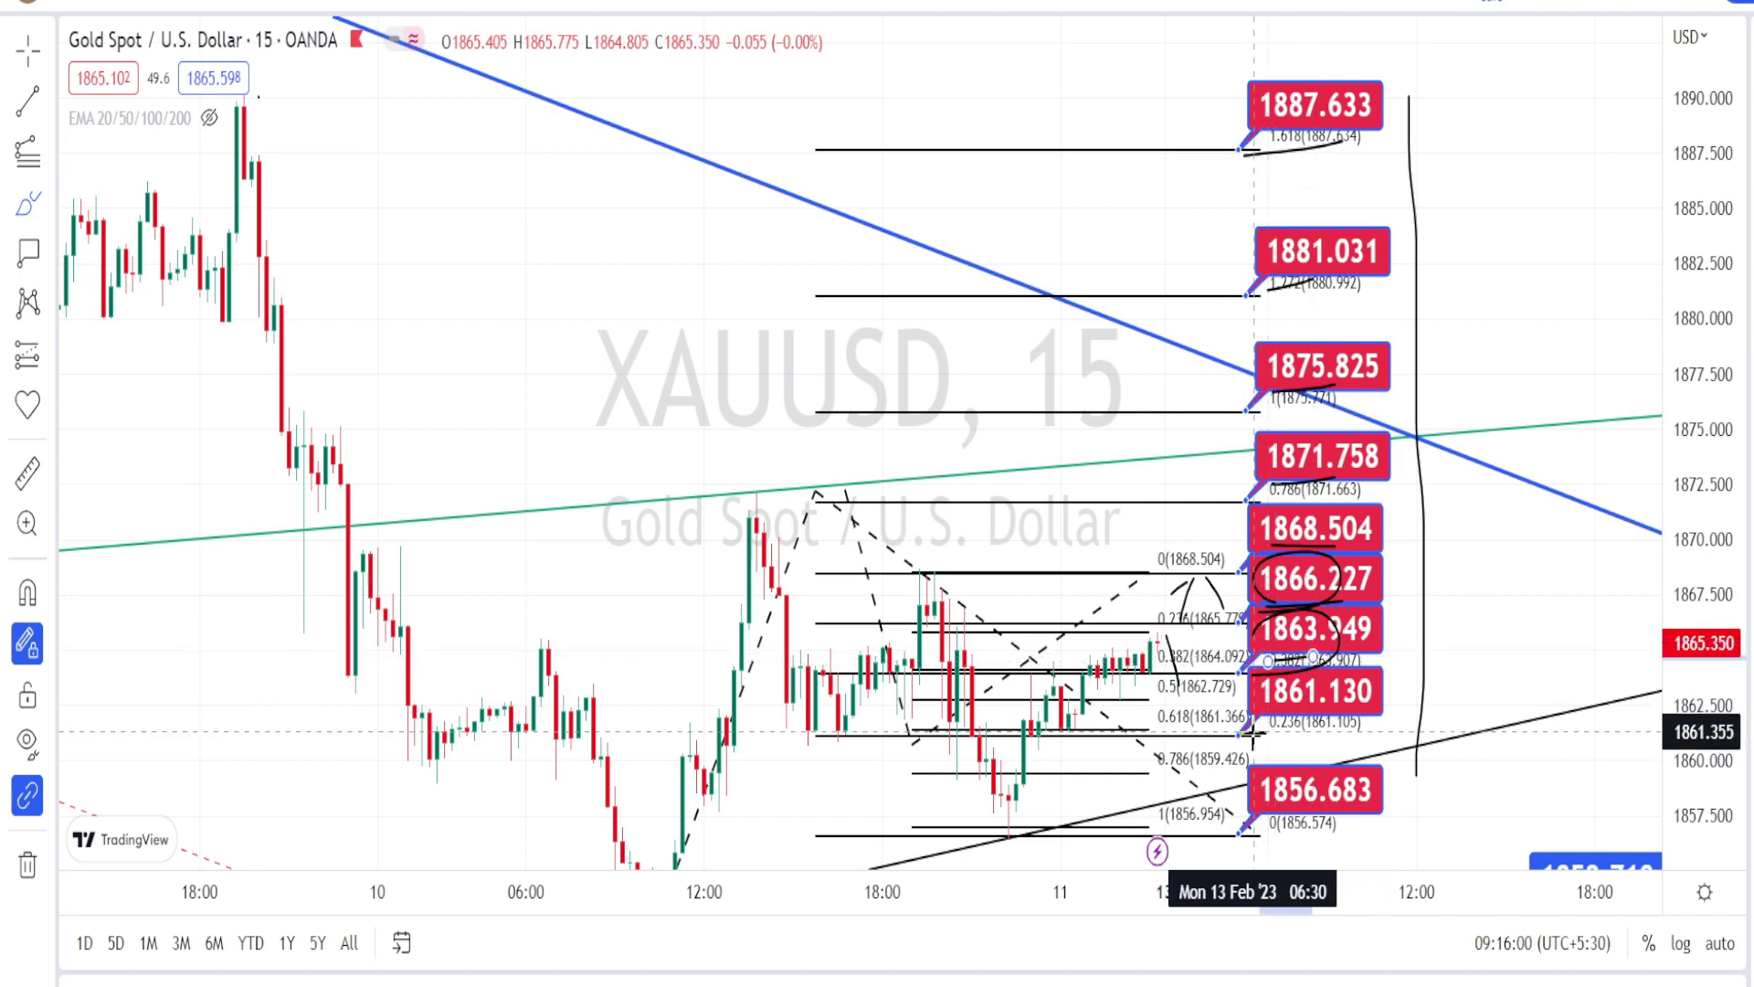
left_click_drag(1260, 729, 1350, 712)
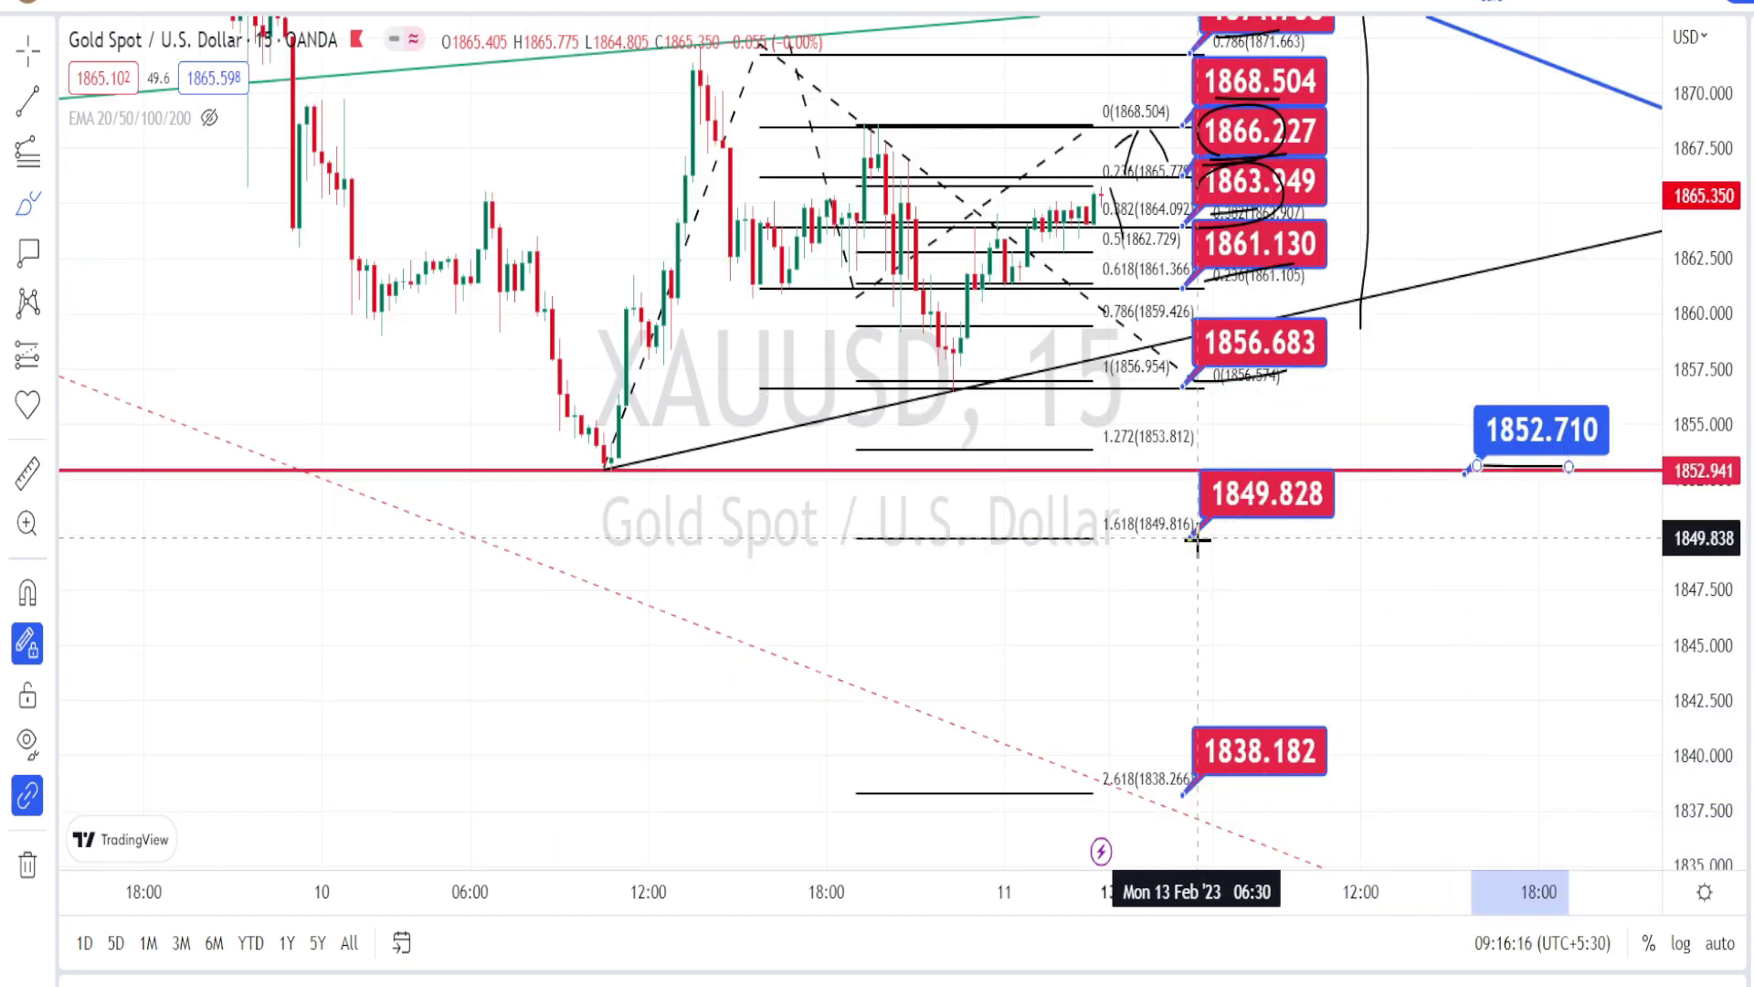
left_click_drag(1203, 537, 1302, 521)
left_click_drag(1183, 793, 1297, 776)
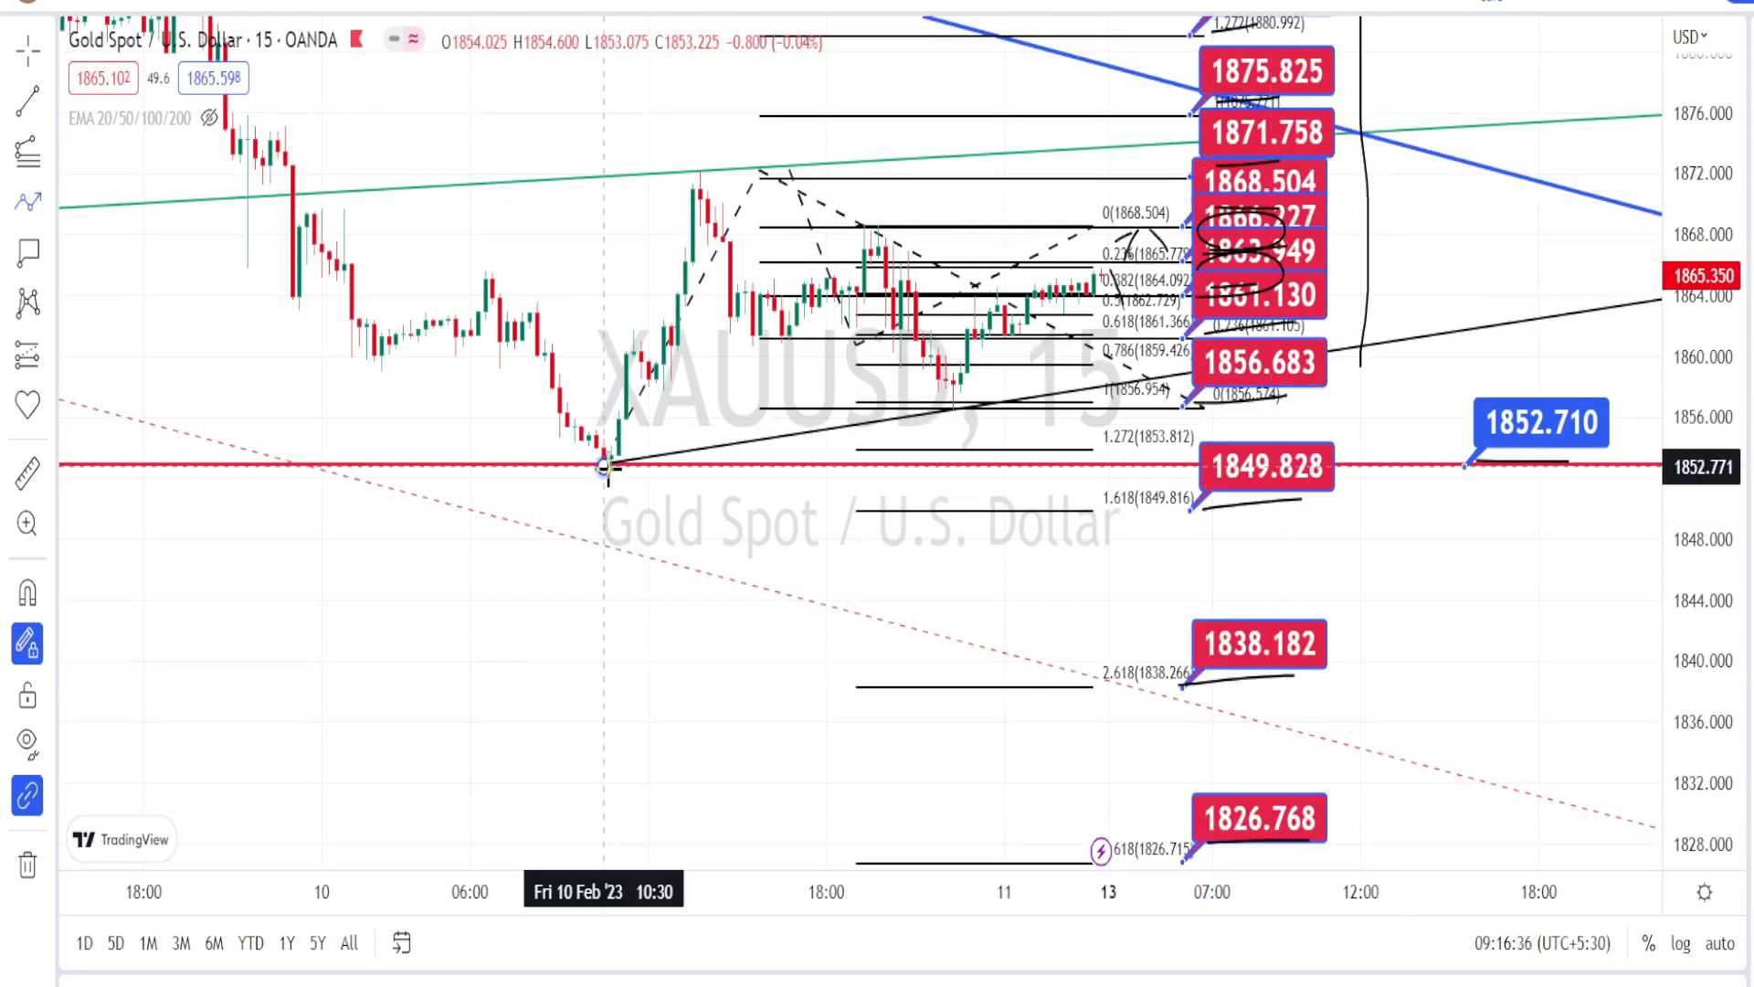
Draw a red zigzag path from the 10 February low through about 1872, 1856, 1873, 1858 and 1874, down to about 1846
left_click_drag(604, 466, 722, 169)
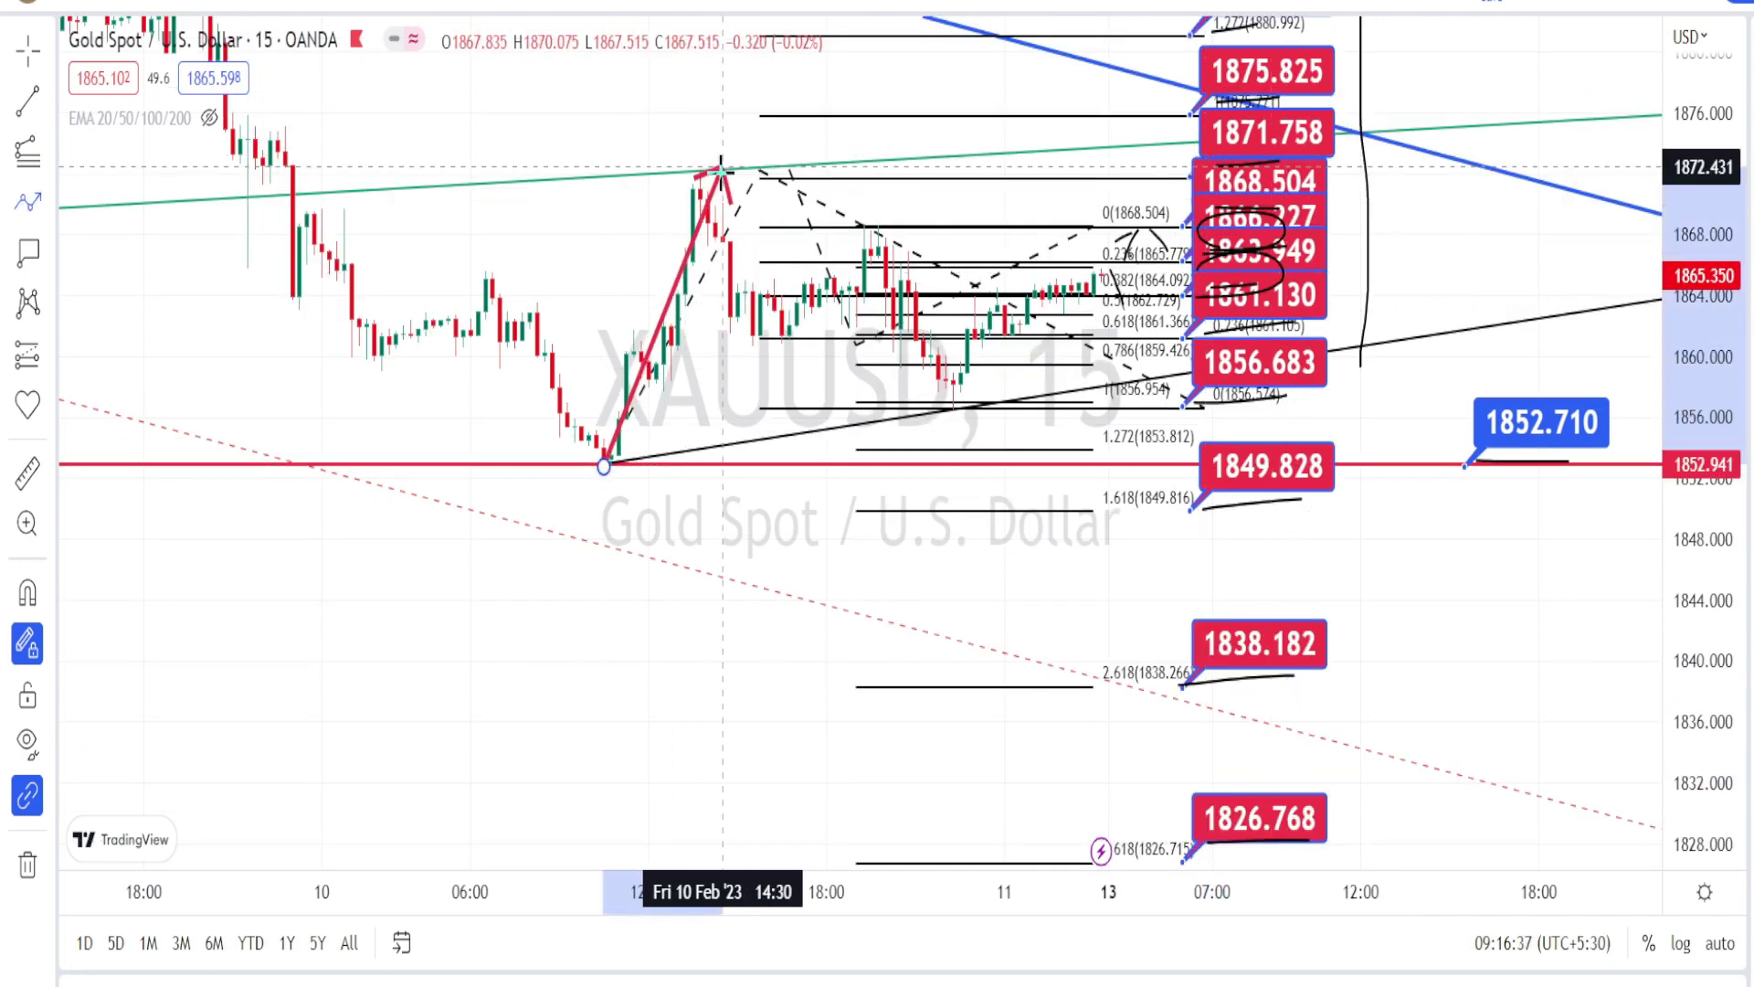
left_click(893, 420)
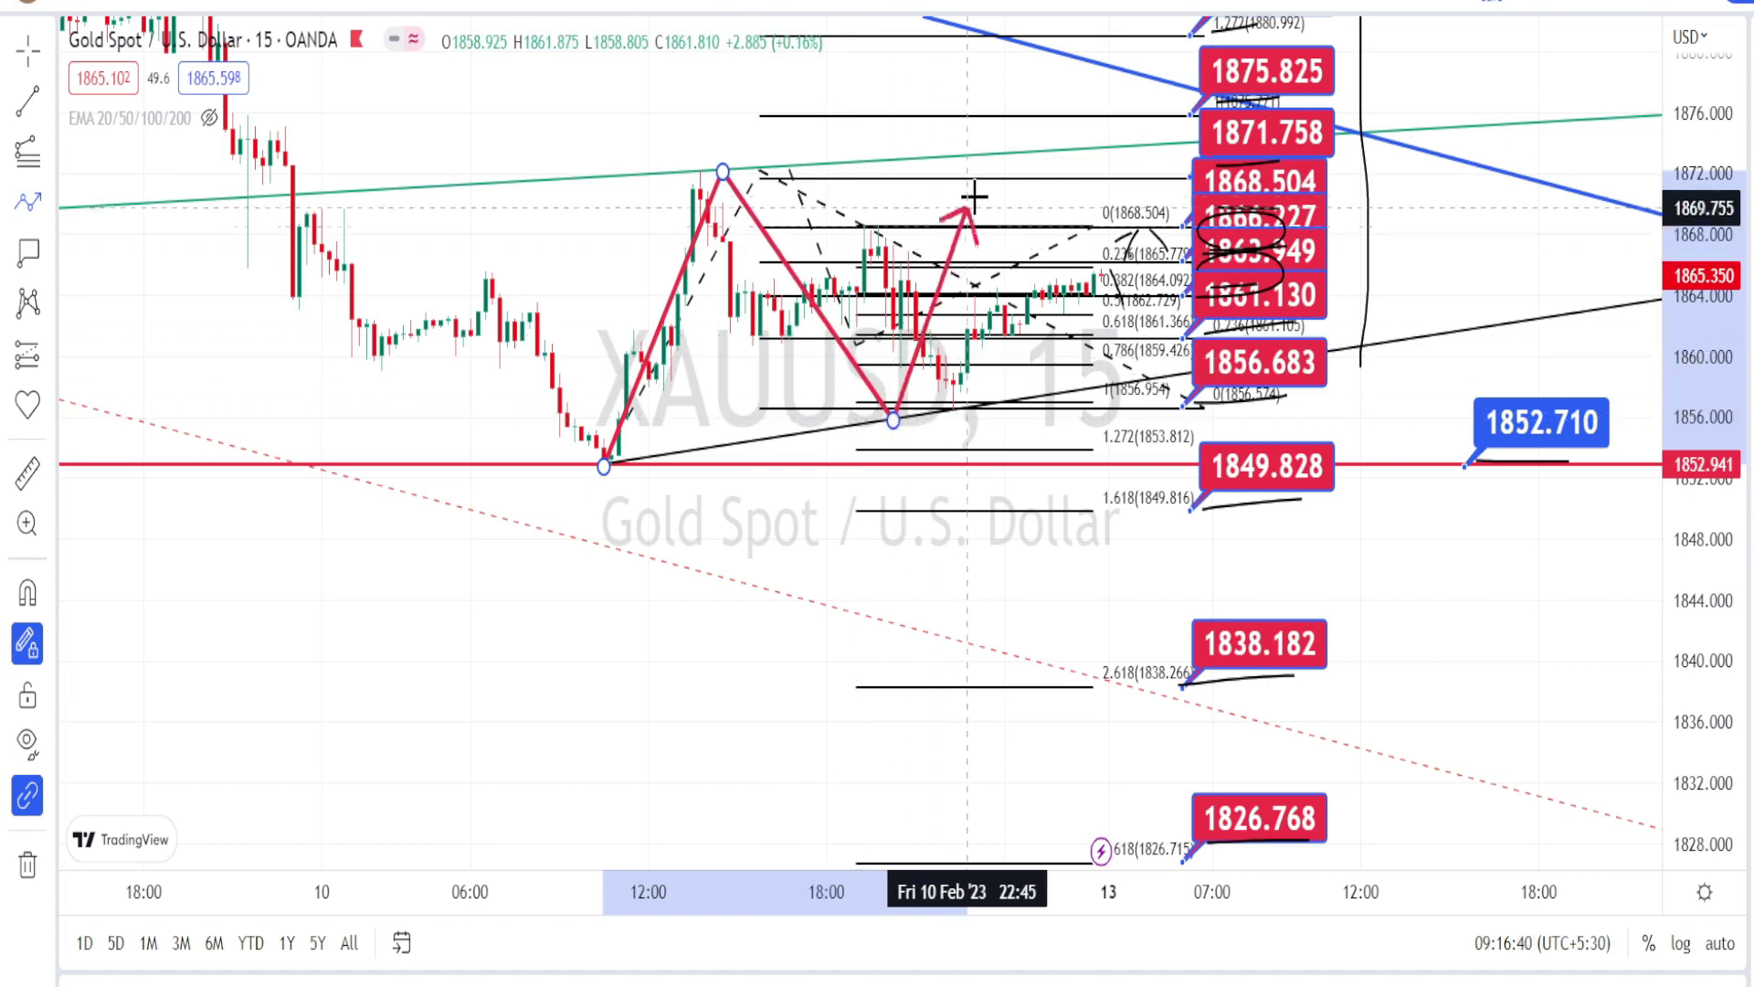
left_click(997, 149)
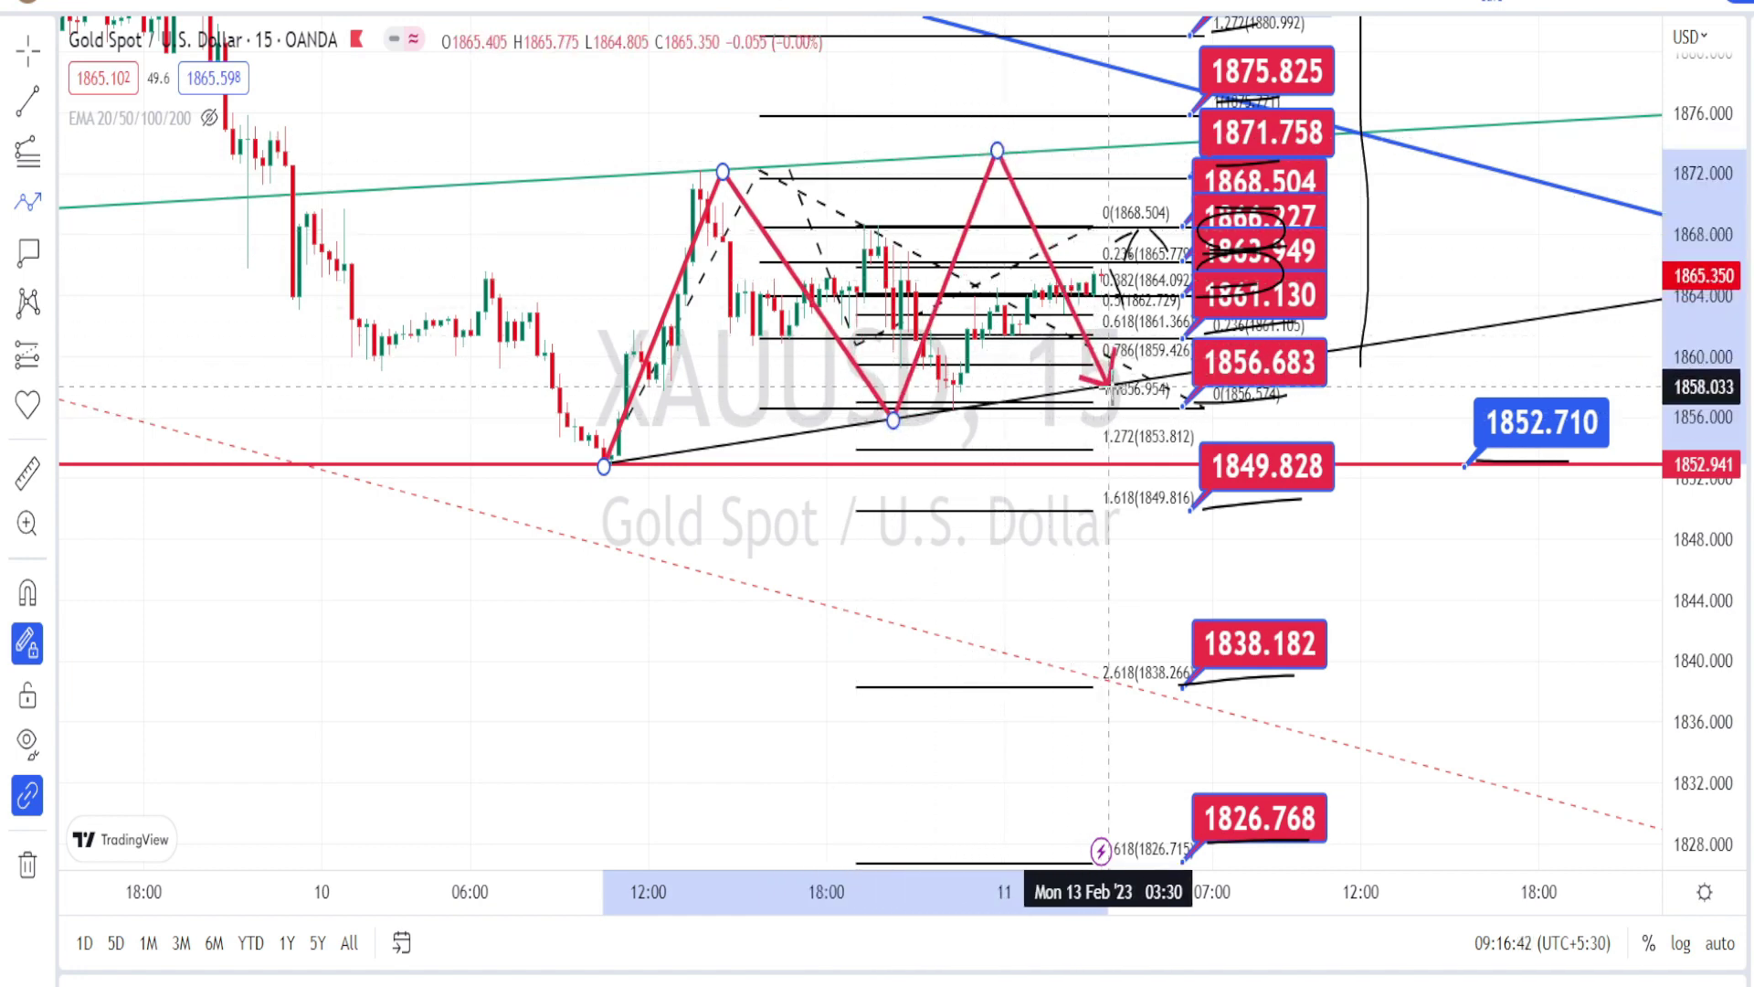
left_click(1108, 386)
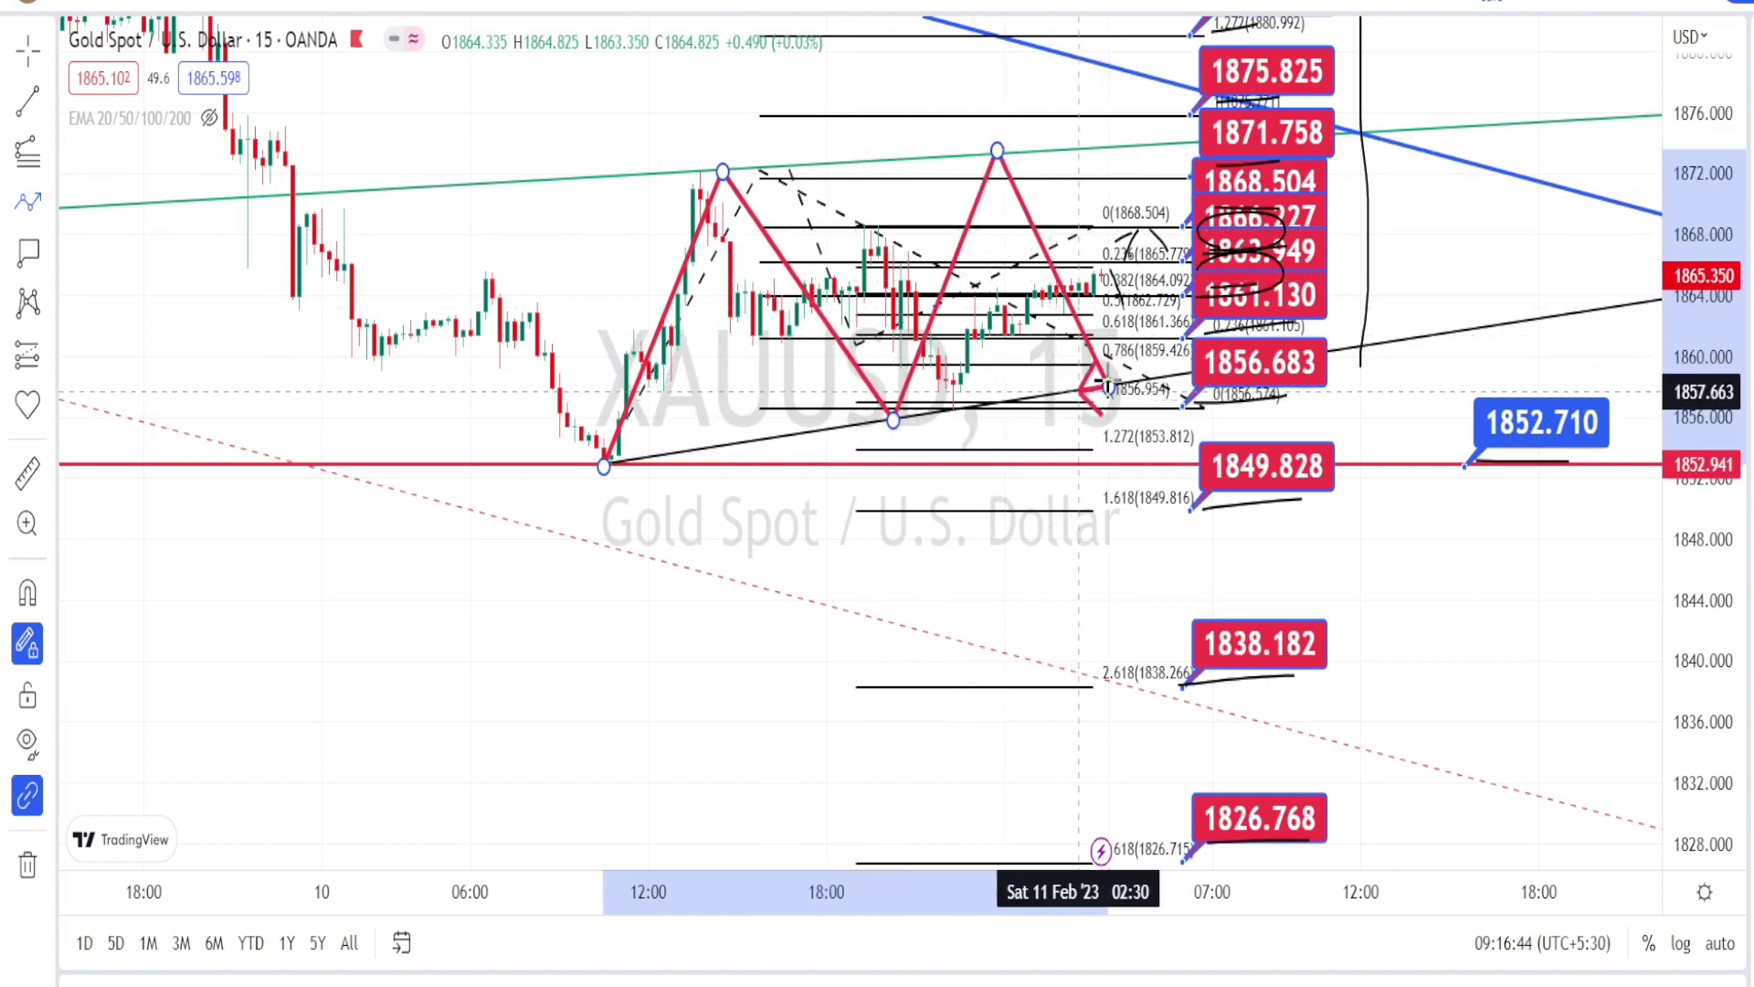
left_click(1140, 143)
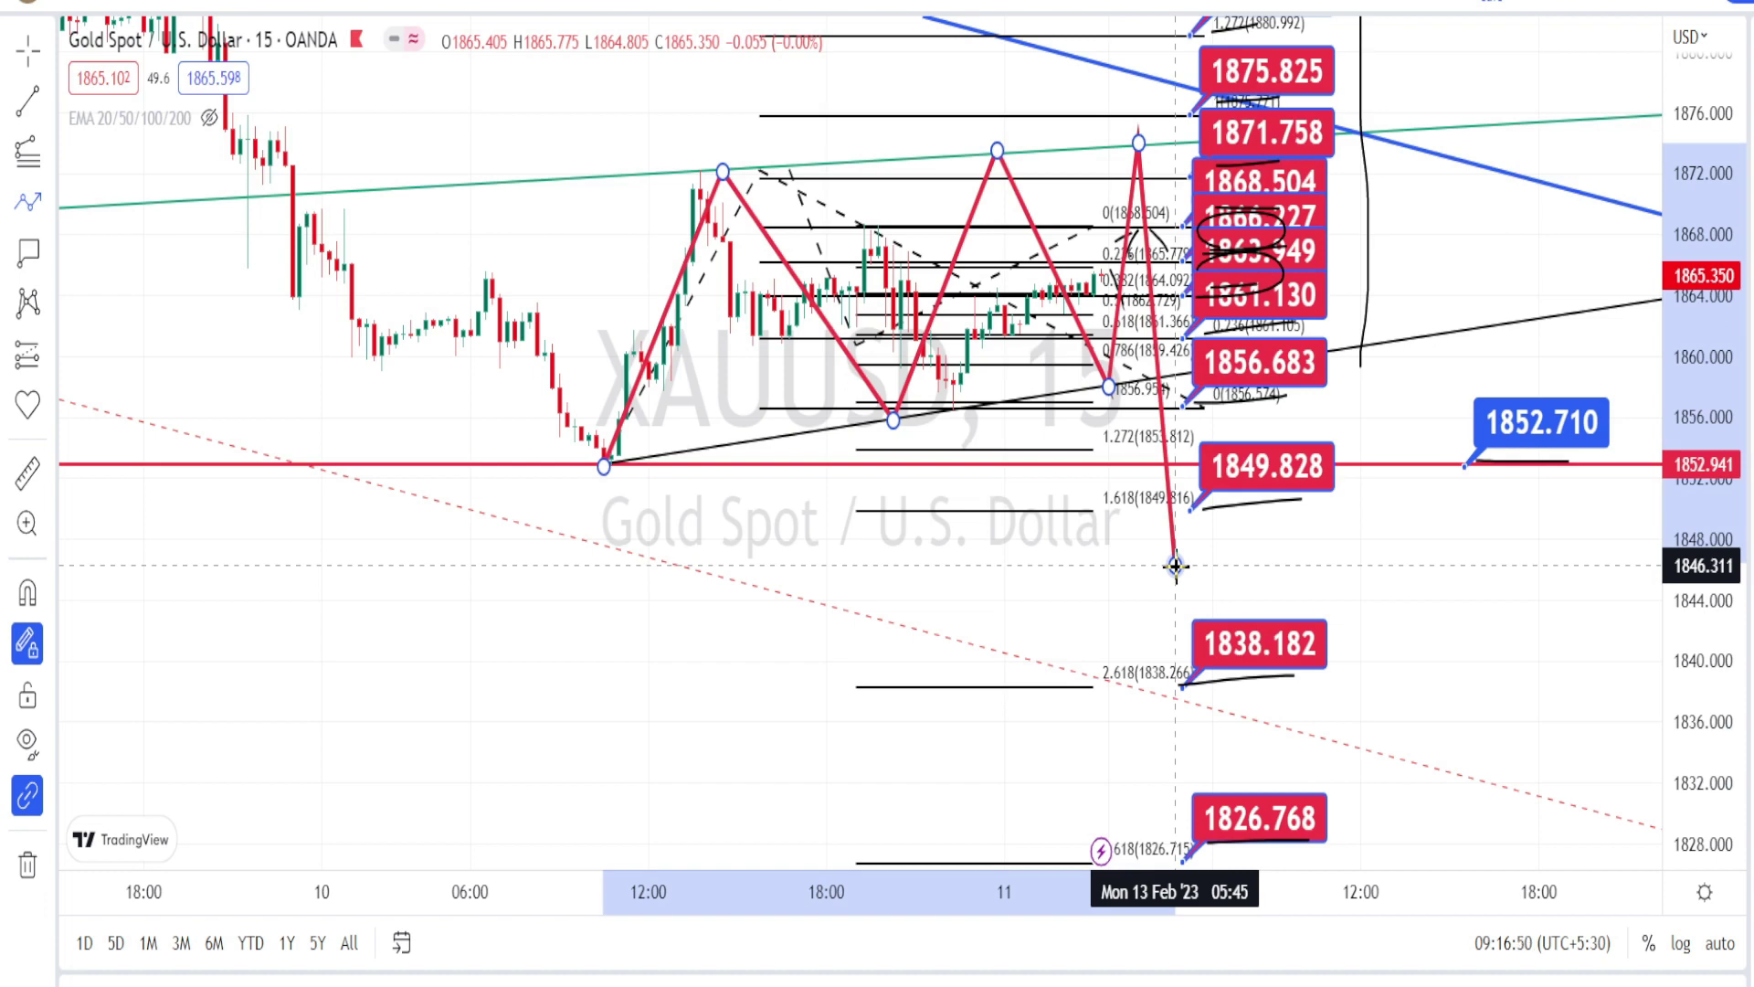
left_click(1176, 566)
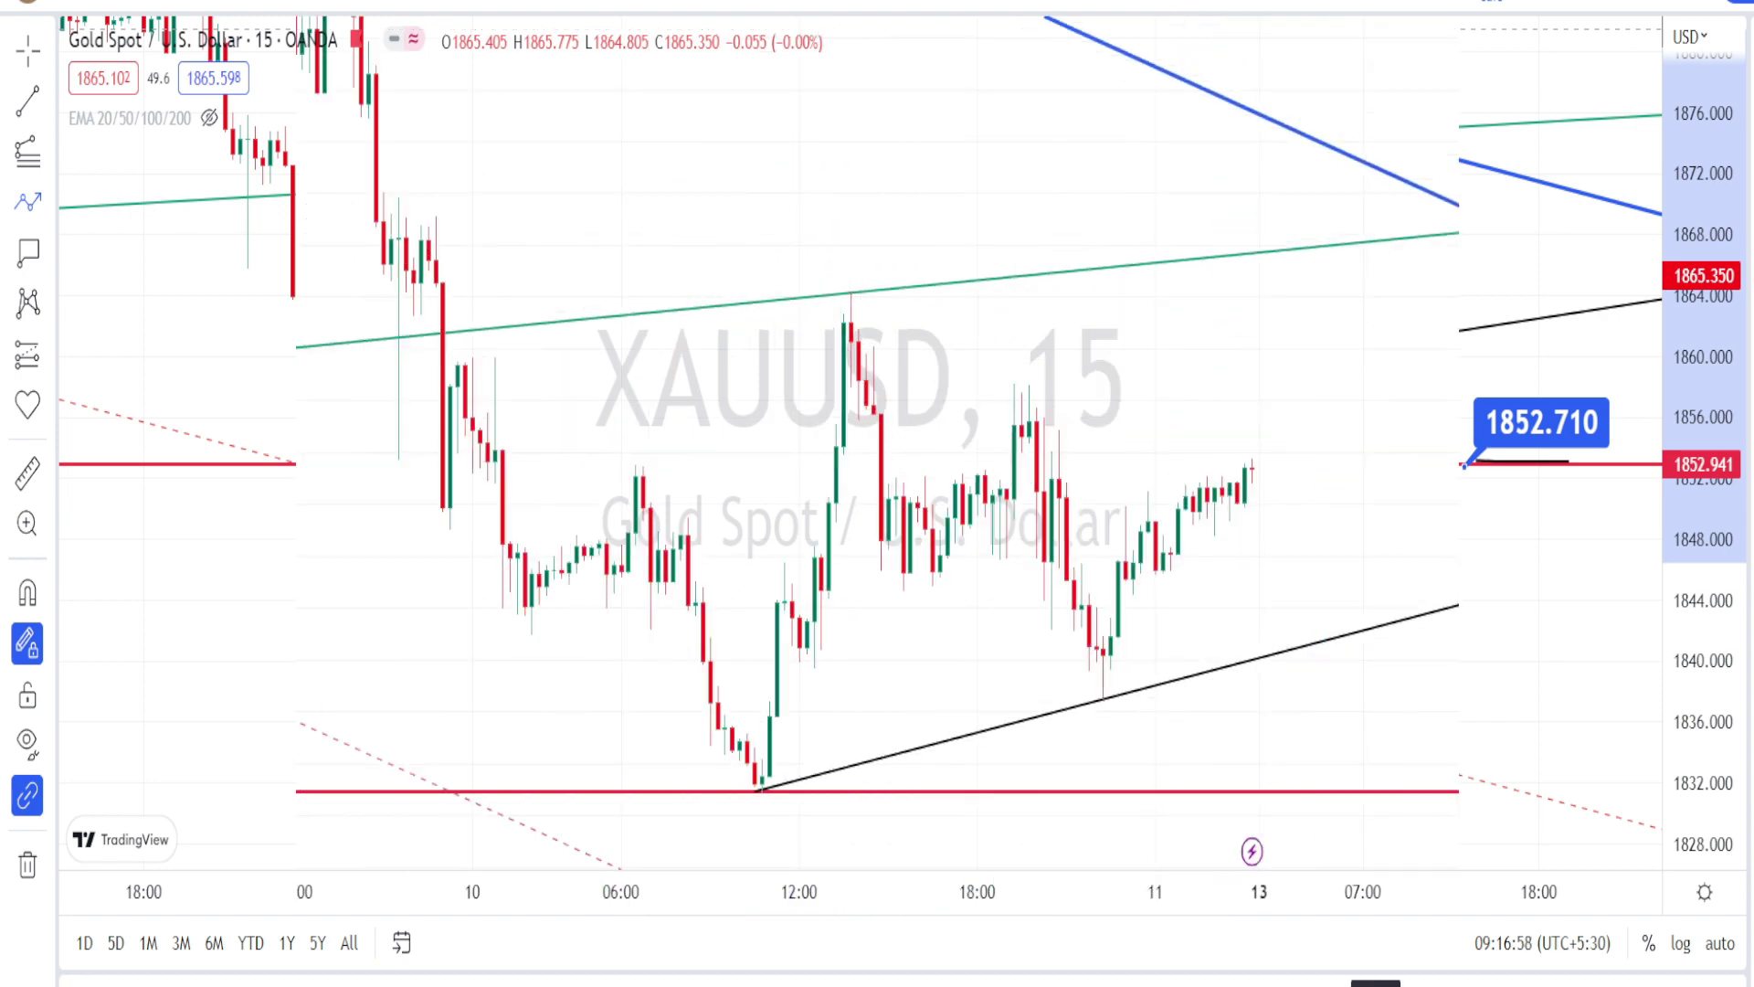
Brush a large rightward arrow across the 10 February candles at about 1865 to 1870, and circle a point on the green trendline near 1873.5
scroll(783, 388, "up", 3)
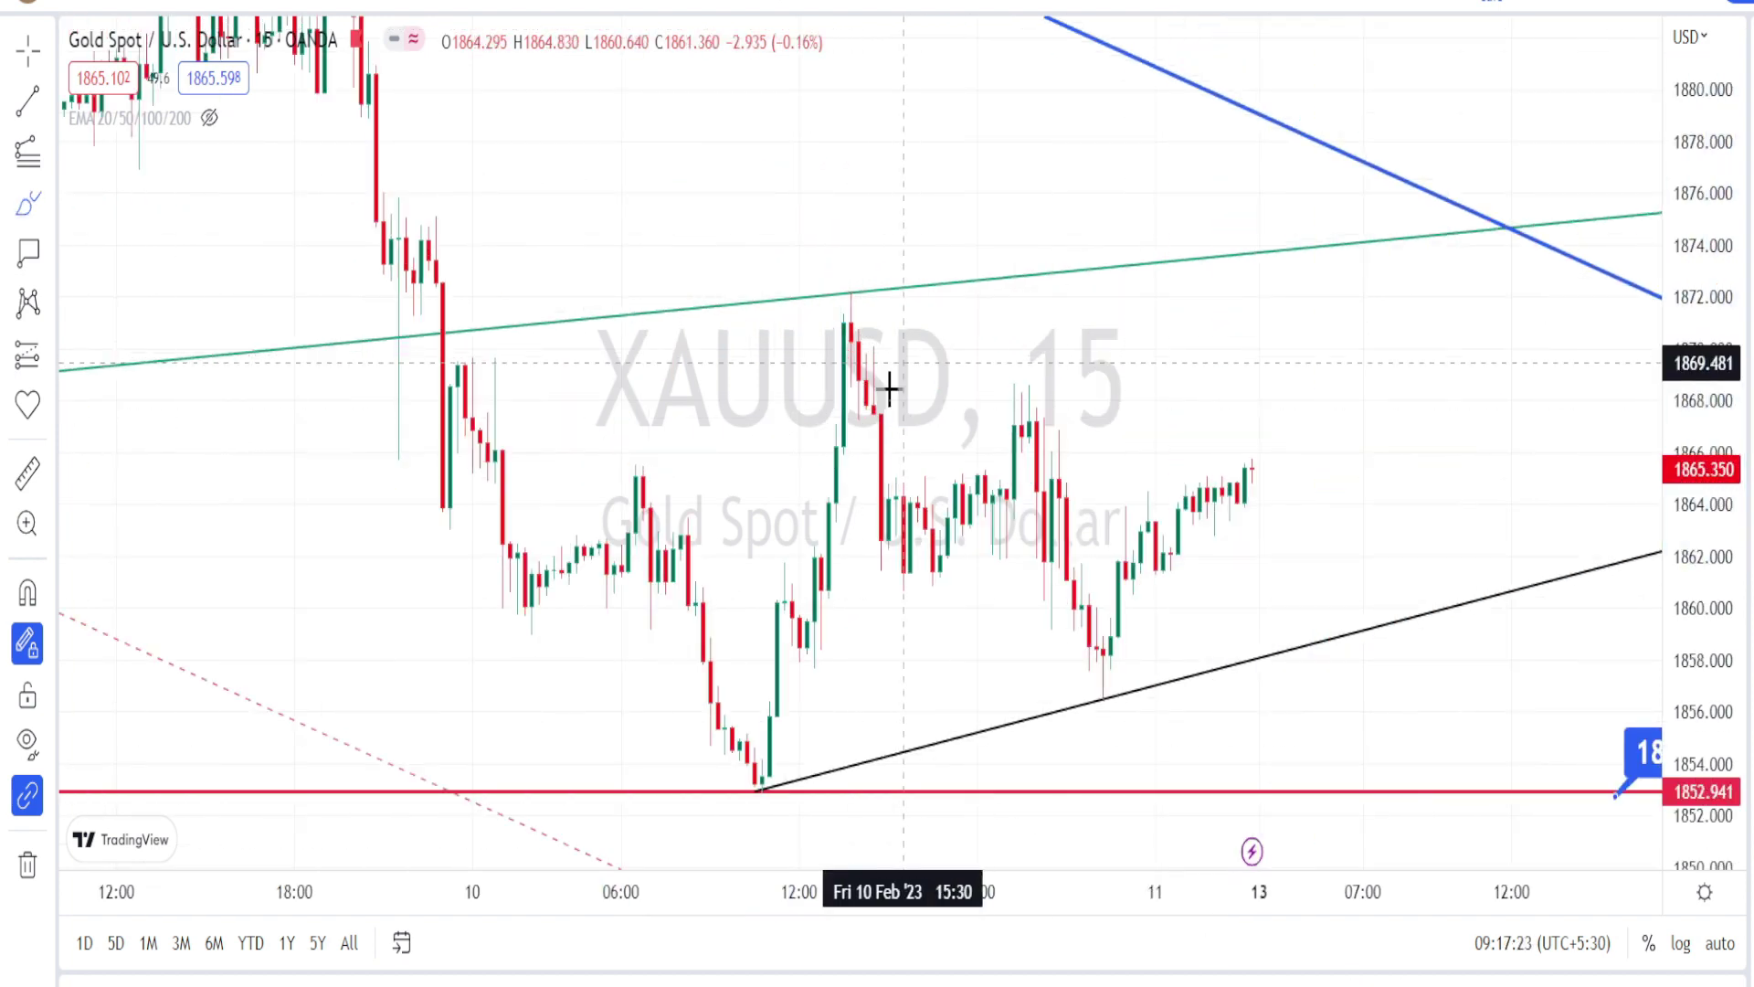
left_click_drag(750, 429, 1117, 376)
left_click_drag(882, 469, 1133, 416)
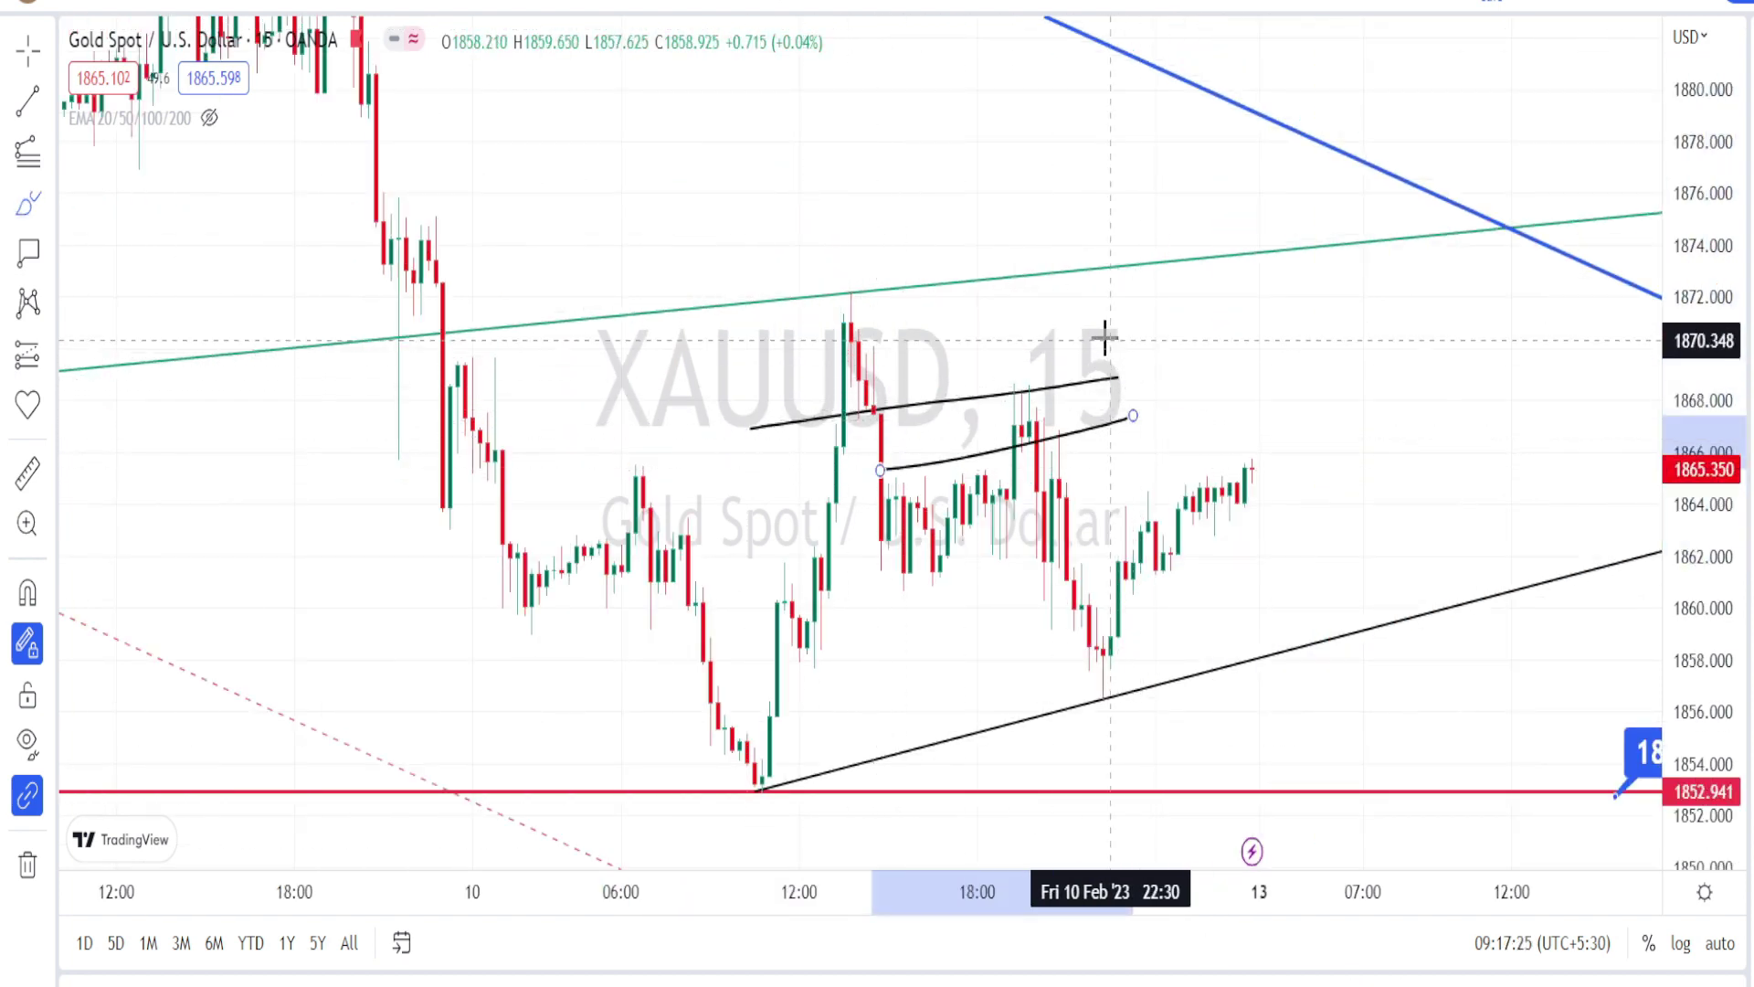
mouse_move(1109, 340)
left_mouse_down()
mouse_move(1178, 376)
mouse_move(1156, 459)
left_mouse_up()
left_click_drag(1179, 236, 1183, 240)
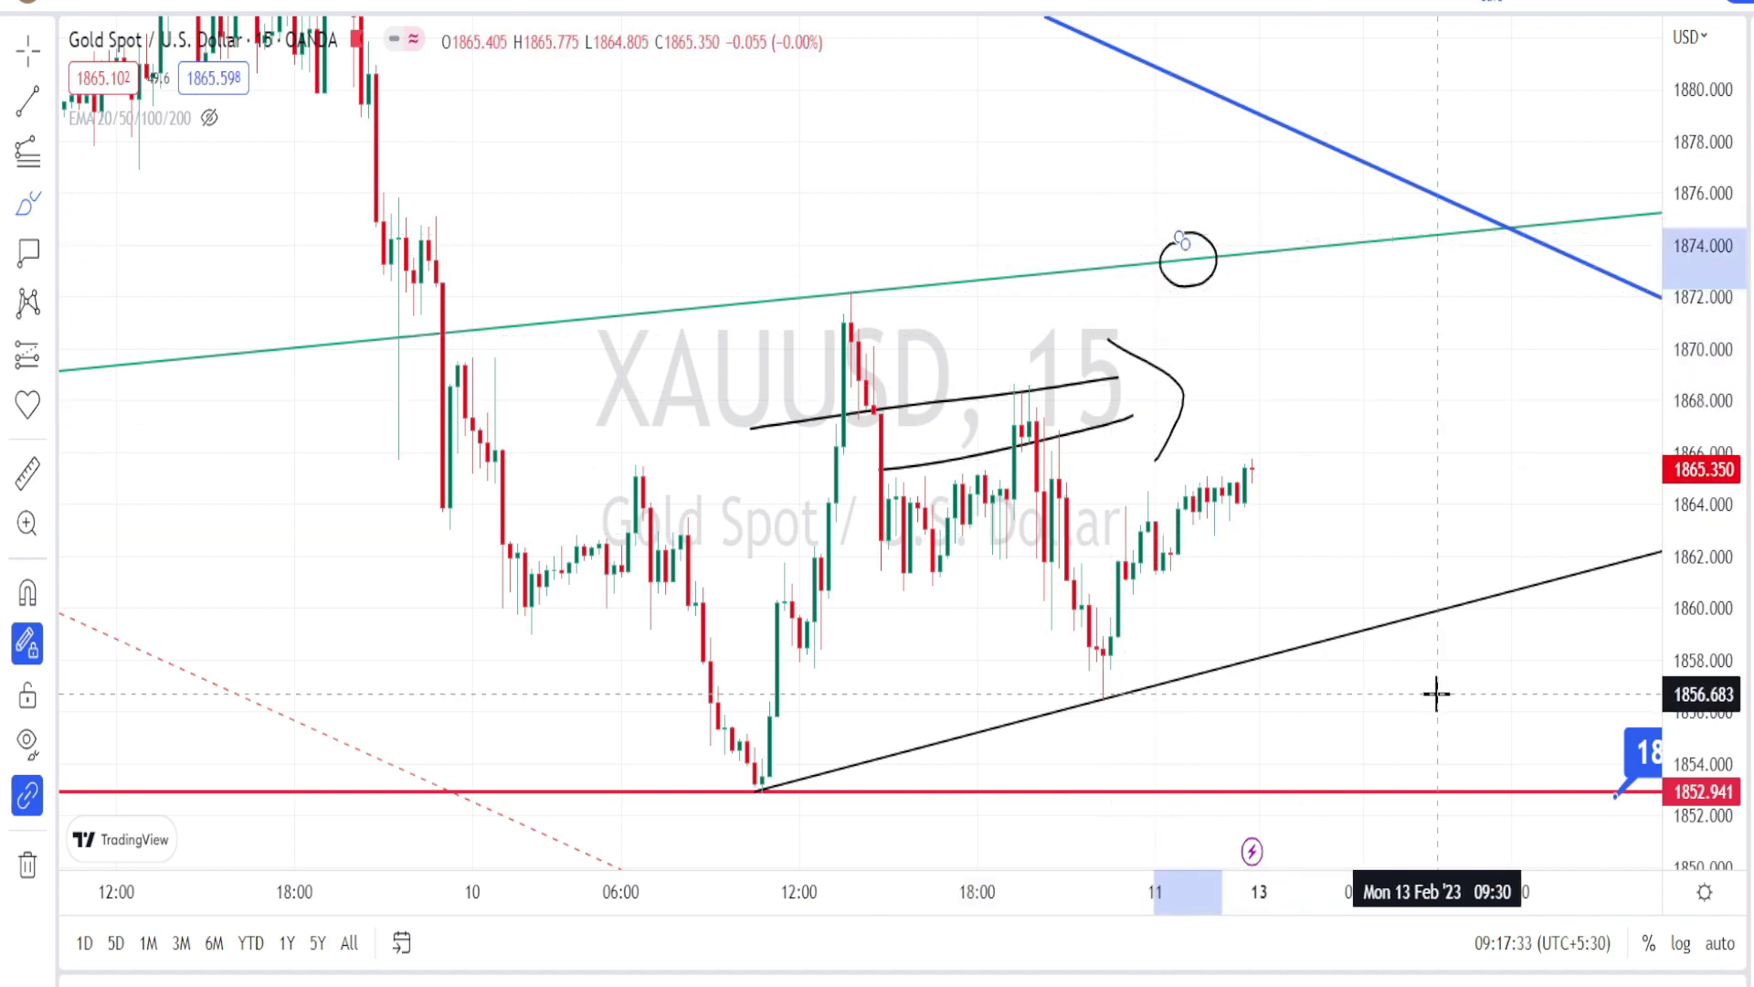
Mark a point on the black rising trendline near 1859 with a brushed loop, and brush a second rightward arrow at about 1860 to 1865
mouse_move(1379, 610)
left_mouse_down()
mouse_move(1368, 658)
mouse_move(1357, 618)
left_mouse_up()
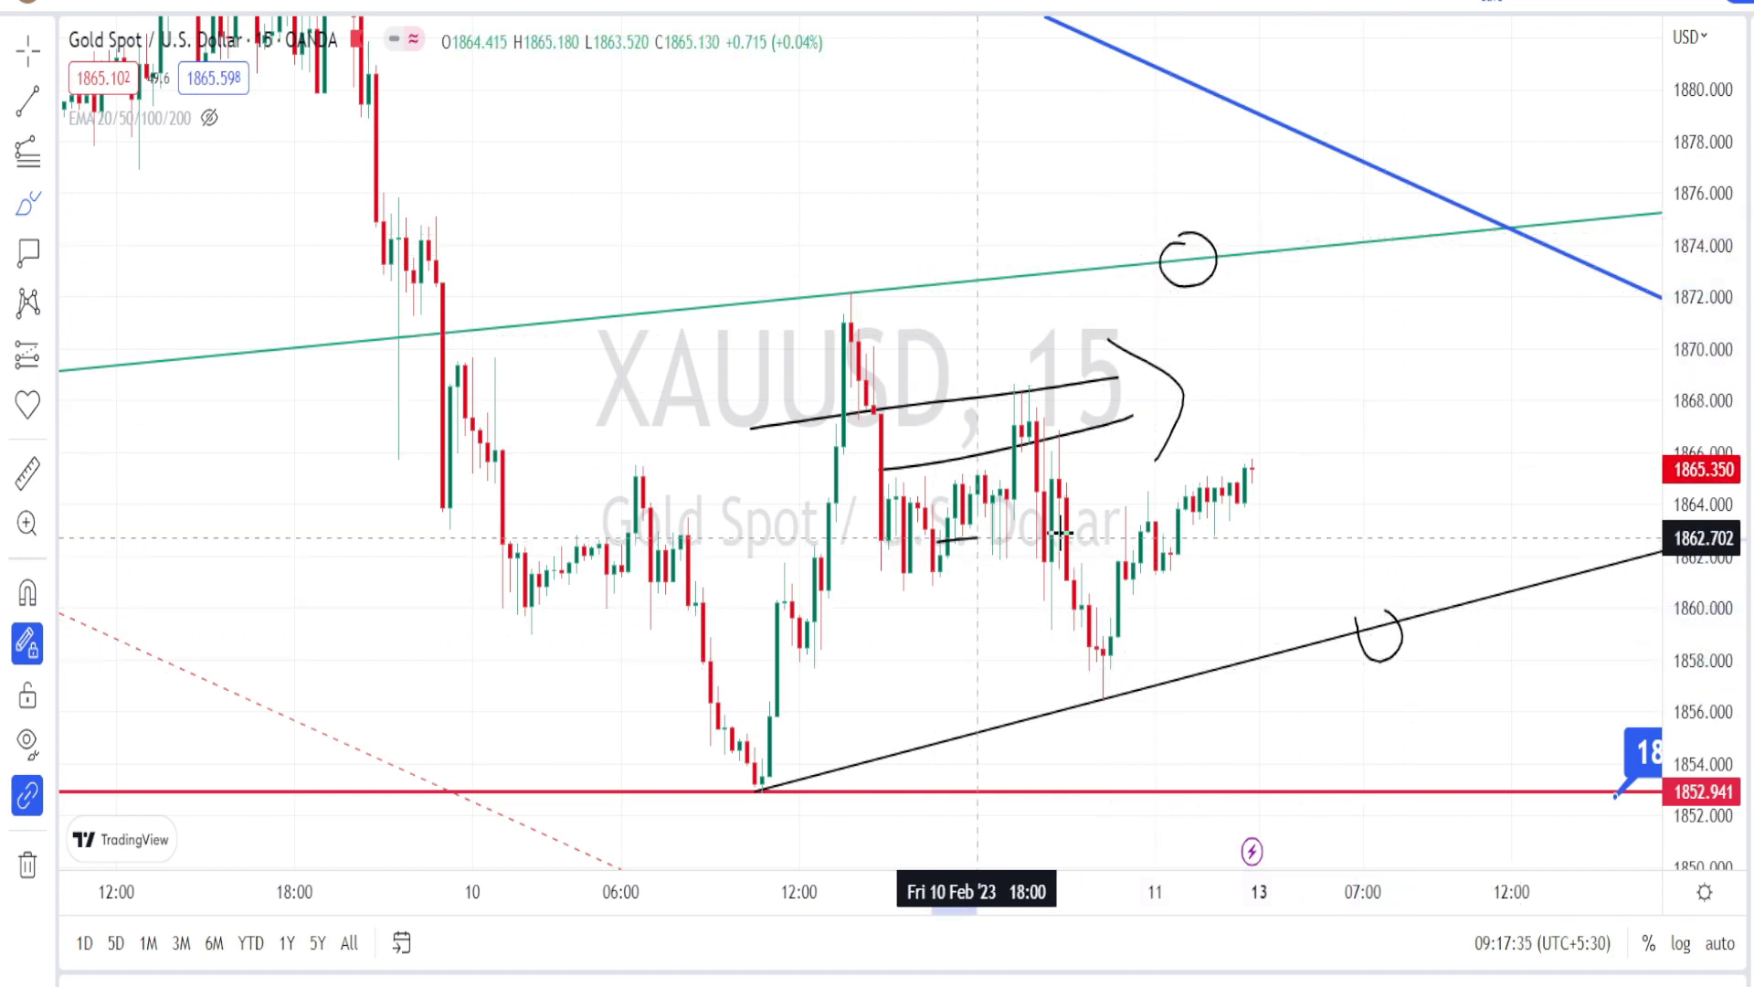
left_click_drag(938, 542, 1179, 503)
left_click_drag(975, 563, 1169, 544)
left_click_drag(1167, 482, 1156, 608)
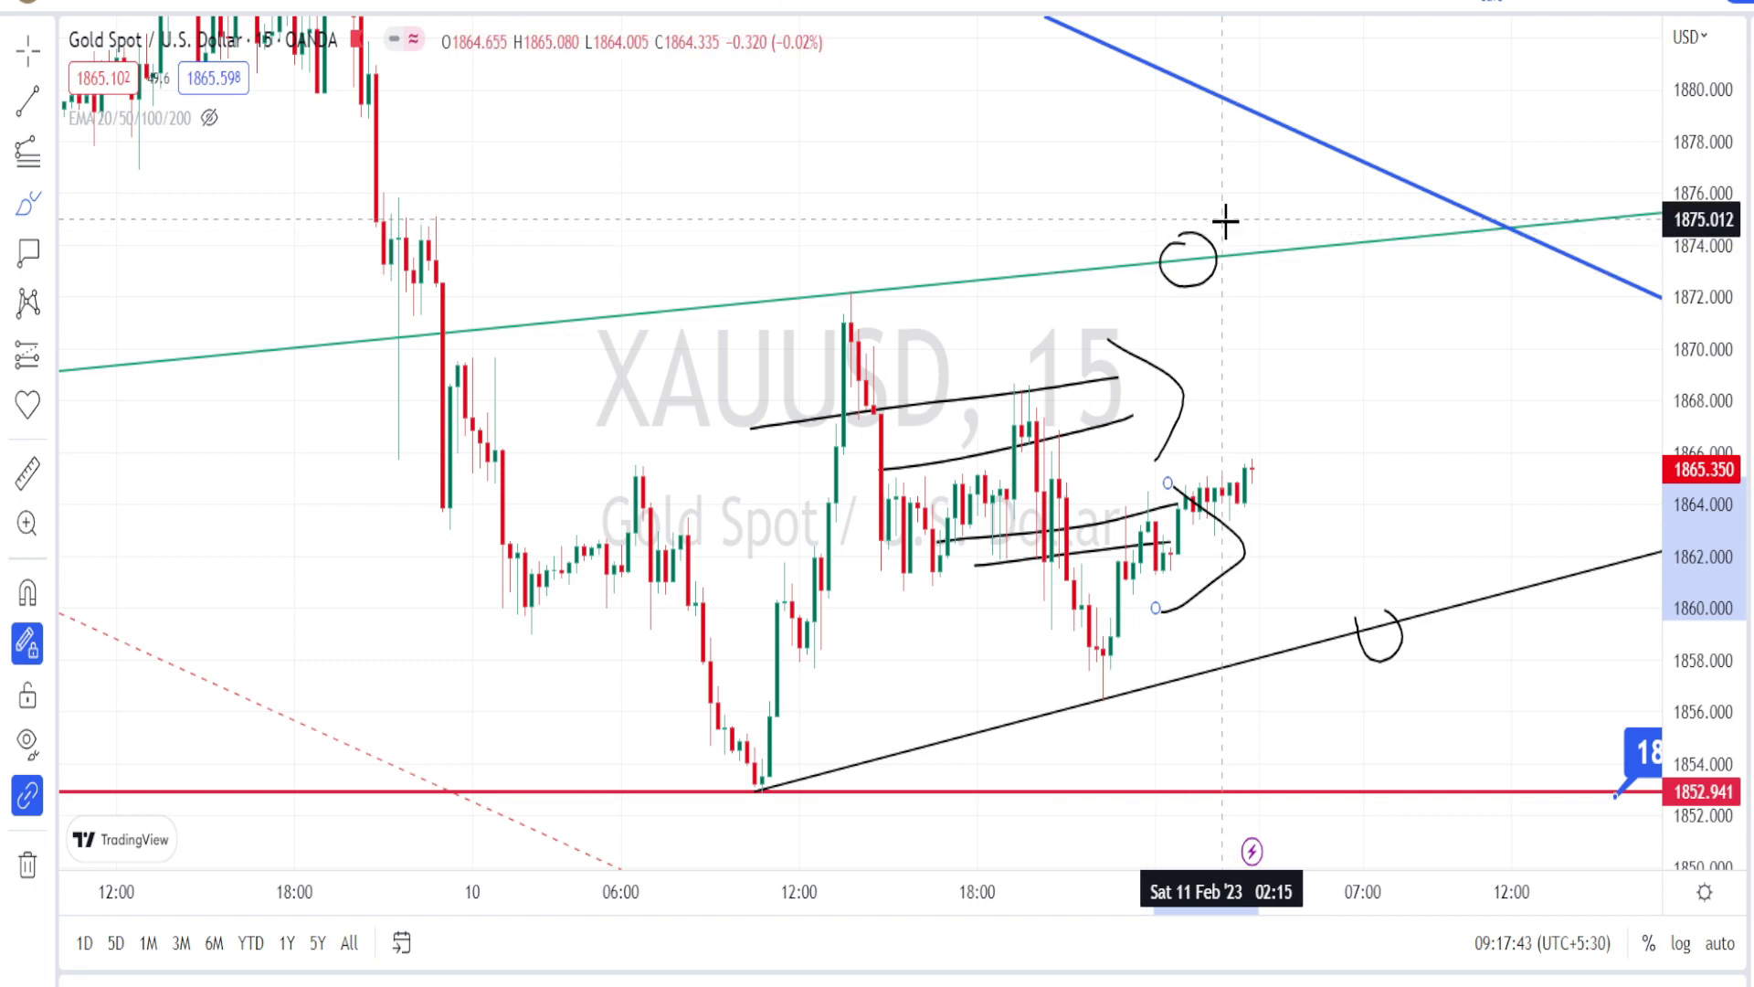